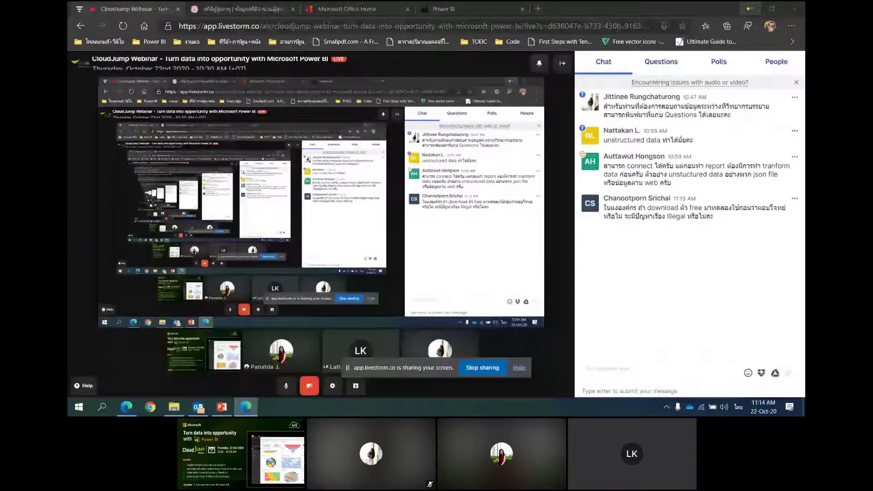
# Step: Reveal the unobstructed desktop and move the Power BI Desktop shortcut into the empty area away from the other icons
pyautogui.click(748, 8)
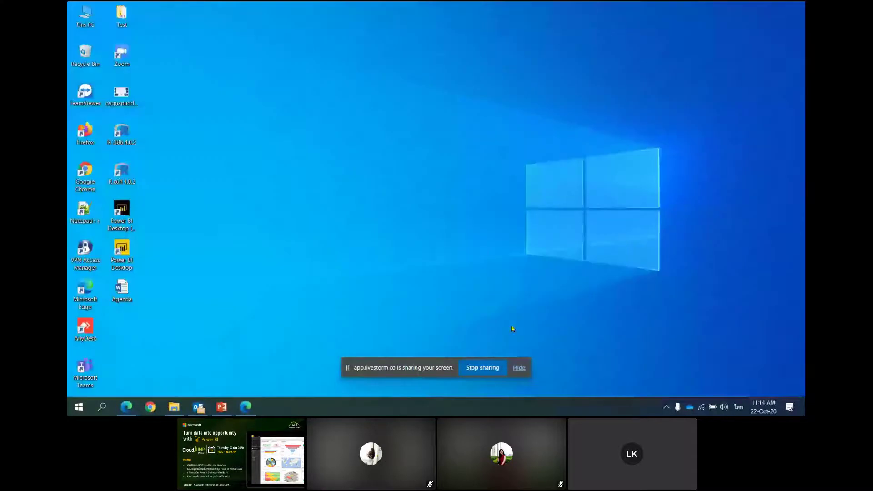
pyautogui.click(516, 369)
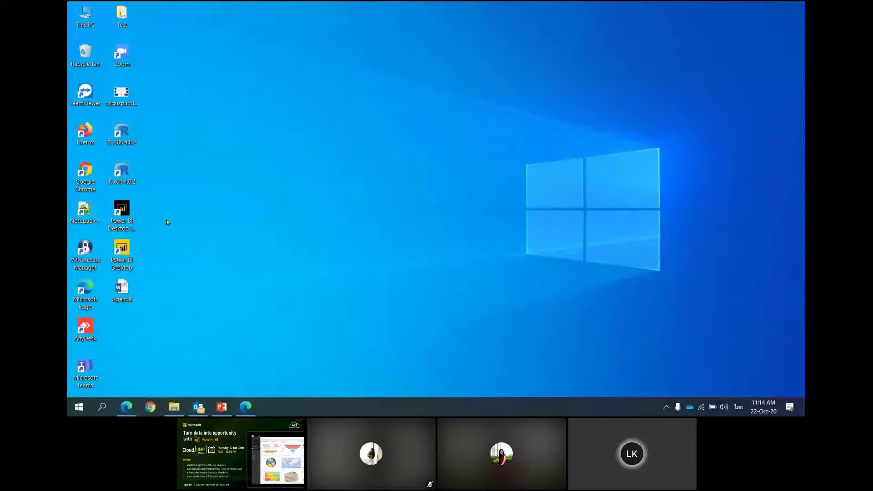
pyautogui.moveTo(130, 261); pyautogui.dragTo(312, 143)
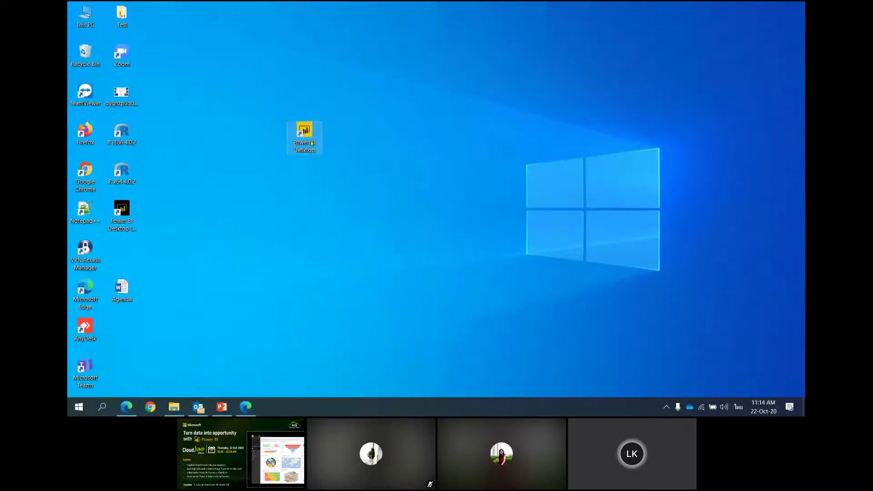
pyautogui.moveTo(262, 104); pyautogui.dragTo(379, 188)
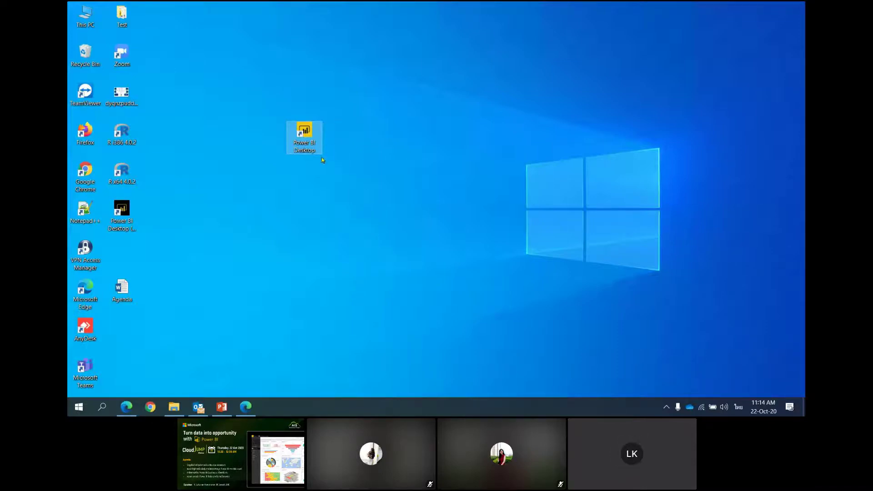
# Step: Open a new tab in Microsoft Edge and launch Microsoft Store through a Windows search for "mi"
pyautogui.click(126, 406)
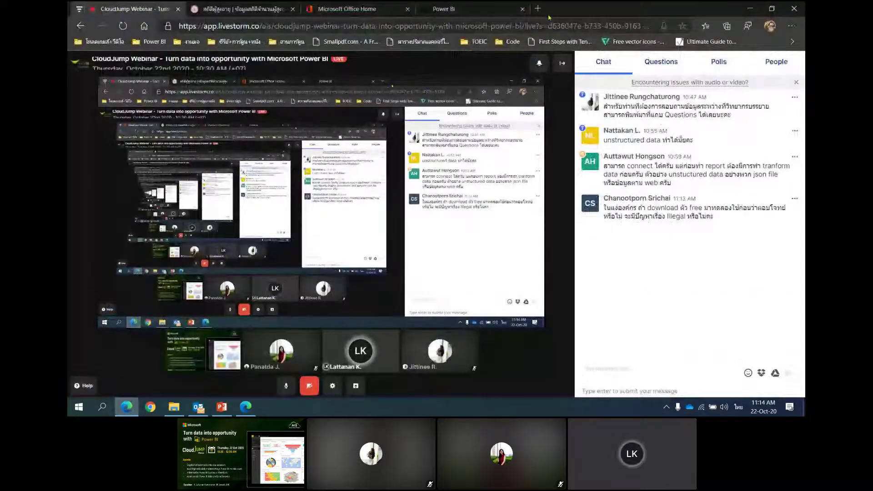
pyautogui.hotkey('ctrl', 't')
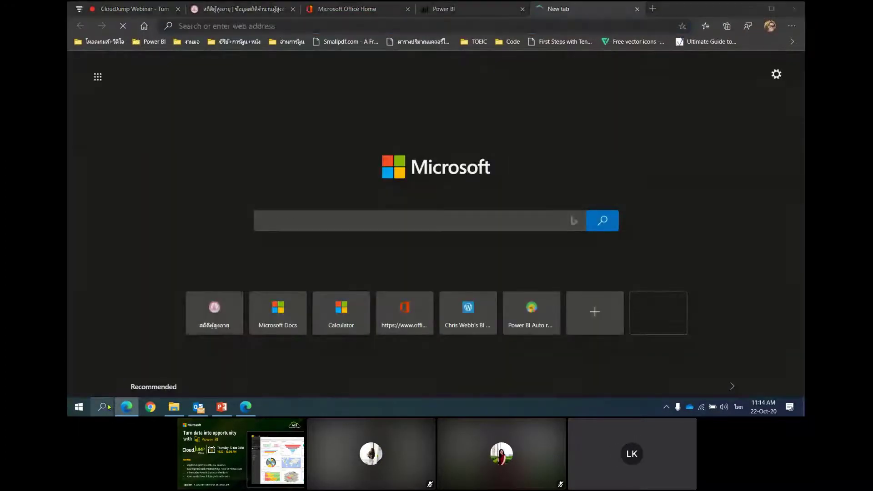
pyautogui.click(110, 407)
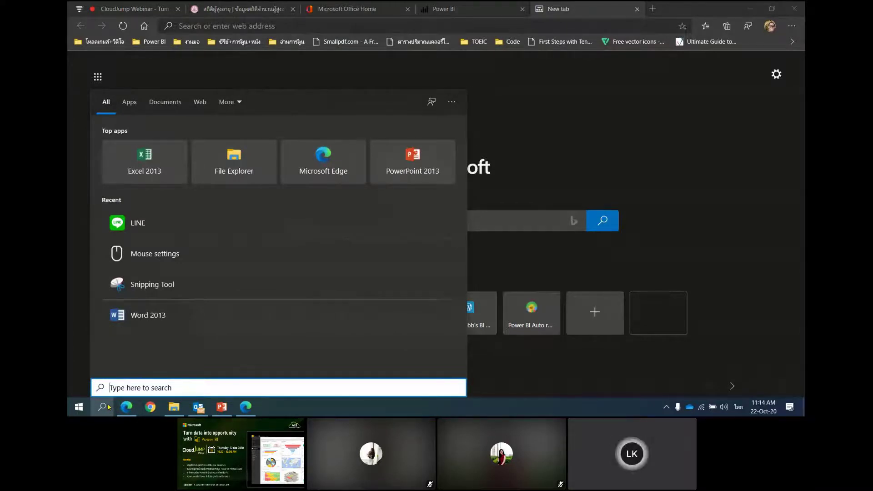
pyautogui.write('wi')
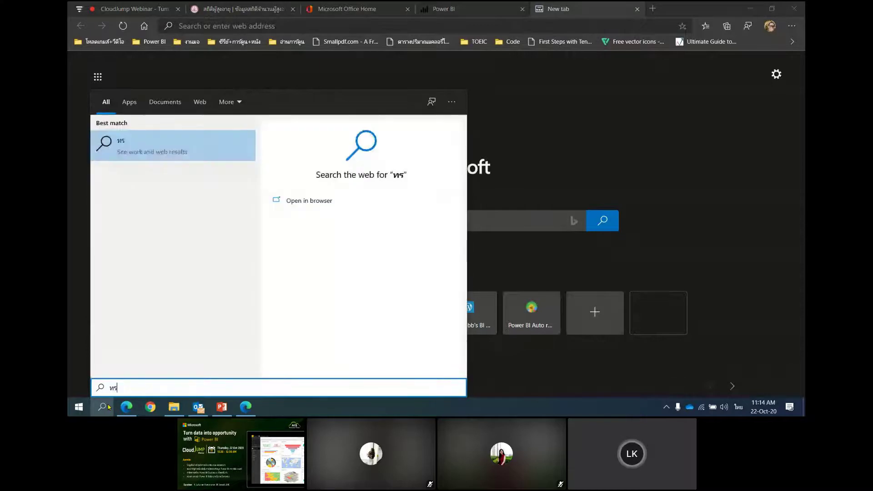
pyautogui.press('BackSpace')
pyautogui.press('BackSpace')
pyautogui.press('`')
pyautogui.write('mi')
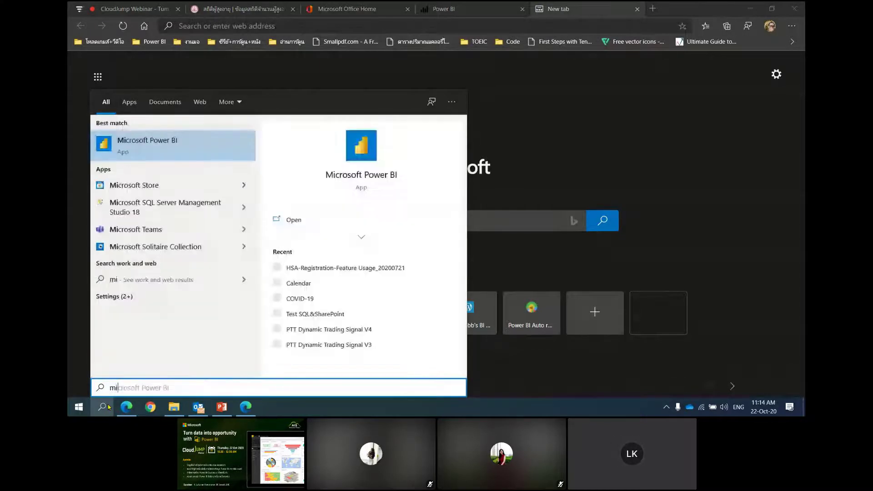
pyautogui.click(130, 185)
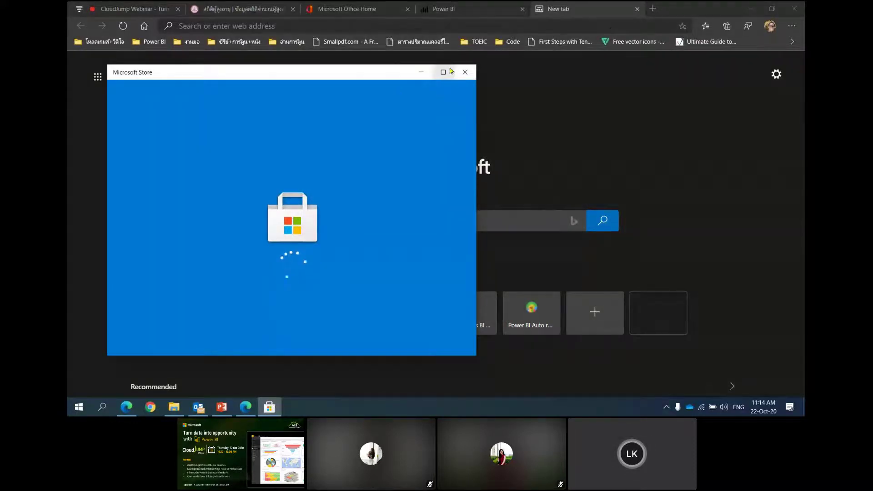
# Step: Return to the blank browser tab and search the web for "powerbi desktop download"
pyautogui.click(605, 9)
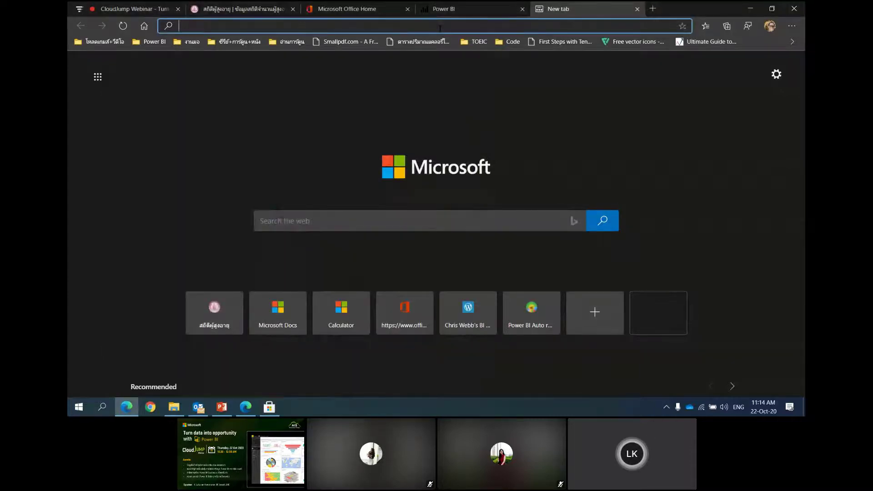
pyautogui.write('power')
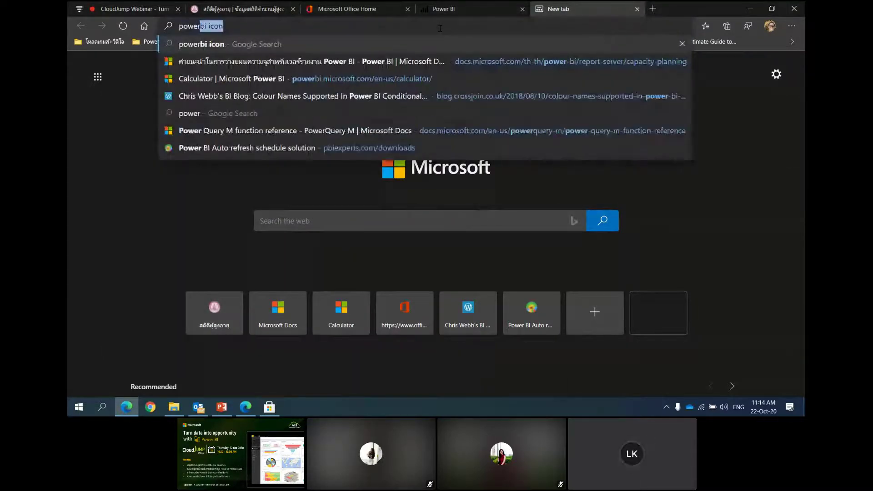
pyautogui.write('bi de')
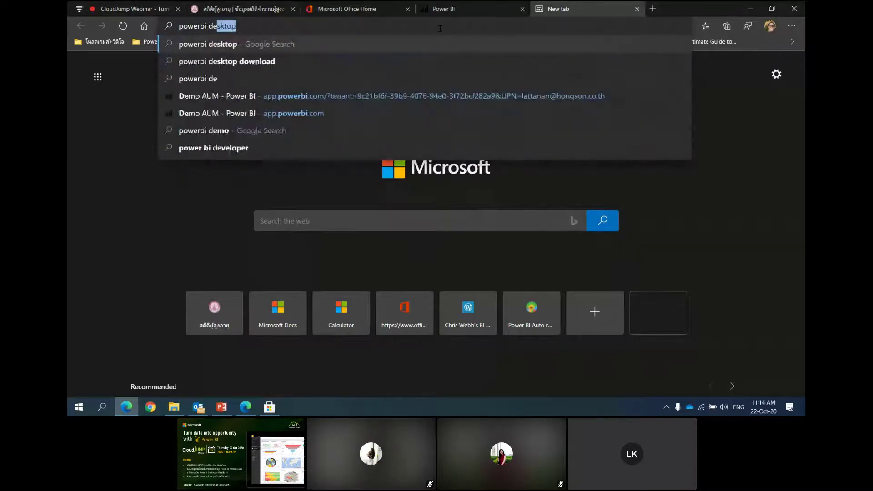
pyautogui.press('Down')
pyautogui.press('Return')
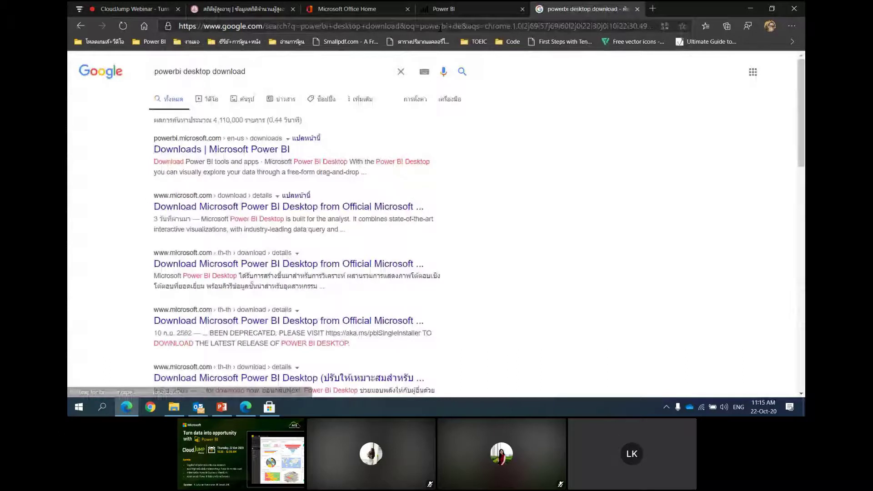
# Step: Open the "Downloads | Microsoft Power BI" search result in a separate tab and switch to it
pyautogui.click(264, 153)
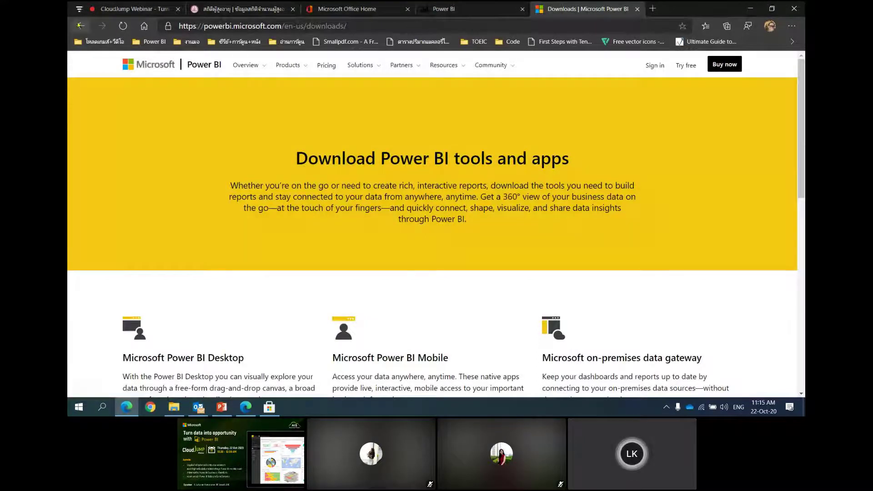
pyautogui.click(81, 25)
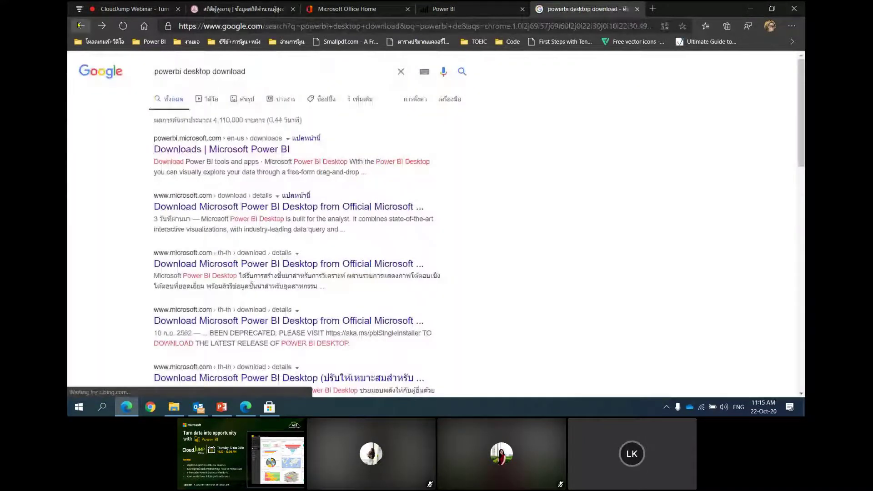
pyautogui.rightClick(238, 156)
pyautogui.click(263, 163)
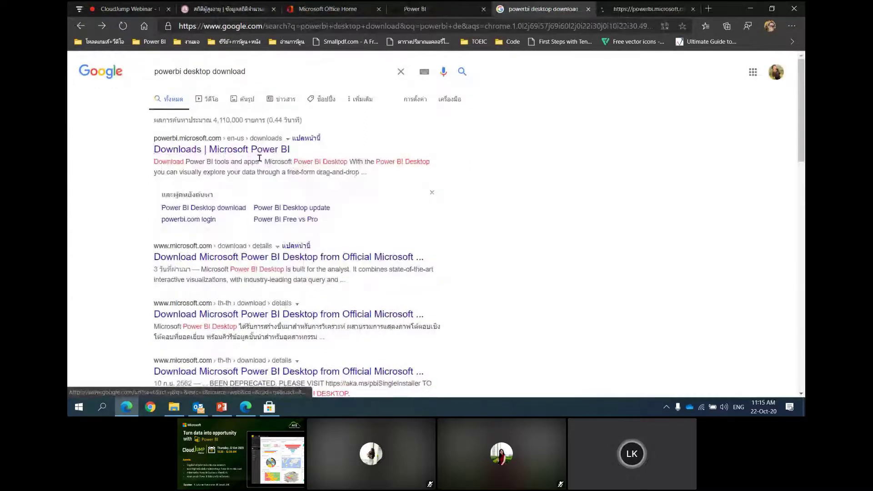
pyautogui.click(634, 8)
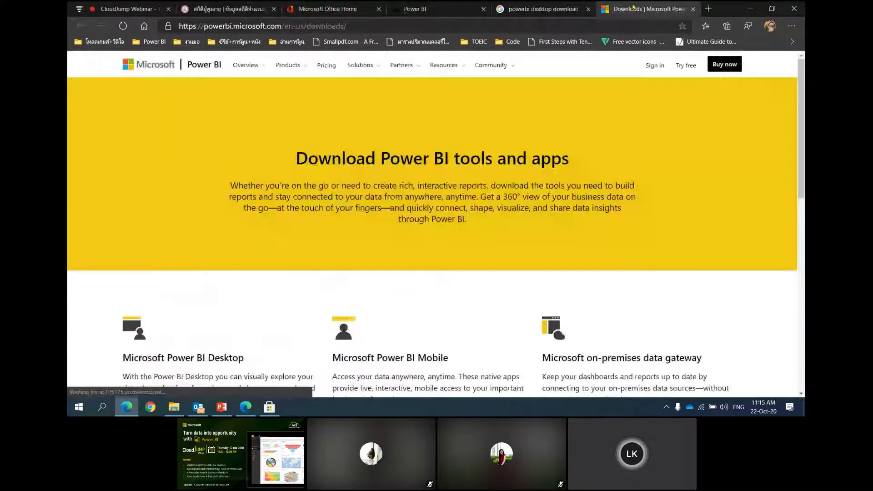
# Step: Go to the Power BI Desktop product page and open its download or language options
pyautogui.click(304, 71)
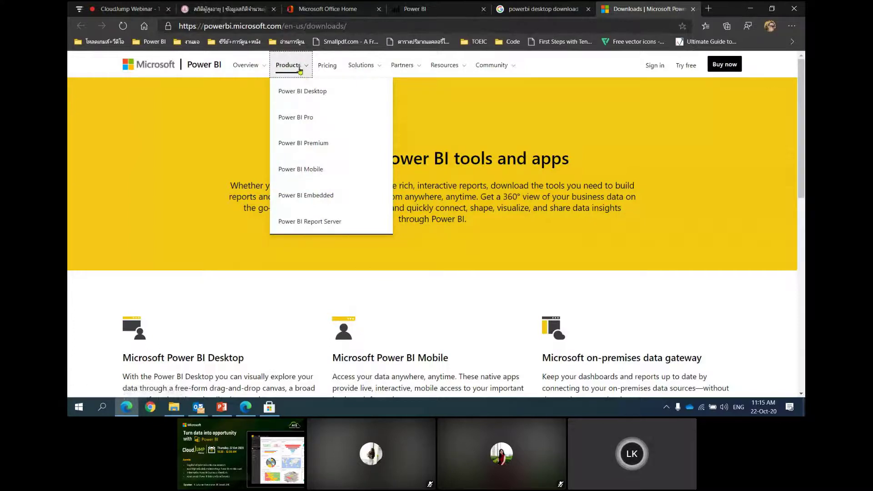
pyautogui.click(310, 94)
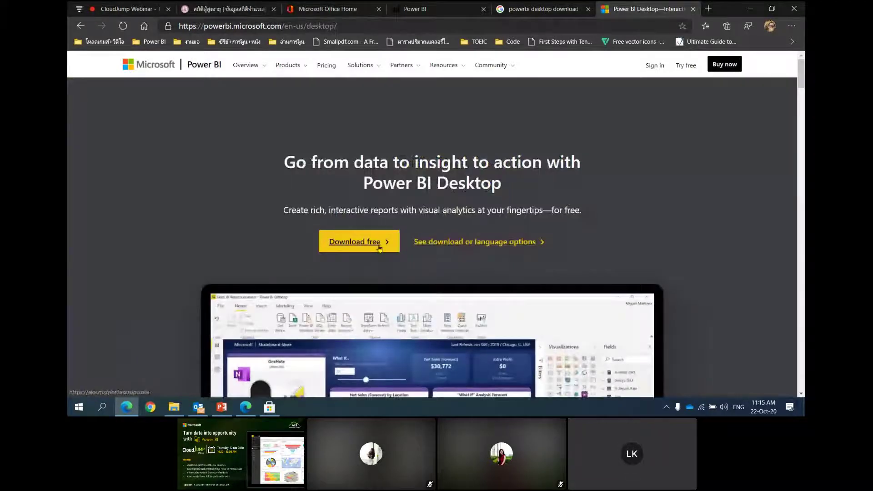
pyautogui.click(441, 246)
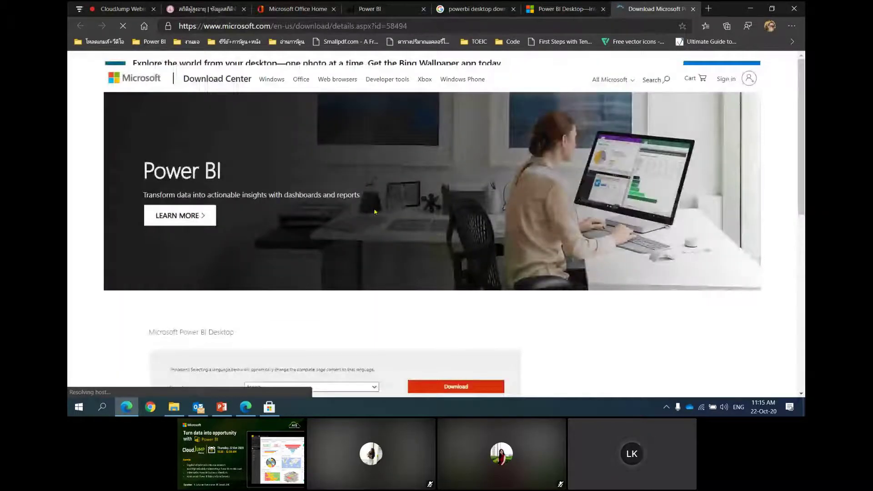
# Step: Examine the language choices for the Microsoft Power BI Desktop download, keeping English selected
pyautogui.scroll(-3, 375, 212)
pyautogui.click(339, 222)
pyautogui.scroll(-3, 336, 261)
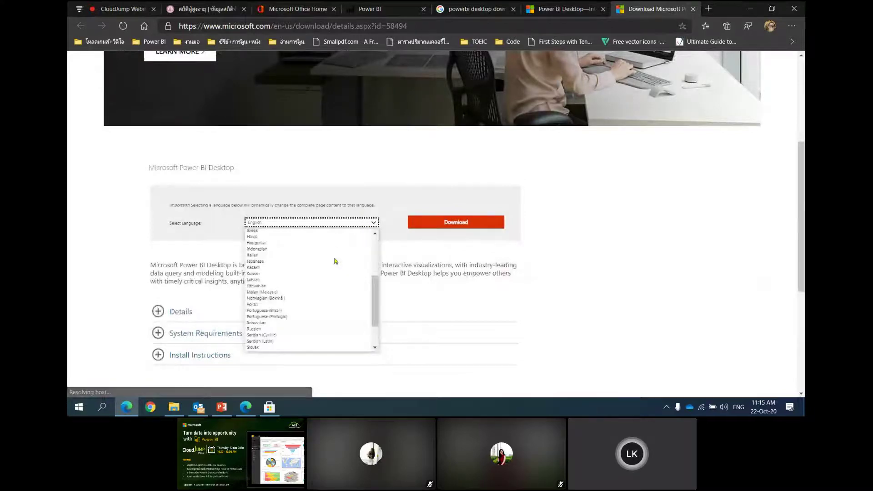
pyautogui.scroll(3, 335, 262)
pyautogui.click(376, 223)
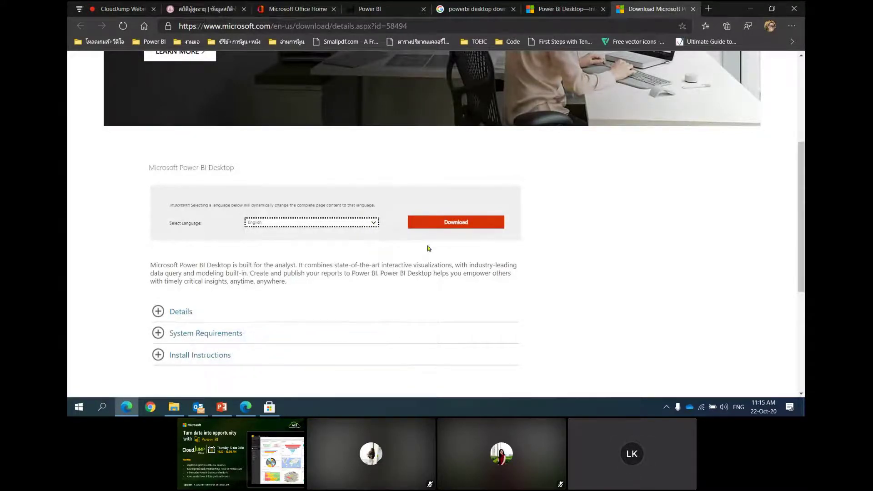
pyautogui.scroll(2, 428, 249)
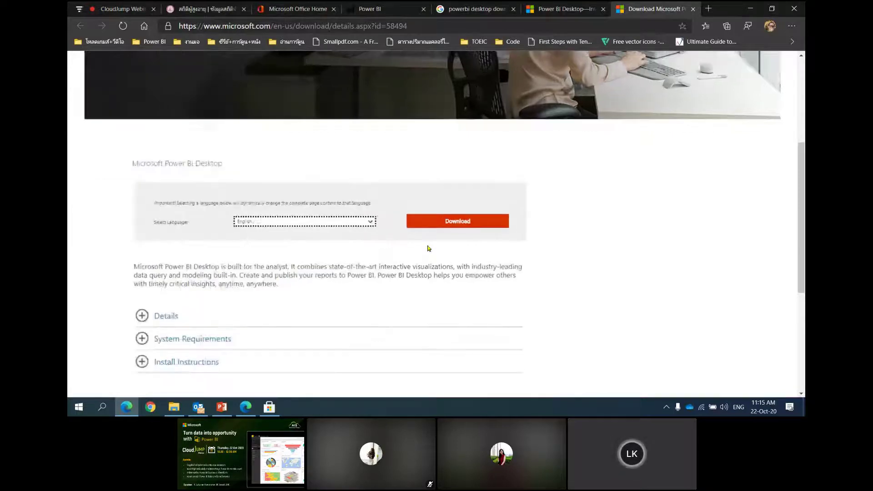
pyautogui.scroll(2, 260, 224)
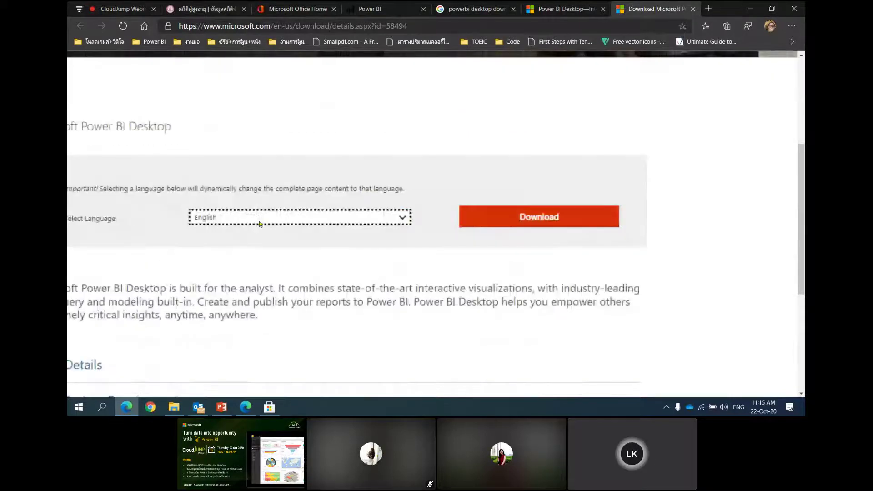
pyautogui.scroll(1, 259, 223)
pyautogui.moveTo(272, 257); pyautogui.dragTo(267, 250)
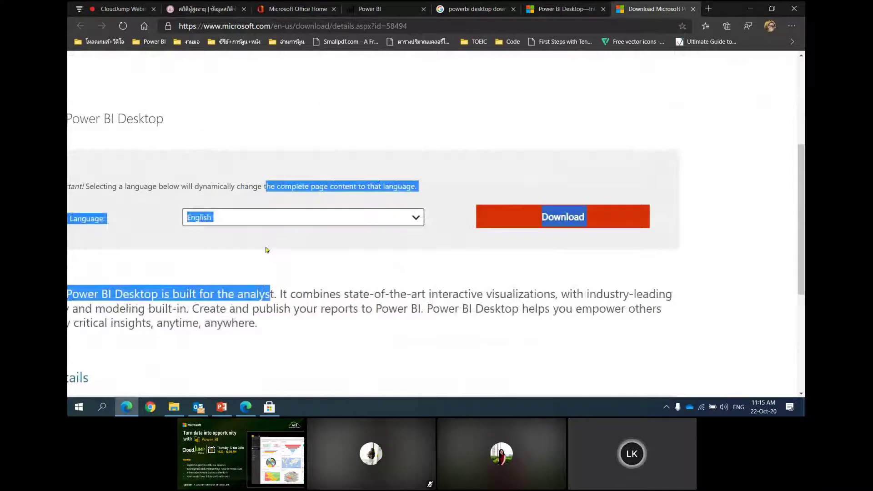
pyautogui.rightClick(267, 250)
pyautogui.click(268, 258)
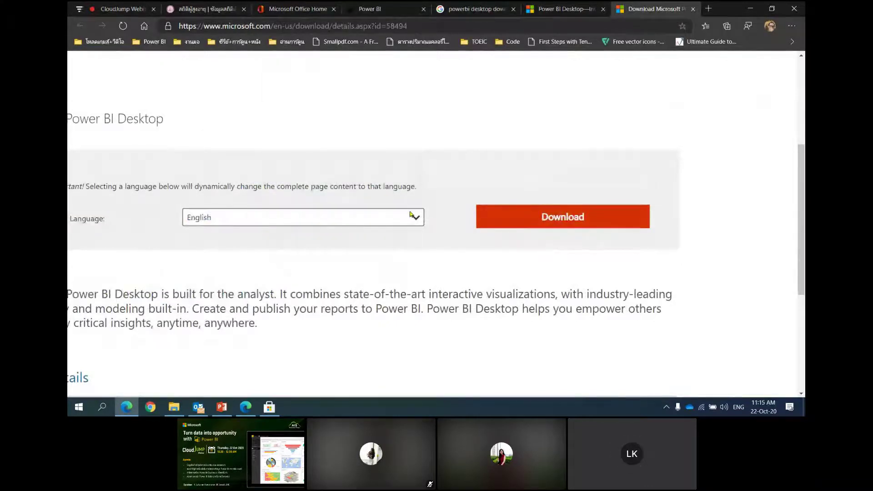
pyautogui.click(411, 216)
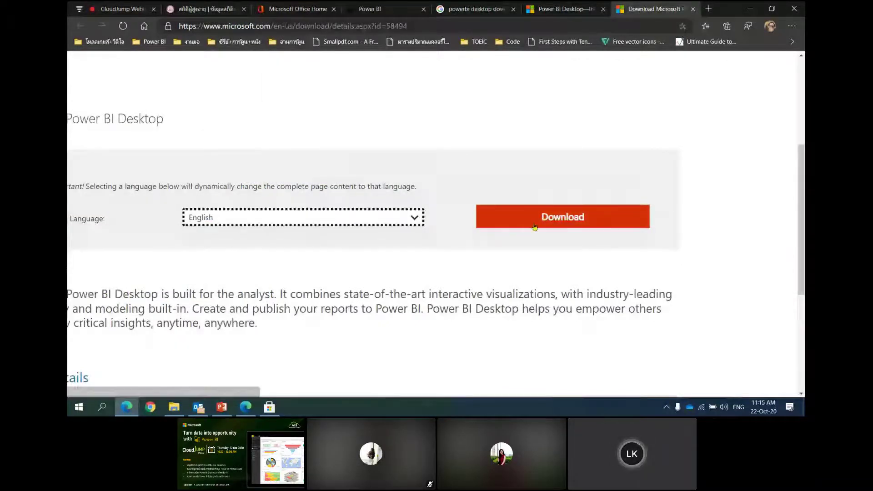
# Step: Mark PBIDesktopSetup_x64.exe among the available download files, and close the file selection without downloading
pyautogui.click(534, 227)
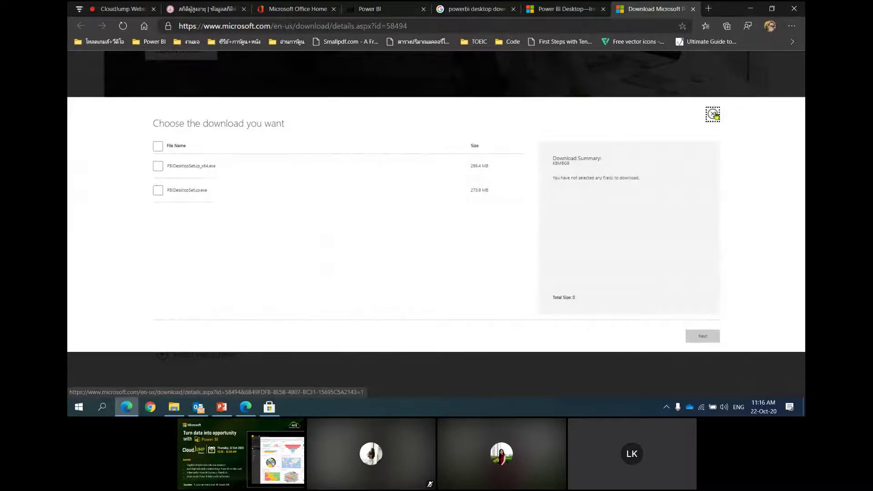
pyautogui.click(159, 167)
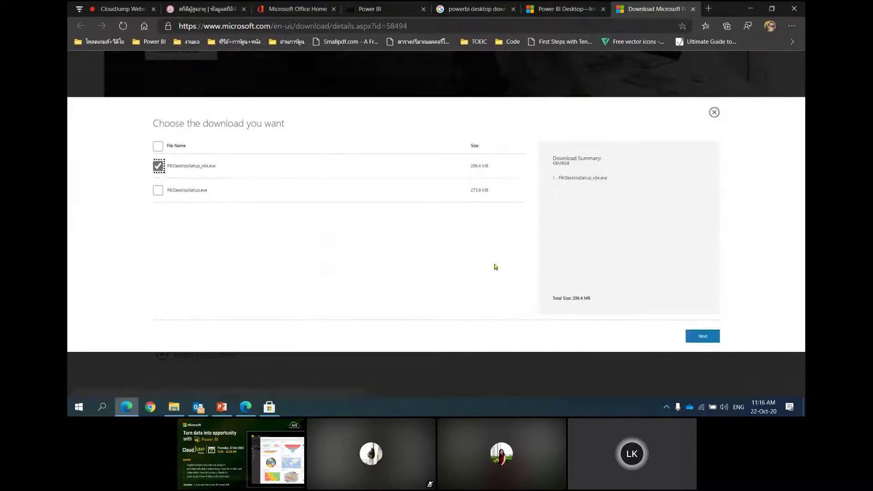
pyautogui.click(714, 113)
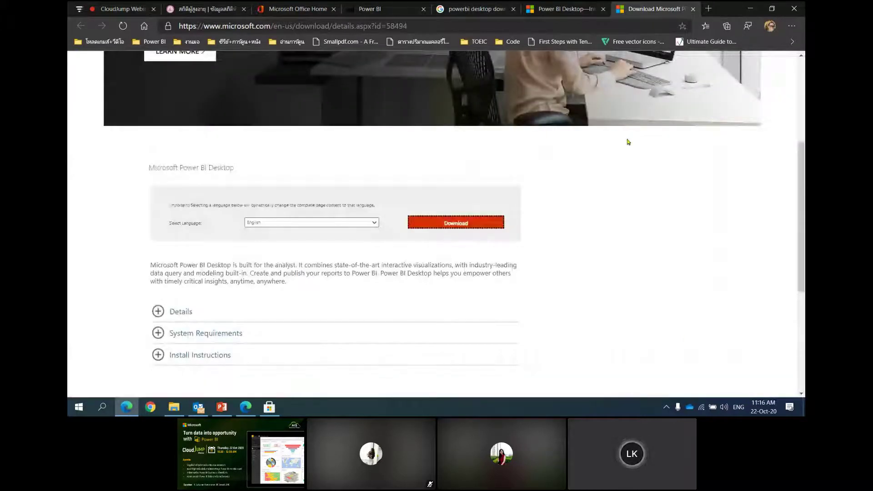
# Step: Close the Download Center, Power BI Desktop and Google search tabs, and switch to the dop.go.th elderly statistics page
pyautogui.click(693, 10)
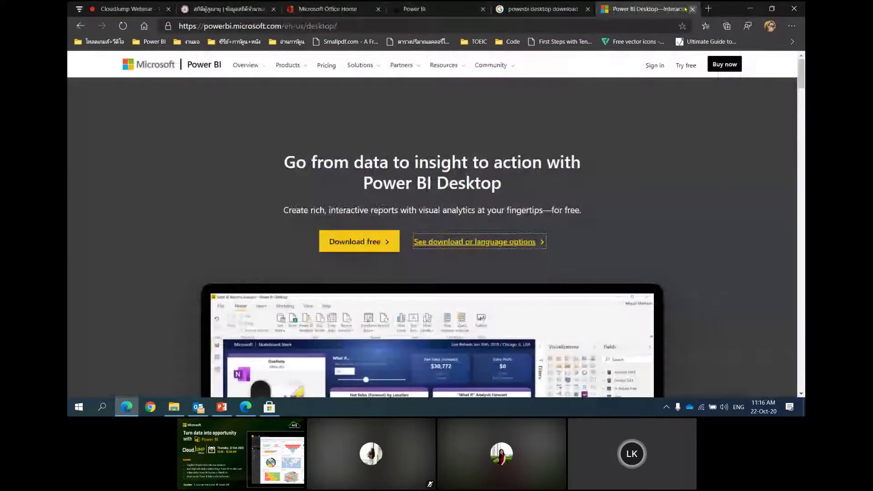
pyautogui.click(692, 9)
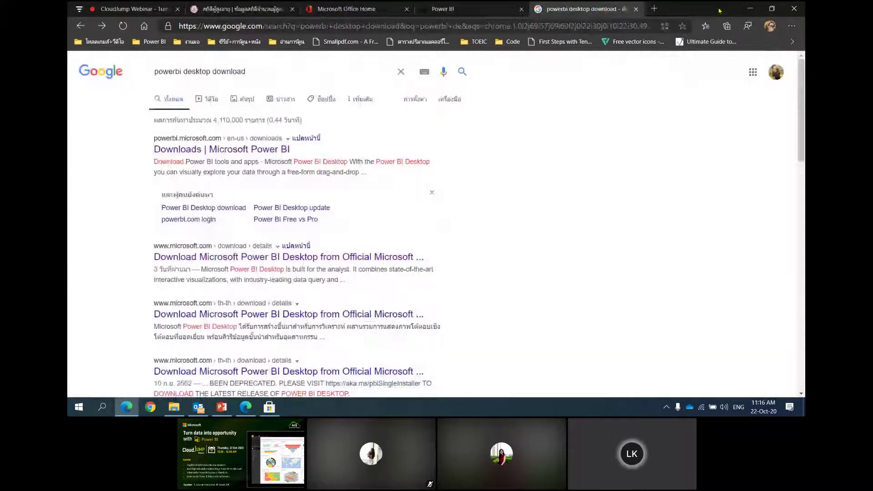
pyautogui.click(636, 9)
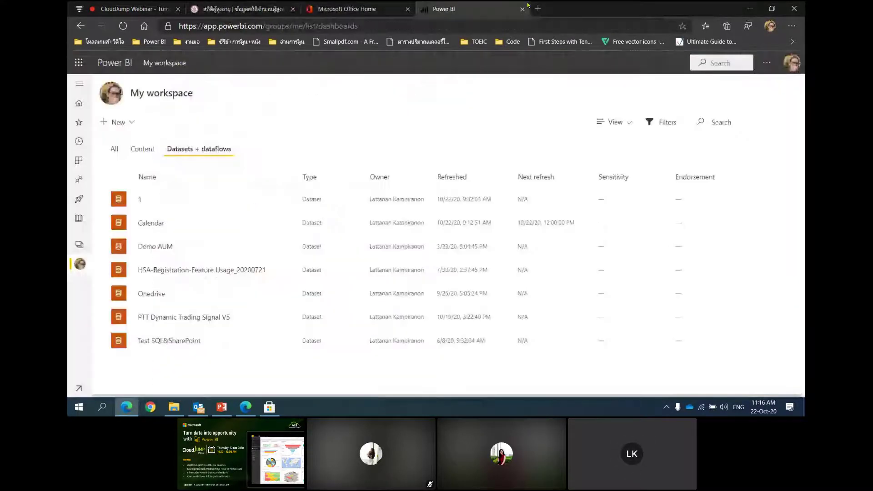
pyautogui.click(522, 9)
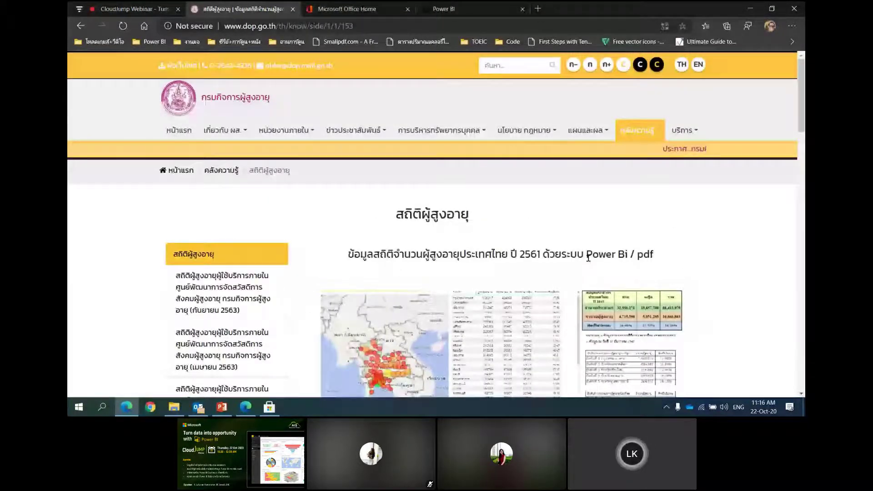
# Step: Find the embedded Power BI report on the elderly statistics page and display it in full screen
pyautogui.scroll(-15, 530, 177)
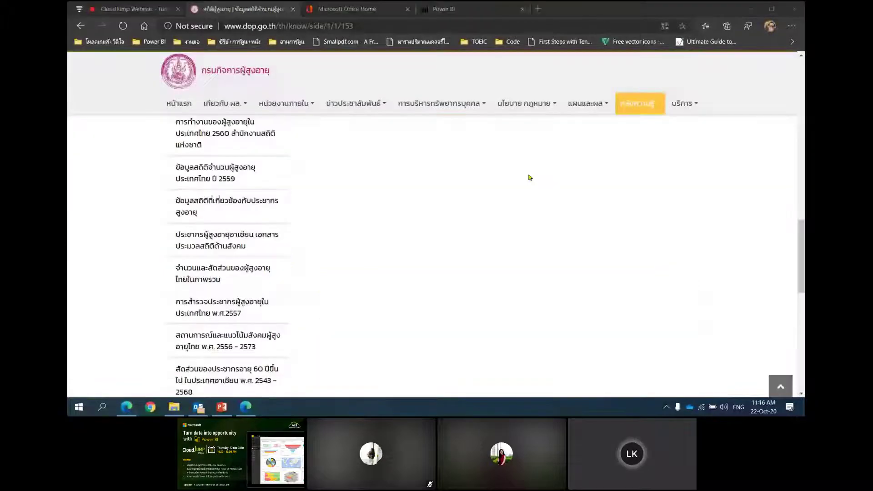
pyautogui.scroll(5, 691, 196)
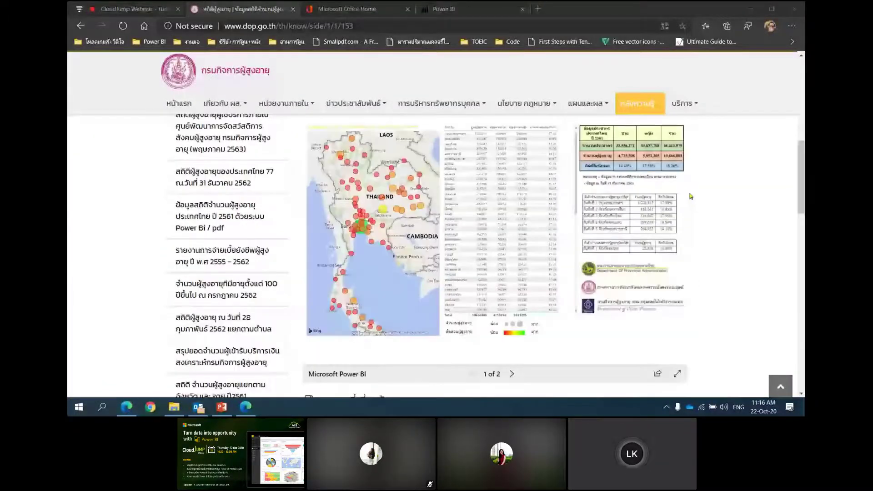
pyautogui.scroll(1, 717, 212)
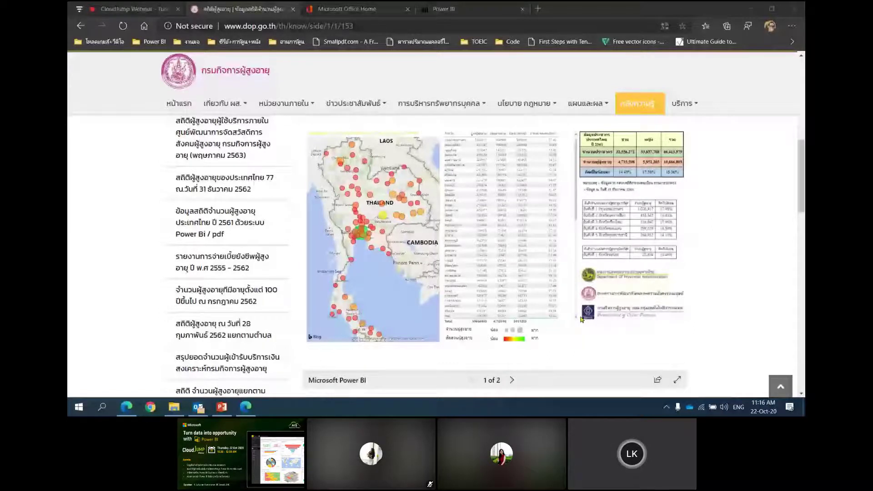
pyautogui.click(677, 384)
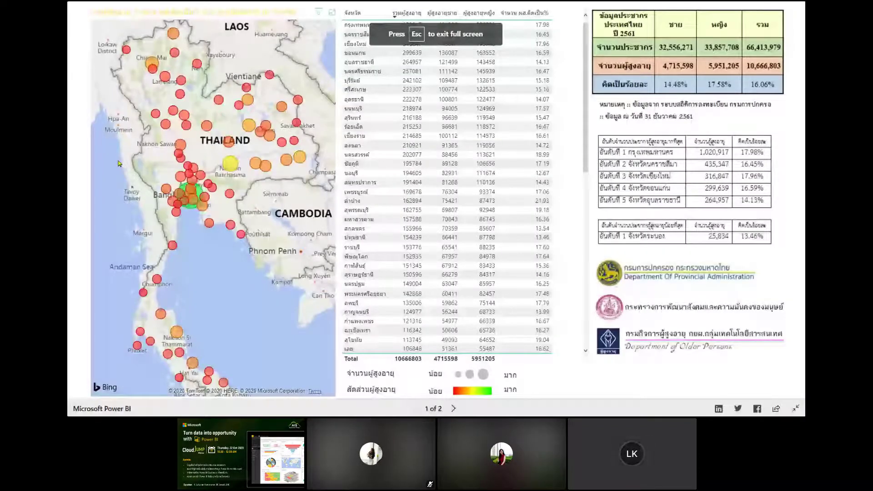
# Step: Cross-filter the report by a province in the table and by Khon Kaen's bubble on the map, ending by leaving full screen
pyautogui.click(387, 75)
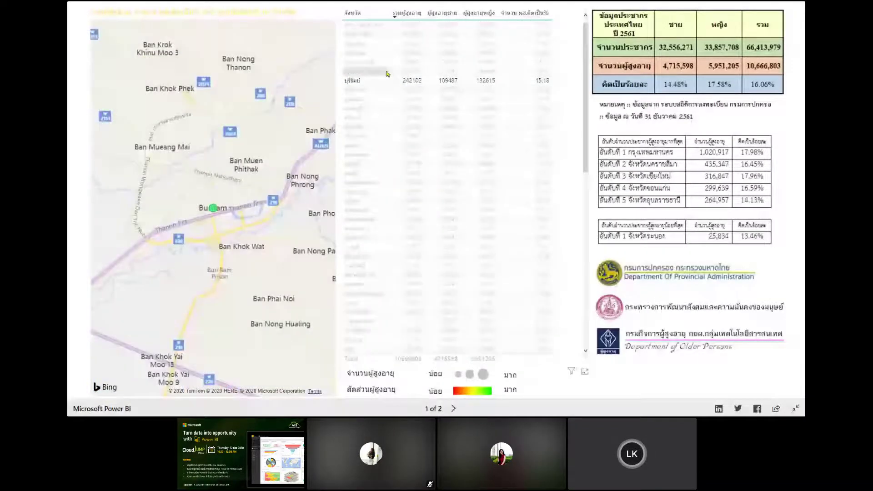
pyautogui.click(372, 73)
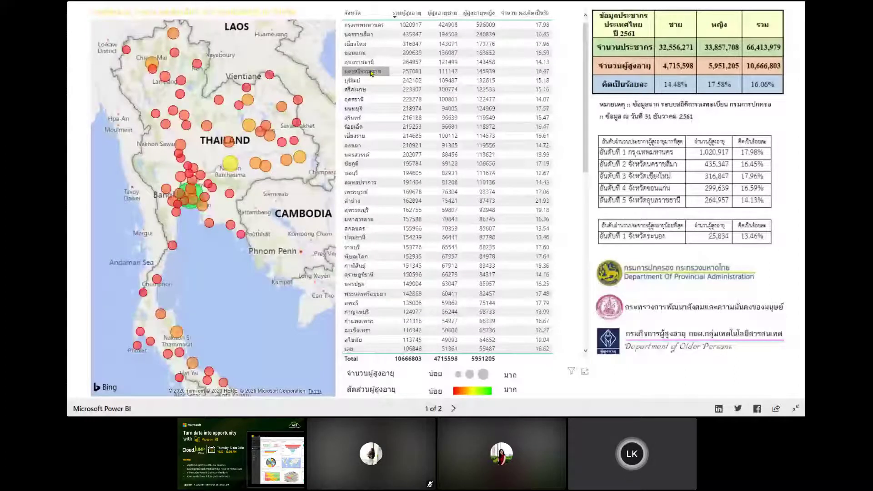
pyautogui.click(252, 124)
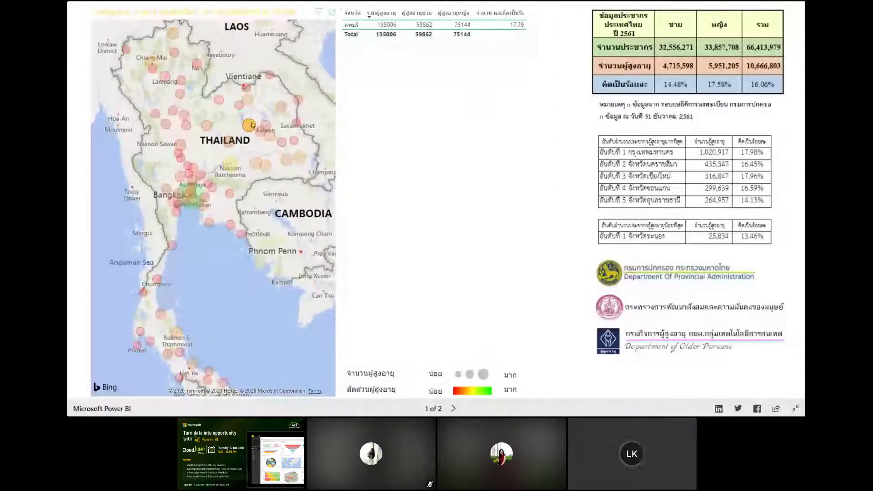
pyautogui.click(252, 123)
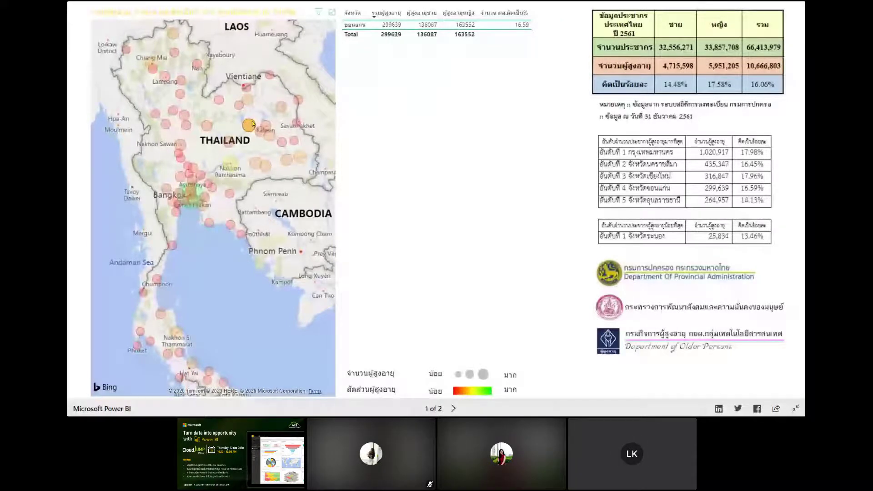
pyautogui.press('Escape')
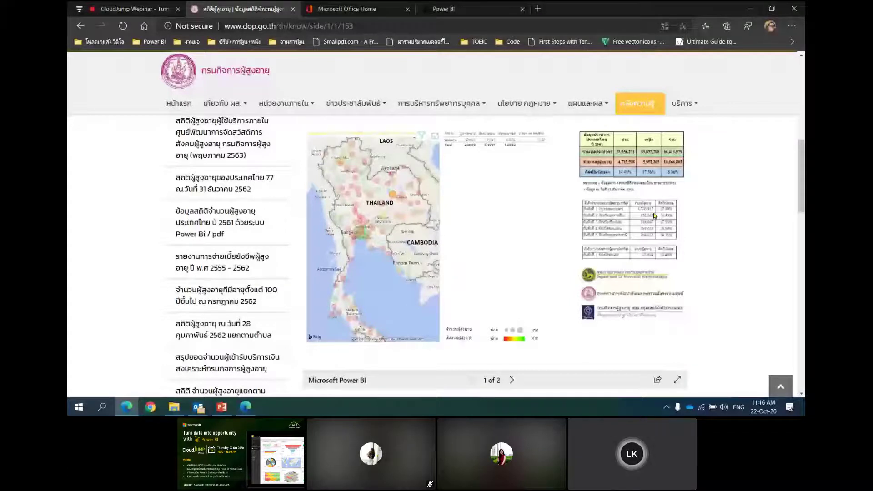
# Step: Switch from the browser to Power BI Desktop using its desktop shortcut, and dismiss the start screen
pyautogui.click(750, 8)
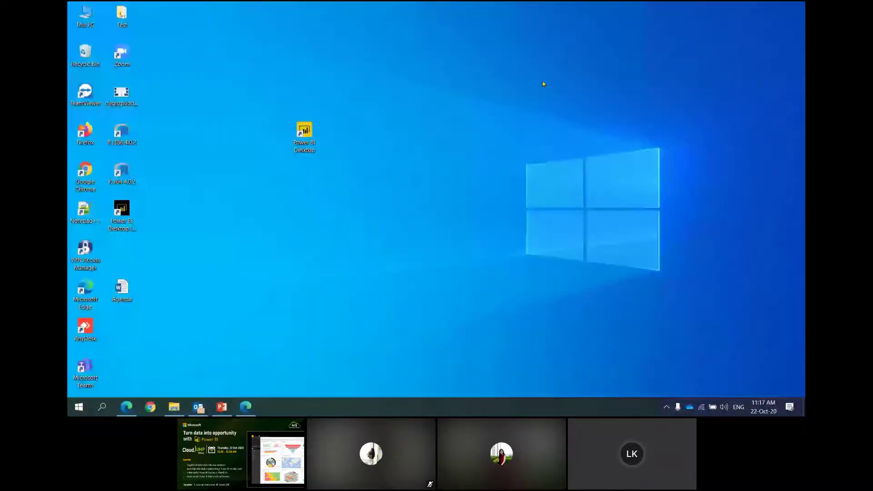
pyautogui.moveTo(305, 132); pyautogui.dragTo(341, 133)
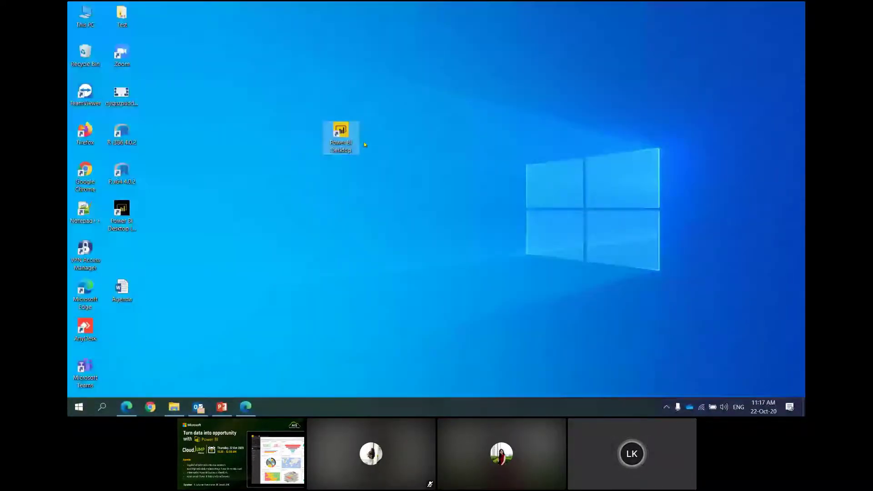
pyautogui.doubleClick(341, 130)
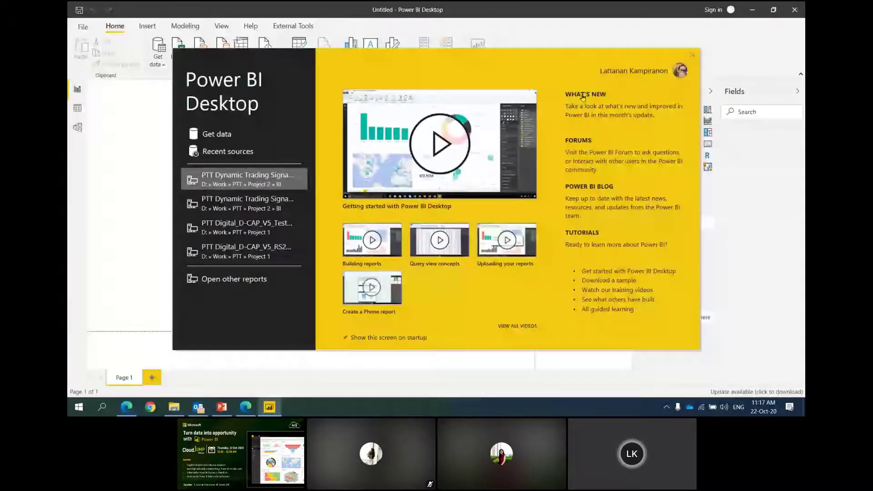
pyautogui.click(693, 55)
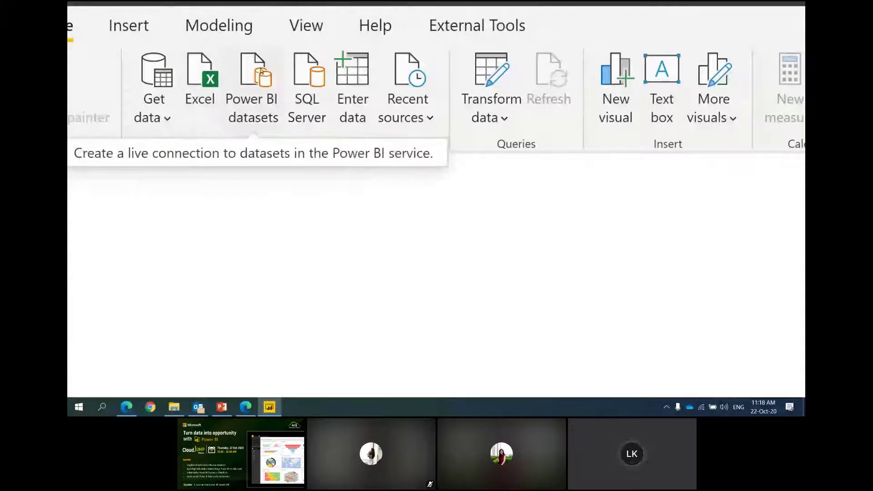
# Step: View the blank Create Table window and the recent sources list, closing both without adding any data
pyautogui.click(355, 75)
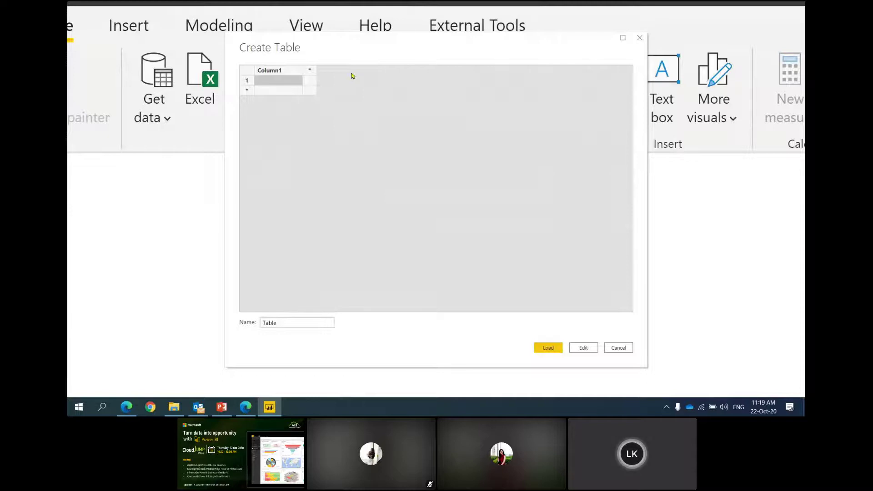
pyautogui.click(621, 348)
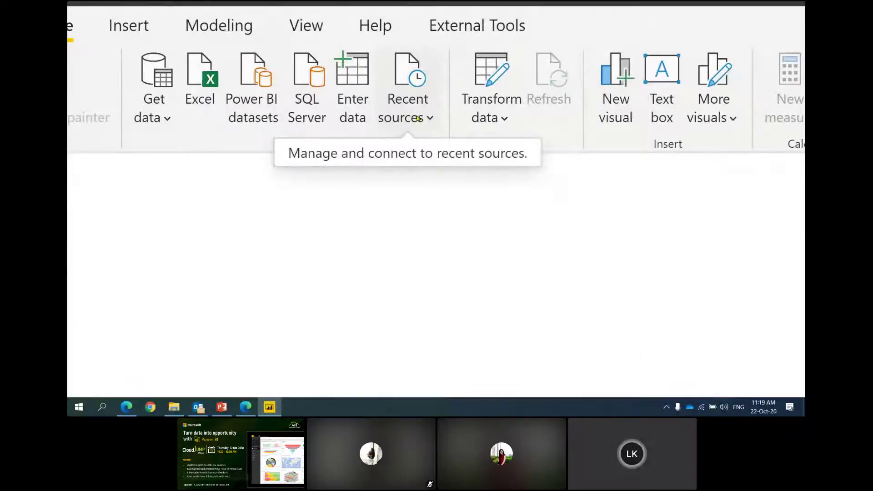
pyautogui.click(417, 114)
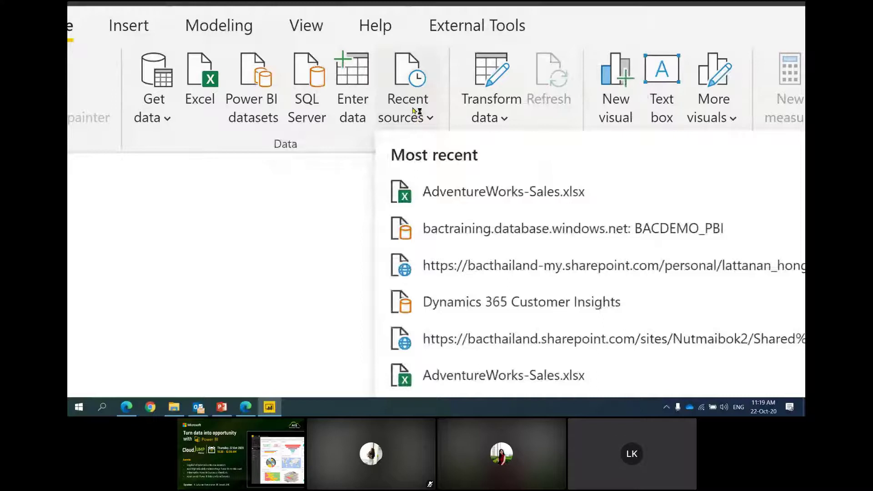
pyautogui.click(416, 114)
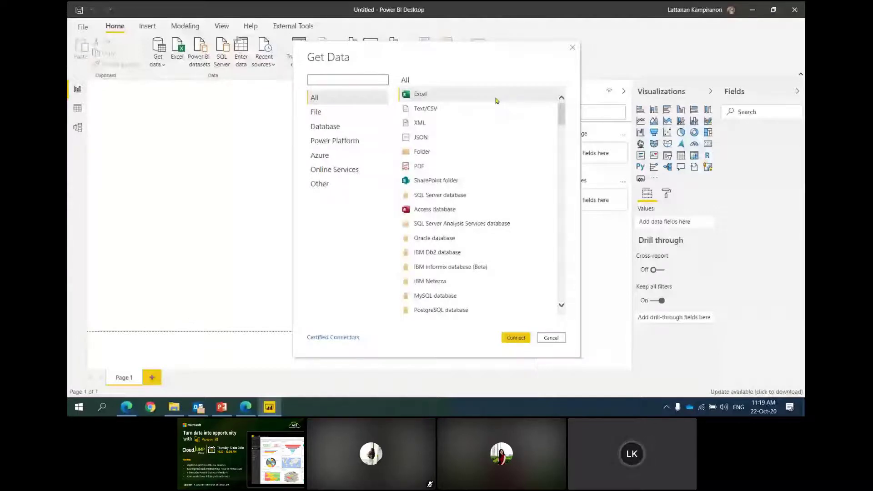
# Step: Examine the available Get Data connectors in the complete list and in the File and Database categories
pyautogui.scroll(-5, 493, 127)
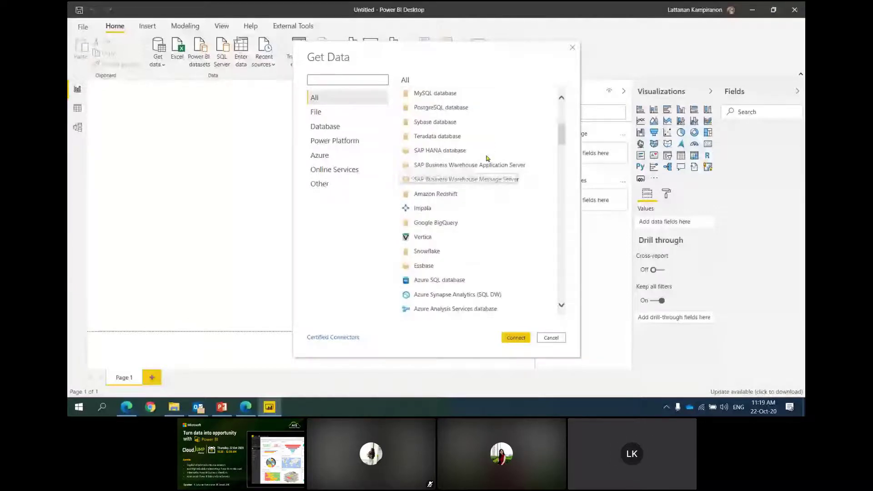
pyautogui.scroll(-20, 486, 158)
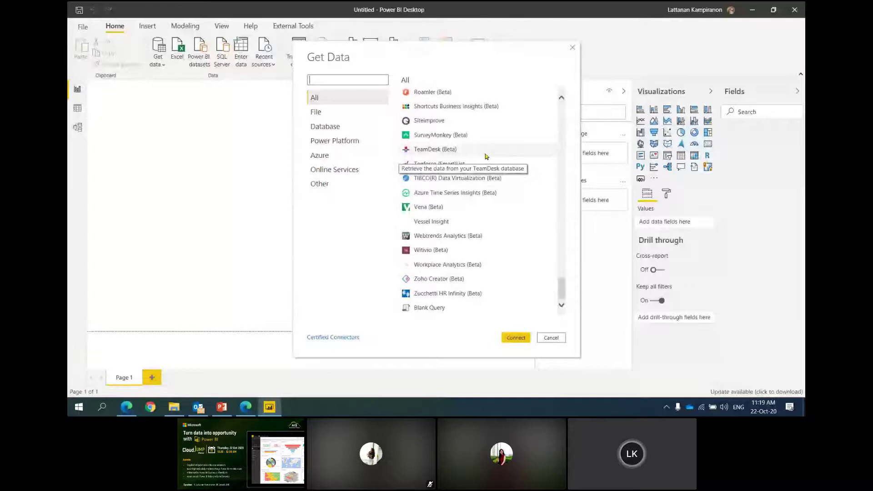
pyautogui.click(314, 112)
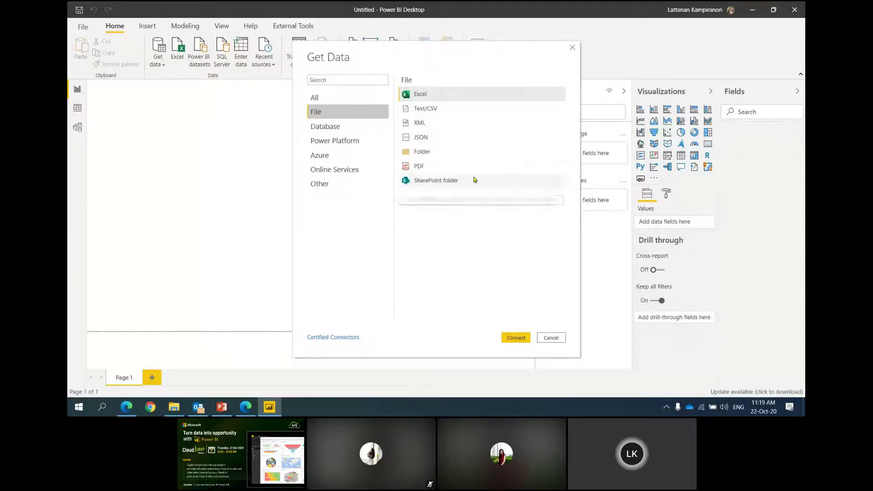
pyautogui.click(359, 130)
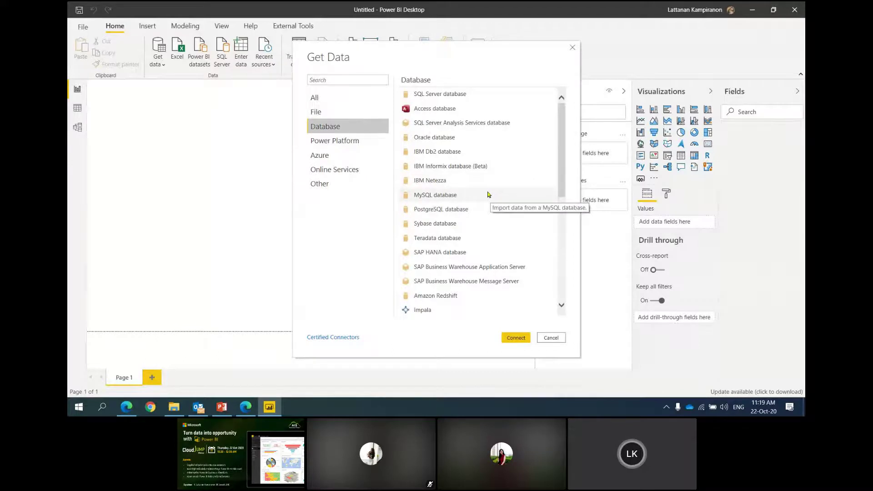
pyautogui.scroll(-3, 486, 195)
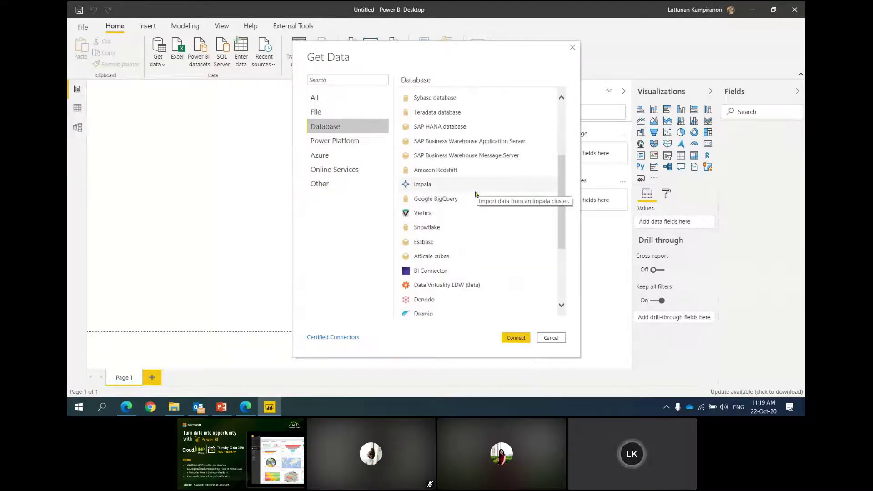
pyautogui.scroll(-3, 481, 213)
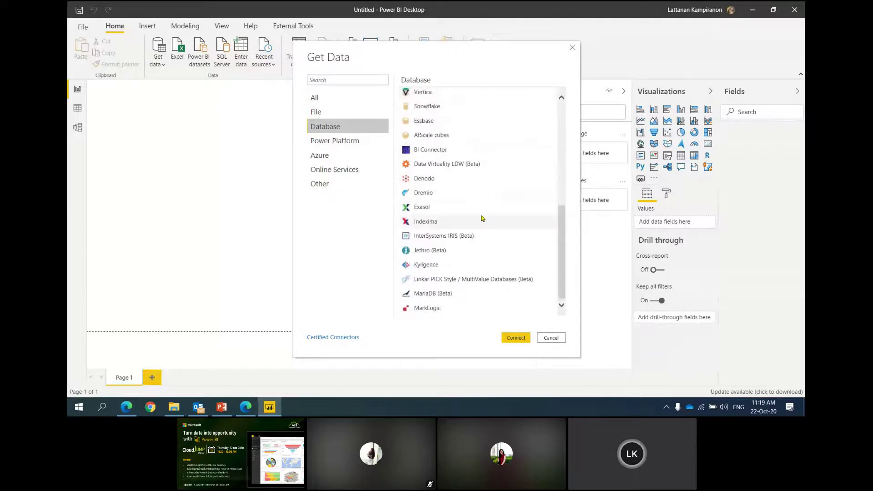
pyautogui.scroll(6, 480, 214)
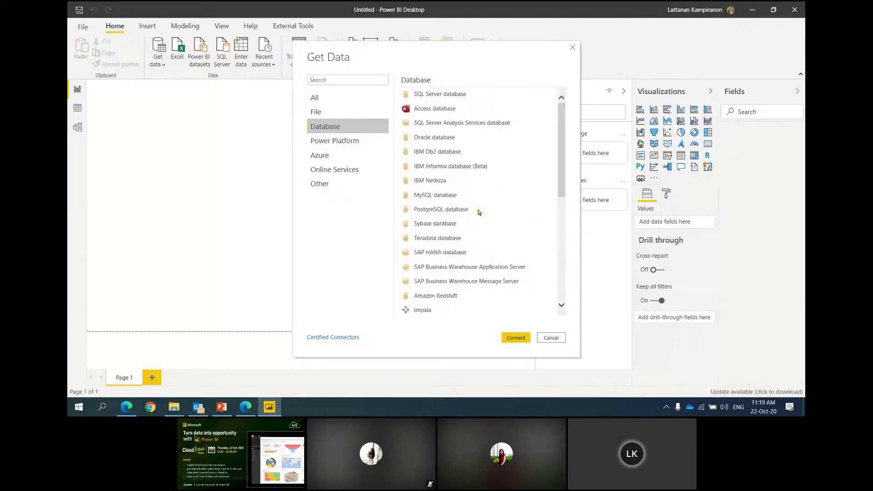
# Step: Examine the Get Data connectors in the Power Platform, Online Services and Other categories
pyautogui.click(346, 141)
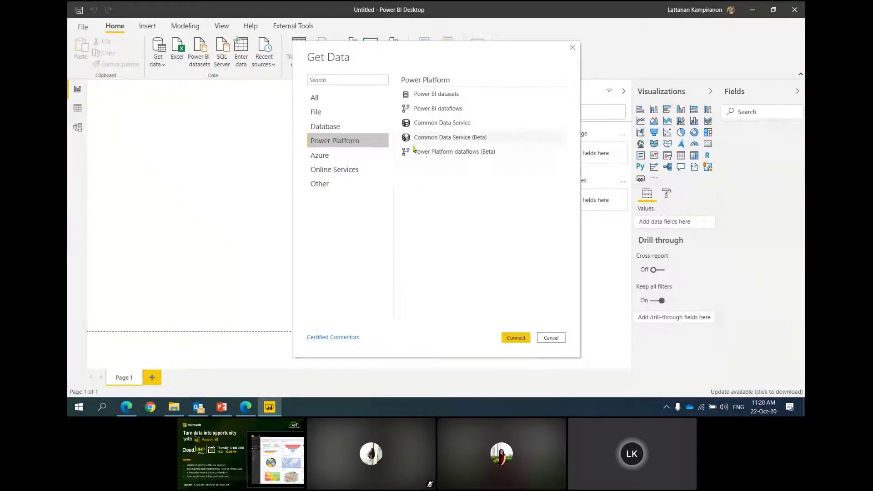
pyautogui.click(349, 162)
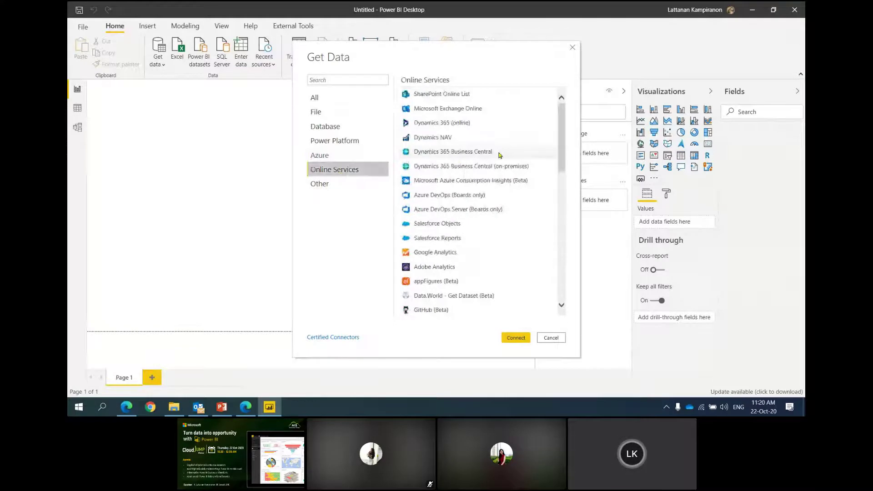
pyautogui.scroll(-10, 491, 162)
pyautogui.scroll(10, 490, 163)
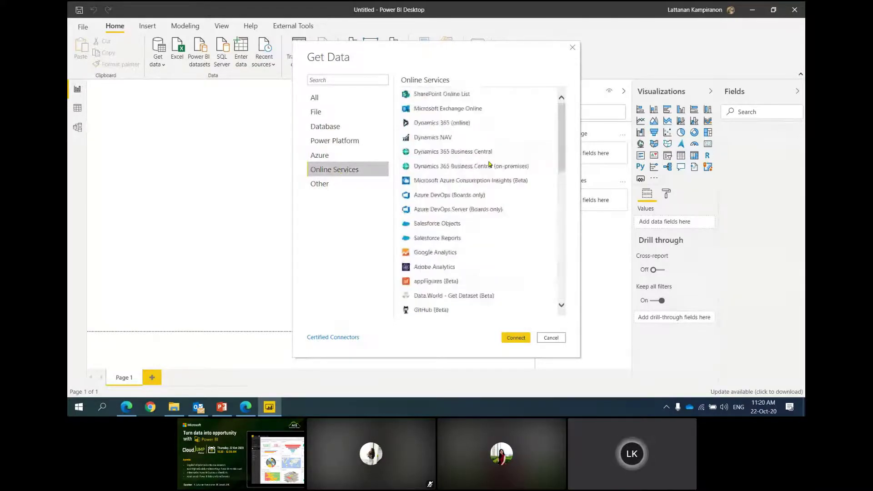
pyautogui.scroll(-9, 488, 164)
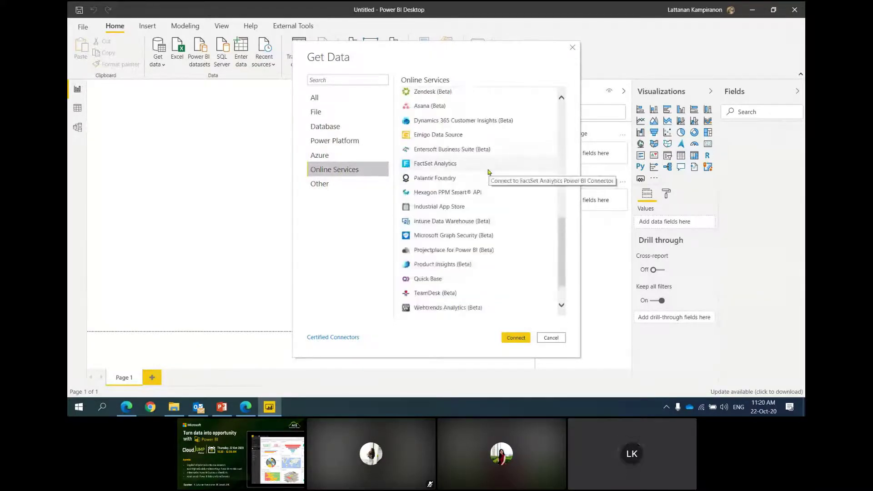
pyautogui.scroll(-1, 487, 177)
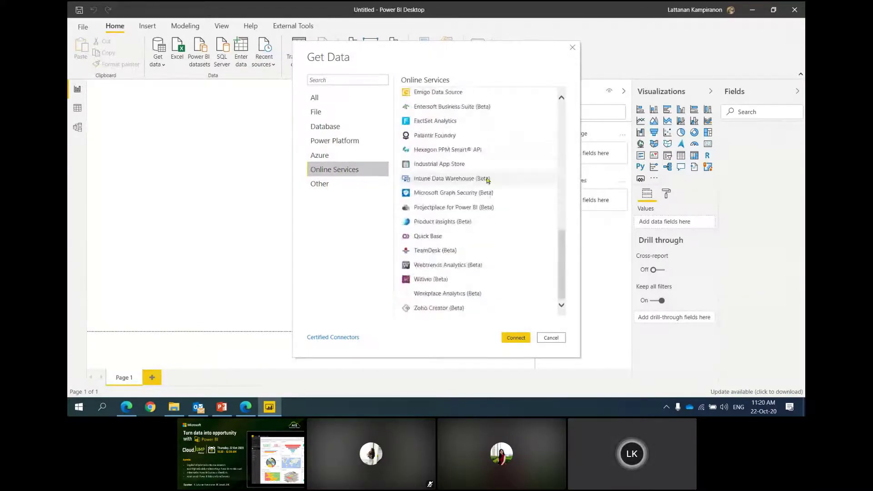
pyautogui.click(336, 186)
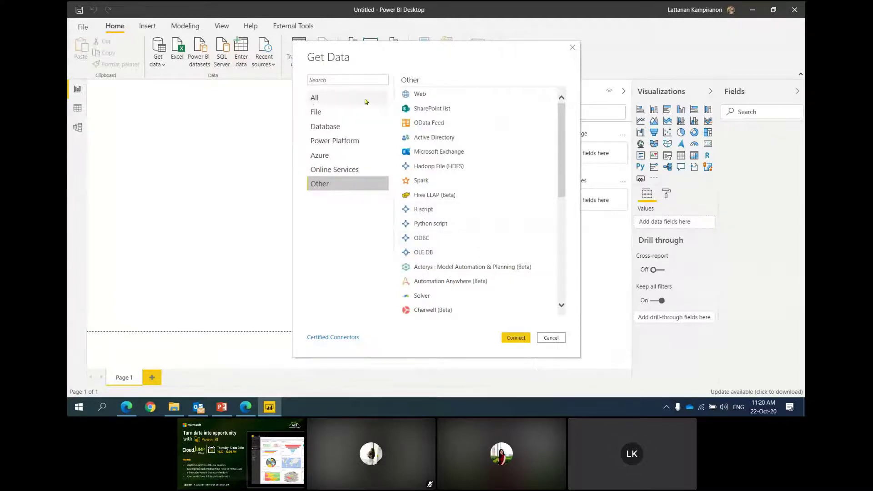
# Step: Connect to the AdventureWorks-Sales Excel workbook in the MS (customer Visit Aug-Sep) folder so its sheets can be chosen
pyautogui.click(331, 98)
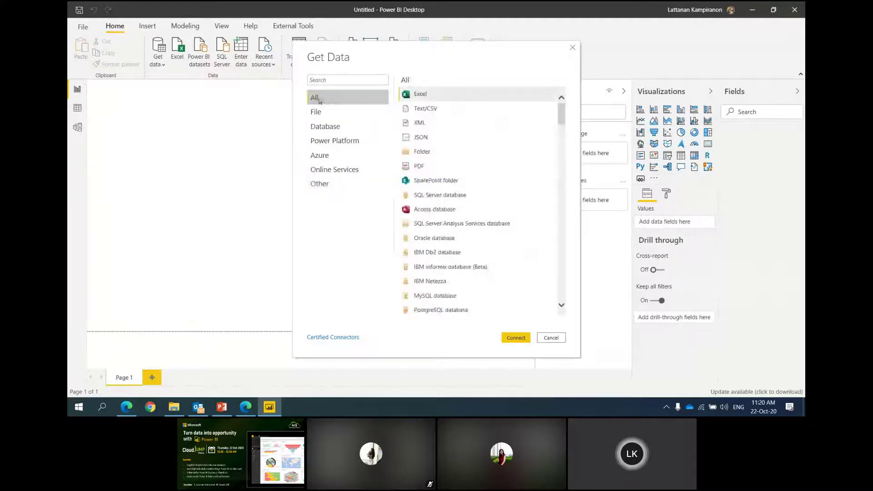
pyautogui.doubleClick(451, 100)
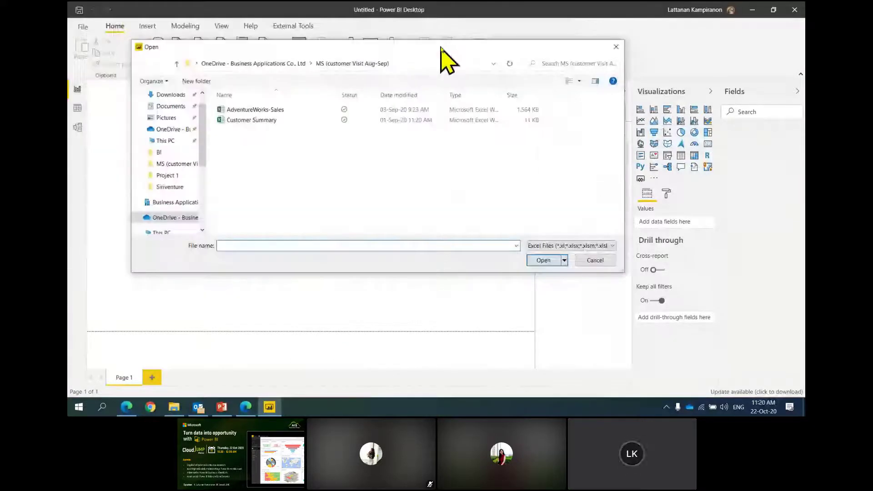
pyautogui.click(322, 112)
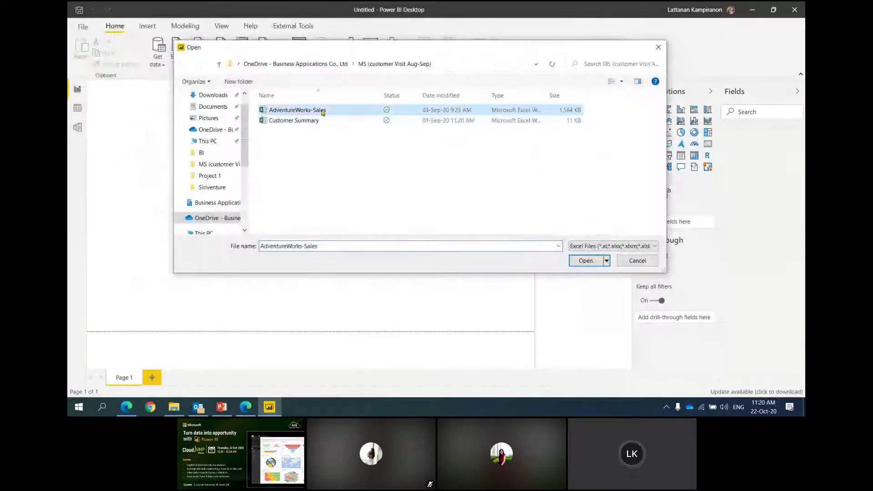
pyautogui.doubleClick(322, 112)
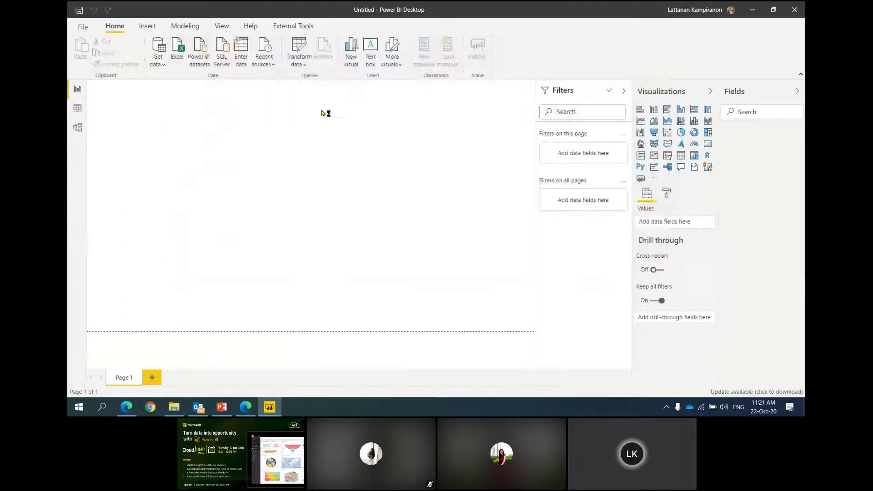
pyautogui.click(174, 407)
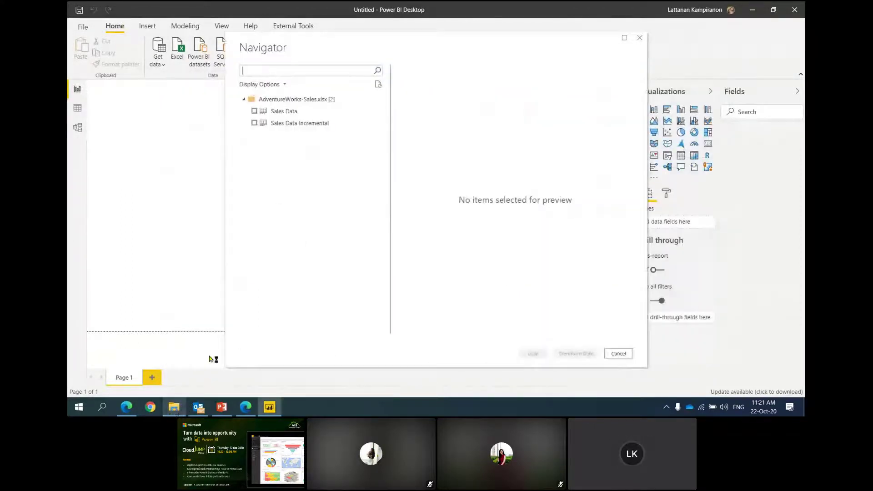
# Step: Open the AdventureWorks-Sales workbook in Excel from its folder, examine the Sales Data sheet's columns from the first row, and return to Power BI Desktop
pyautogui.click(171, 407)
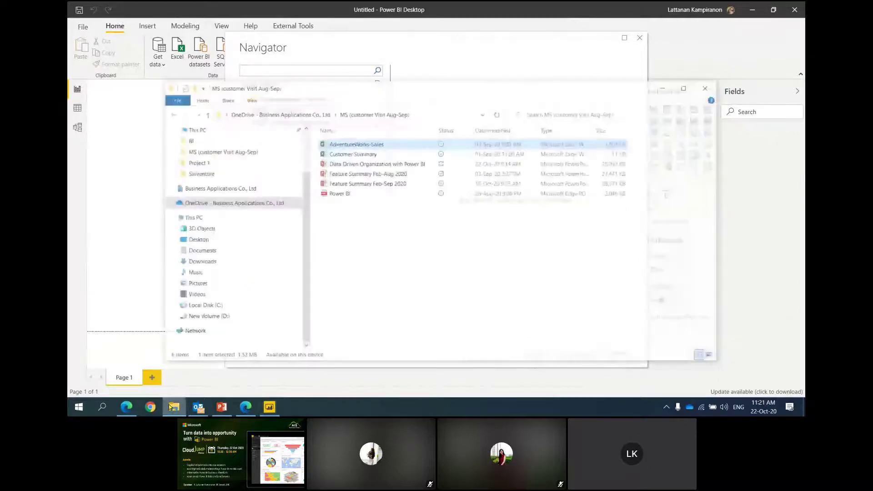
pyautogui.doubleClick(364, 127)
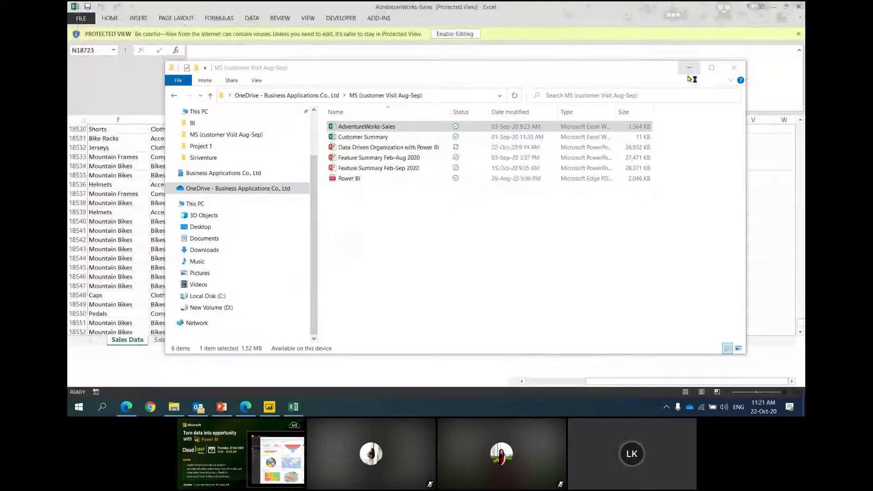
pyautogui.click(689, 68)
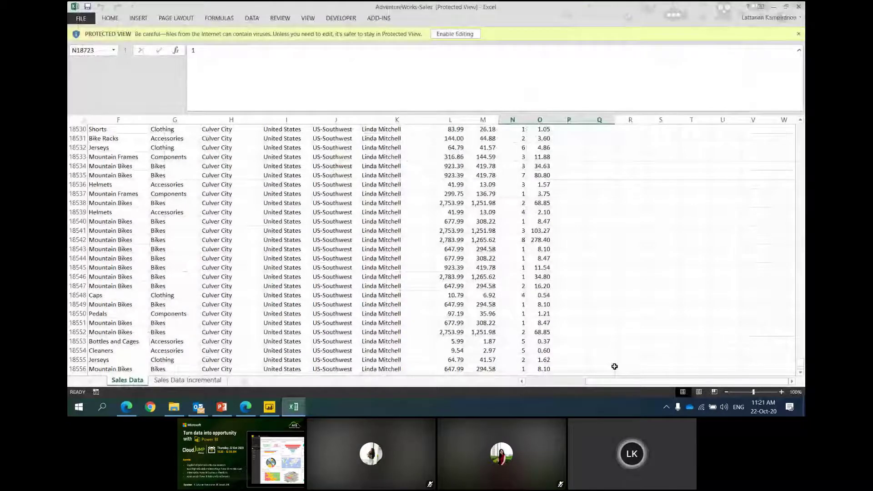
pyautogui.click(167, 383)
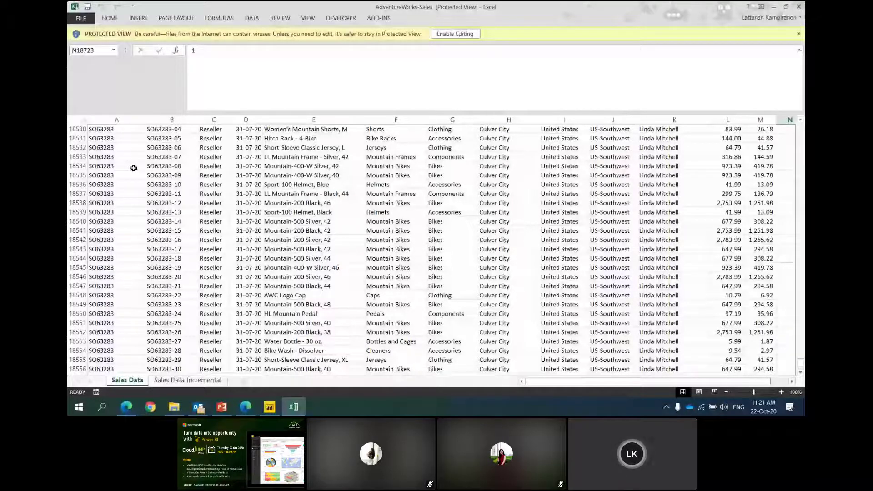
pyautogui.hotkey('ctrl', 'pageup')
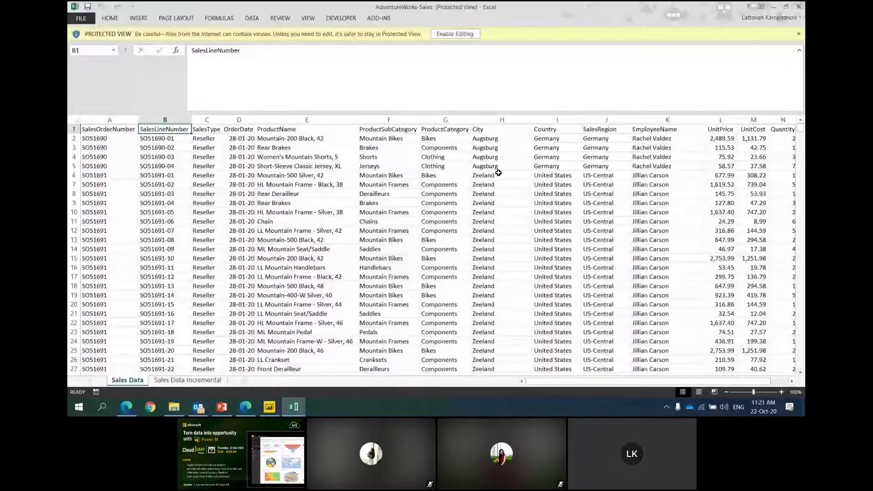
pyautogui.hscroll(1, 499, 172)
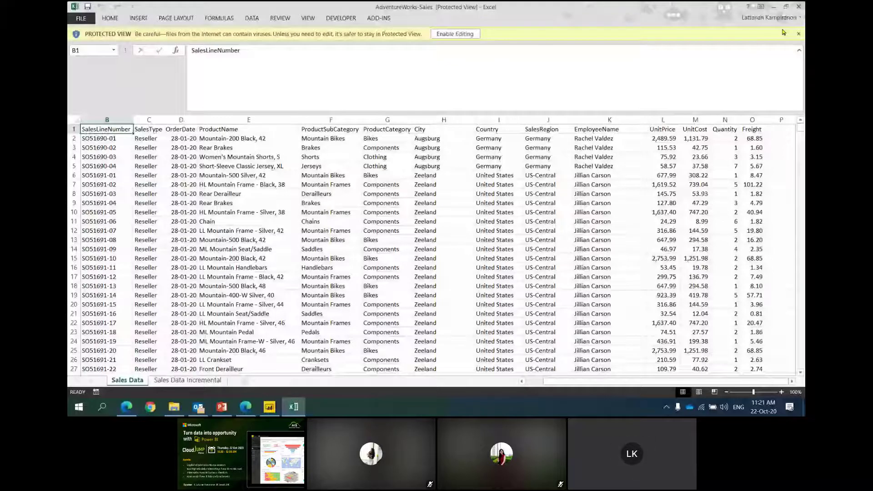
pyautogui.hotkey('alt', 'Tab')
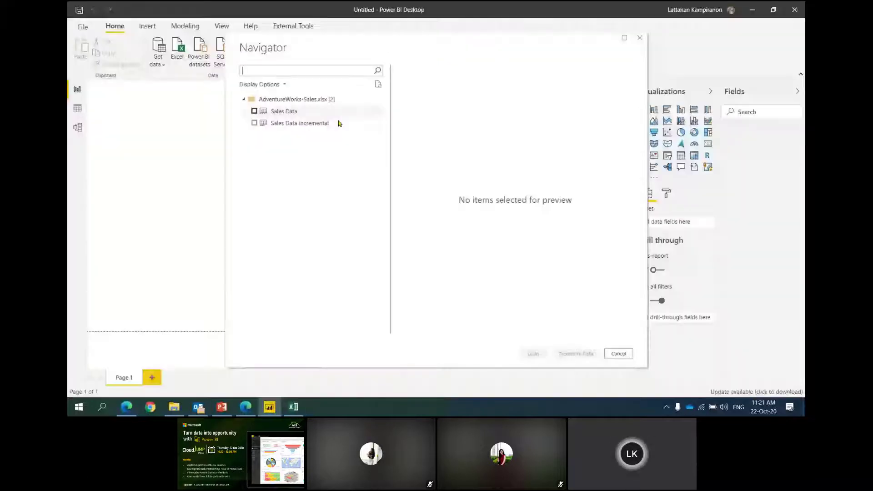
# Step: Load the Sales Data sheet into the report and widen the Fields pane to show the full field names
pyautogui.click(313, 114)
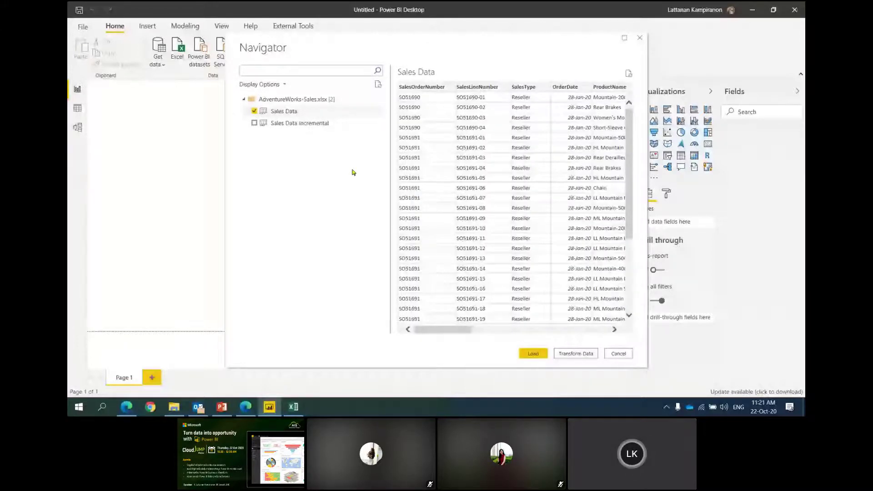
pyautogui.moveTo(435, 330); pyautogui.dragTo(418, 335)
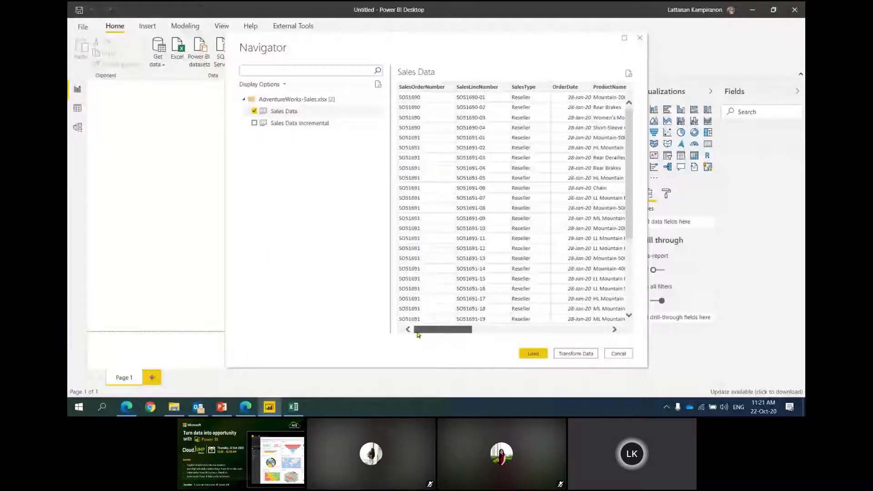
pyautogui.click(535, 354)
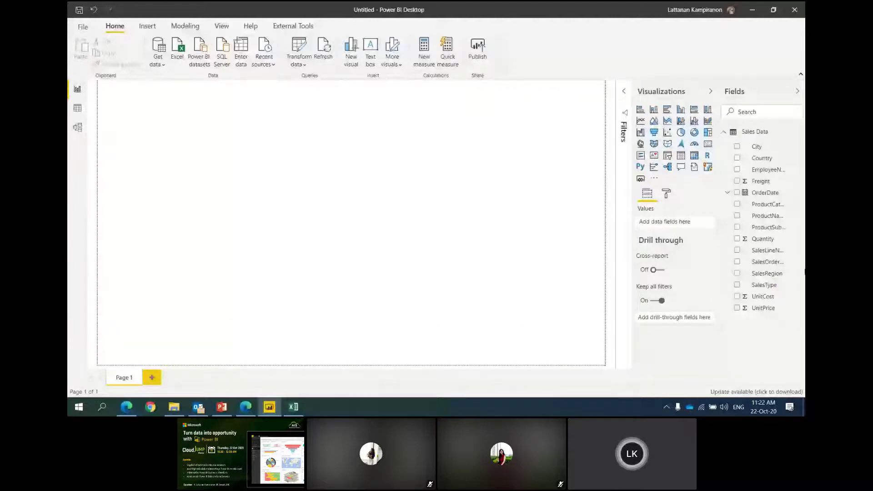
pyautogui.moveTo(719, 213); pyautogui.dragTo(695, 217)
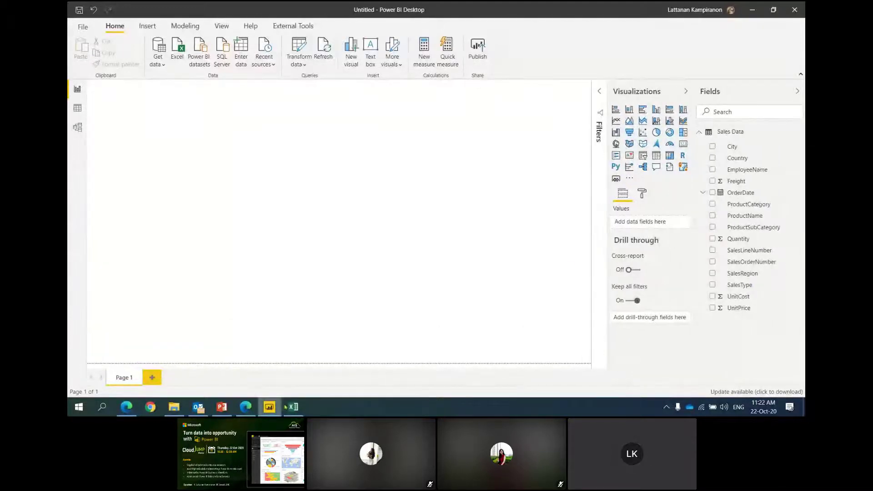
# Step: Switch to the AdventureWorks-Sales workbook in Excel, enable editing to review its column headers, and close it
pyautogui.click(293, 407)
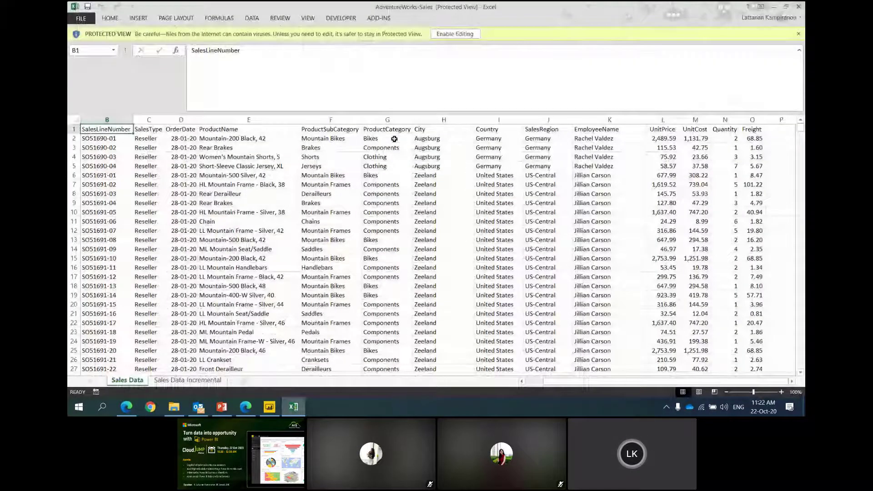
pyautogui.click(455, 34)
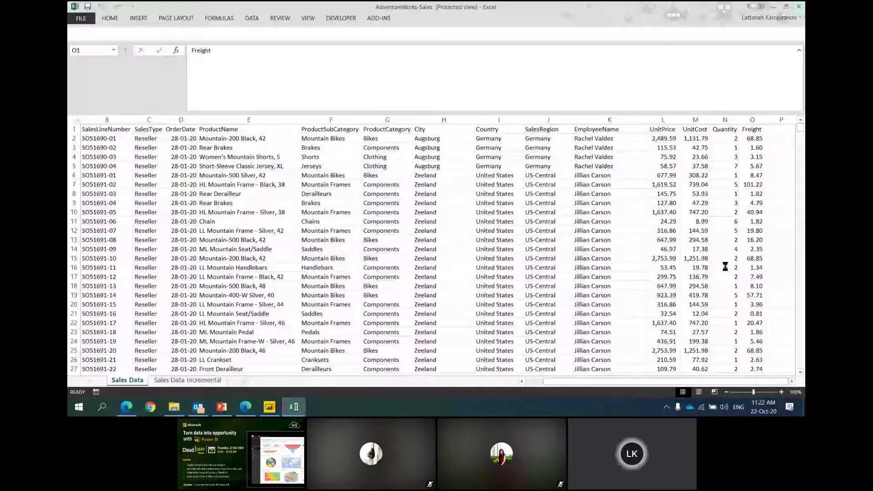
pyautogui.hotkey('alt', 'F4')
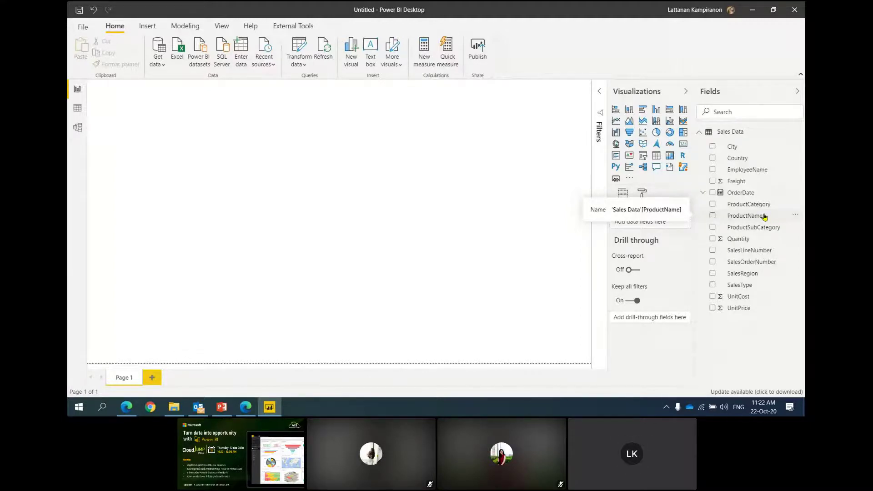
# Step: Create a table visual of ProductName and Quantity on Page 1 and enlarge it
pyautogui.moveTo(764, 217); pyautogui.dragTo(209, 164)
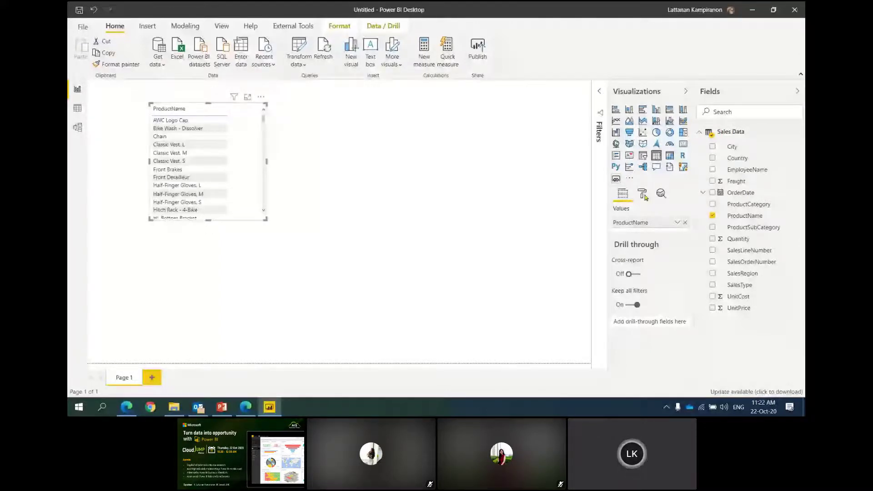
pyautogui.moveTo(737, 238); pyautogui.dragTo(263, 220)
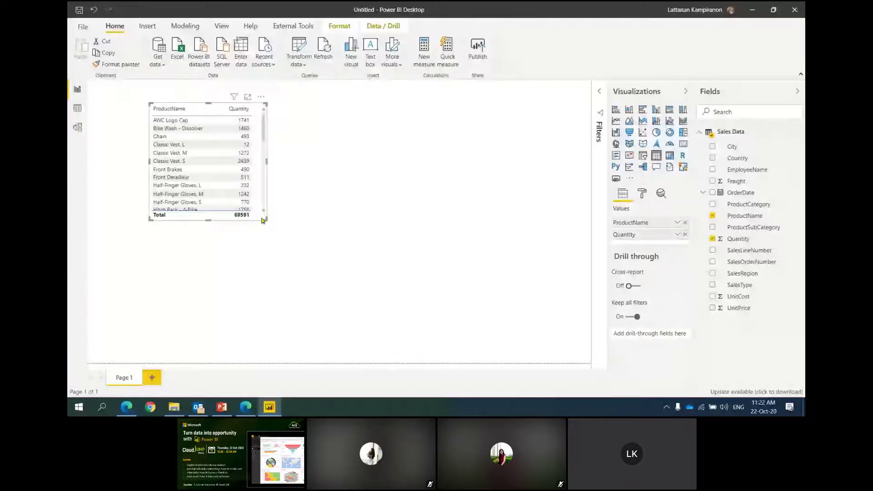
pyautogui.moveTo(262, 220); pyautogui.dragTo(305, 314)
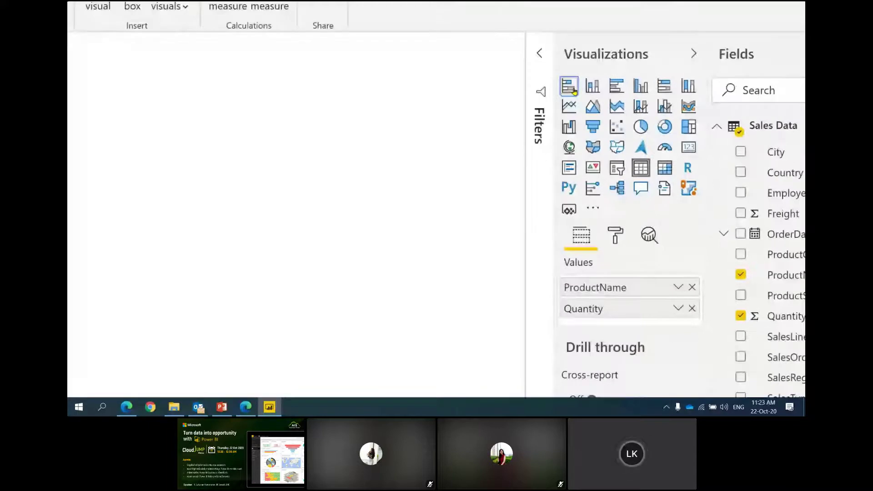
# Step: Try displaying Quantity by ProductName in other visual types, including clustered column, pie, stacked bar and clustered bar charts
pyautogui.click(573, 90)
pyautogui.click(641, 86)
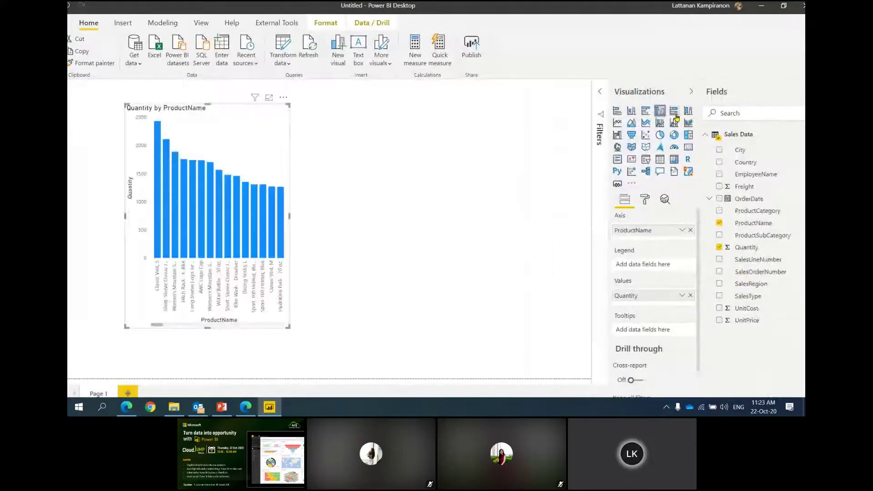
pyautogui.click(675, 111)
pyautogui.click(674, 134)
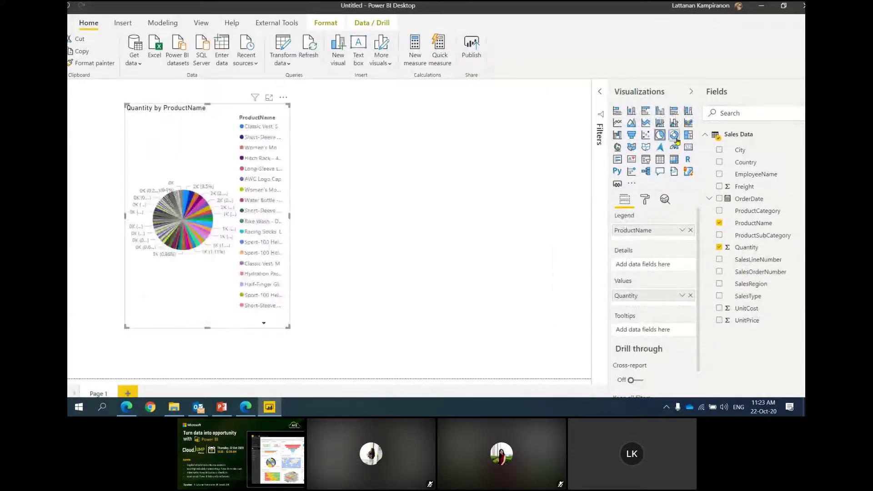
pyautogui.click(688, 136)
pyautogui.click(618, 111)
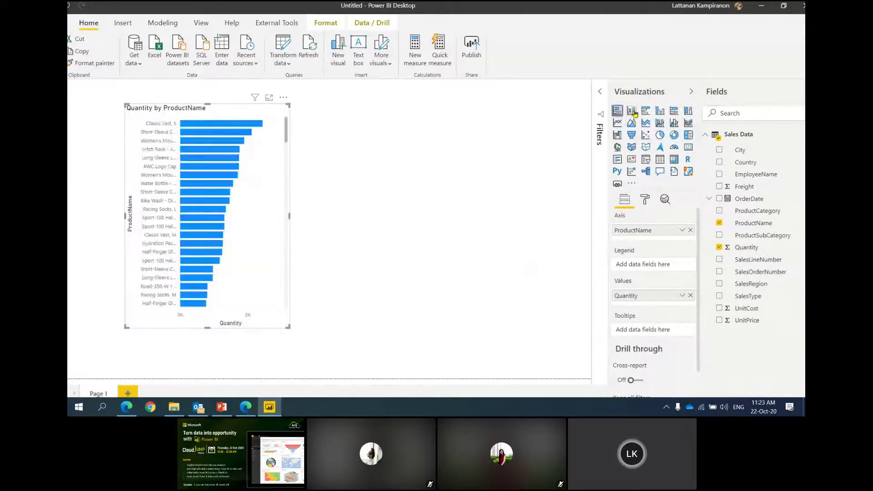
pyautogui.click(633, 112)
pyautogui.click(646, 111)
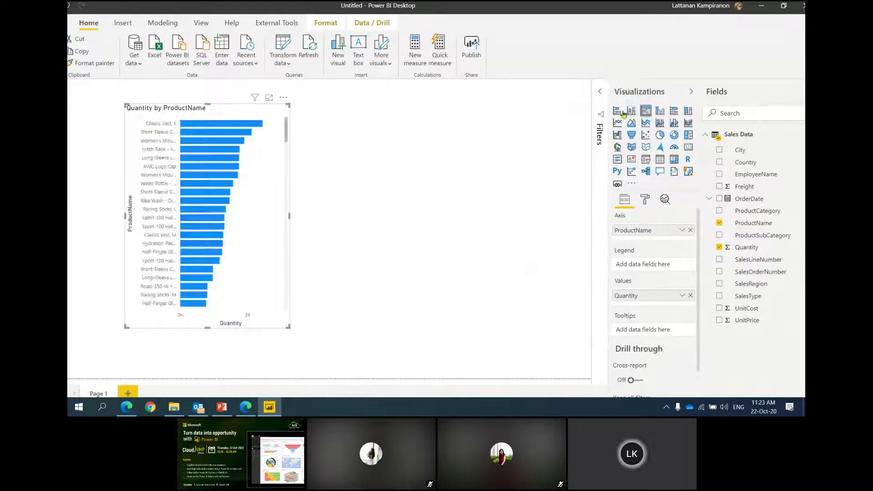
# Step: Change the Quantity by ProductName visual to a stacked bar chart, enlarge it and move it toward the page's left edge
pyautogui.click(619, 113)
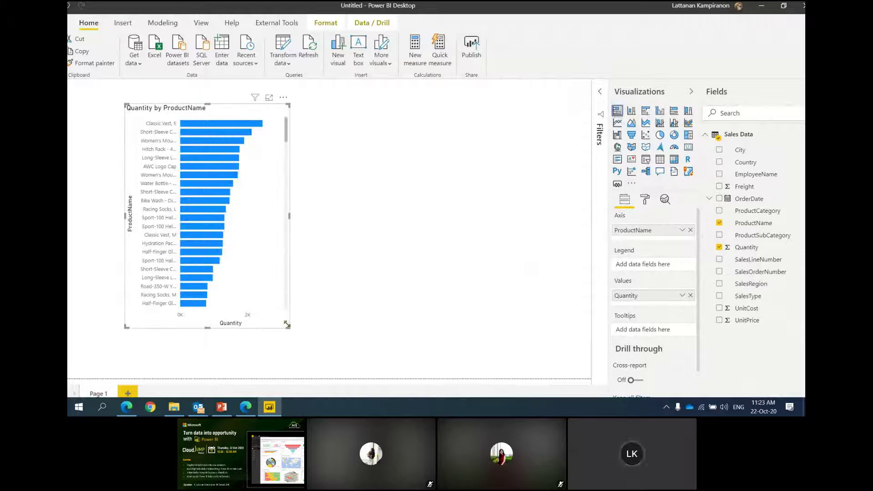
pyautogui.moveTo(288, 327); pyautogui.dragTo(345, 337)
pyautogui.moveTo(267, 117); pyautogui.dragTo(168, 114)
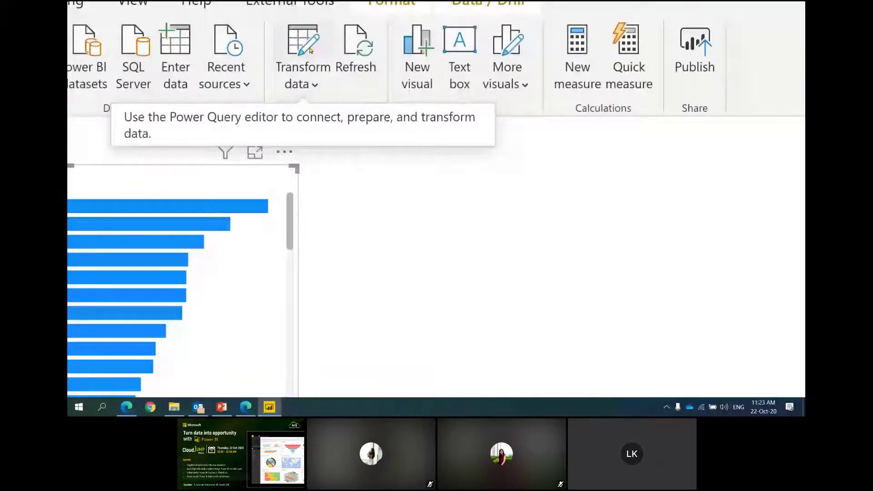
# Step: Open the Sales Data query in Power Query Editor and examine its columns and the column quality figures for SalesRegion
pyautogui.click(311, 50)
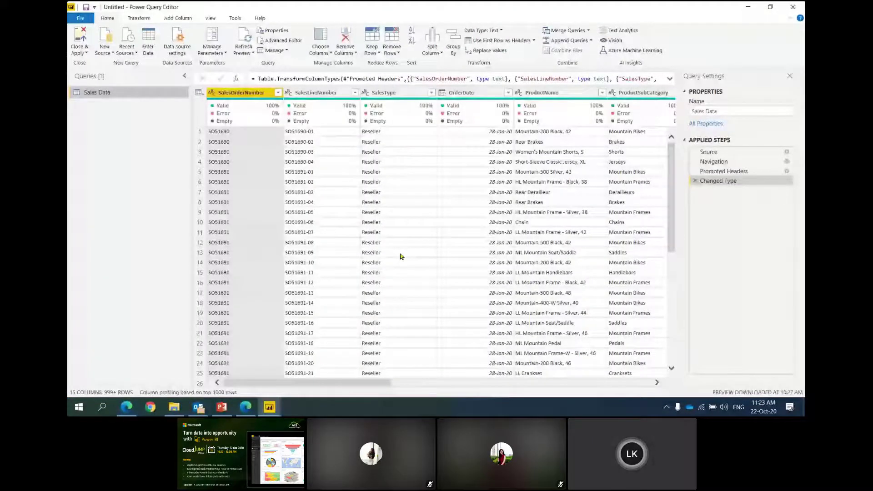
pyautogui.moveTo(371, 383); pyautogui.dragTo(175, 383)
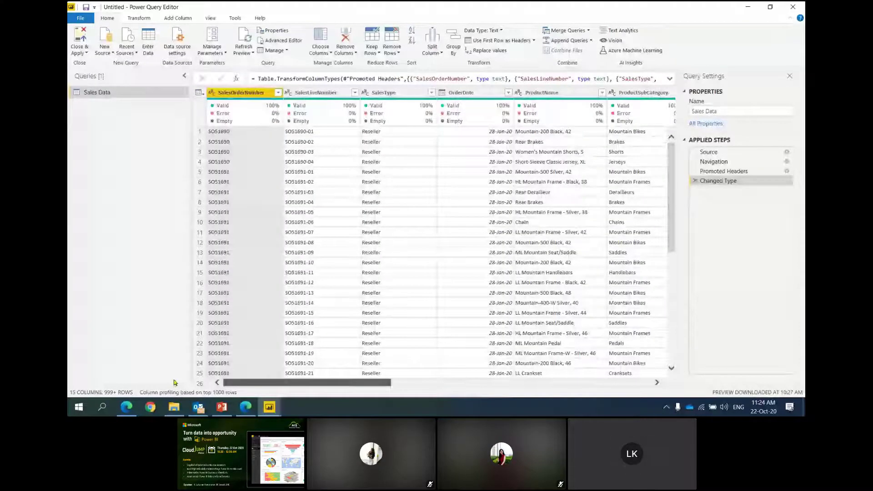
pyautogui.moveTo(345, 383); pyautogui.dragTo(614, 393)
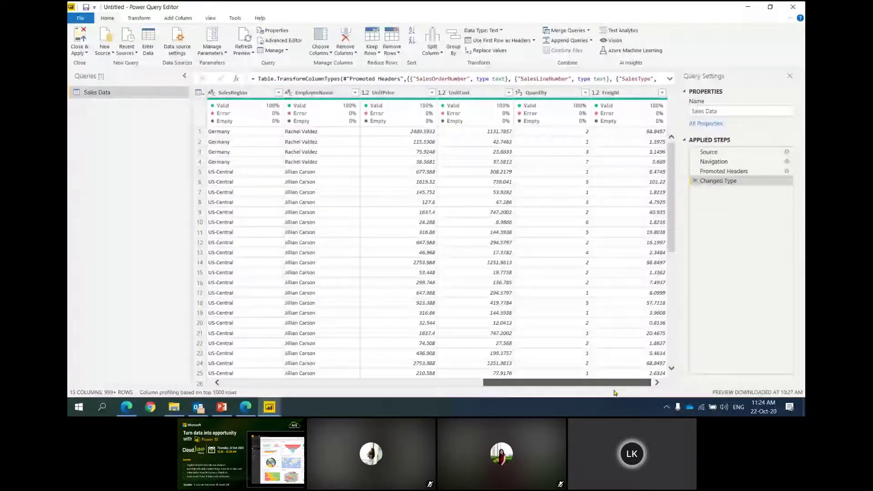
pyautogui.moveTo(268, 104)
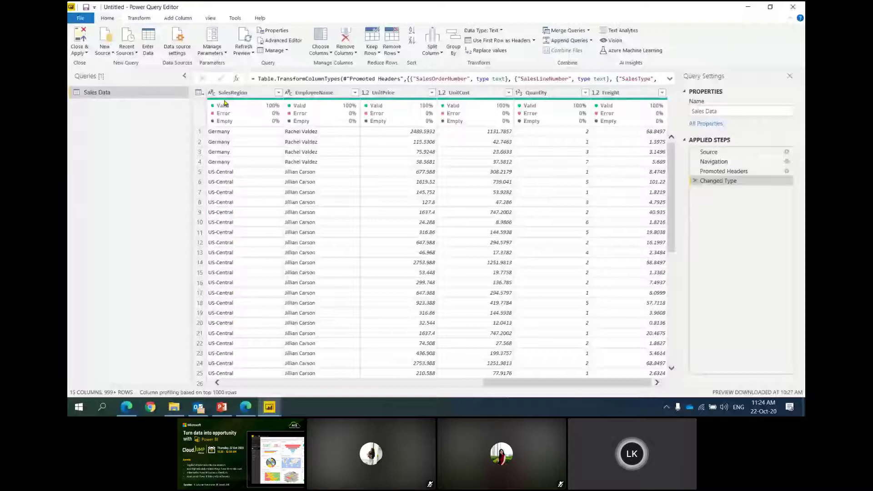
pyautogui.moveTo(276, 123)
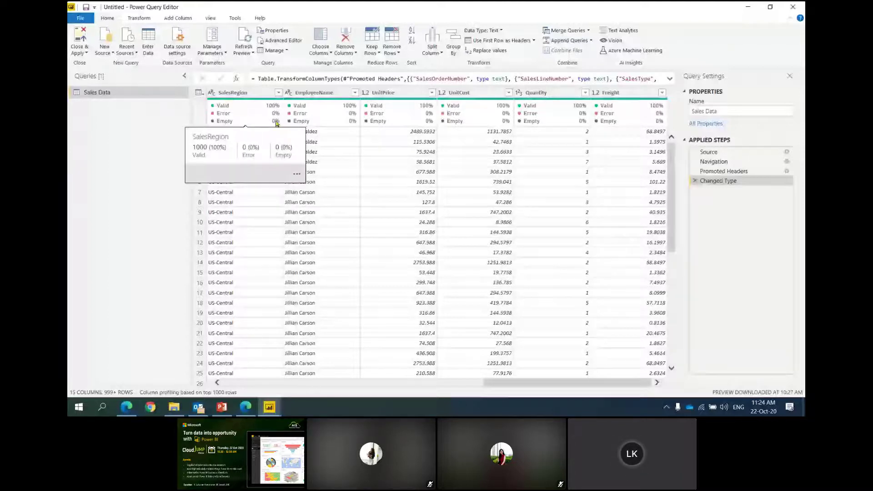
# Step: Turn on Column distribution and Column profile in the data preview and show the profile of the Country column
pyautogui.click(210, 18)
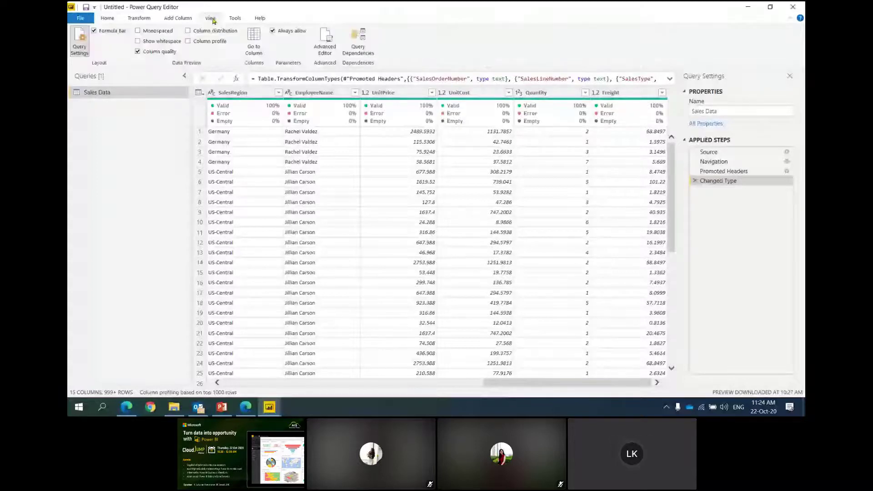
pyautogui.click(196, 42)
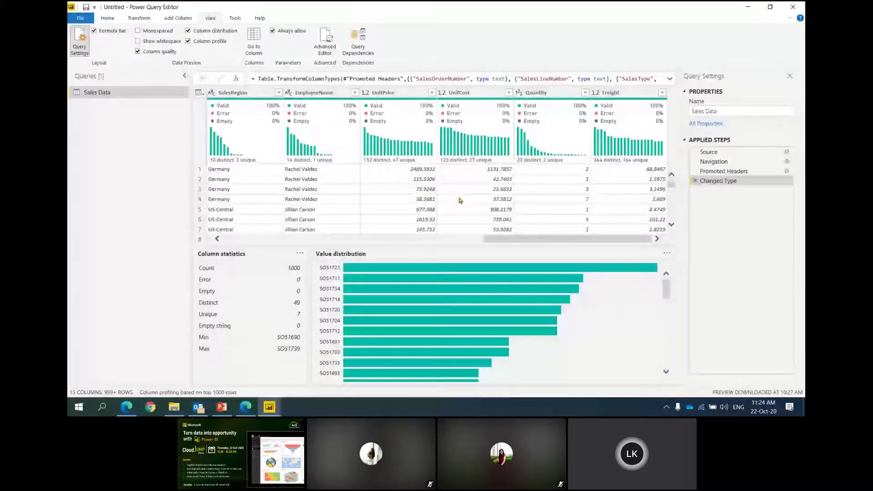
pyautogui.hscroll(-3, 399, 188)
pyautogui.click(360, 93)
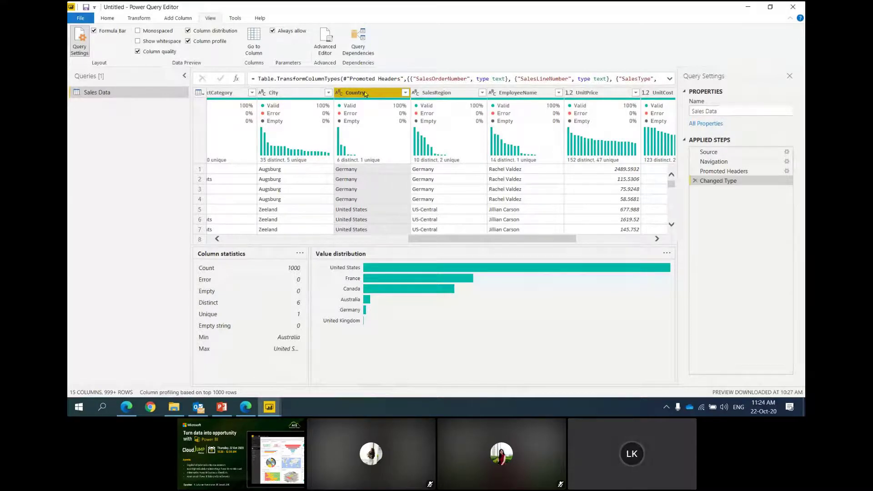
# Step: Examine the full value distribution of the City column, and return to the profile of the Country column
pyautogui.click(314, 97)
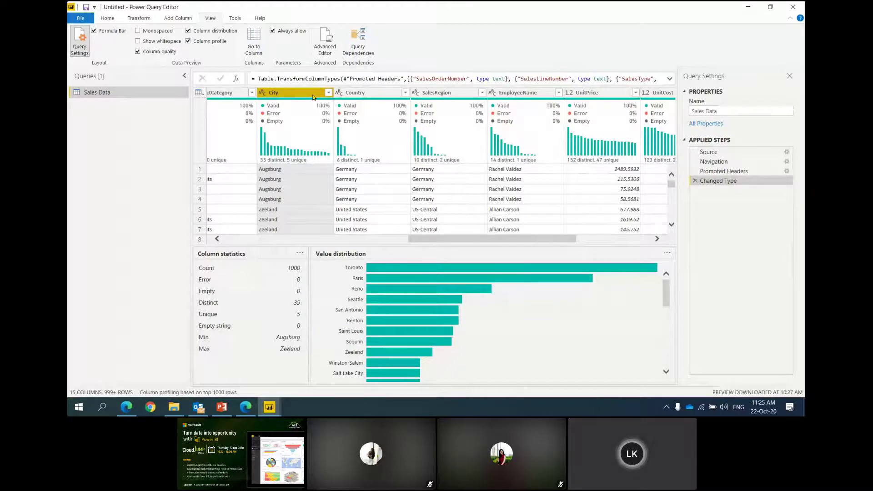
pyautogui.scroll(-8, 569, 298)
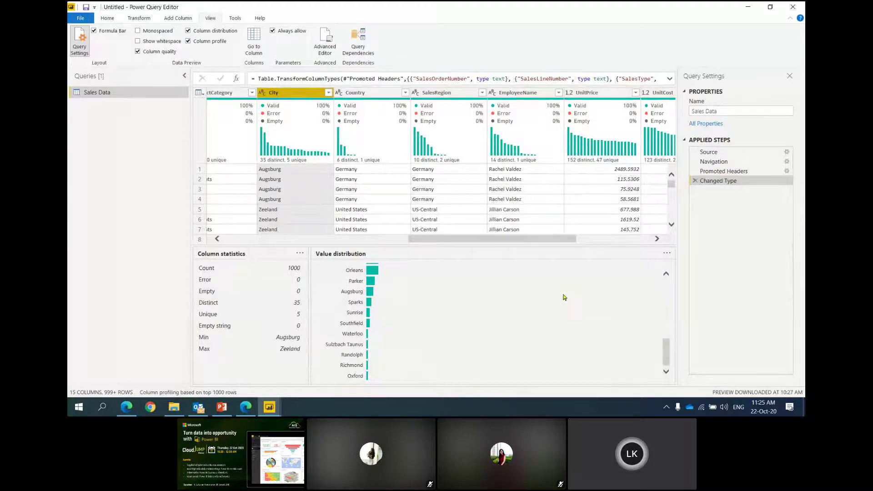
pyautogui.scroll(8, 564, 298)
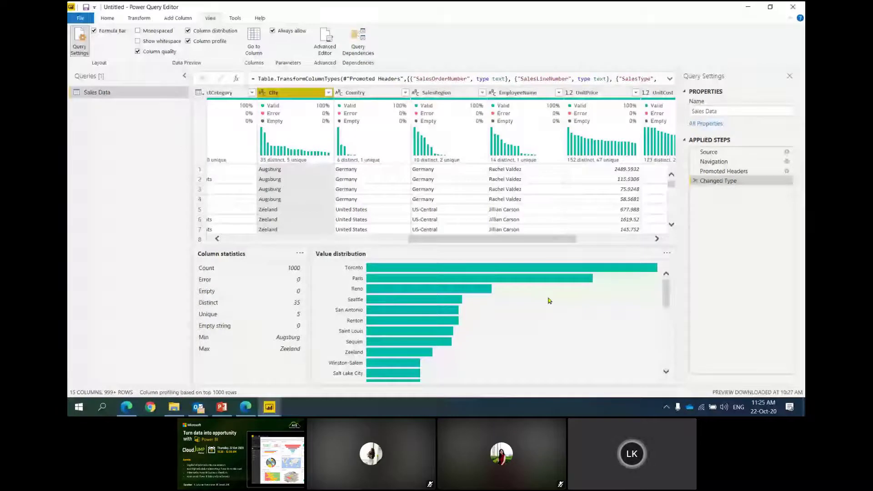
pyautogui.click(371, 93)
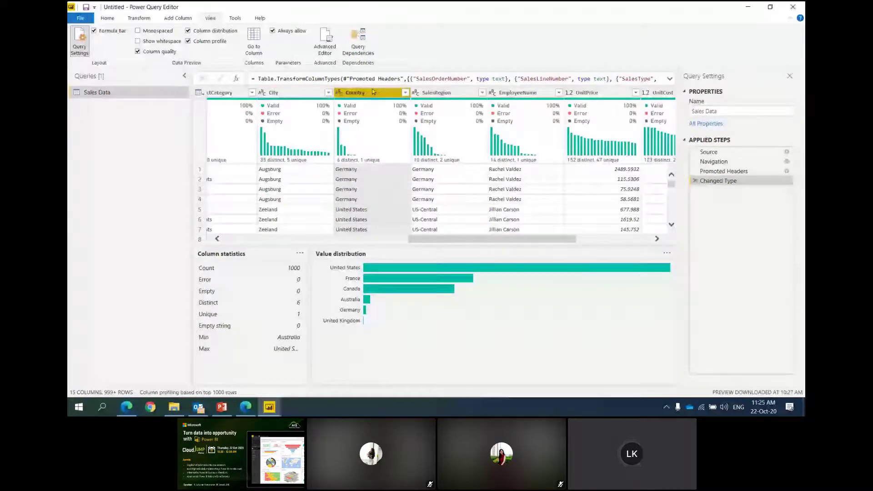
pyautogui.rightClick(373, 92)
pyautogui.press('Escape')
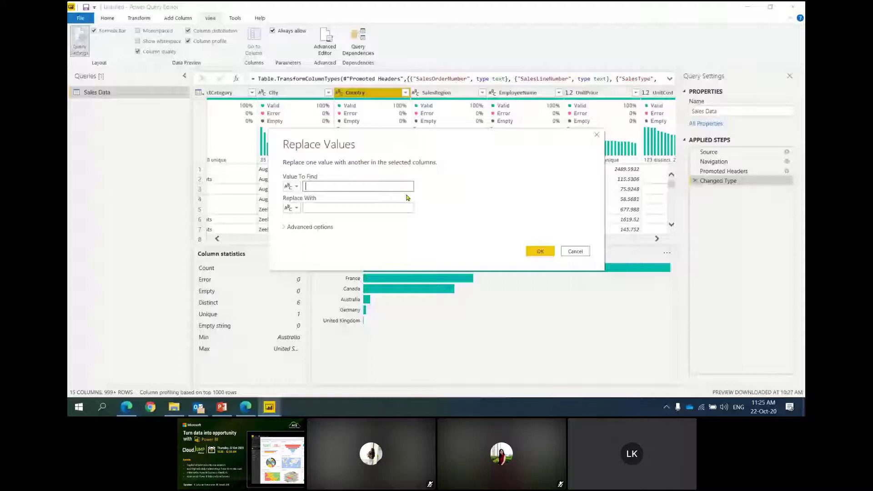
pyautogui.write('ge')
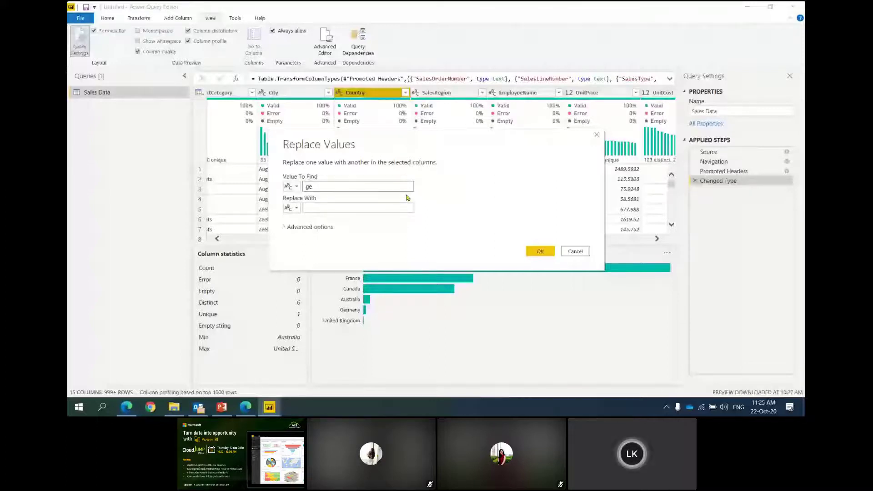
pyautogui.click(575, 251)
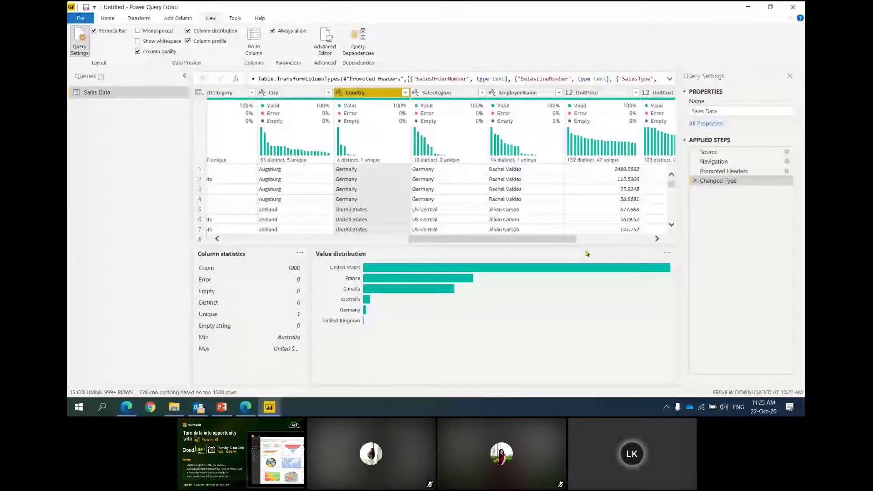
# Step: Turn off Column profile and Column distribution in the data preview, leaving Column quality on
pyautogui.click(188, 41)
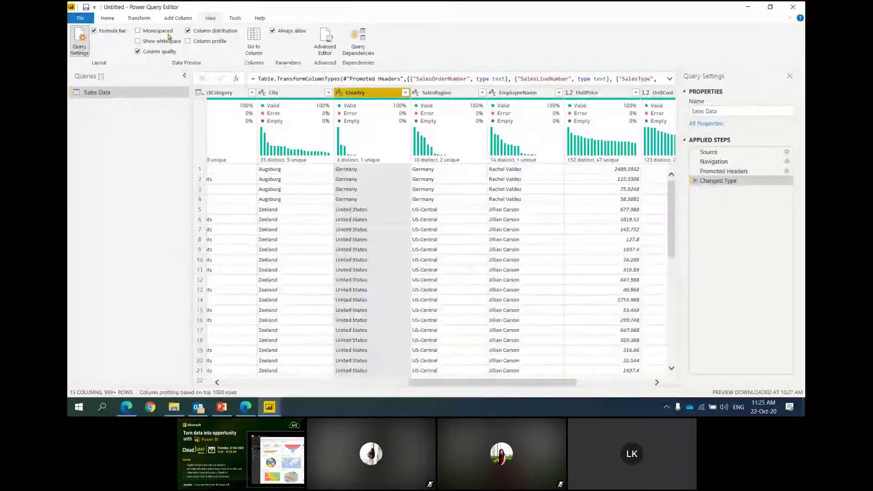
pyautogui.click(189, 31)
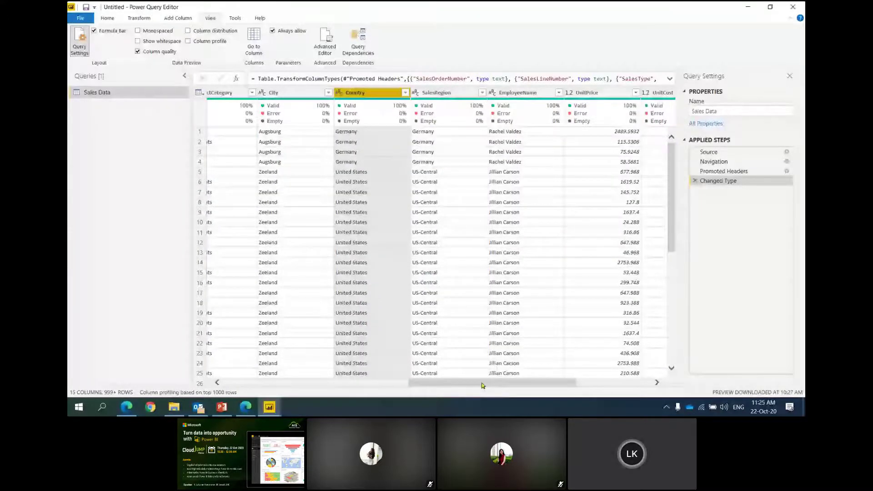
pyautogui.moveTo(483, 386); pyautogui.dragTo(357, 385)
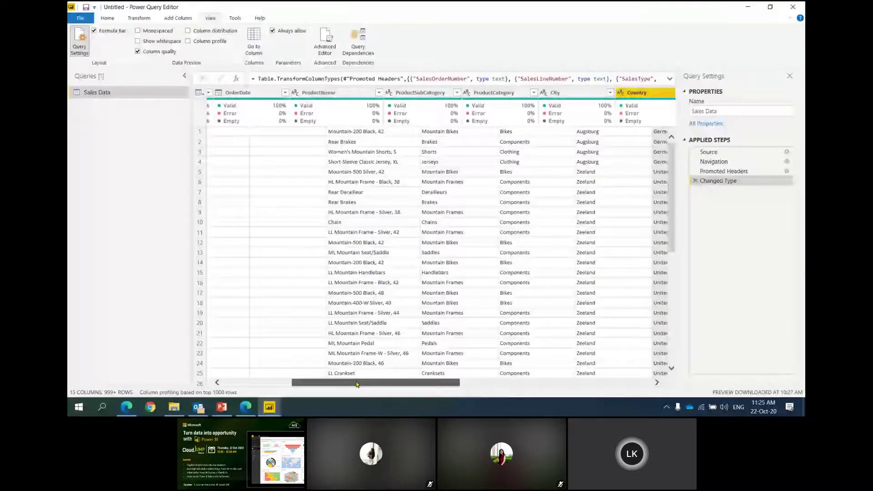
pyautogui.hscroll(5, 359, 227)
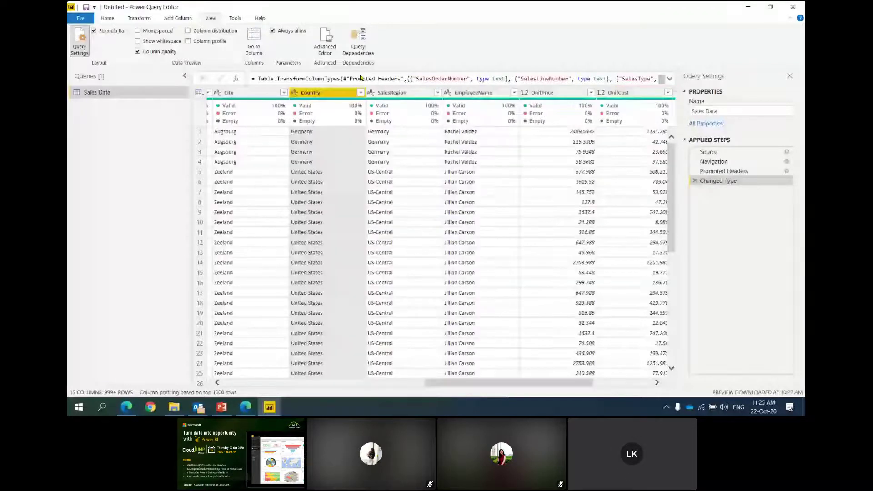
# Step: Load the complete list of filter values for the SalesRegion column and close it without filtering
pyautogui.click(436, 93)
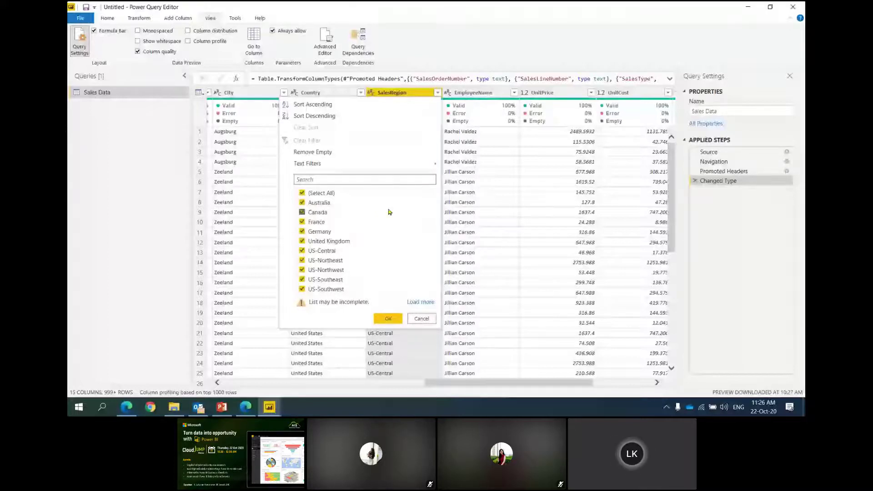
pyautogui.click(425, 303)
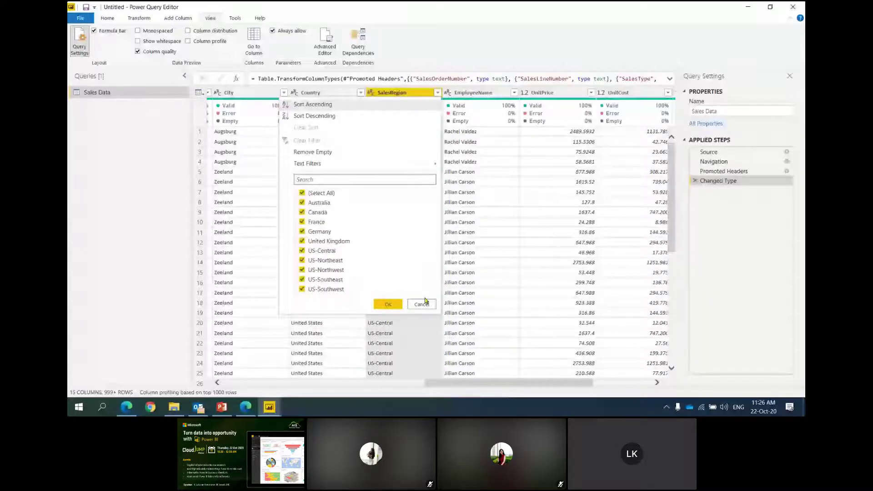
pyautogui.click(426, 305)
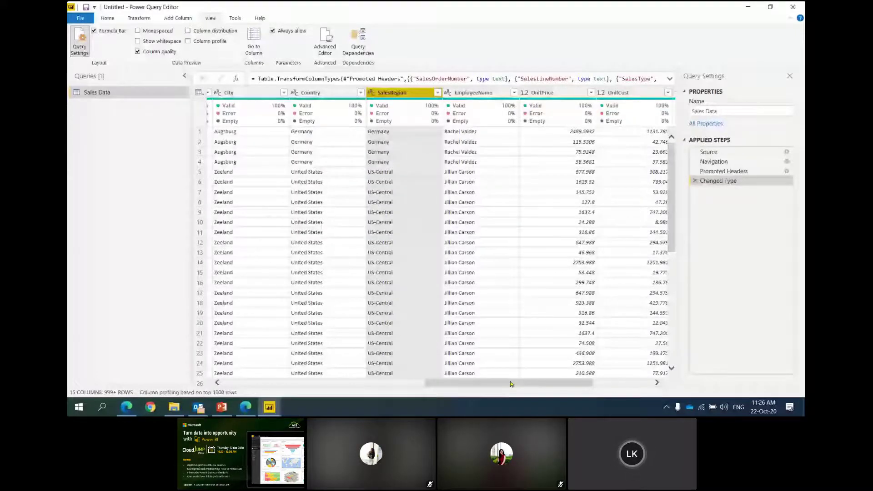
# Step: Add a new column to the Sales Data query that multiplies UnitPrice by Quantity
pyautogui.moveTo(511, 384); pyautogui.dragTo(624, 391)
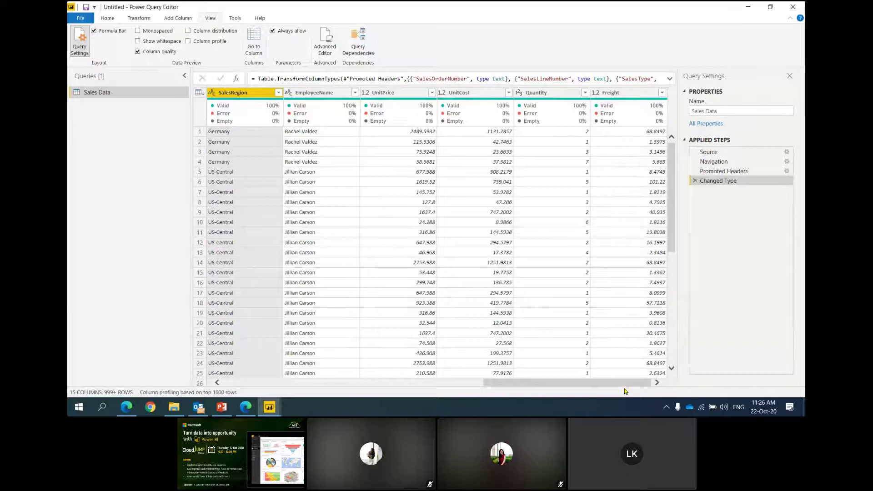
pyautogui.click(542, 132)
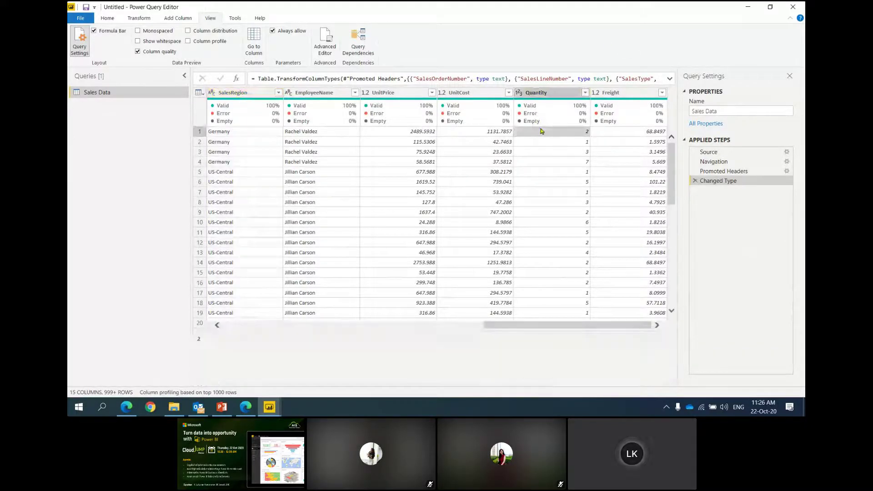
pyautogui.click(413, 132)
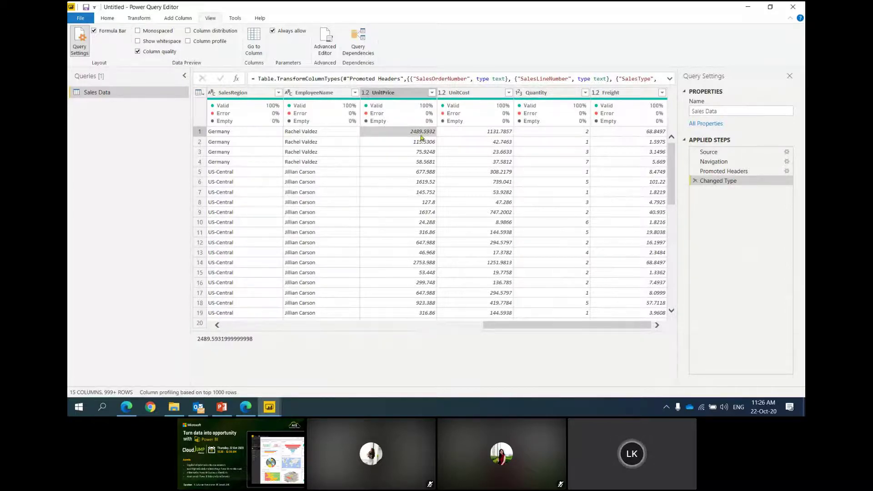
pyautogui.click(420, 94)
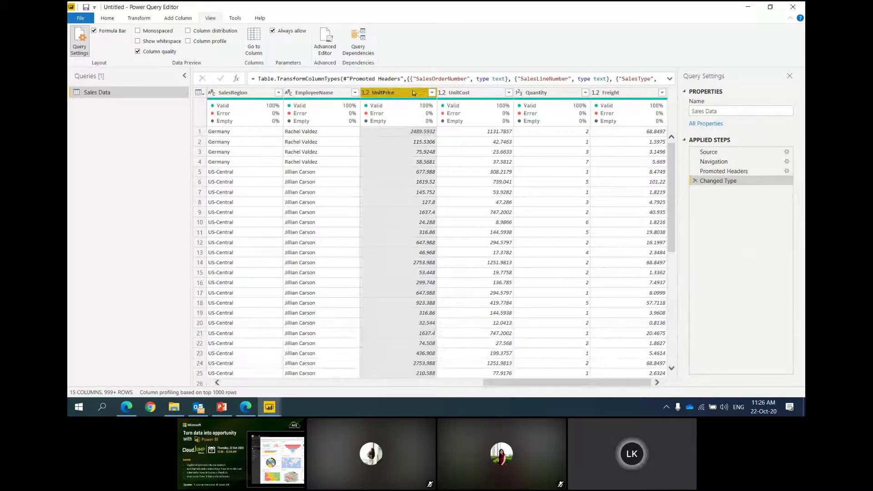
pyautogui.keyDown('ctrl'); pyautogui.click(541, 94); pyautogui.keyUp('ctrl')
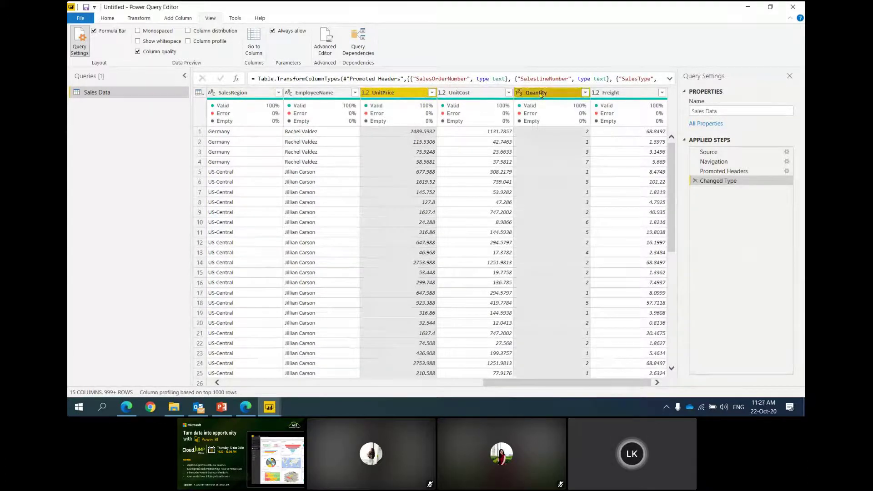
pyautogui.click(180, 18)
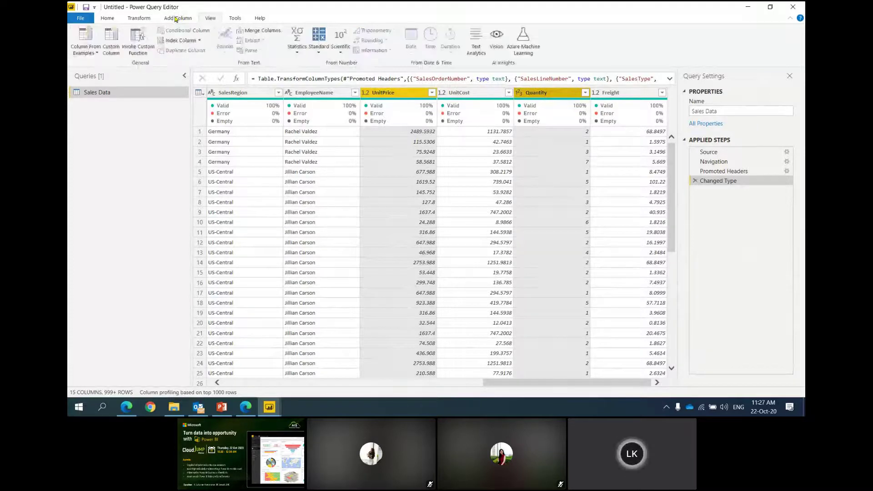
pyautogui.click(319, 53)
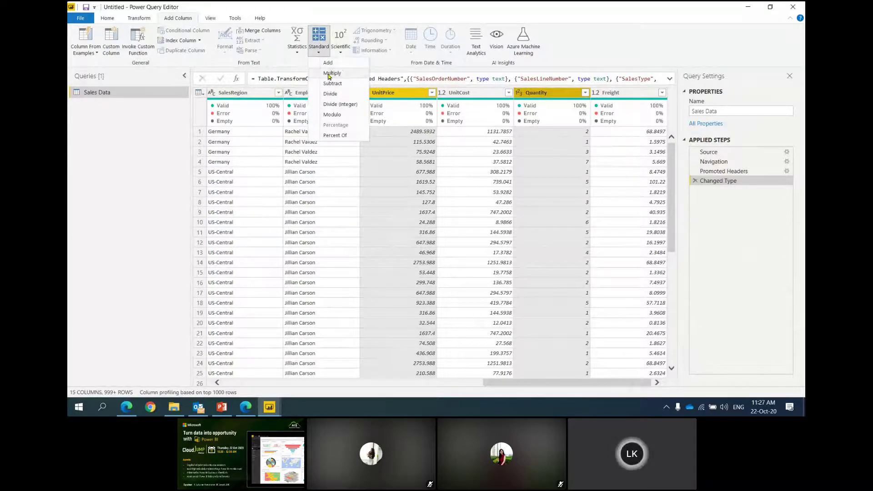
pyautogui.click(332, 73)
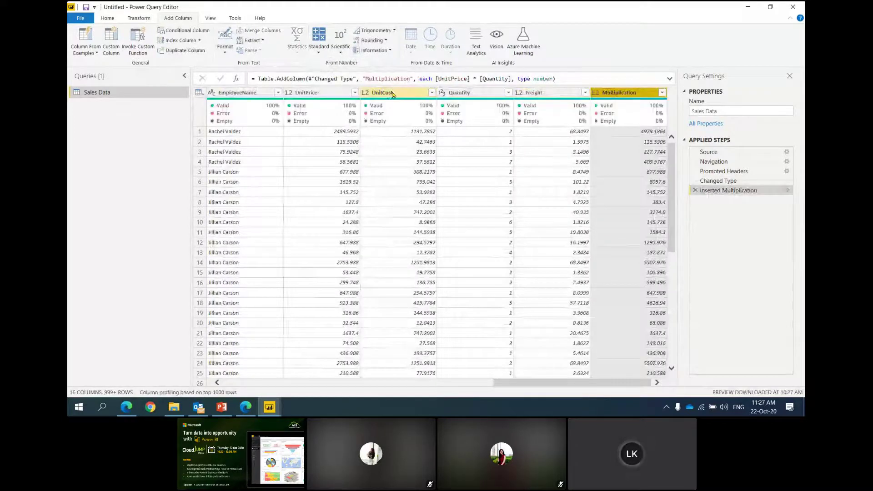
# Step: Check the first row's unit price, quantity and product, and rename the Multiplication column as Revenue
pyautogui.click(329, 132)
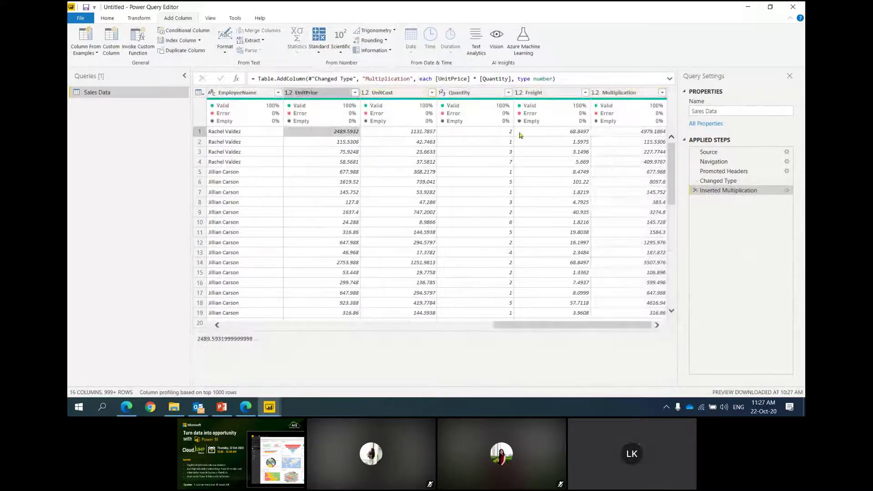
pyautogui.click(502, 131)
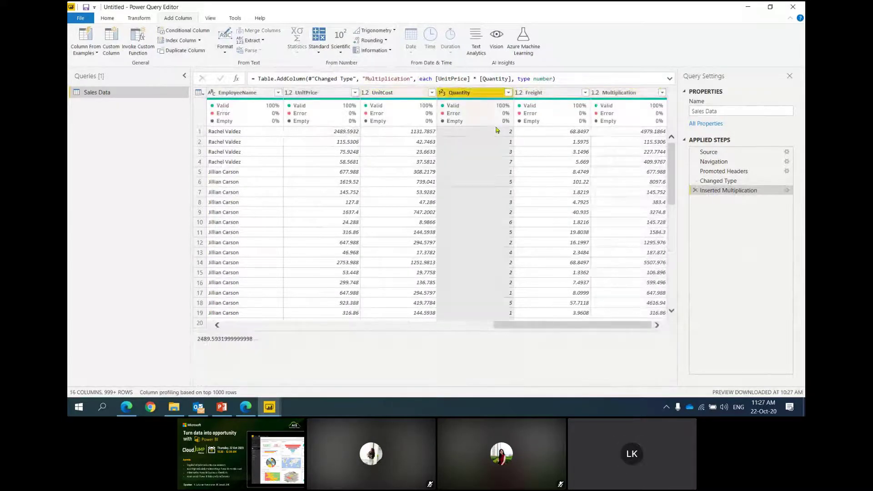
pyautogui.click(652, 132)
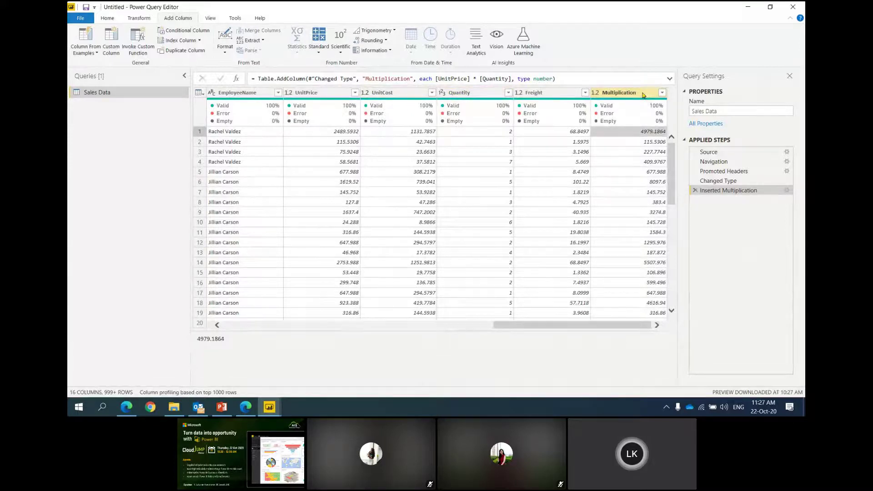
pyautogui.moveTo(352, 120)
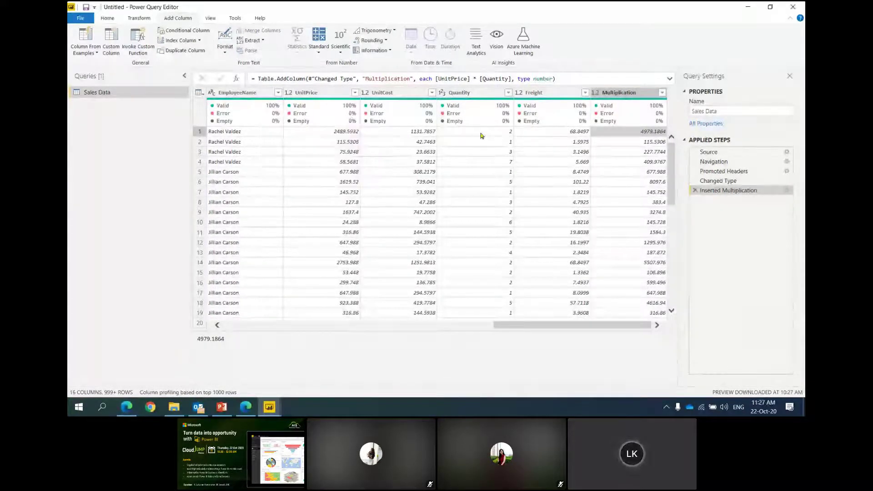
pyautogui.doubleClick(635, 92)
pyautogui.write('Re')
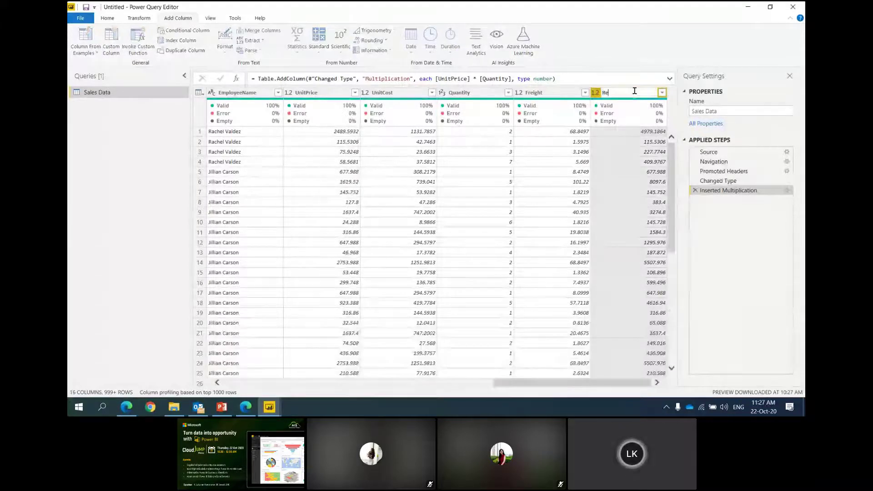
pyautogui.write('venue')
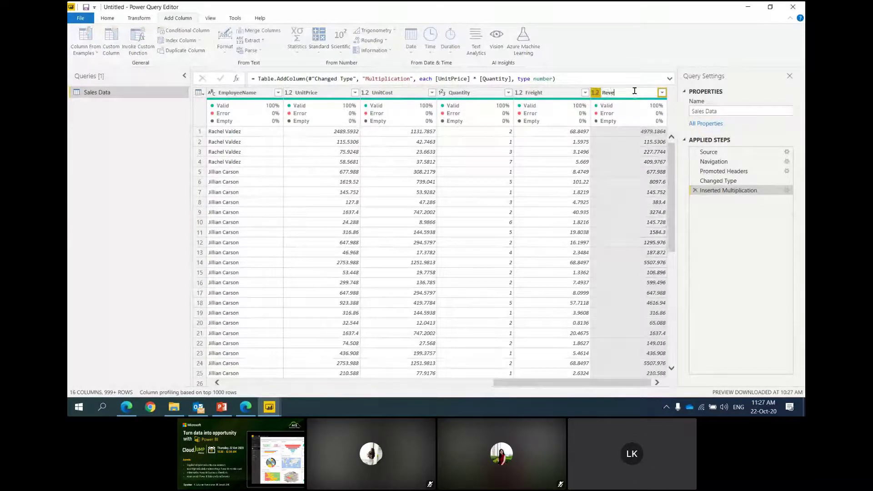
pyautogui.press('Return')
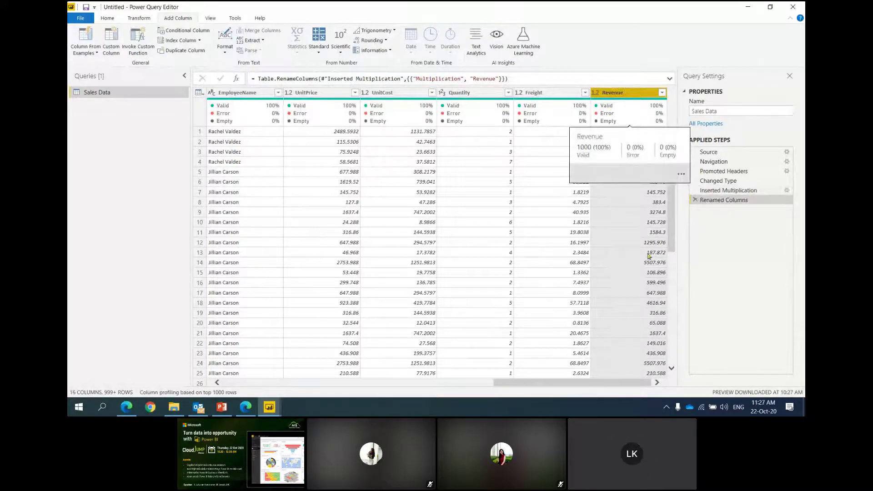
# Step: Add a column that multiplies UnitCost by Quantity and rename it as Cost
pyautogui.click(485, 93)
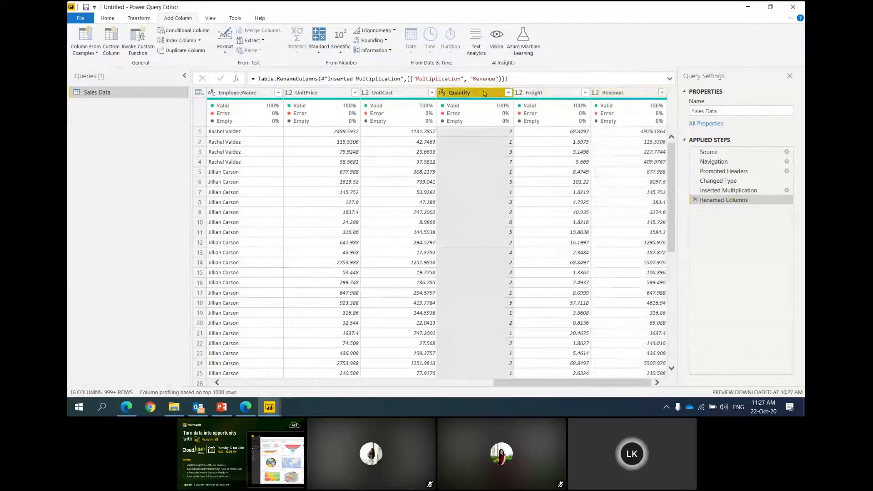
pyautogui.click(410, 94)
pyautogui.keyDown('ctrl'); pyautogui.click(459, 93); pyautogui.keyUp('ctrl')
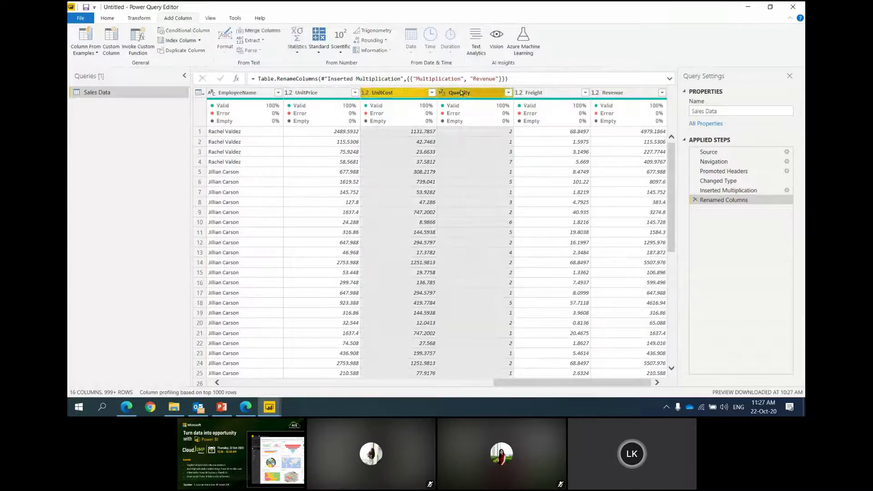
pyautogui.click(323, 51)
pyautogui.click(332, 73)
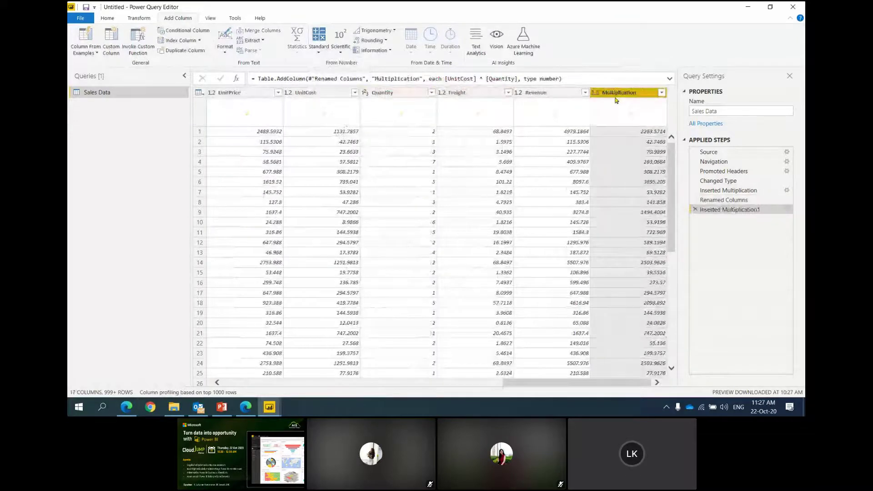
pyautogui.doubleClick(619, 94)
pyautogui.press('Return')
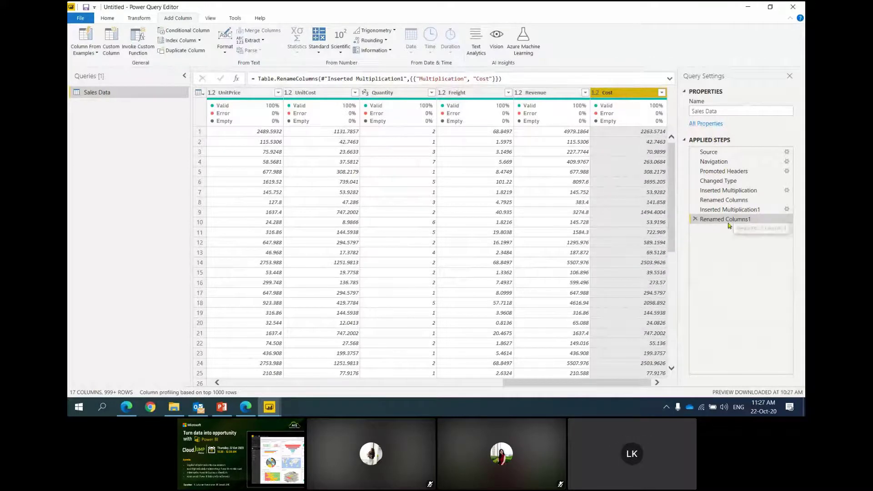
# Step: Review the query's recent applied steps, from Renamed Columns through Inserted Multiplication1, and return to Renamed Columns1
pyautogui.click(727, 200)
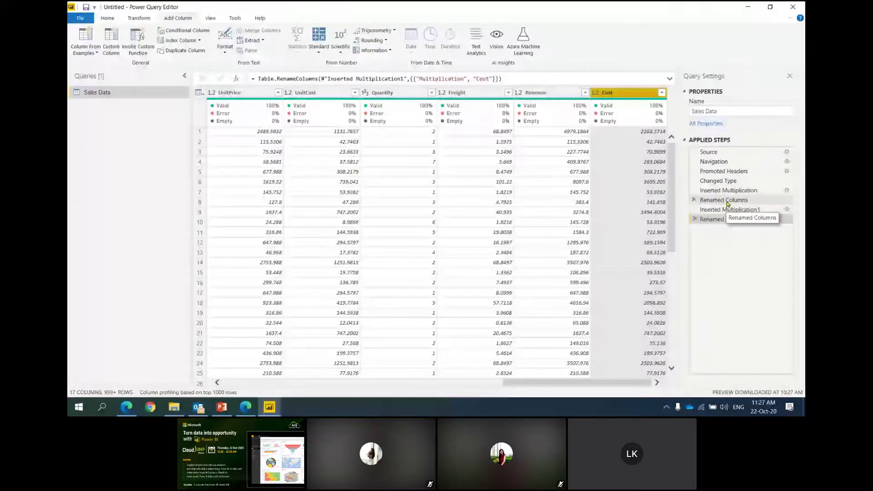
pyautogui.click(722, 211)
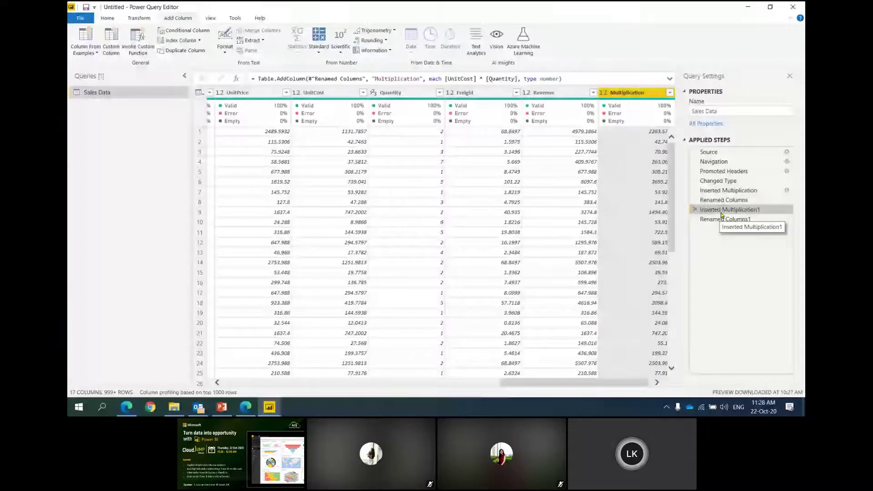
pyautogui.click(727, 220)
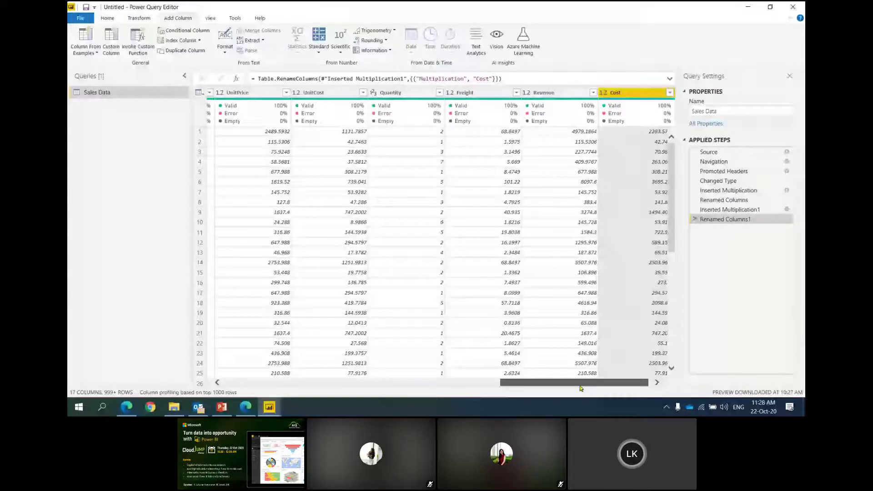
# Step: Add a new column to the Sales Data query that subtracts Cost from Revenue
pyautogui.moveTo(581, 388); pyautogui.dragTo(623, 386)
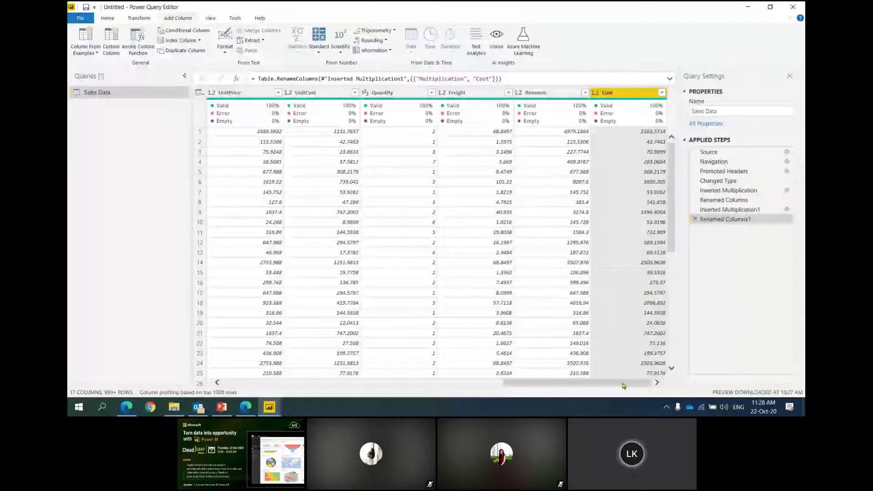
pyautogui.moveTo(623, 386); pyautogui.dragTo(689, 366)
pyautogui.moveTo(578, 383)
pyautogui.mouseDown()
pyautogui.moveTo(578, 395)
pyautogui.moveTo(585, 392)
pyautogui.mouseUp()
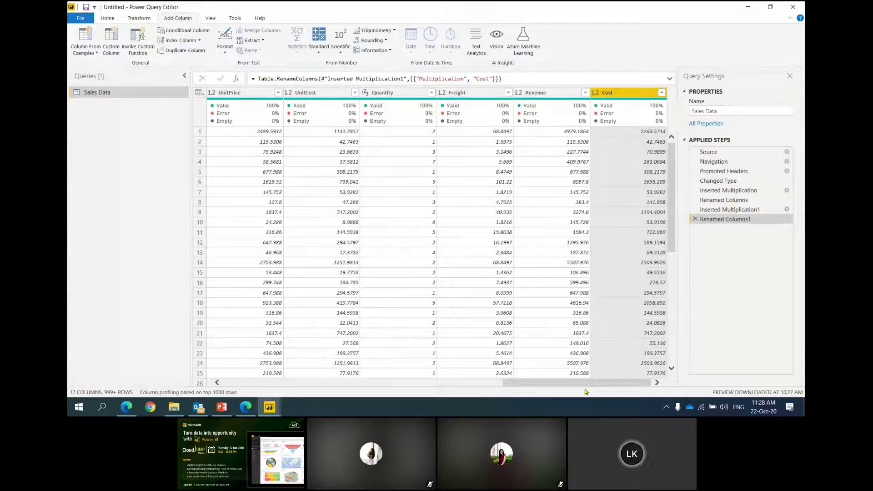
pyautogui.click(546, 93)
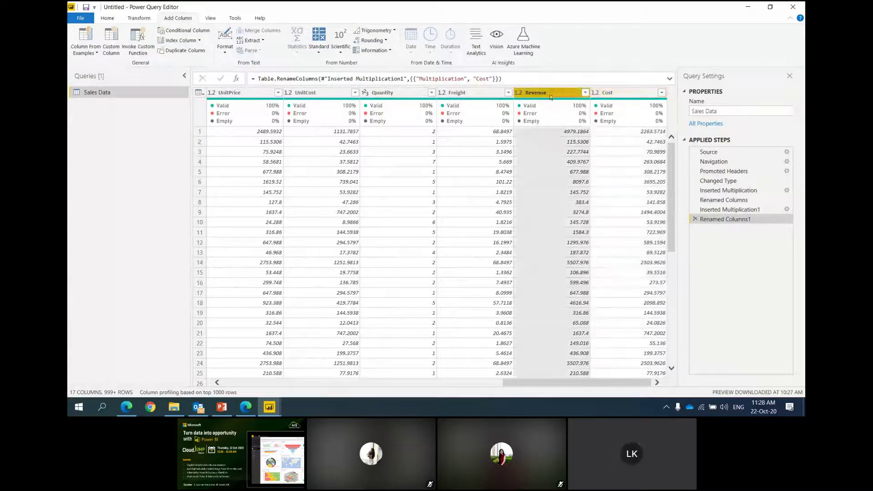
pyautogui.keyDown('ctrl'); pyautogui.click(637, 92); pyautogui.keyUp('ctrl')
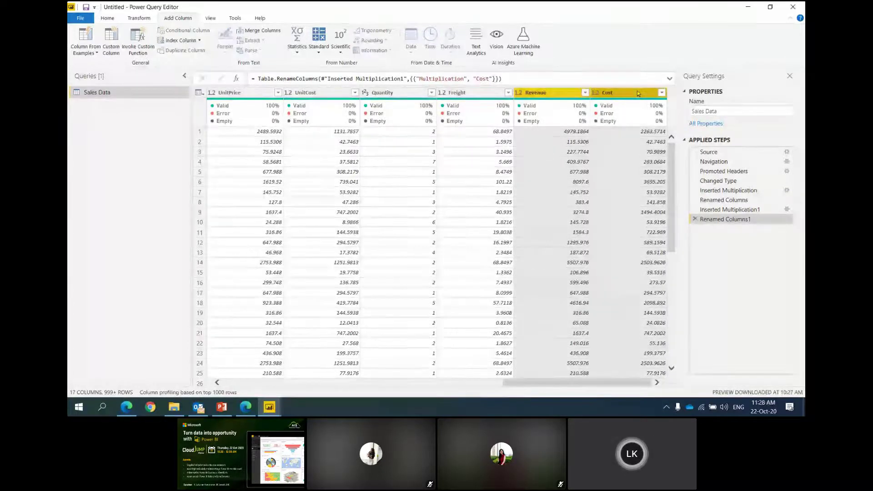
pyautogui.click(318, 43)
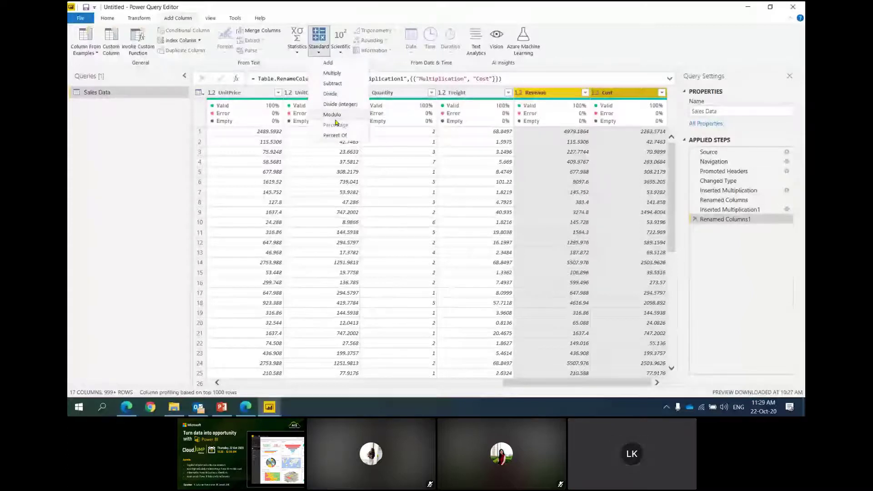
pyautogui.click(332, 83)
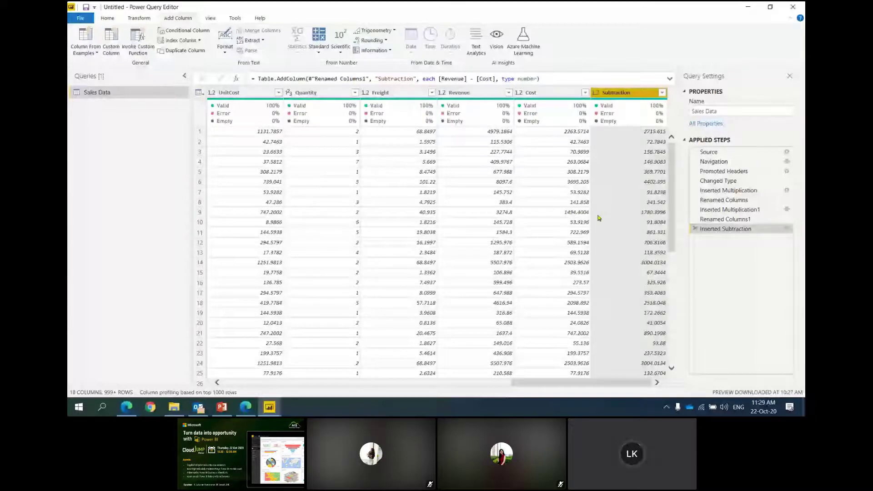
# Step: Rename the Subtraction column as Profit, and apply the query changes to return to the report
pyautogui.doubleClick(633, 93)
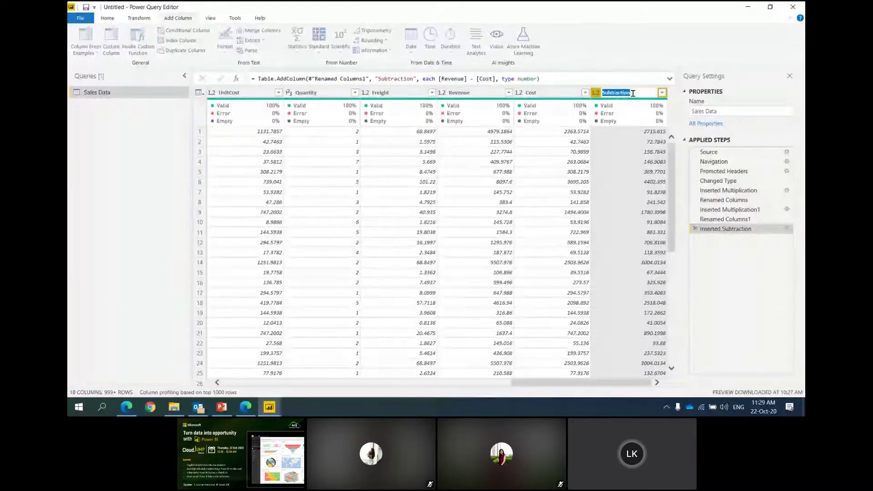
pyautogui.write('Profit')
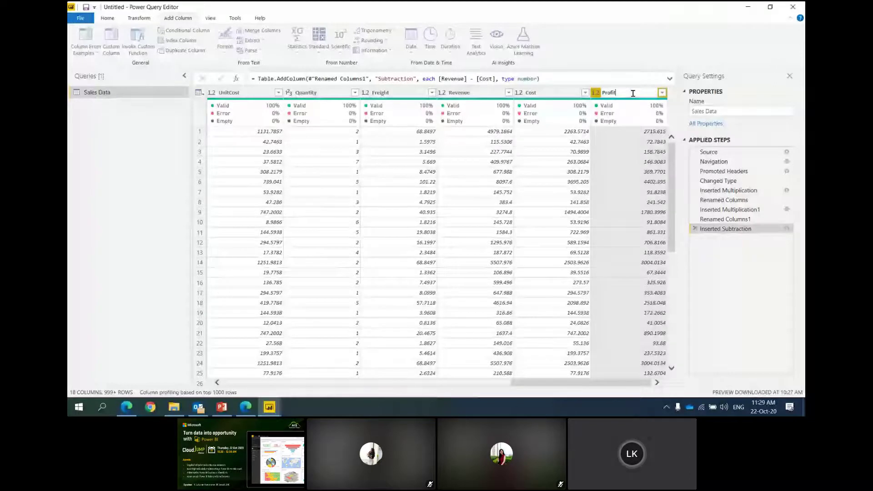
pyautogui.press('Return')
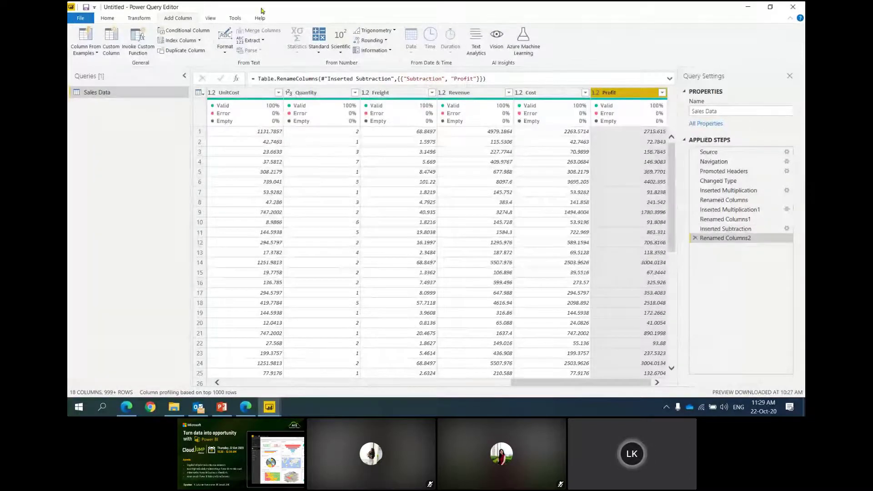
pyautogui.scroll(2, 504, 31)
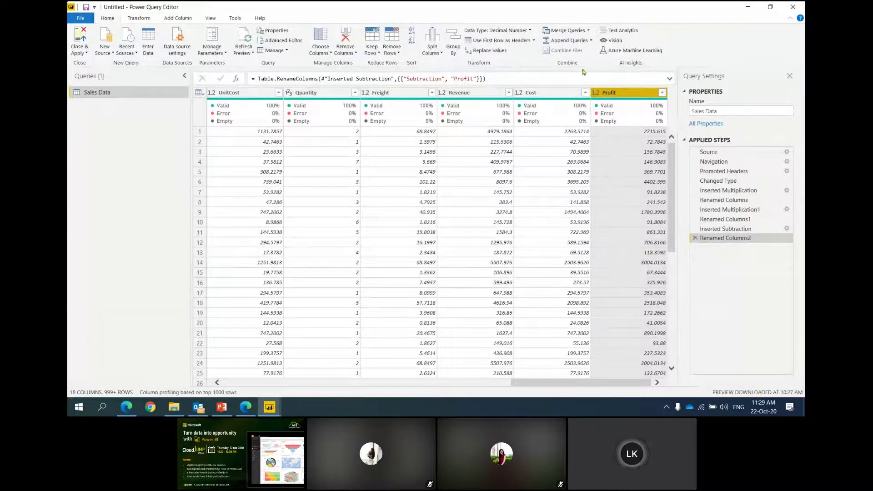
pyautogui.click(80, 40)
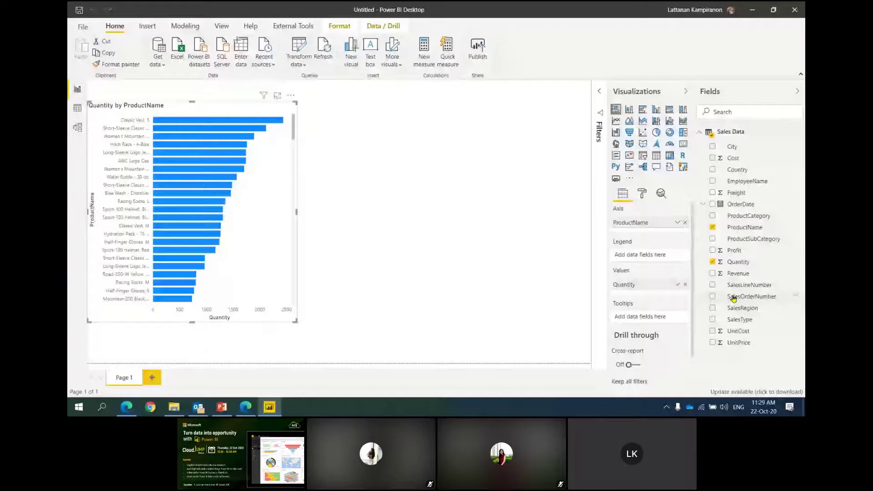
# Step: Replace Quantity with Revenue in the ProductName bar chart, and delete that chart from the page
pyautogui.moveTo(738, 273); pyautogui.dragTo(658, 285)
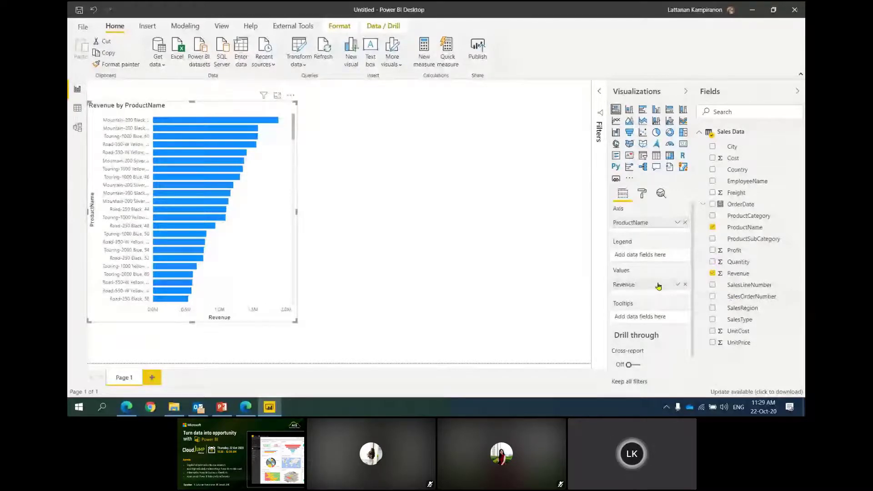
pyautogui.press('Delete')
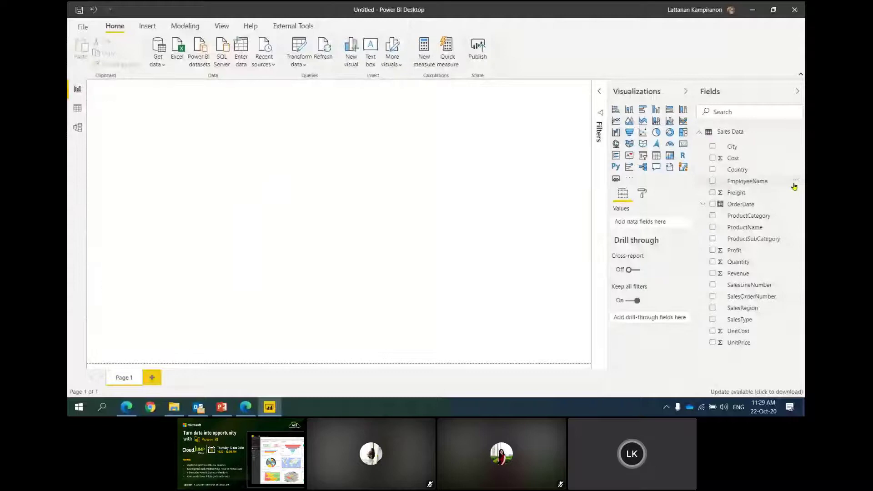
# Step: Create a clustered column chart of Revenue by ProductCategory and fit it into the report page's upper-left corner
pyautogui.click(762, 217)
pyautogui.click(738, 274)
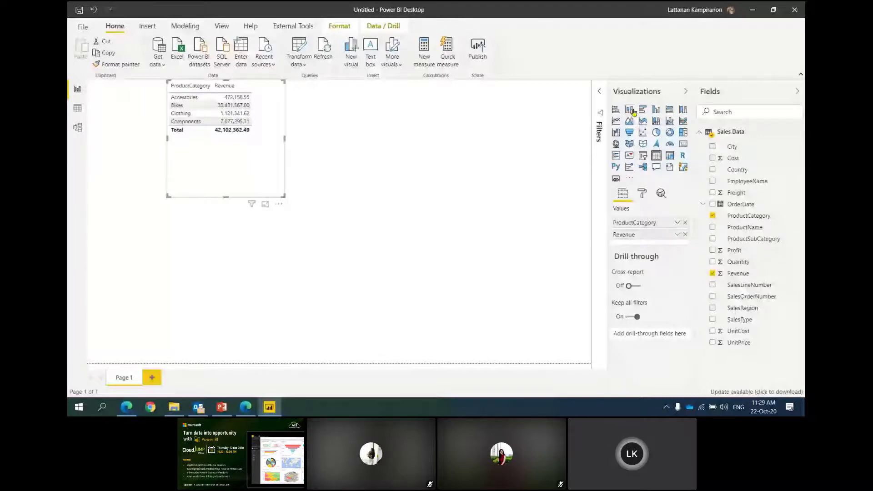
pyautogui.click(657, 109)
pyautogui.moveTo(283, 197); pyautogui.dragTo(243, 195)
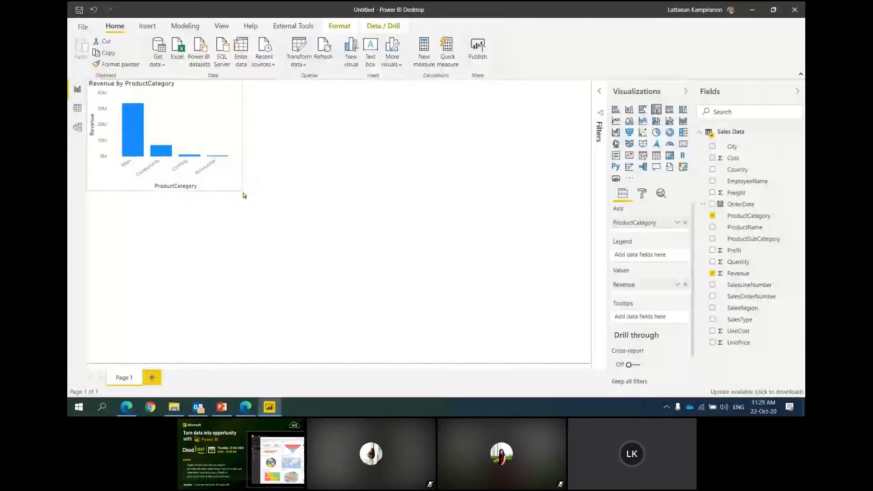
# Step: Turn on data labels for the ProductCategory column chart and deselect it
pyautogui.click(641, 193)
pyautogui.click(674, 297)
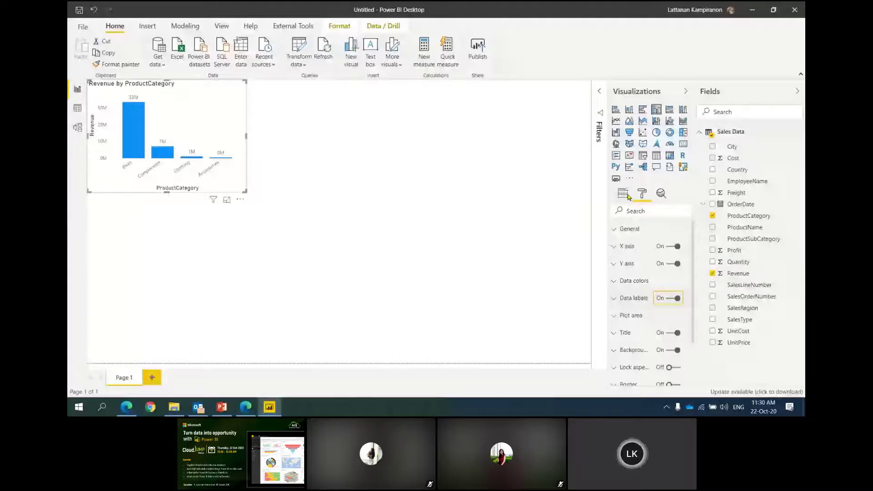
pyautogui.press('Escape')
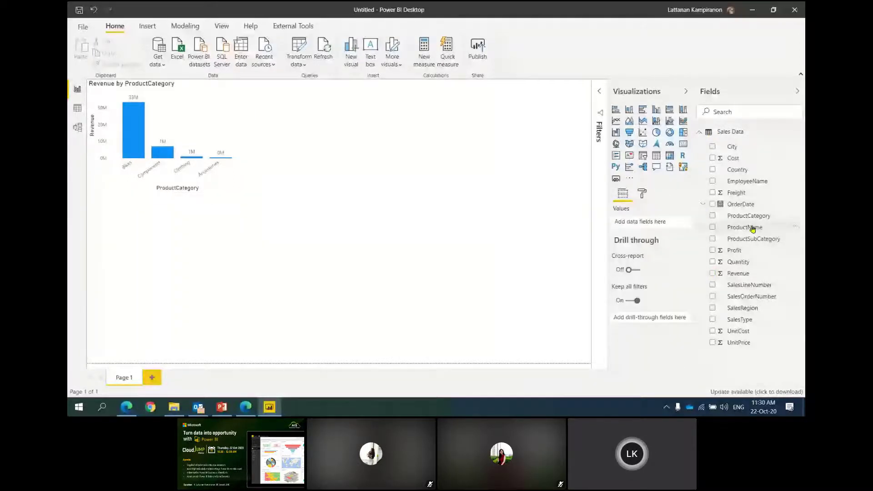
# Step: Create a line chart of Revenue by OrderDate below the column chart, enlarged to reach the page's lower edge
pyautogui.moveTo(749, 216); pyautogui.dragTo(455, 236)
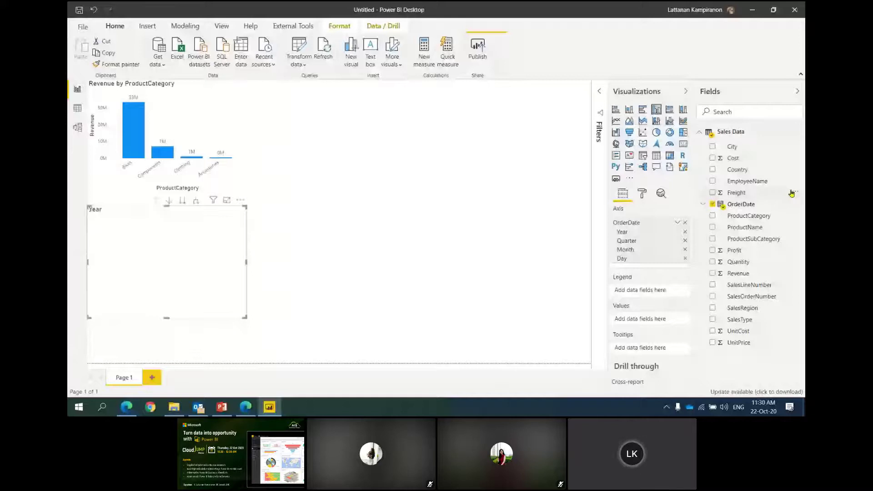
pyautogui.click(712, 274)
pyautogui.moveTo(244, 318); pyautogui.dragTo(300, 362)
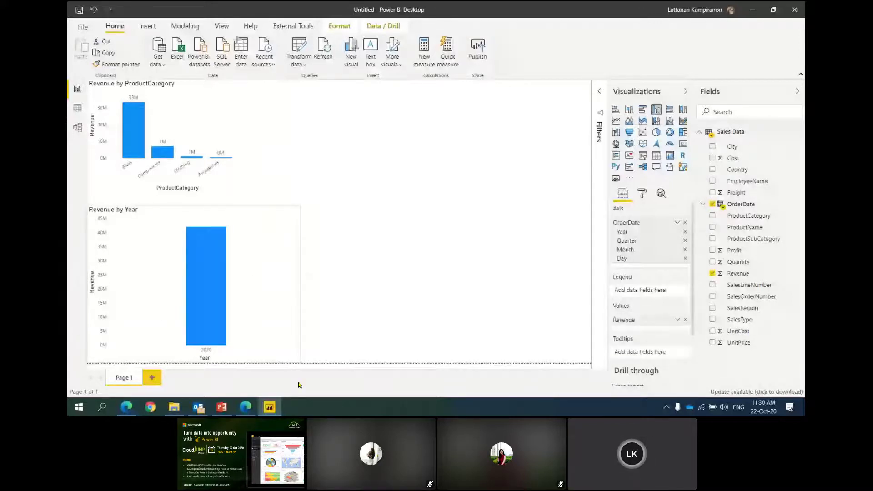
pyautogui.click(616, 120)
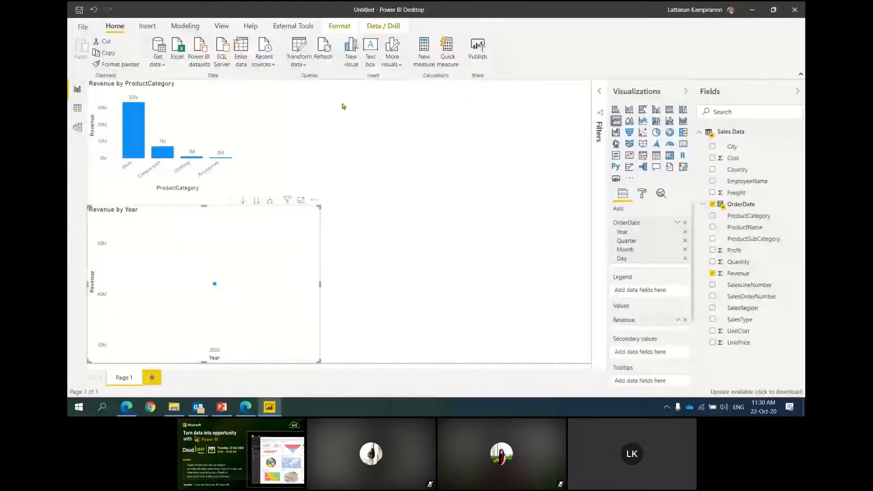
# Step: Expand the line chart's date hierarchy down to Day level and widen the chart
pyautogui.click(270, 200)
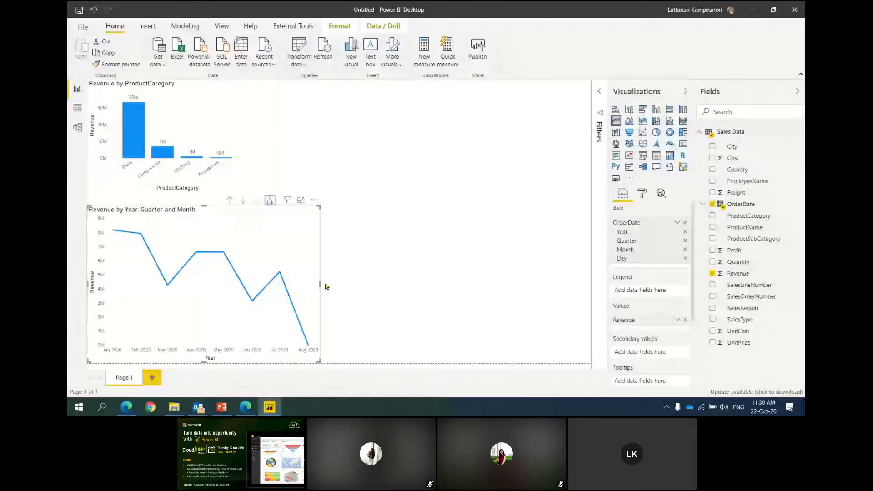
pyautogui.moveTo(321, 285); pyautogui.dragTo(359, 285)
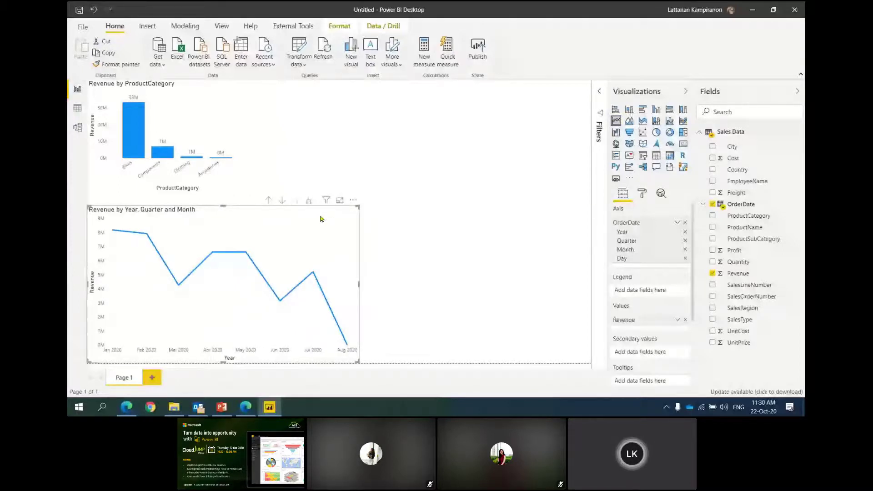
pyautogui.click(309, 201)
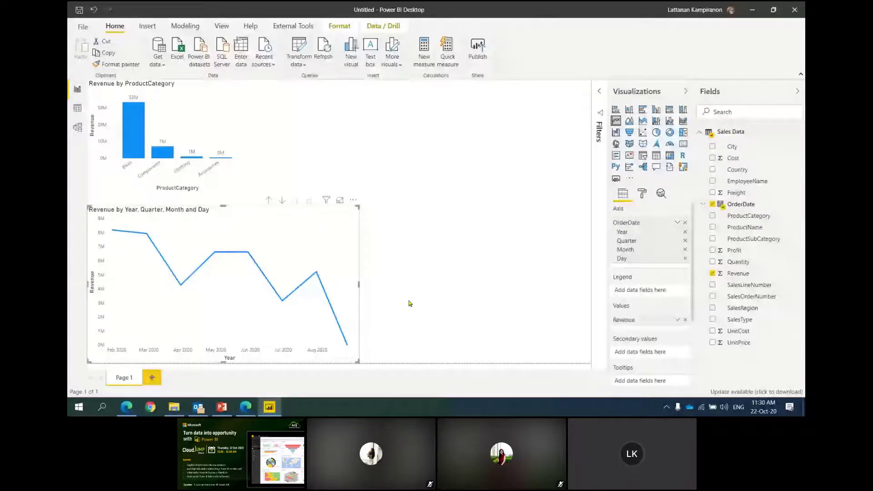
pyautogui.moveTo(358, 285); pyautogui.dragTo(367, 284)
# Step: Enlarge the ProductCategory column chart, and adjust the line chart to be wider with its upper edge clear of the column chart
pyautogui.click(242, 175)
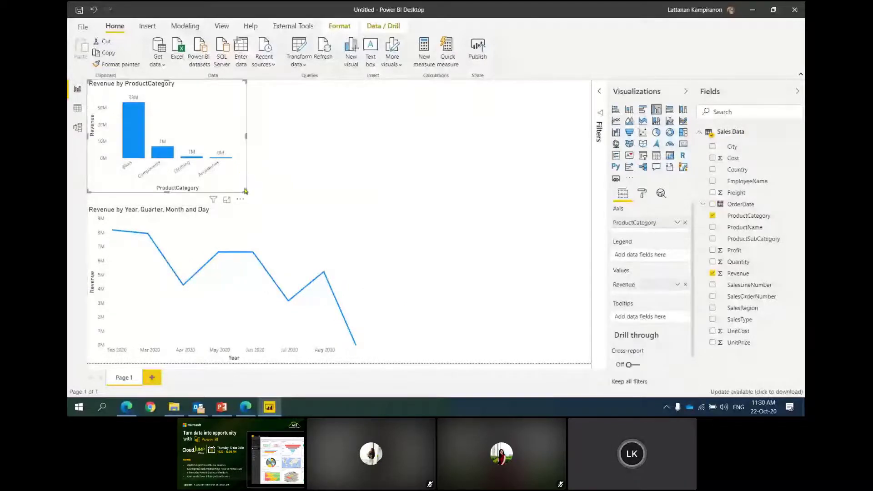
pyautogui.moveTo(245, 191); pyautogui.dragTo(302, 204)
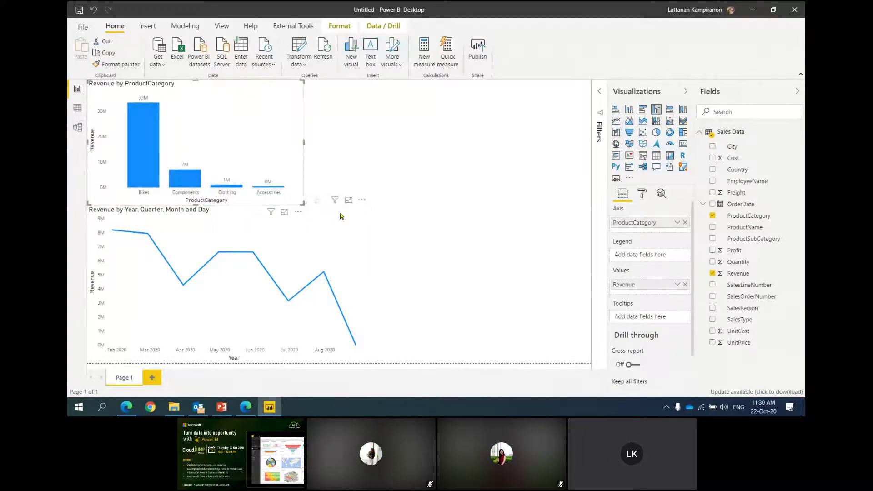
pyautogui.click(342, 212)
pyautogui.moveTo(366, 207); pyautogui.dragTo(387, 217)
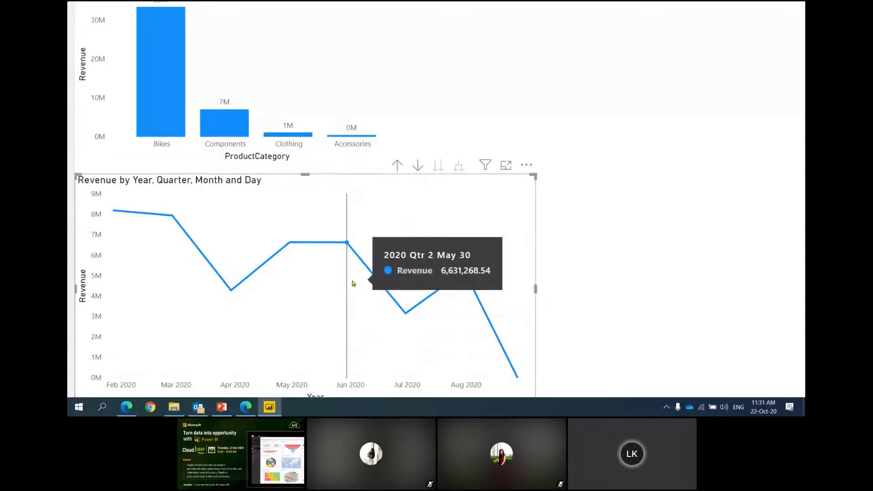
# Step: Run the Explain the decrease analysis on the line chart's 30 June 2020 data point
pyautogui.rightClick(406, 318)
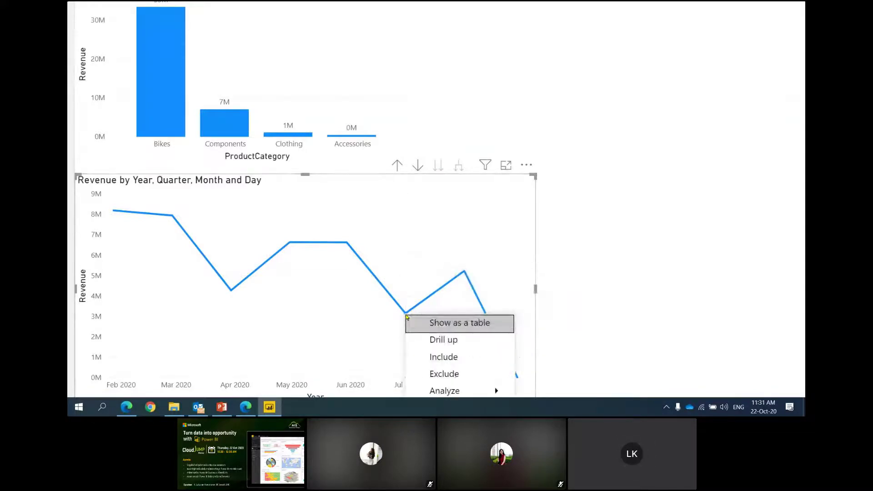
pyautogui.moveTo(428, 381)
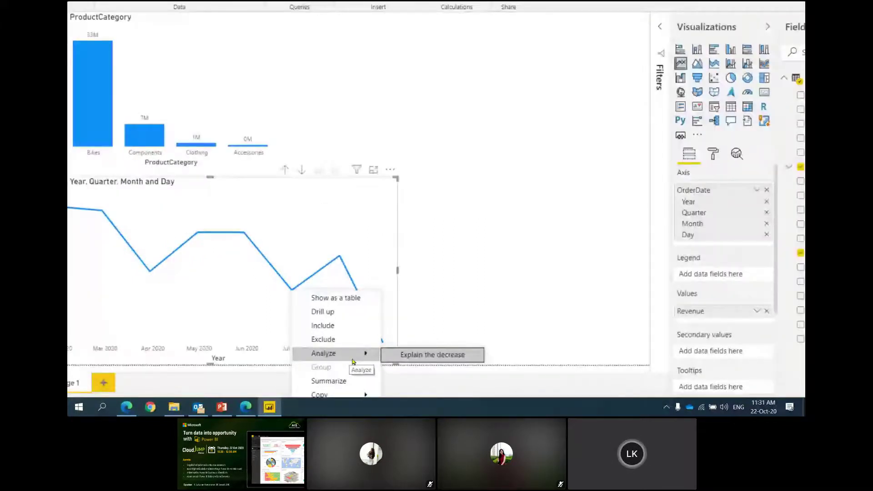
pyautogui.click(427, 356)
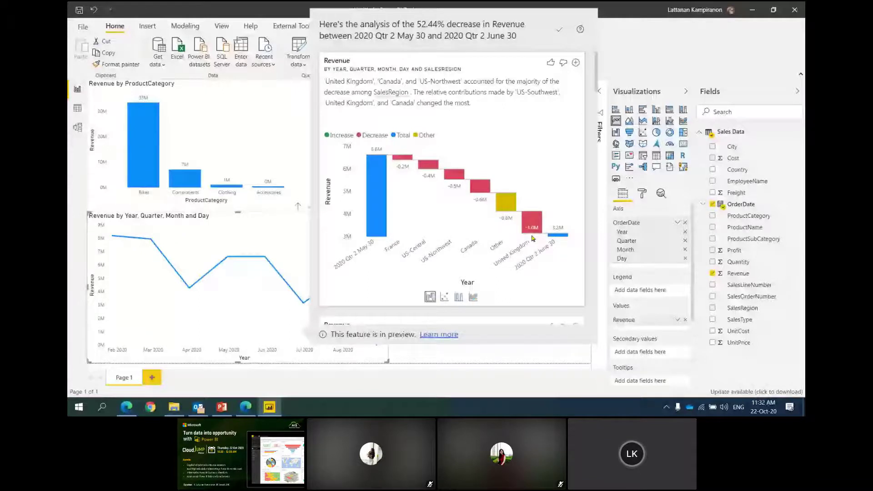
# Step: Review the decrease analysis by SalesRegion, Country, EmployeeName and ProductCategory
pyautogui.scroll(-2, 533, 238)
pyautogui.scroll(-2, 529, 198)
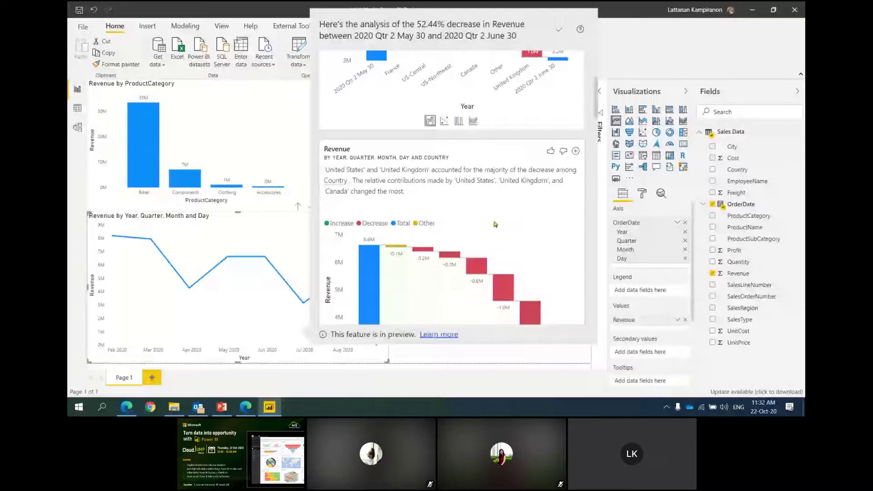
pyautogui.scroll(-3, 501, 219)
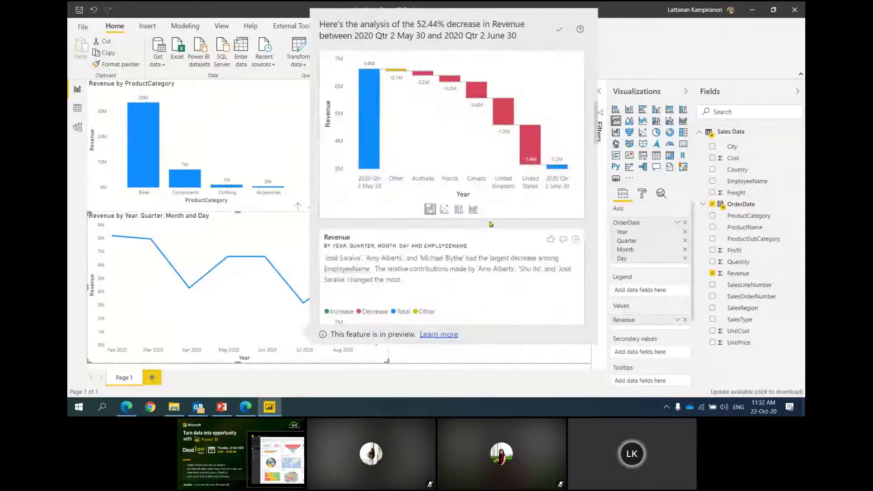
pyautogui.scroll(-3, 499, 217)
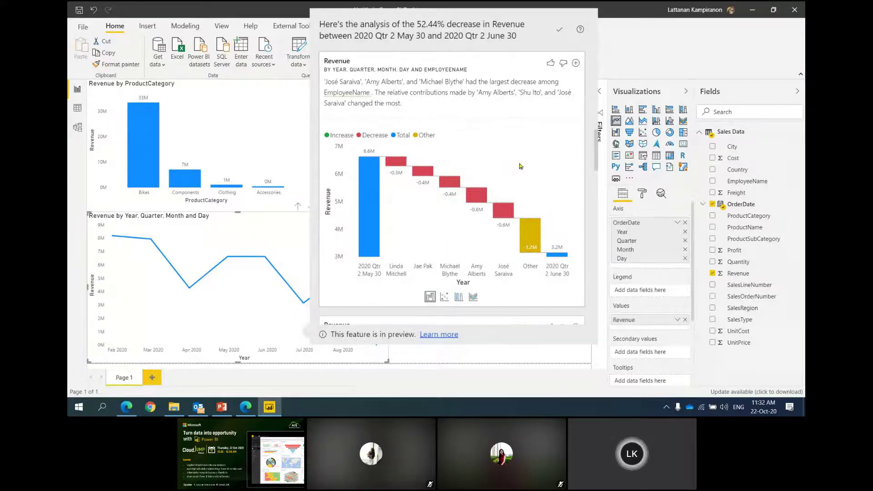
pyautogui.scroll(-5, 520, 167)
pyautogui.scroll(-3, 521, 169)
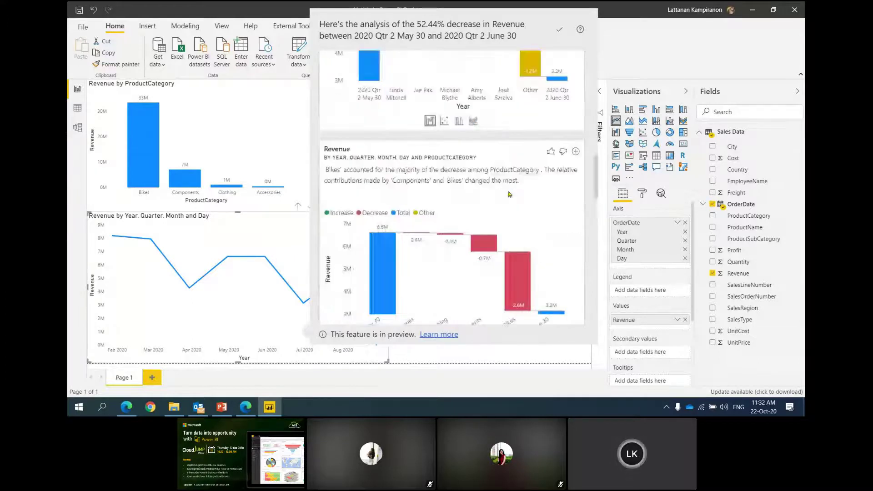
pyautogui.scroll(3, 508, 197)
pyautogui.scroll(3, 509, 197)
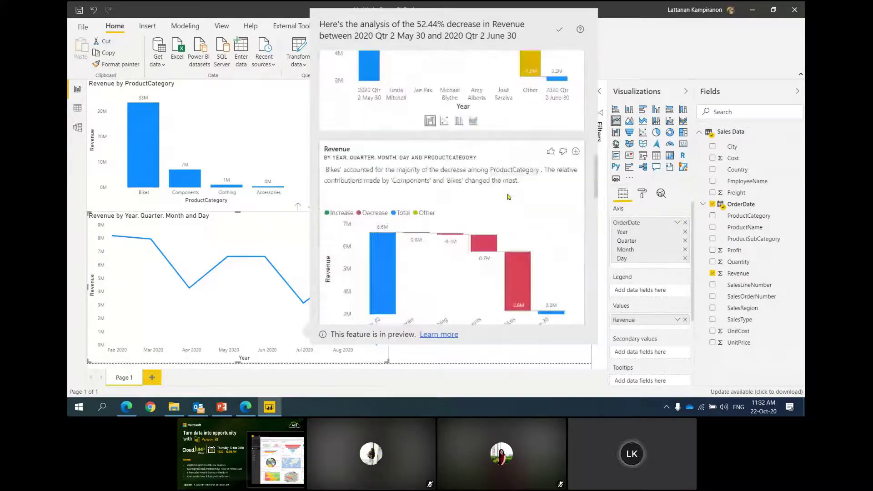
pyautogui.scroll(-2, 520, 215)
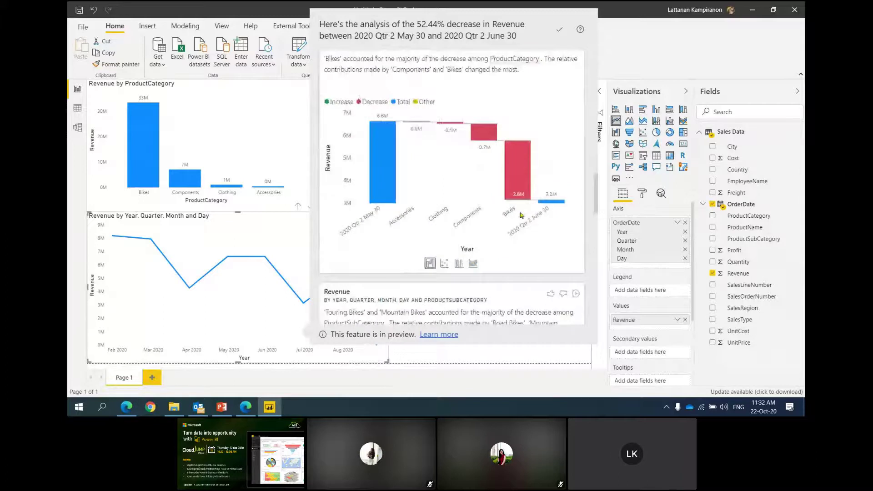
# Step: Review the decrease analysis by ProductSubCategory, ProductName and SalesLineNumber
pyautogui.scroll(2, 521, 215)
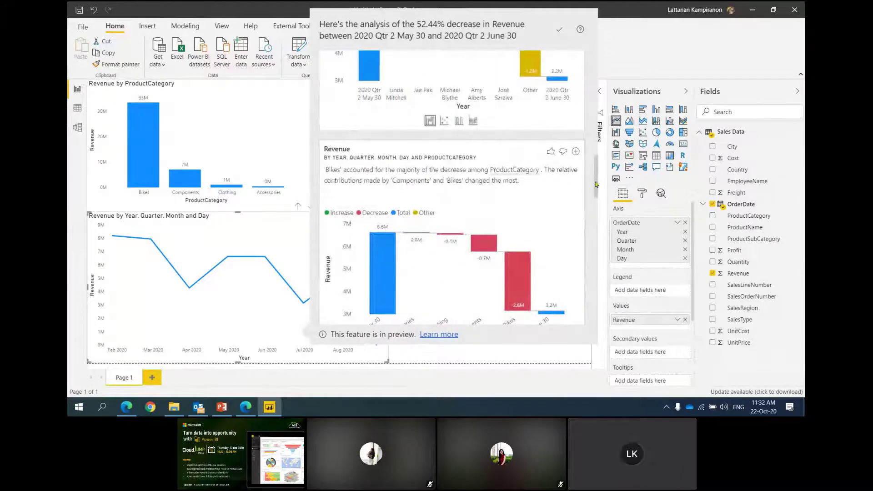
pyautogui.moveTo(596, 184); pyautogui.dragTo(603, 241)
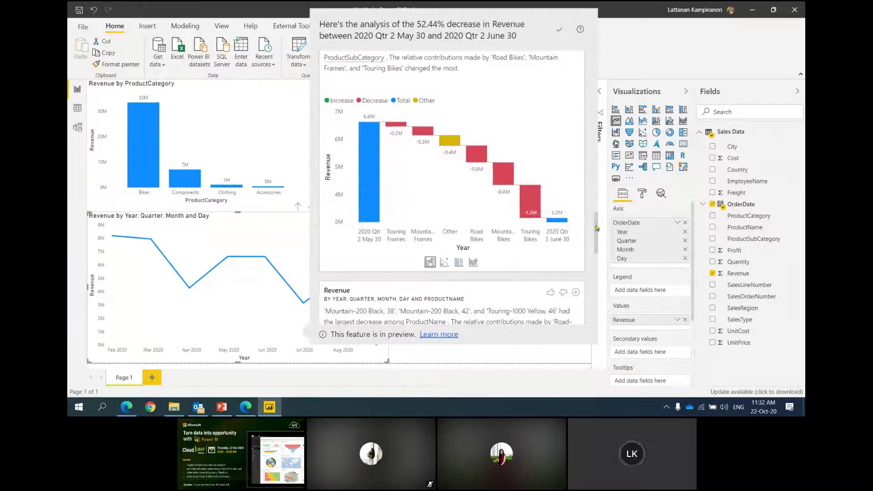
pyautogui.moveTo(596, 230); pyautogui.dragTo(599, 298)
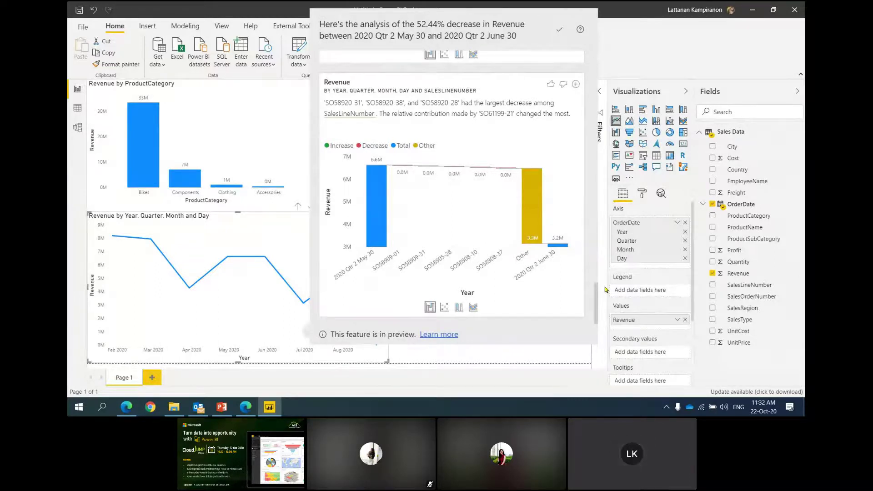
pyautogui.scroll(1, 435, 171)
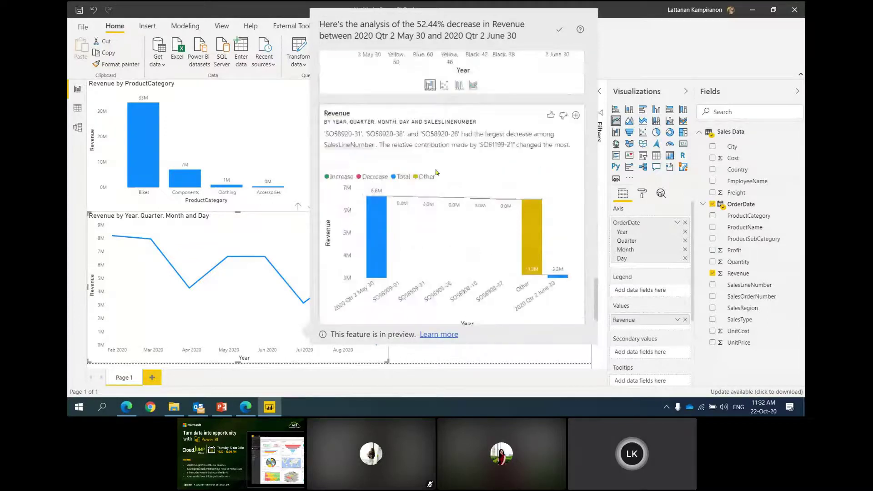
pyautogui.scroll(3, 435, 172)
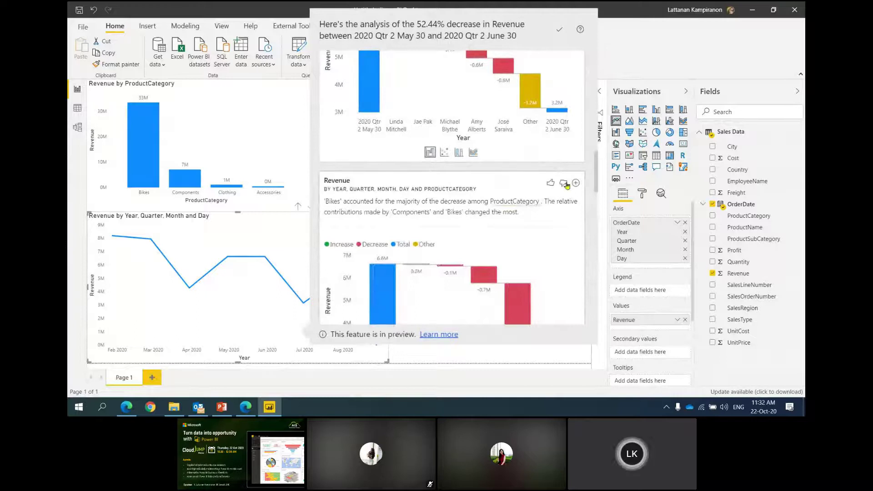
# Step: Add the analysis's ProductCategory waterfall chart to the report page, close the analysis, and delete the added chart
pyautogui.click(576, 183)
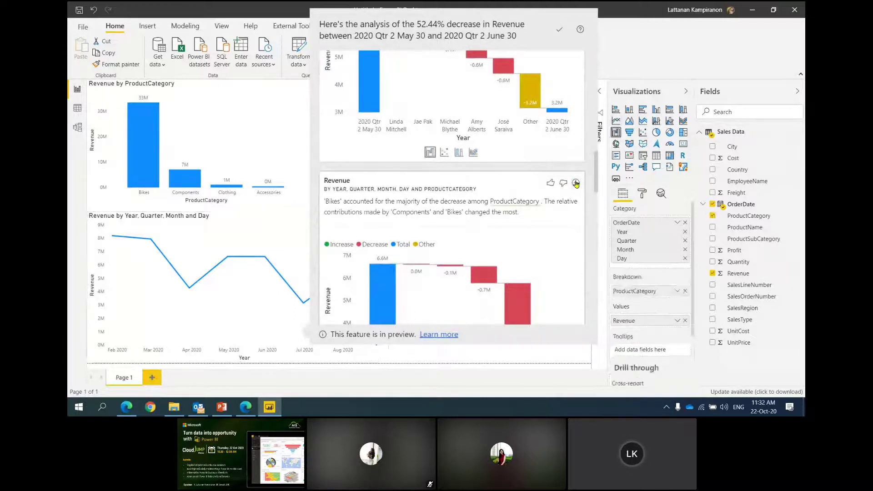
pyautogui.click(595, 5)
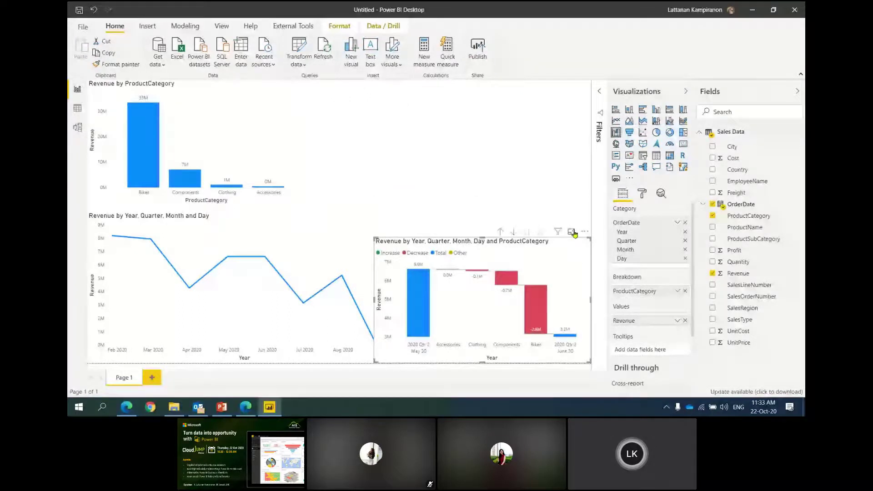
pyautogui.press('Delete')
pyautogui.click(353, 220)
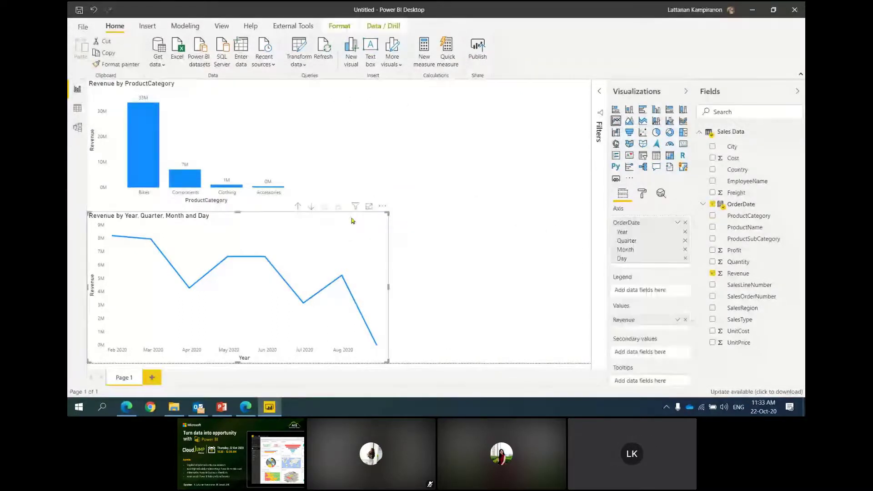
pyautogui.click(254, 114)
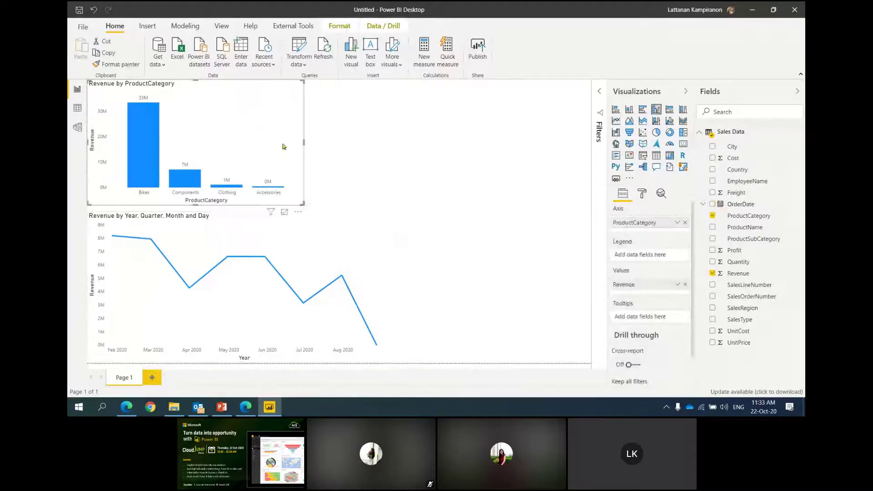
# Step: Add a forecast to the Revenue line chart with a forecast length of 10 points
pyautogui.click(336, 224)
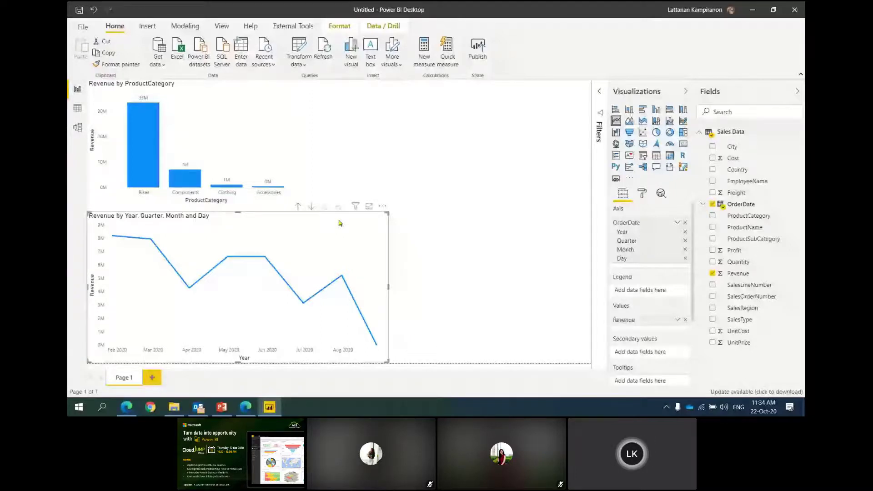
pyautogui.moveTo(332, 246)
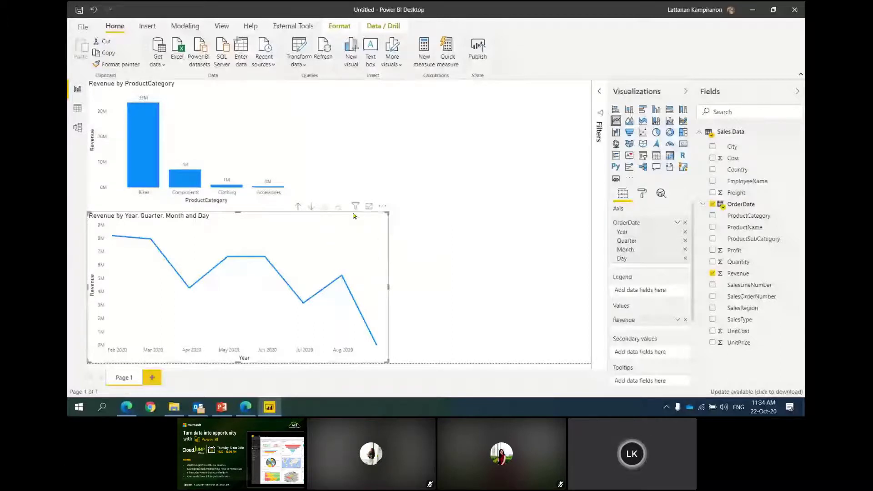
pyautogui.click(661, 194)
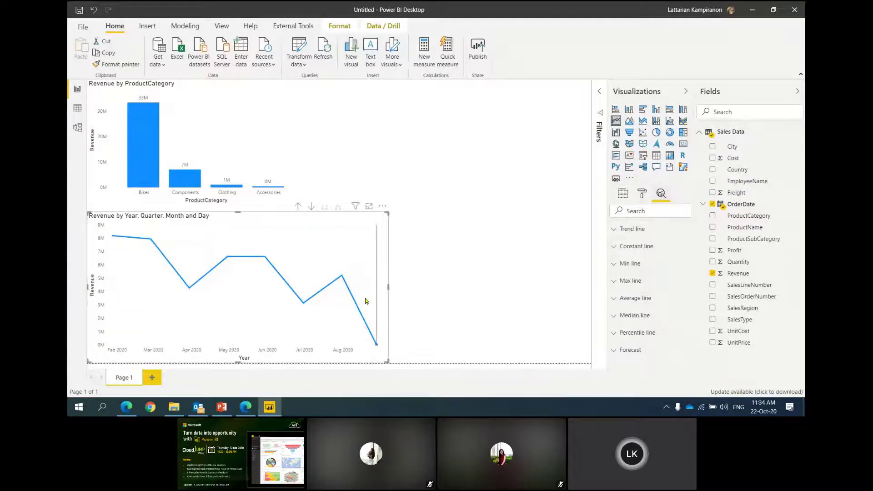
pyautogui.moveTo(366, 301)
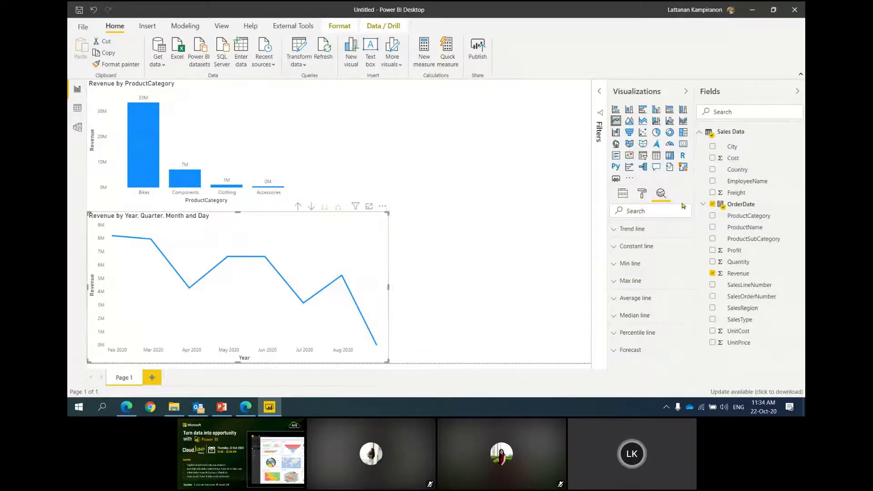
pyautogui.click(647, 354)
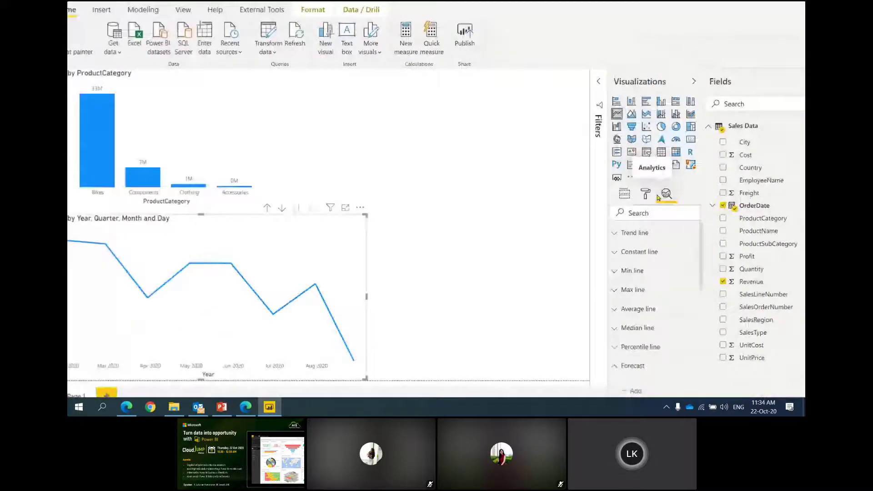
pyautogui.scroll(-3, 645, 278)
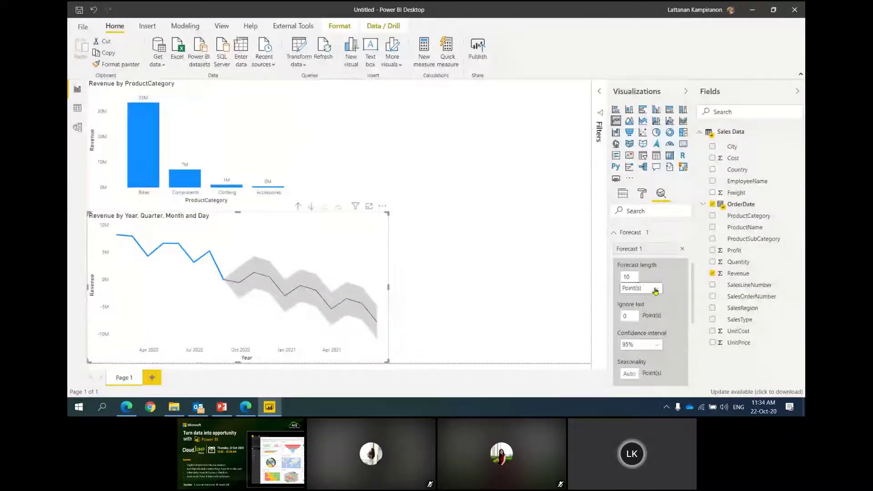
pyautogui.click(656, 288)
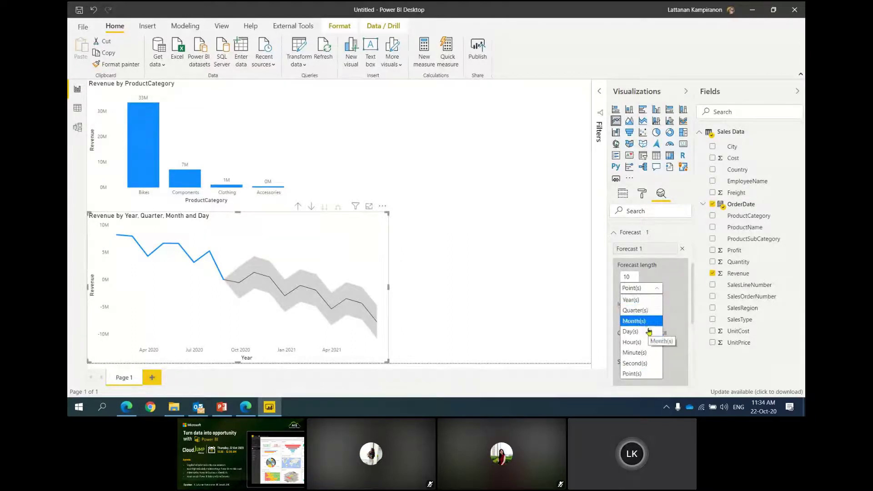
pyautogui.click(648, 373)
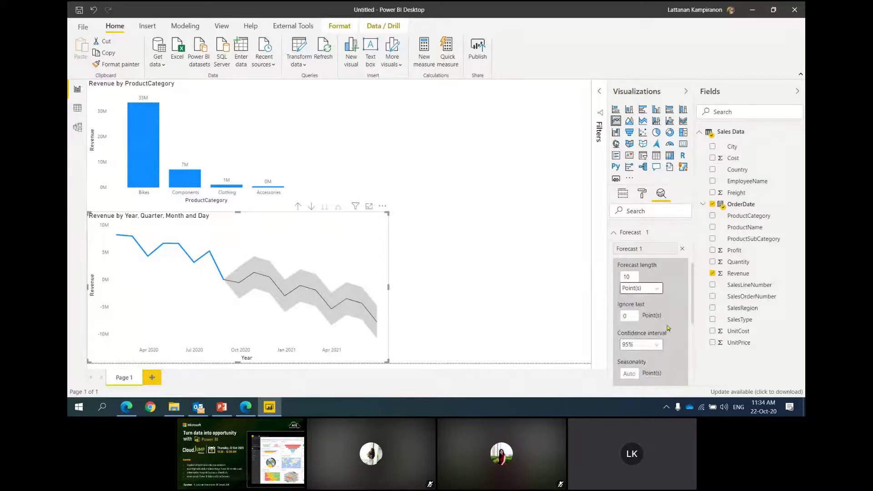
# Step: Drill the forecasted line chart up to Year level and expand its date hierarchy back down to Day level
pyautogui.moveTo(347, 236)
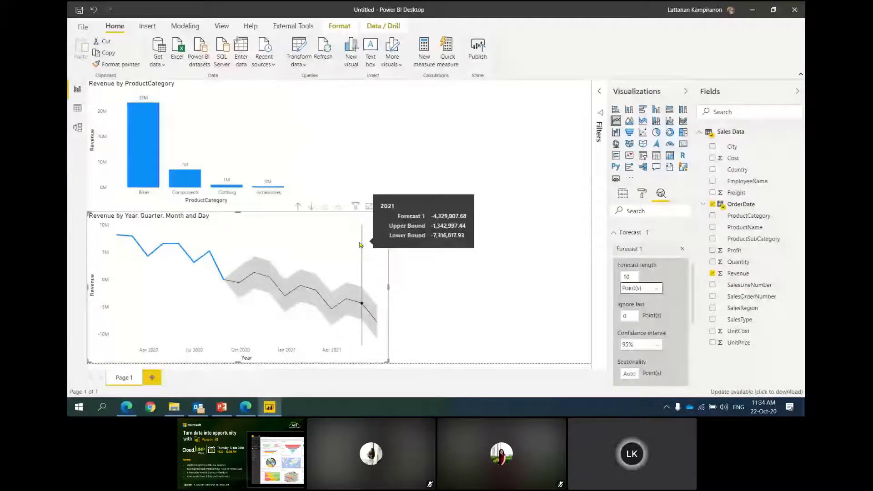
pyautogui.click(295, 211)
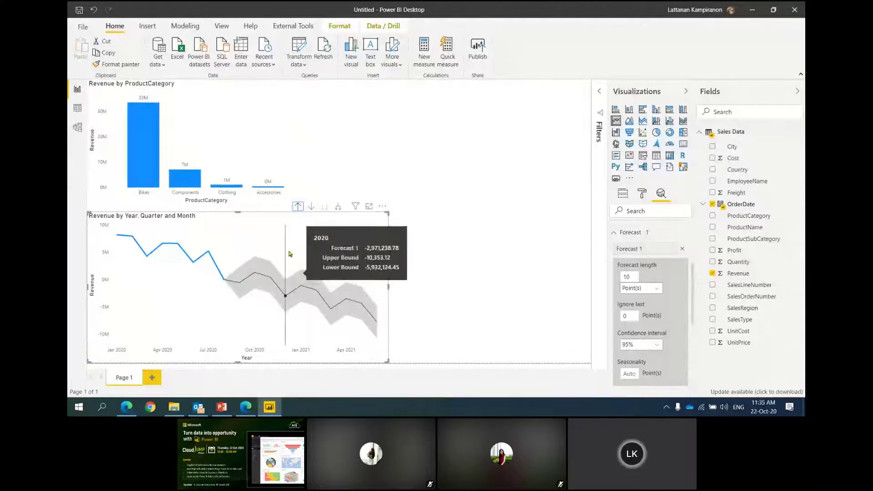
pyautogui.click(298, 206)
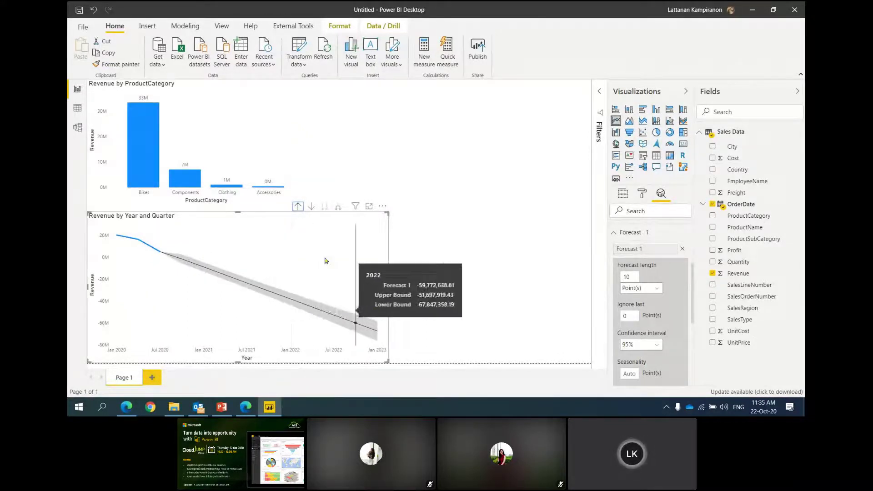
pyautogui.click(298, 207)
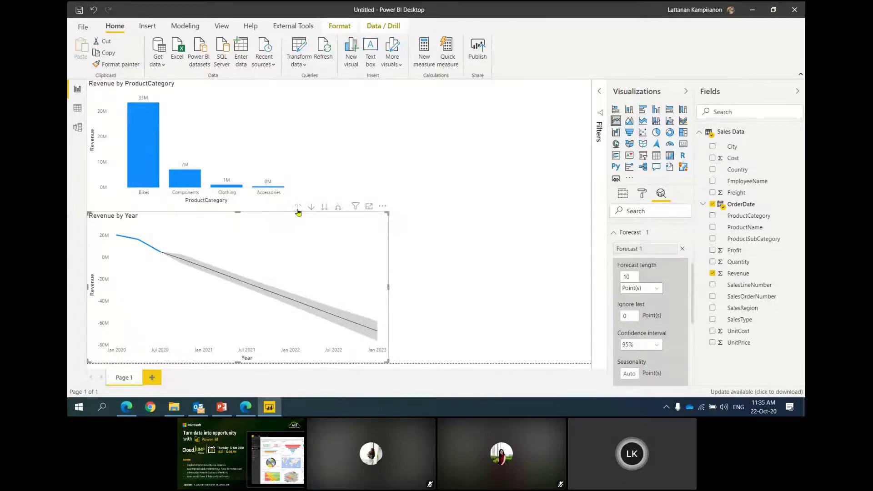
pyautogui.click(339, 209)
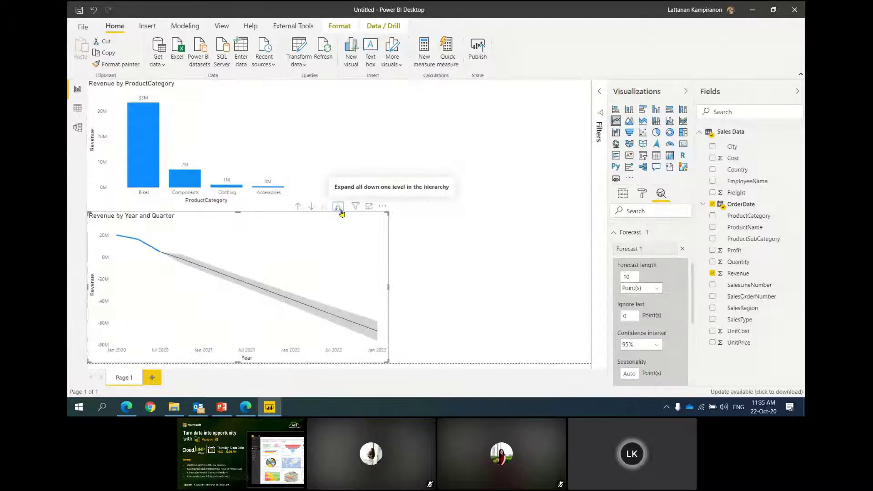
pyautogui.click(341, 212)
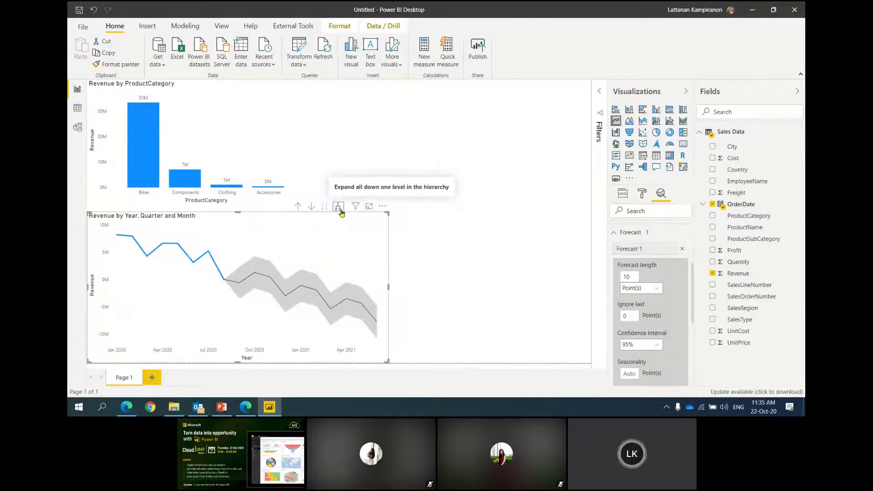
pyautogui.click(341, 212)
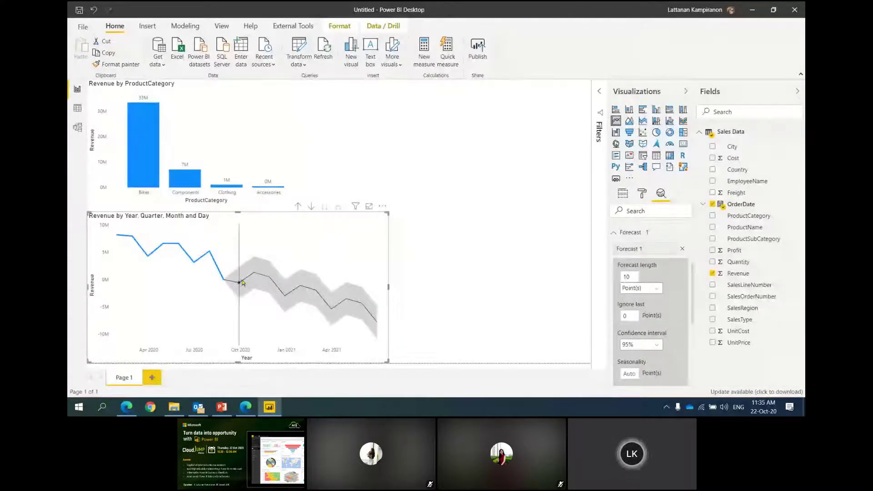
pyautogui.moveTo(237, 284)
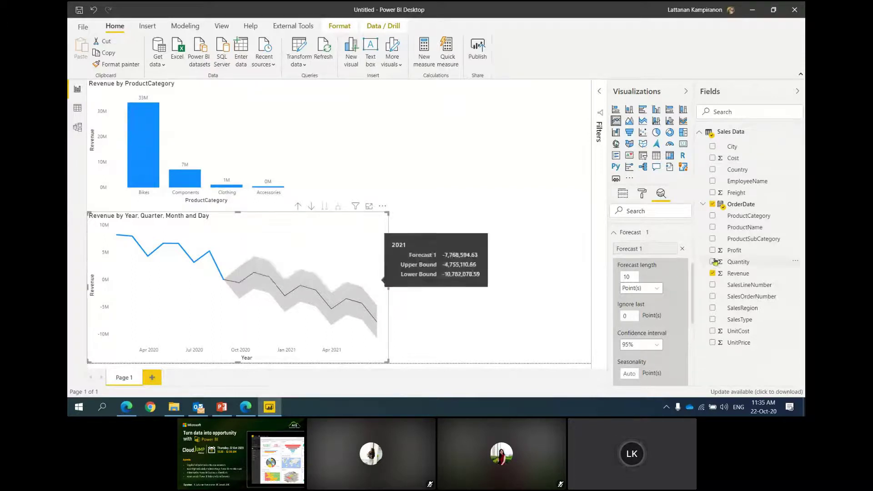
# Step: Look through the forecast's confidence interval options and set the forecast's line style to Dashed
pyautogui.scroll(-3, 675, 334)
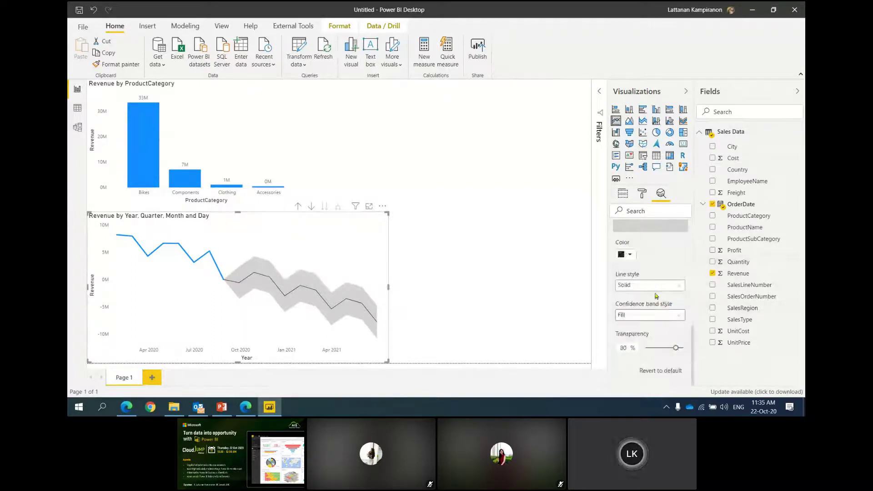
pyautogui.scroll(5, 659, 296)
pyautogui.scroll(1, 659, 319)
pyautogui.click(660, 349)
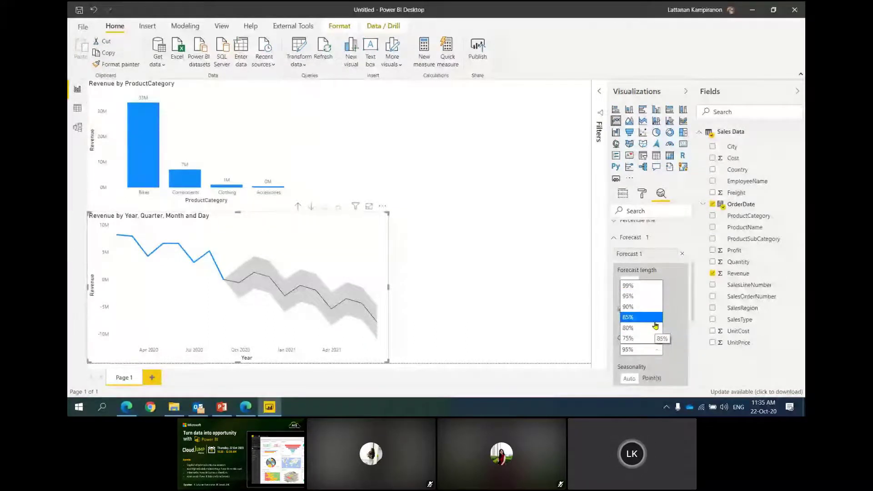
pyautogui.scroll(-3, 666, 314)
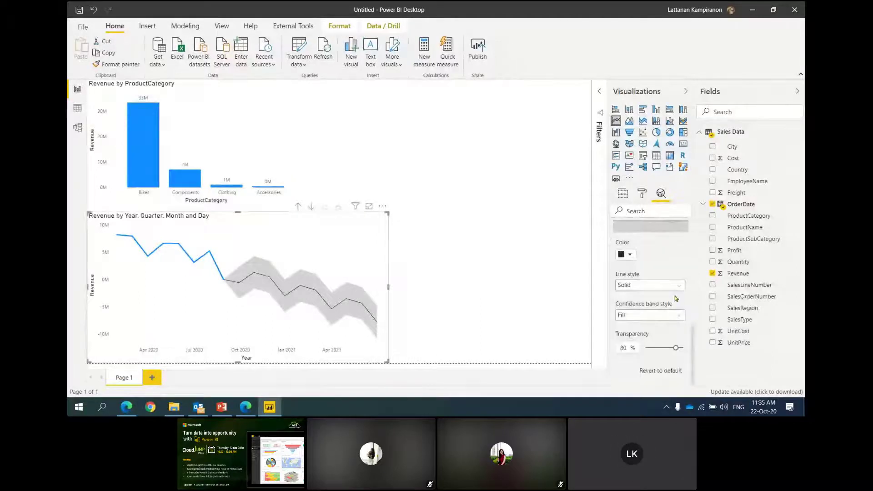
pyautogui.click(667, 286)
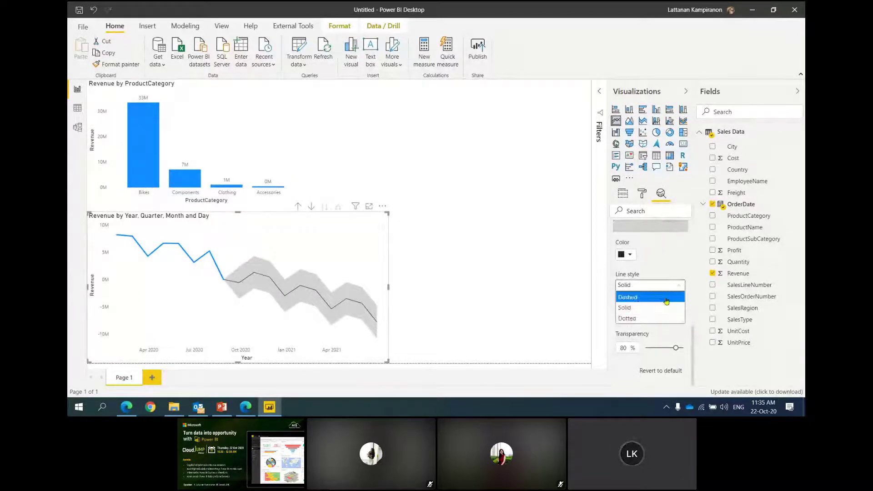
pyautogui.click(664, 298)
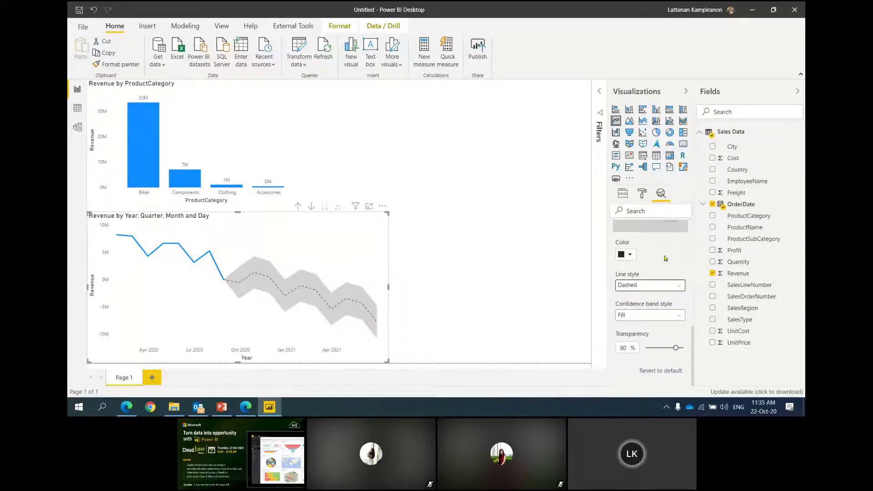
# Step: Remove the forecast from the line chart and collapse the forecast settings
pyautogui.scroll(3, 666, 259)
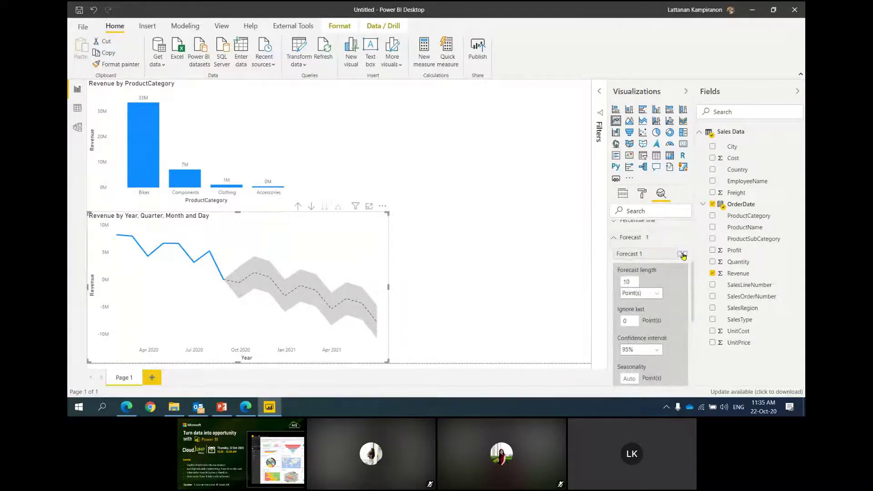
pyautogui.click(682, 253)
pyautogui.click(653, 238)
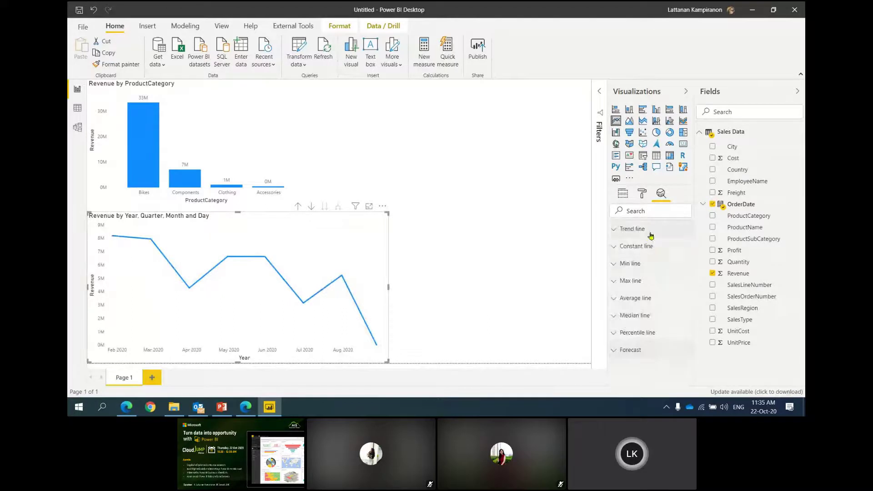
# Step: Add an average line to the line chart, keeping Revenue as its measure
pyautogui.click(660, 300)
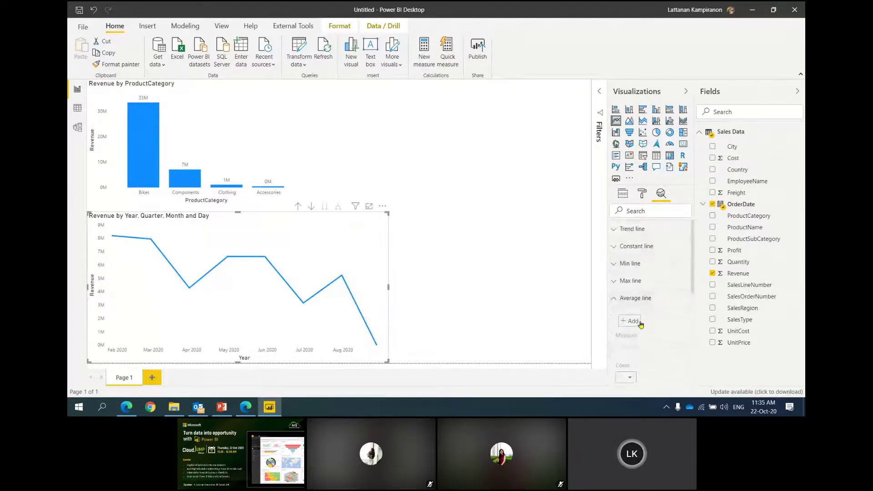
pyautogui.click(642, 322)
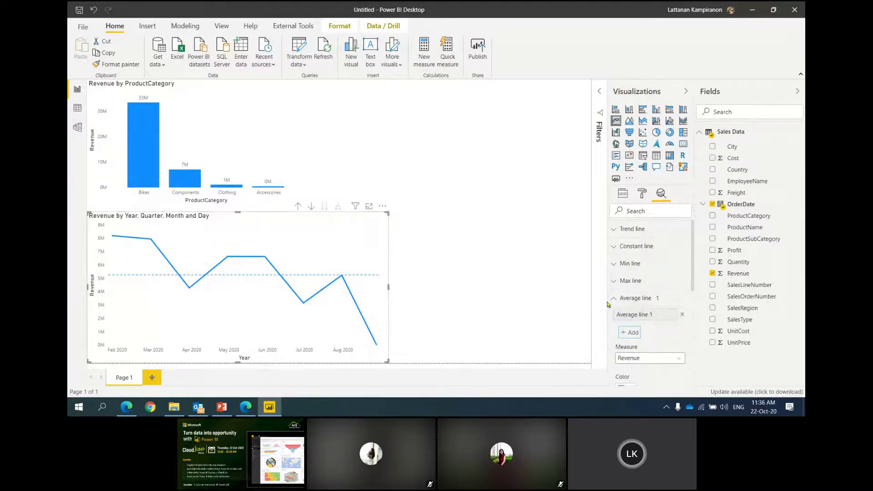
pyautogui.click(674, 359)
pyautogui.click(674, 359)
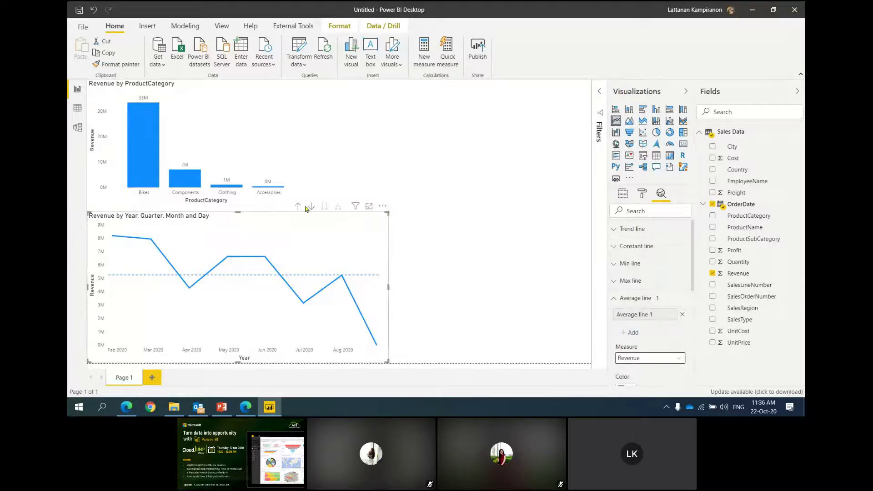
# Step: Drill the line chart up and expand it again between Year, Quarter and Month levels to compare the average line at each level
pyautogui.click(299, 206)
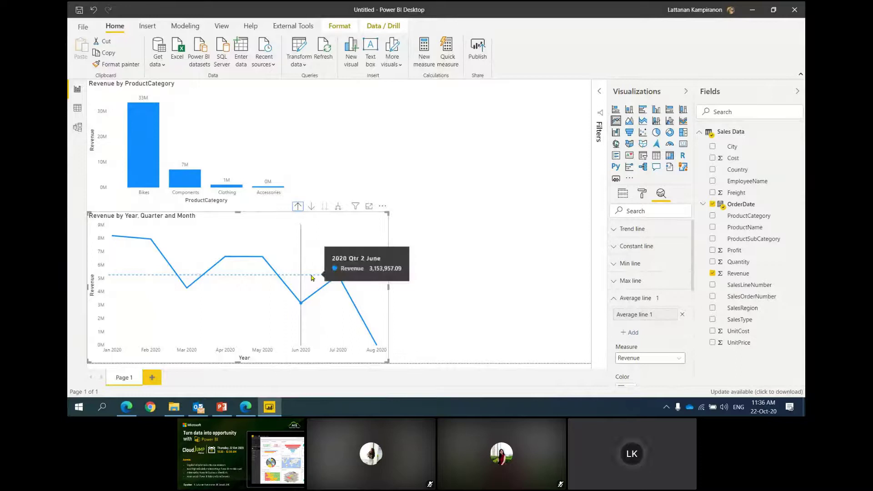
pyautogui.click(298, 206)
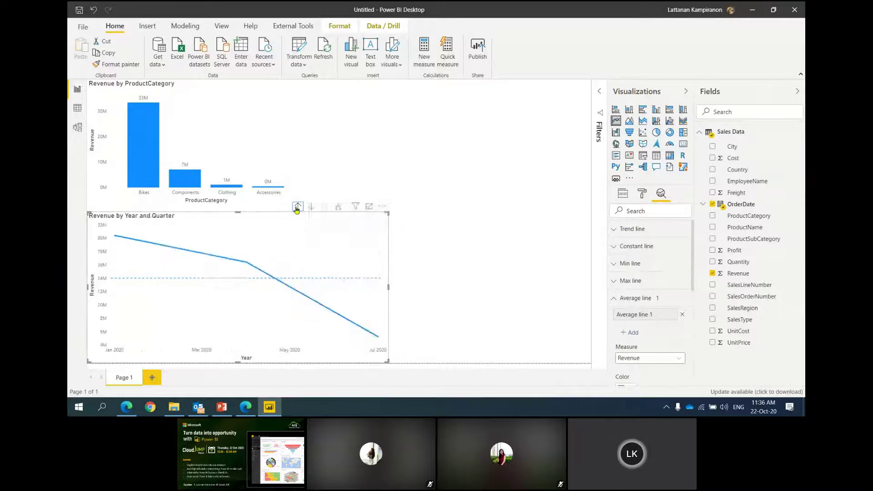
pyautogui.click(338, 206)
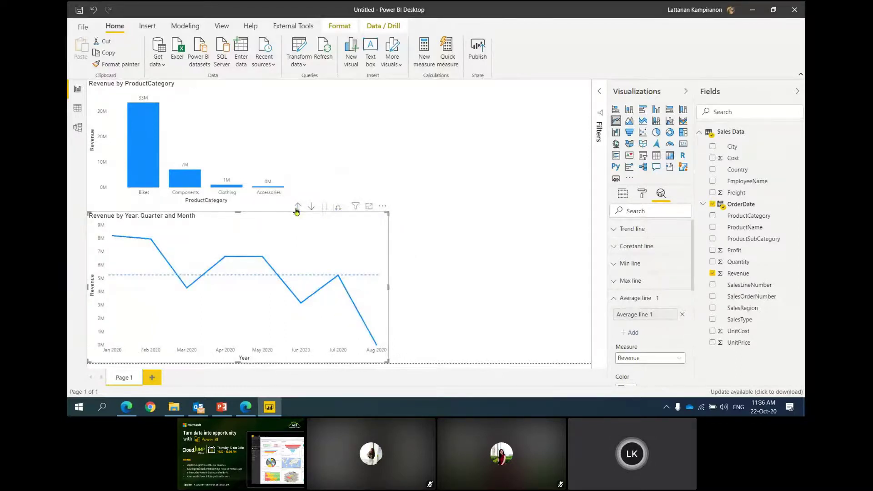
pyautogui.click(298, 206)
pyautogui.click(338, 206)
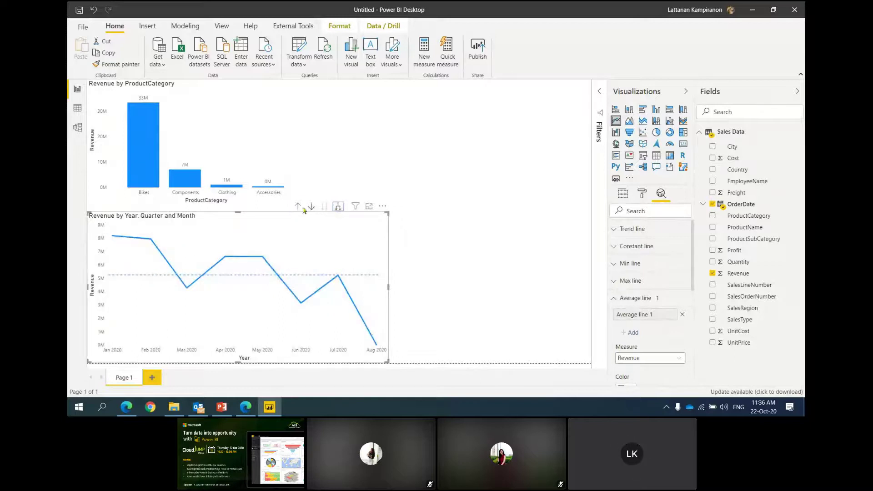
pyautogui.click(339, 207)
pyautogui.click(298, 207)
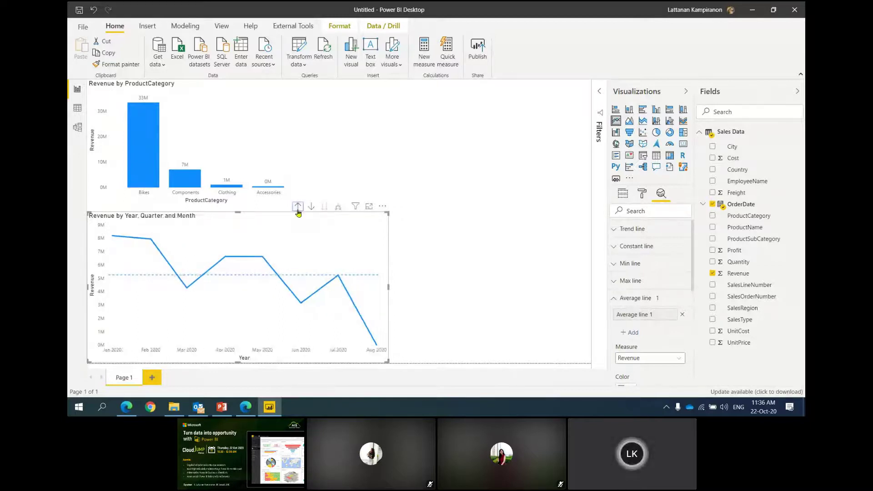
pyautogui.click(297, 207)
pyautogui.click(298, 207)
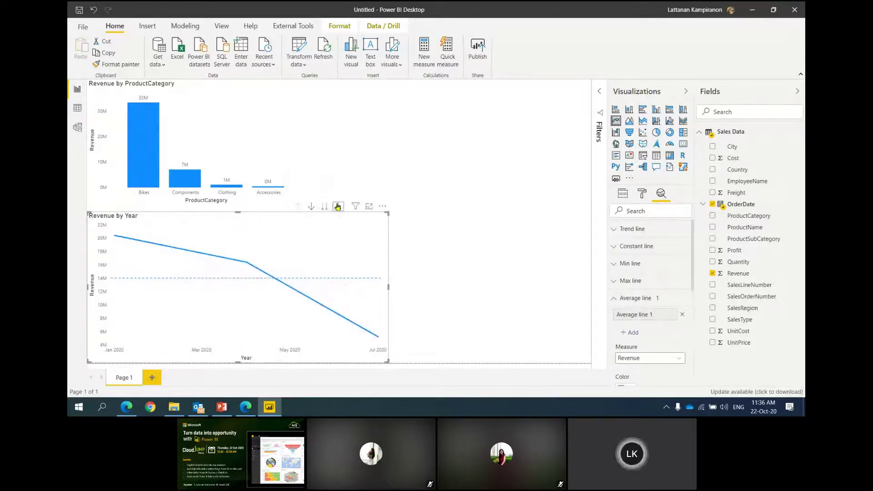
pyautogui.click(339, 207)
pyautogui.click(338, 207)
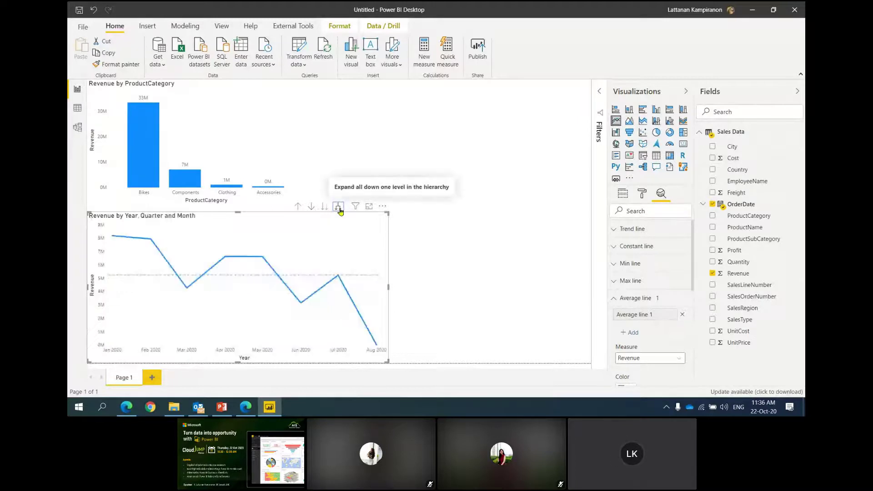
# Step: Remove the average line from the line chart and expand its date hierarchy to Day level
pyautogui.click(683, 315)
pyautogui.click(625, 195)
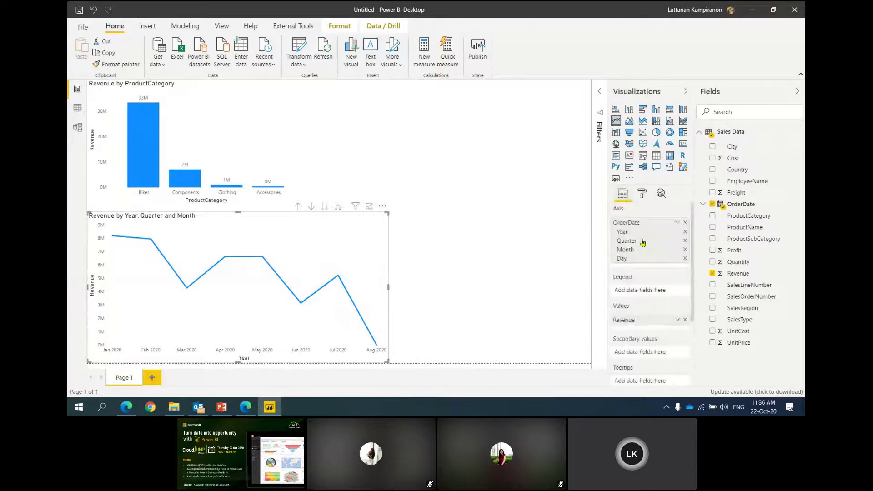
pyautogui.click(339, 206)
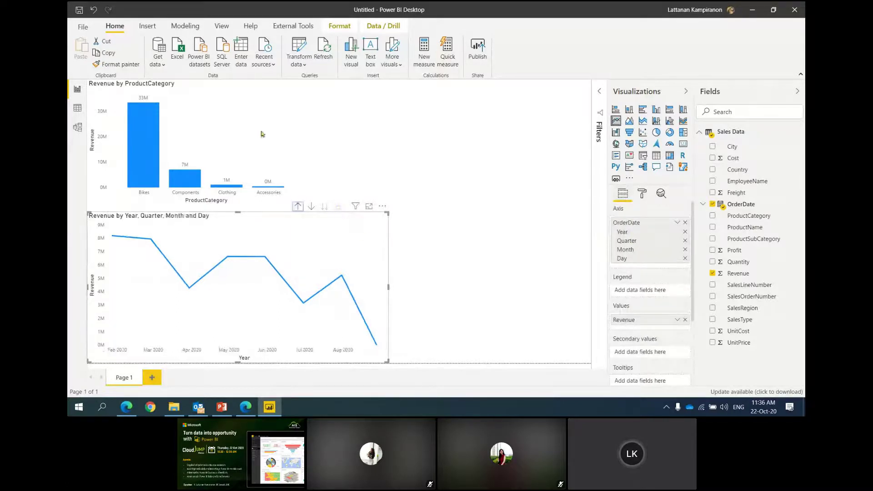
# Step: Shrink the line chart and the Revenue by ProductCategory column chart to free up space on the report page
pyautogui.moveTo(388, 213); pyautogui.dragTo(370, 243)
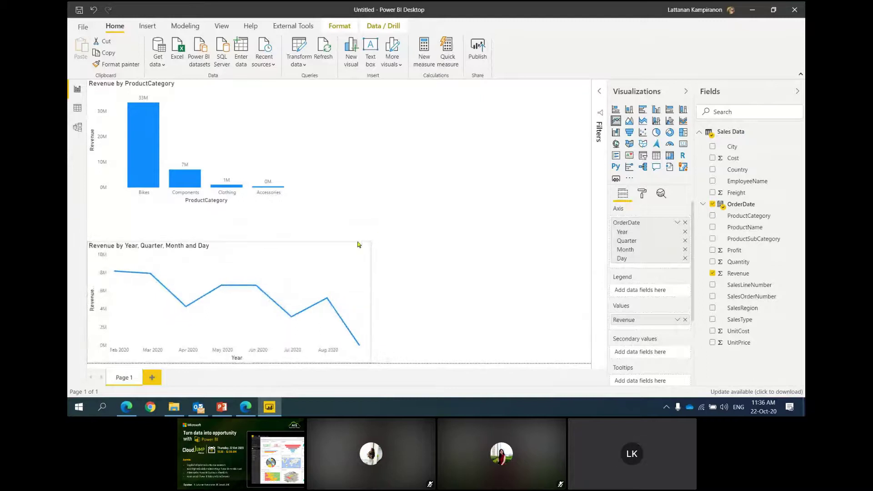
pyautogui.click(317, 219)
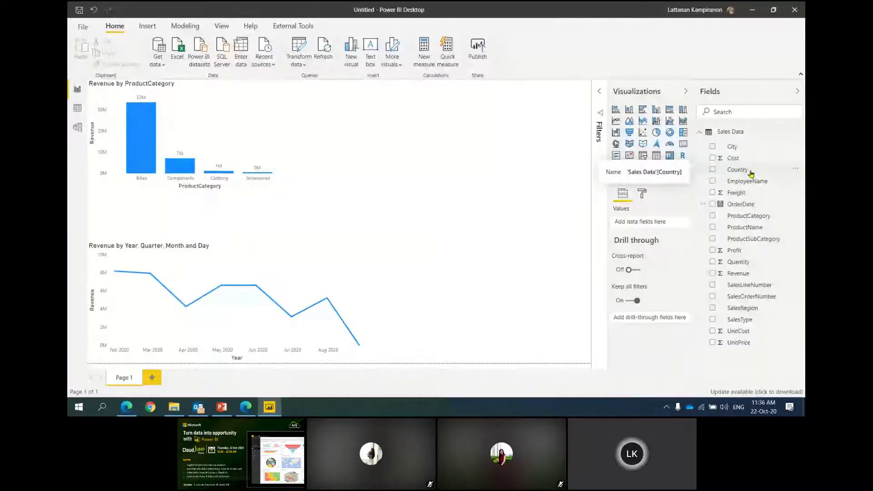
# Step: Add a map visual of Country and resize it to fill the space beside the line chart
pyautogui.moveTo(750, 175); pyautogui.dragTo(440, 205)
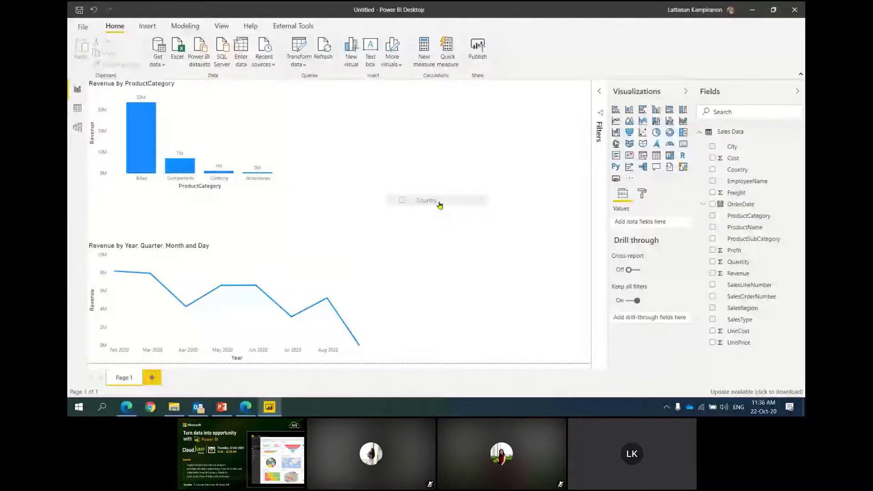
pyautogui.moveTo(440, 205); pyautogui.dragTo(441, 202)
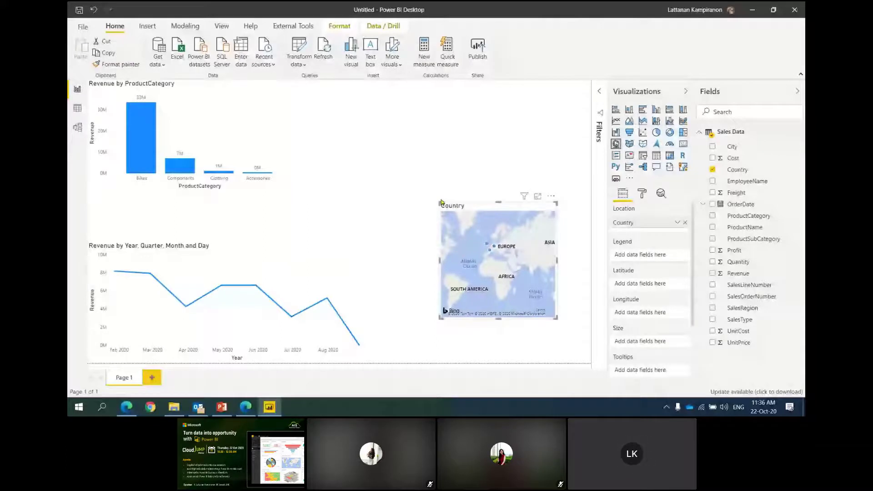
pyautogui.moveTo(441, 203); pyautogui.dragTo(385, 215)
pyautogui.moveTo(557, 319); pyautogui.dragTo(599, 366)
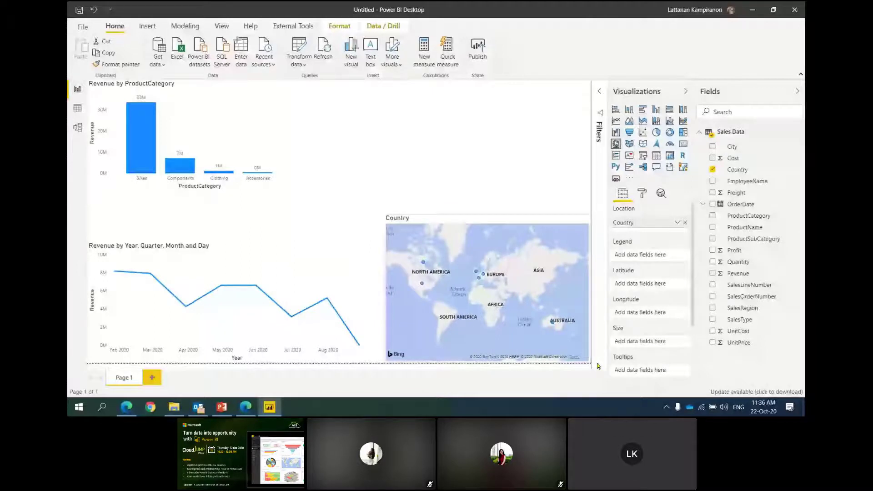
pyautogui.moveTo(386, 286); pyautogui.dragTo(365, 286)
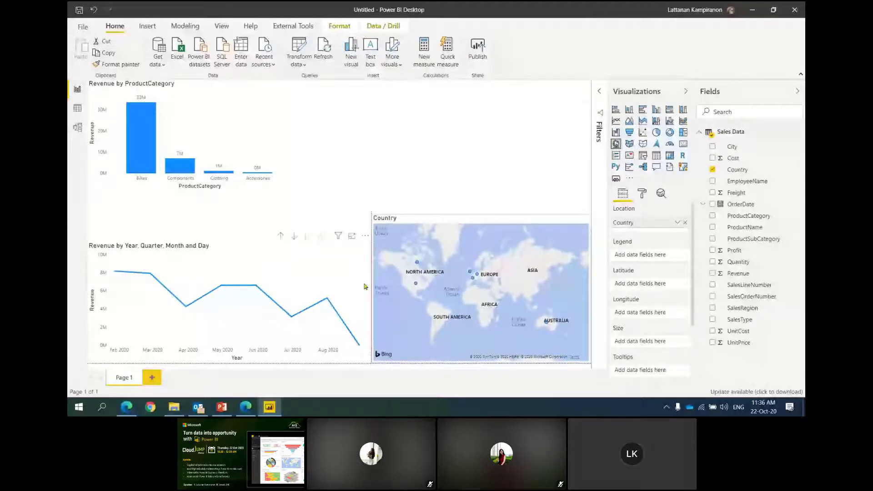
# Step: Stretch the line chart's height to line up with the map and add Revenue as the map's bubble size
pyautogui.click(227, 247)
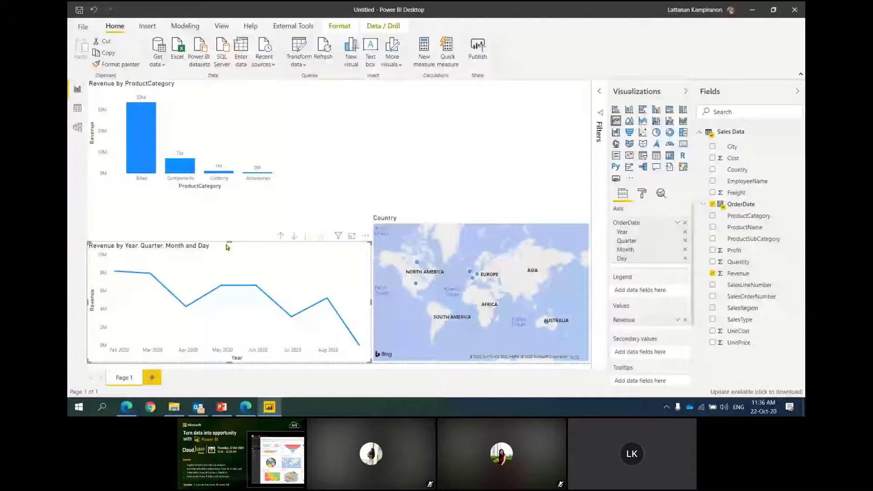
pyautogui.moveTo(228, 247); pyautogui.dragTo(227, 220)
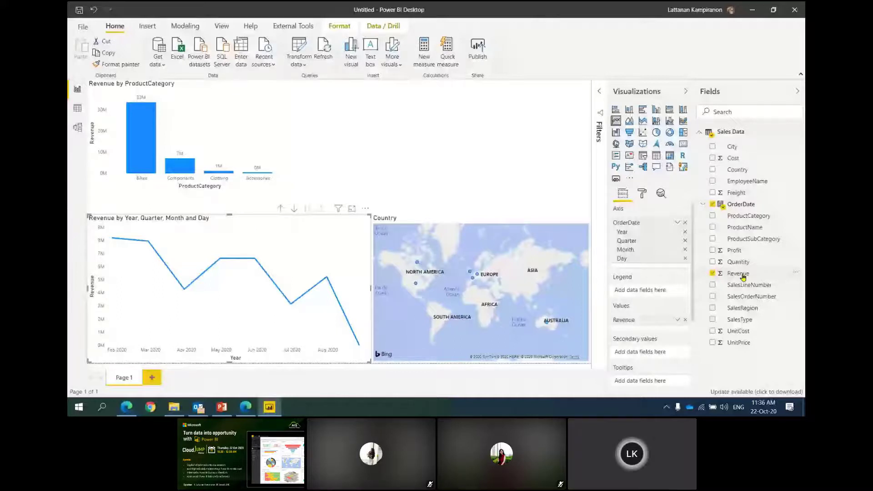
pyautogui.moveTo(743, 277); pyautogui.dragTo(529, 353)
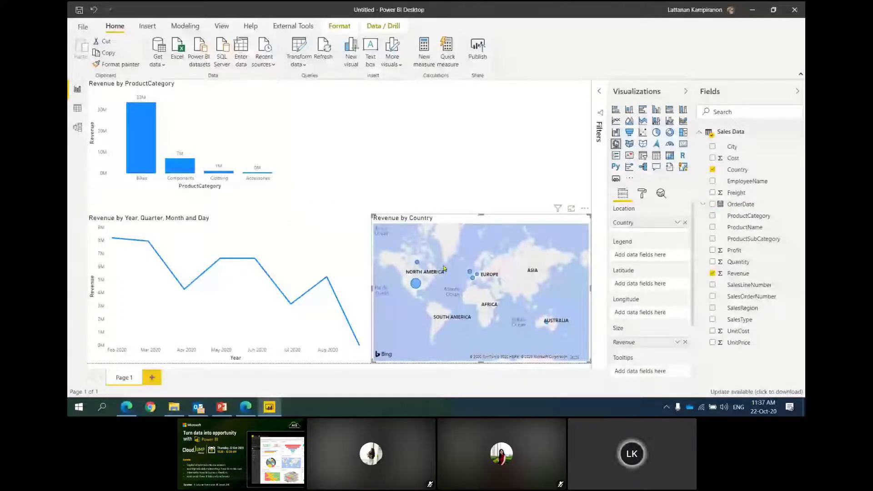
# Step: Convert the Revenue by ProductCategory column chart to a donut chart and add a card visual showing Revenue
pyautogui.click(257, 123)
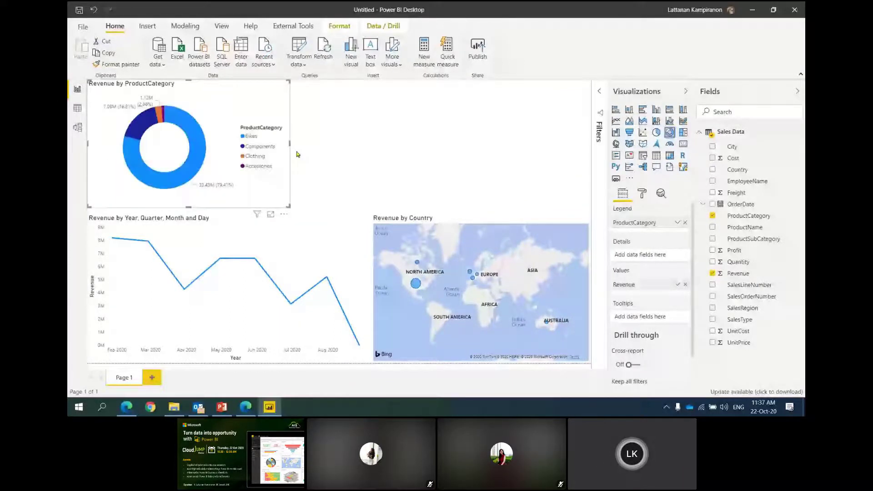
pyautogui.click(494, 162)
pyautogui.click(713, 274)
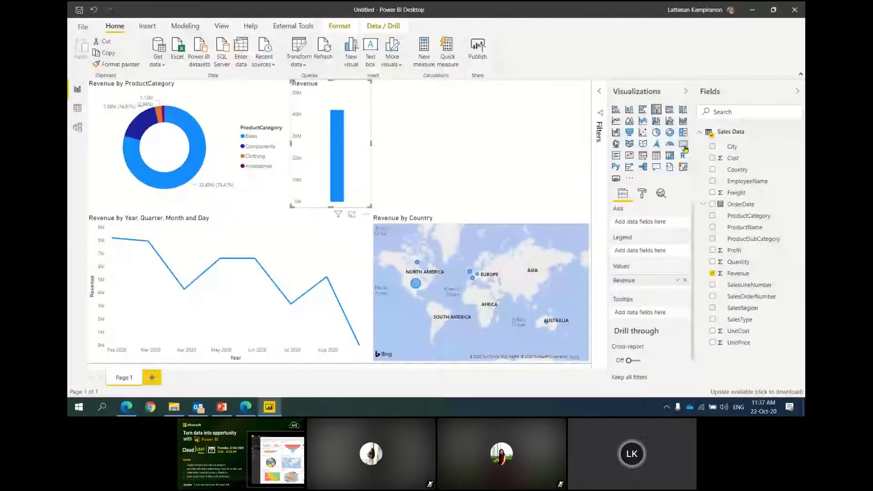
pyautogui.click(684, 146)
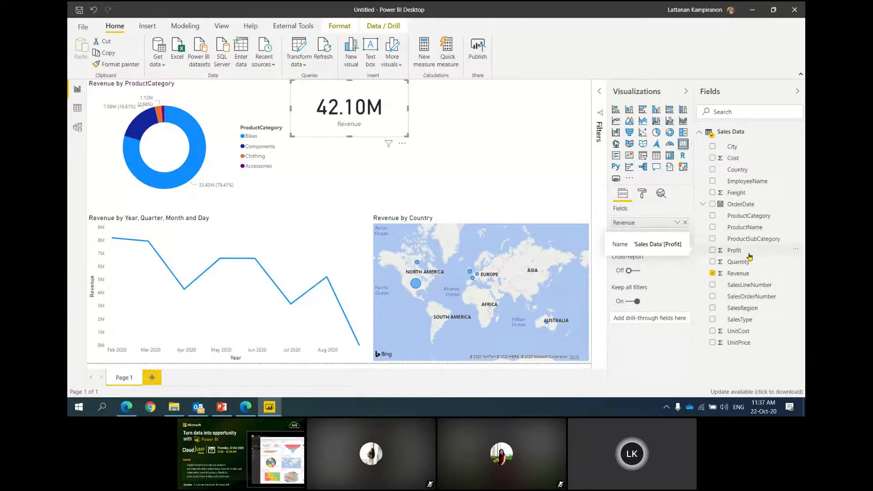
# Step: Replace the Revenue field in the card visual with Profit
pyautogui.moveTo(748, 254); pyautogui.dragTo(372, 117)
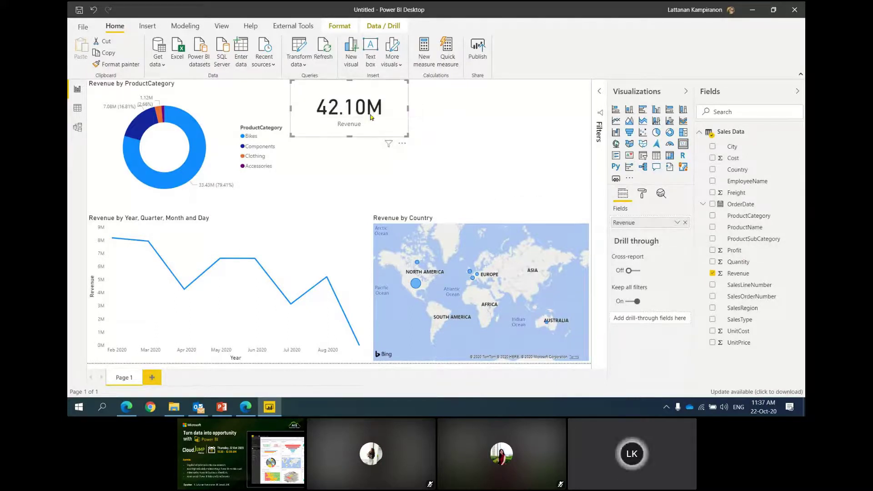
pyautogui.click(685, 223)
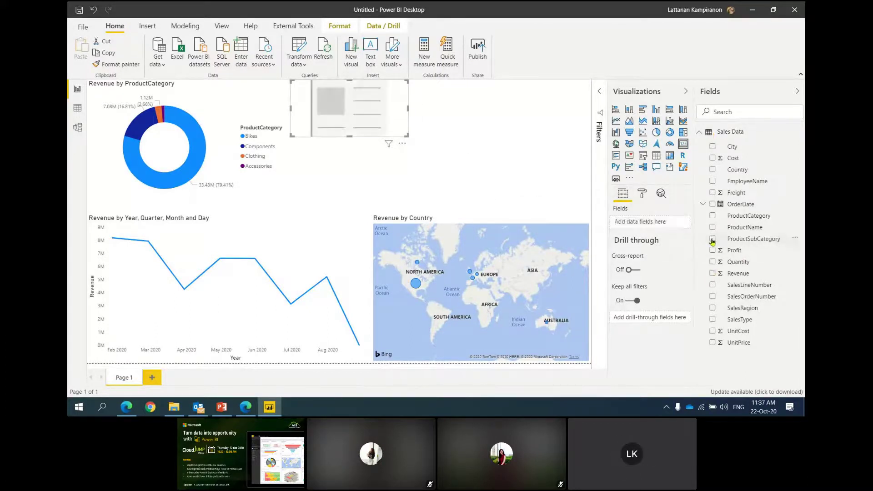
pyautogui.moveTo(746, 261); pyautogui.dragTo(737, 250)
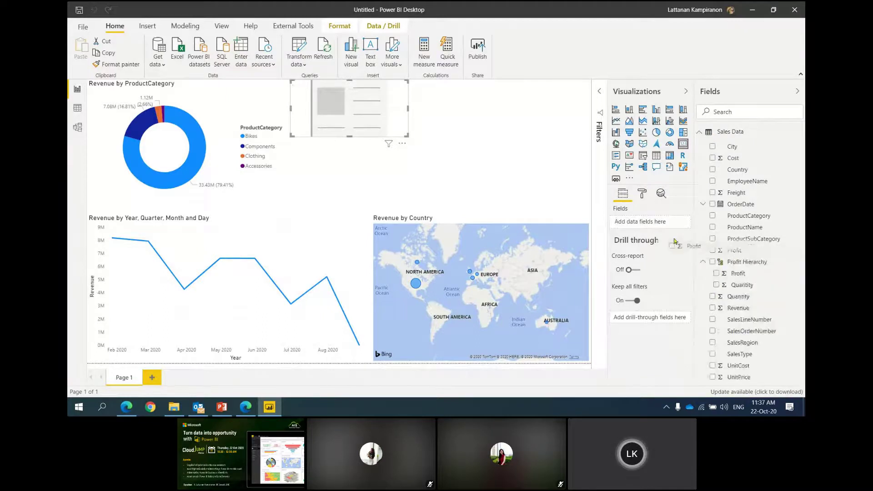
pyautogui.moveTo(655, 224); pyautogui.dragTo(655, 223)
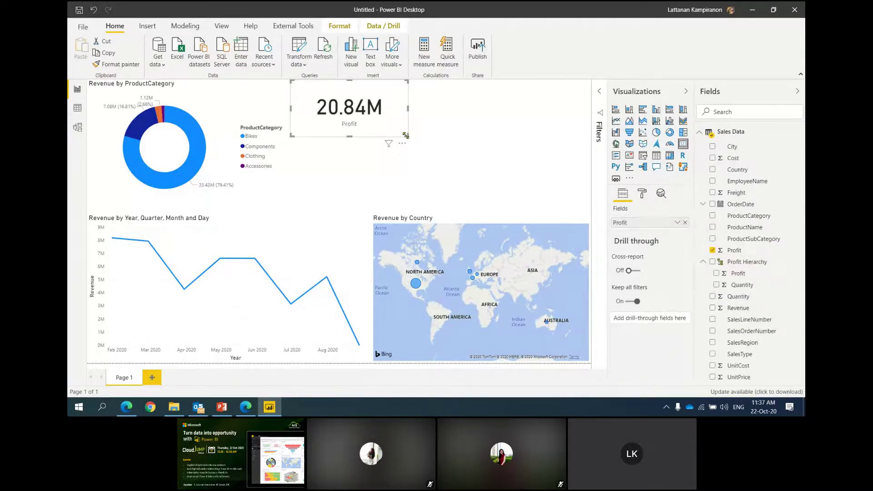
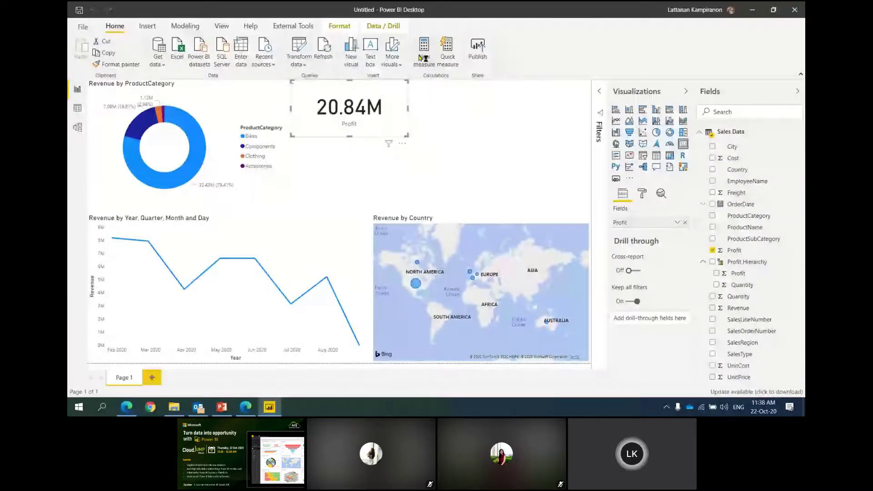
# Step: Create a new measure in the Sales Data table and name it %GP in its formula
pyautogui.click(423, 55)
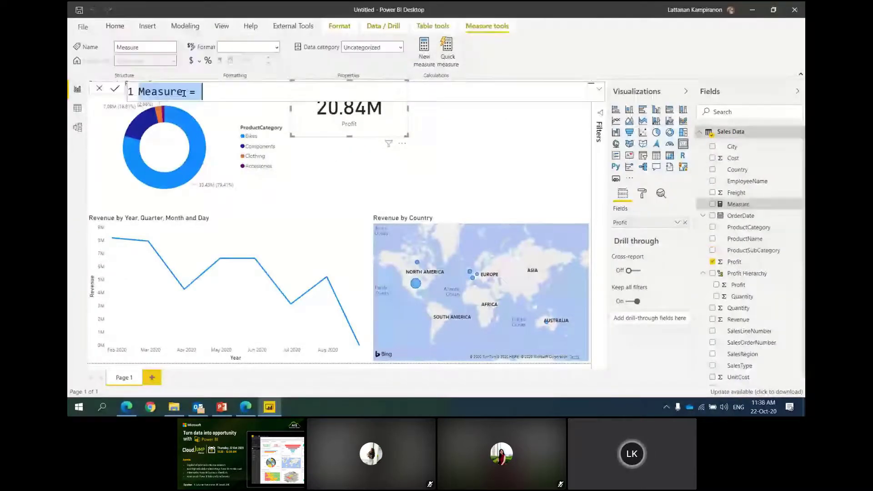
pyautogui.moveTo(184, 93); pyautogui.dragTo(151, 91)
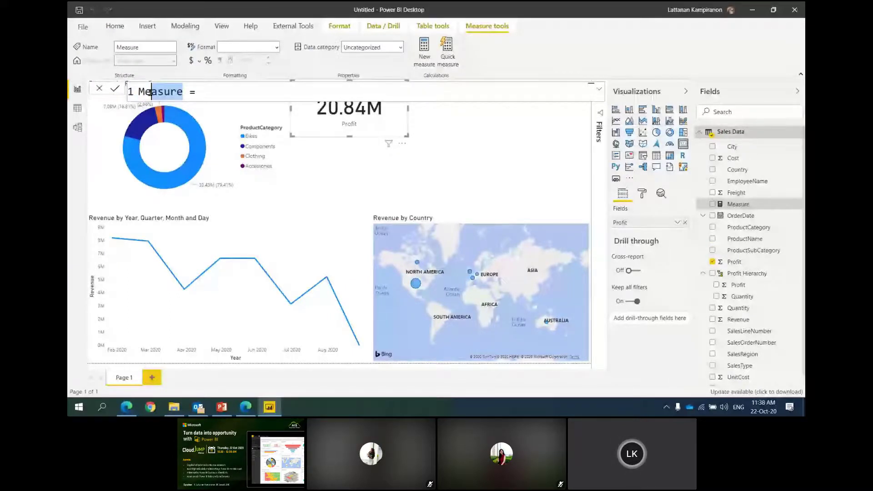
pyautogui.doubleClick(151, 92)
pyautogui.write('%GP')
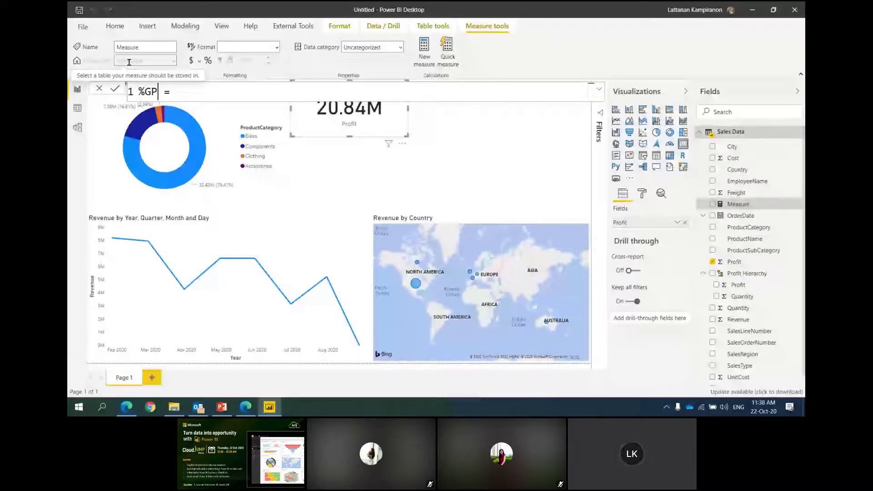
# Step: Enter SUM('Sales Data'[Profit]) as the first part of the %GP measure's formula
pyautogui.press('End')
pyautogui.write('SUM(')
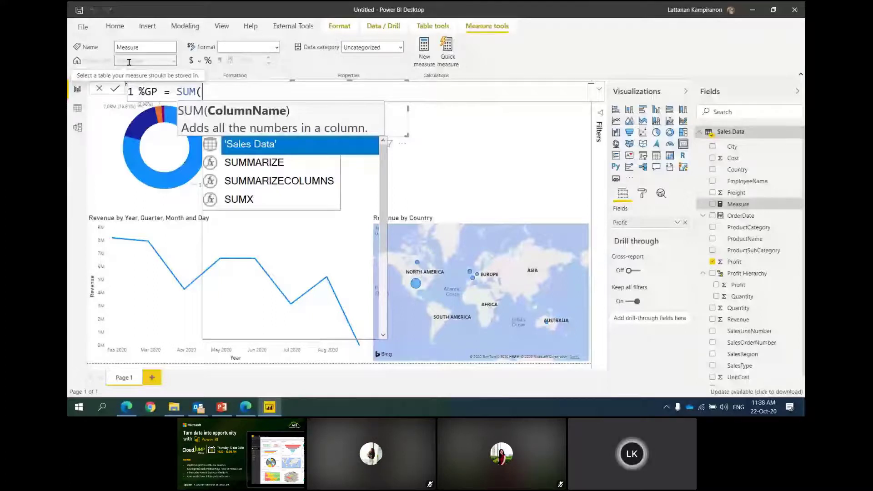
pyautogui.write('pro')
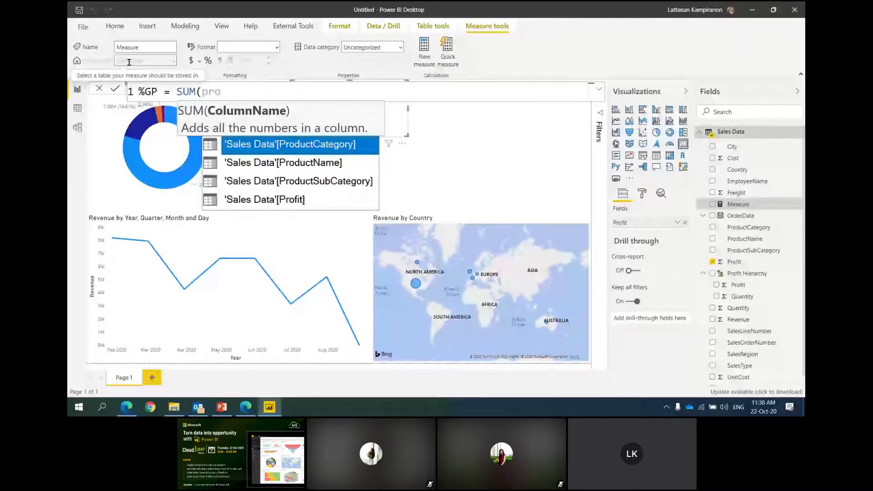
pyautogui.press('Down')
pyautogui.press('Down')
pyautogui.press('Down')
pyautogui.press('Tab')
pyautogui.write(')')
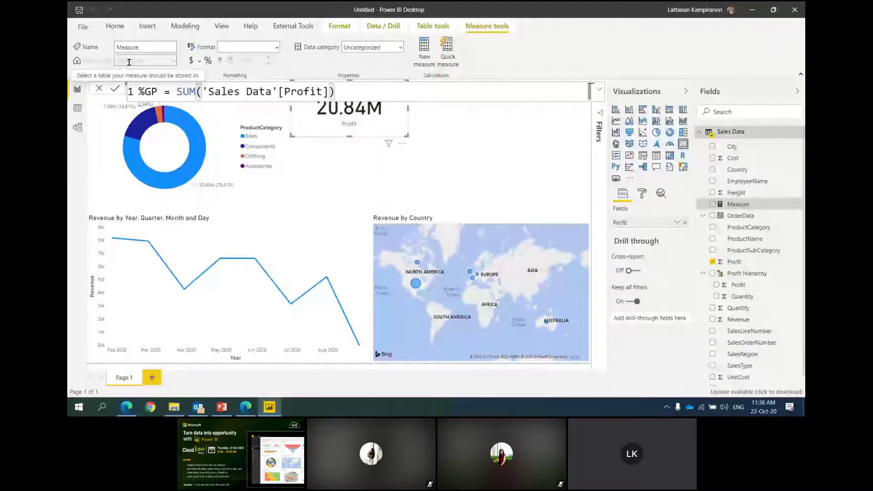
# Step: Complete the %GP formula by dividing the profit sum by SUM('Sales Data'[Revenue])
pyautogui.write('/Sum')
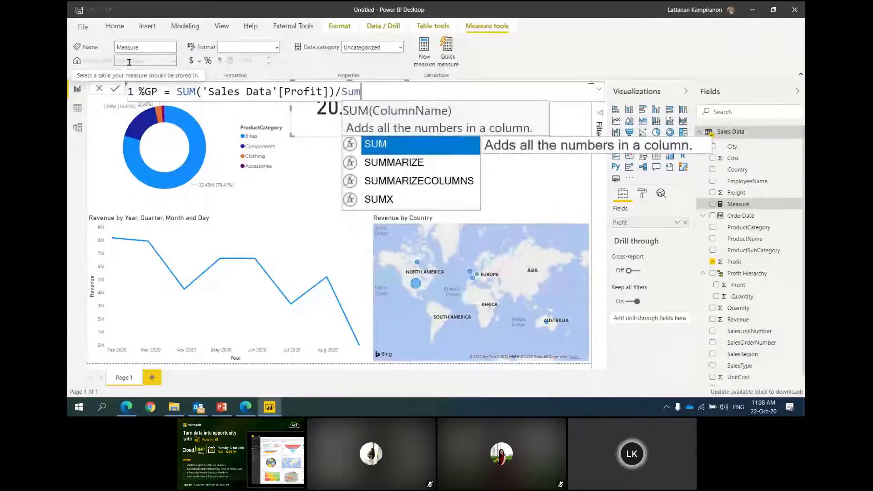
pyautogui.press('Tab')
pyautogui.write('re')
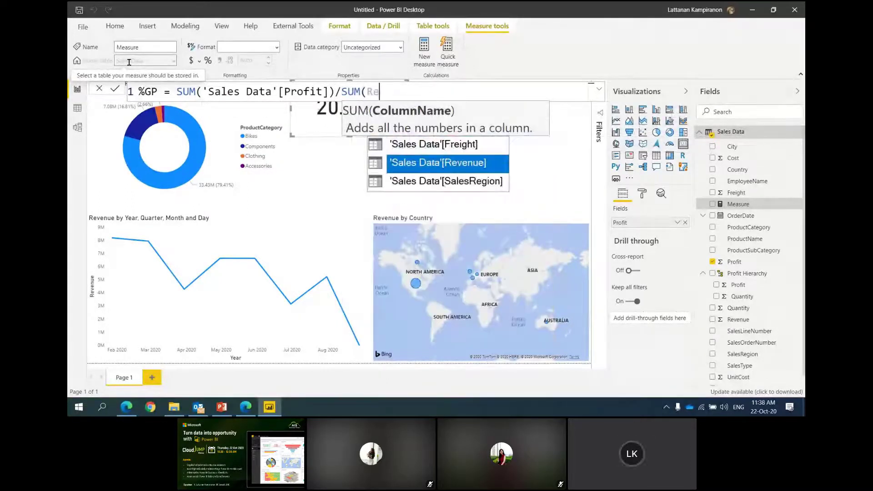
pyautogui.press('Tab')
pyautogui.write(')')
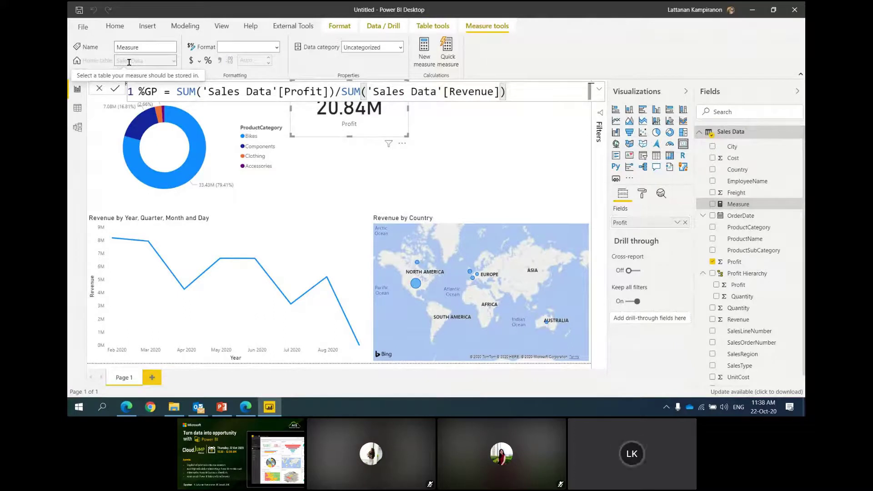
# Step: Commit the %GP measure as total Profit divided by total Revenue, and show it in a card beside the Profit card
pyautogui.press('Return')
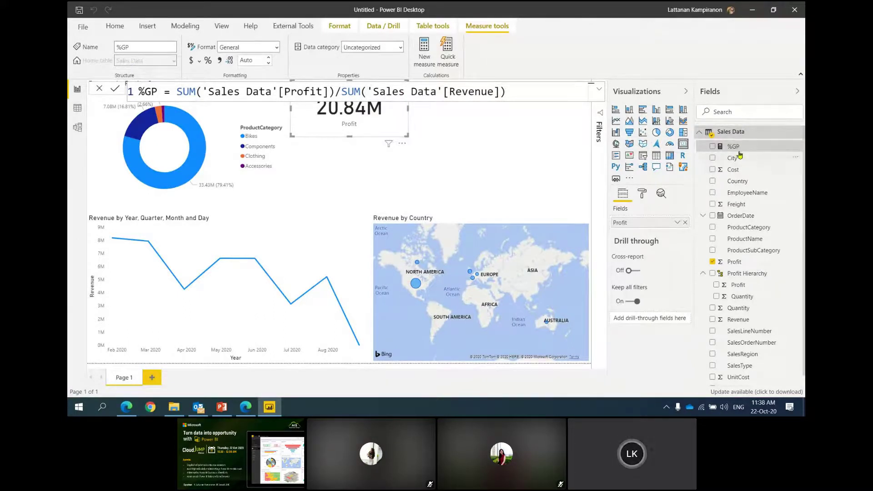
pyautogui.moveTo(624, 138); pyautogui.dragTo(488, 135)
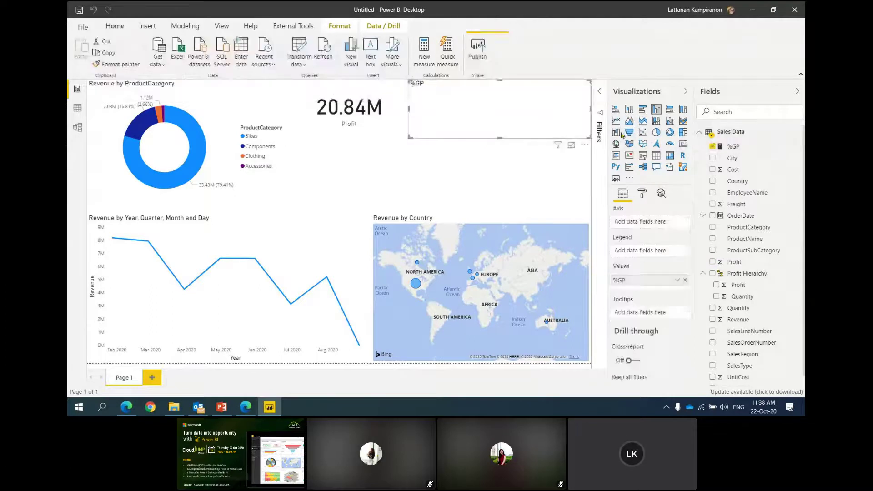
pyautogui.click(683, 144)
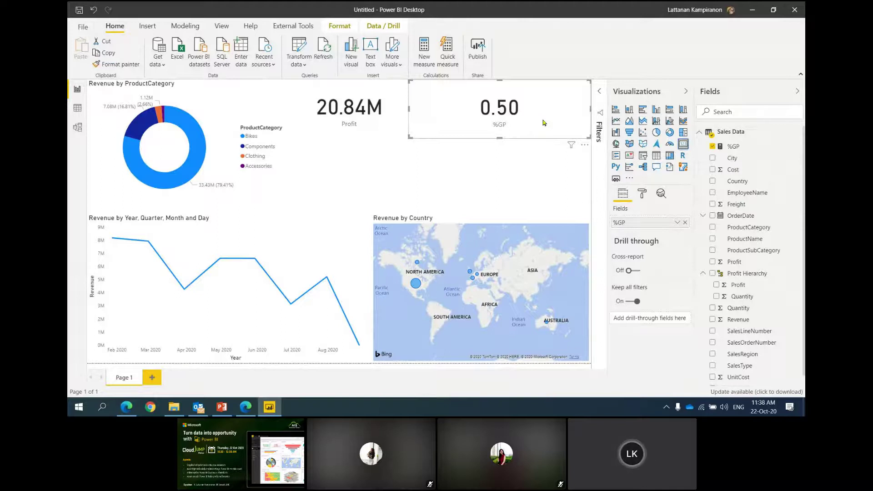
# Step: Format the %GP measure as a percentage and narrow its card to roughly half its width
pyautogui.click(745, 147)
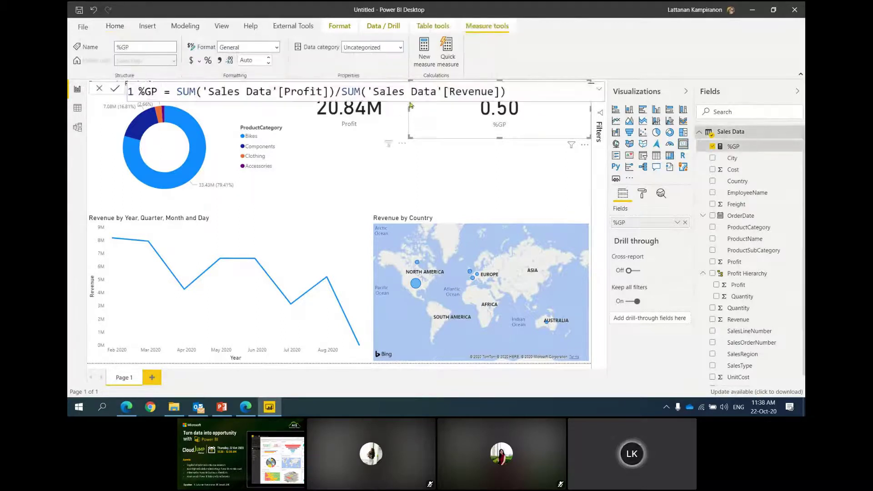
pyautogui.click(514, 93)
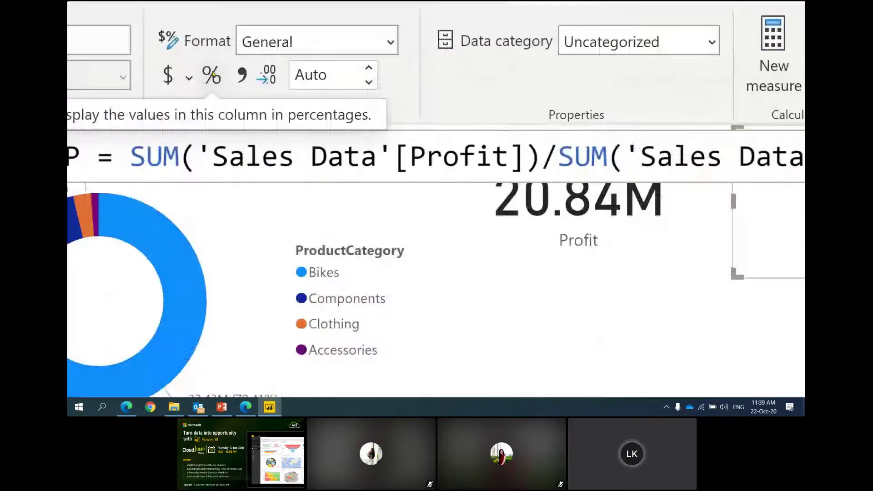
pyautogui.click(213, 74)
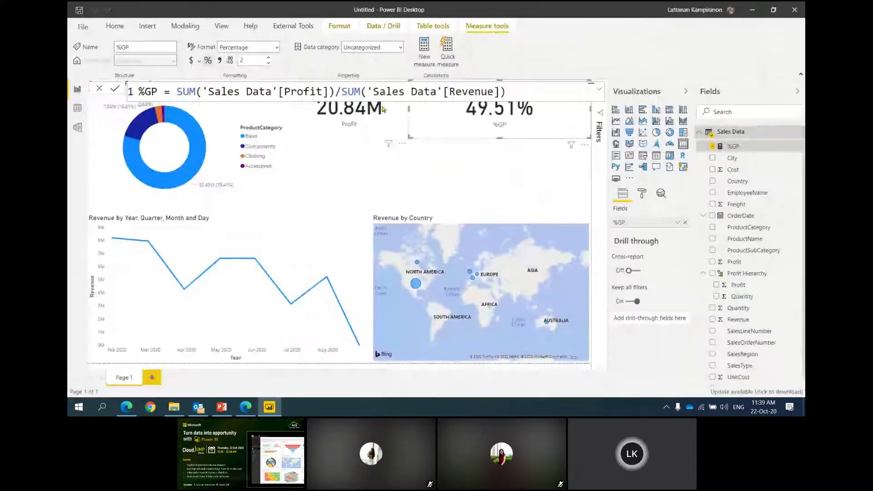
pyautogui.click(420, 112)
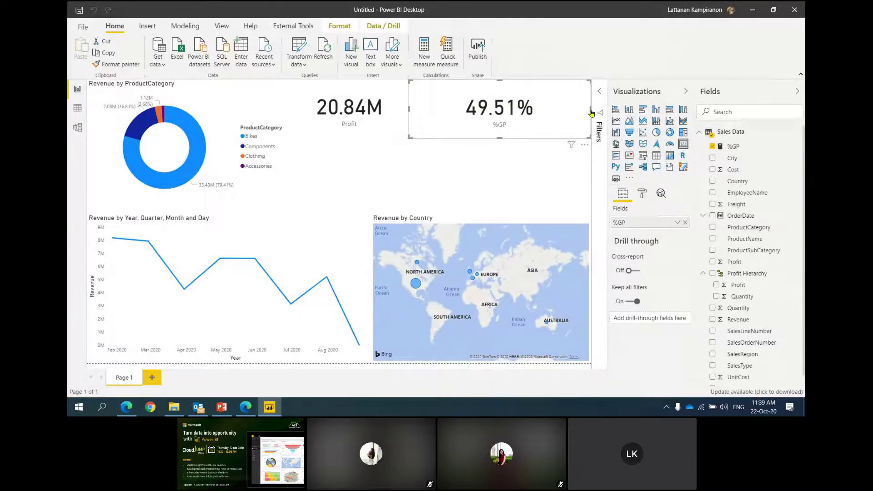
pyautogui.moveTo(587, 115); pyautogui.dragTo(509, 115)
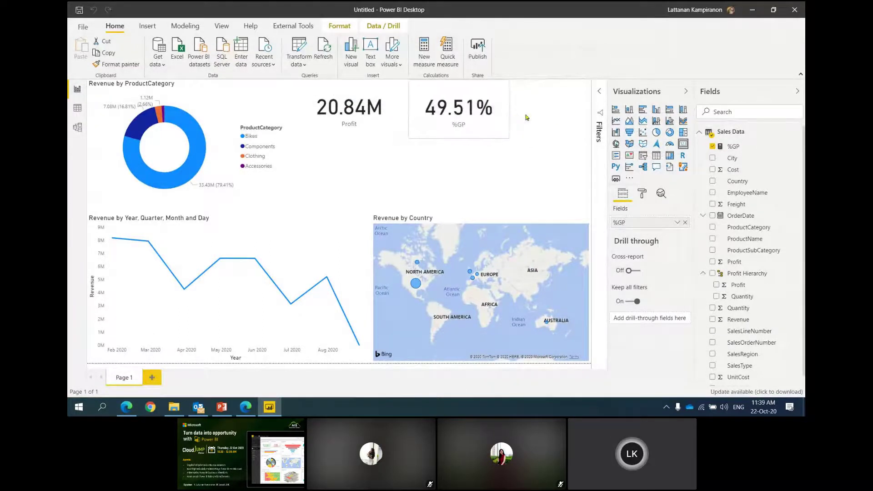
# Step: Add %GP to the revenue line chart and move it to the secondary values
pyautogui.moveTo(732, 151); pyautogui.dragTo(278, 267)
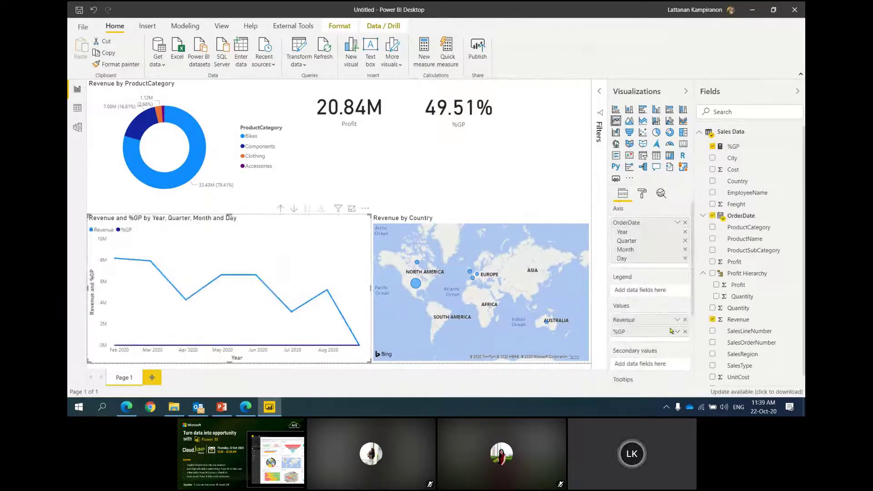
pyautogui.moveTo(664, 334); pyautogui.dragTo(655, 364)
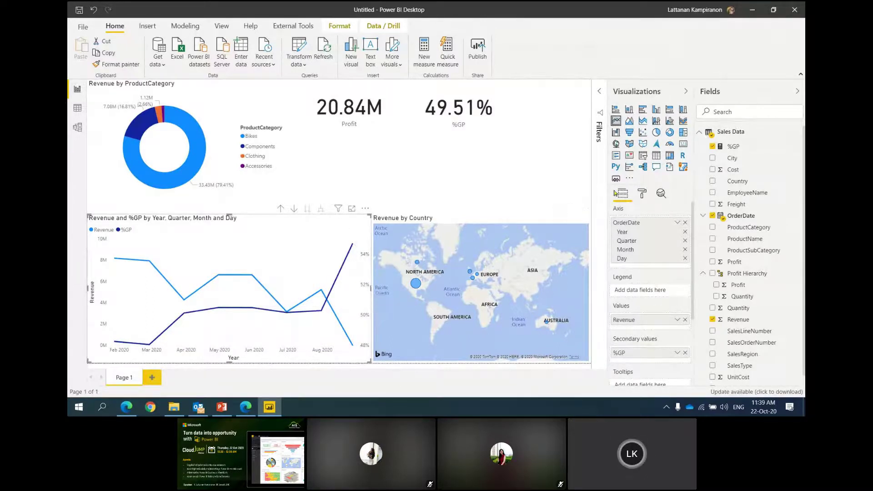
# Step: Set the line chart's secondary axis to start at 0 and end at 1
pyautogui.click(646, 197)
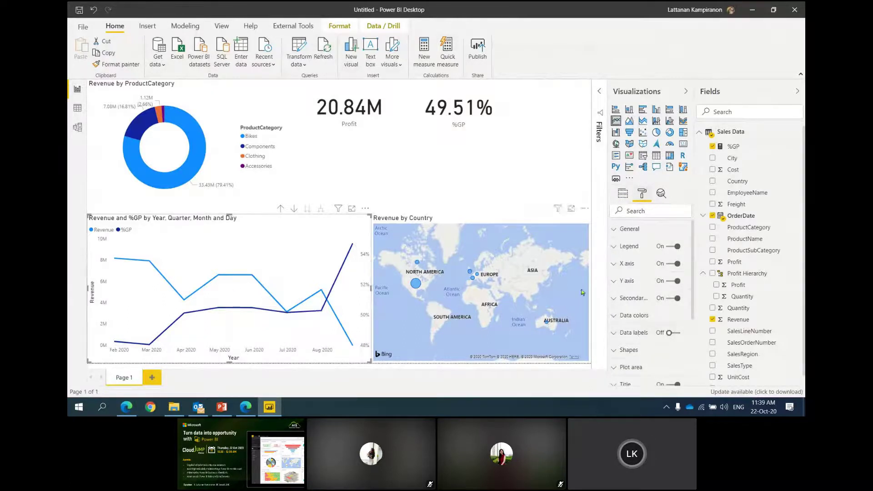
pyautogui.click(632, 287)
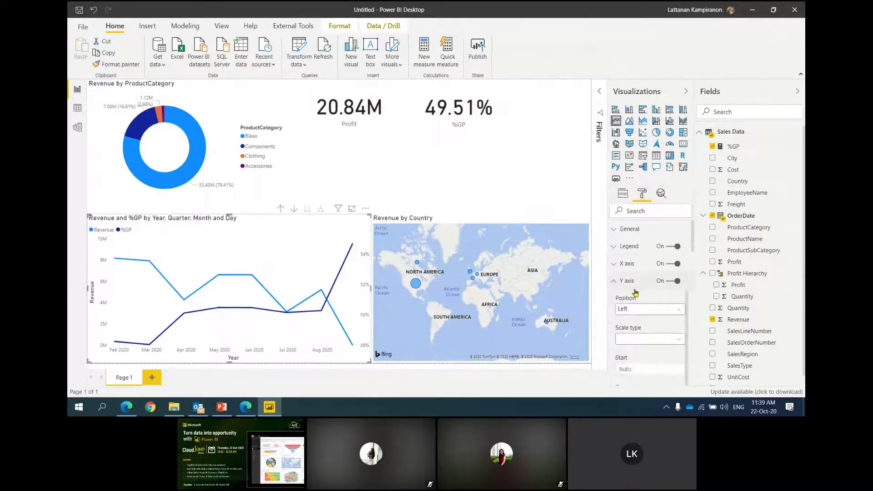
pyautogui.click(646, 298)
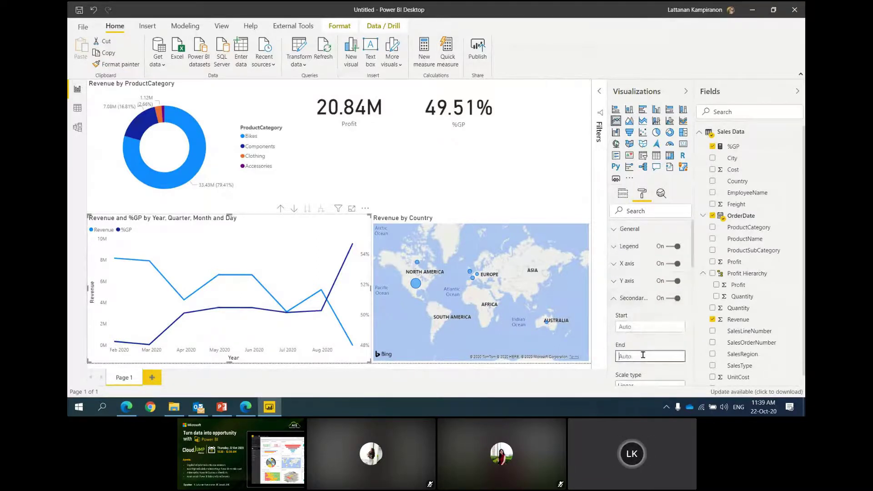
pyautogui.click(639, 327)
pyautogui.write('0')
pyautogui.click(645, 351)
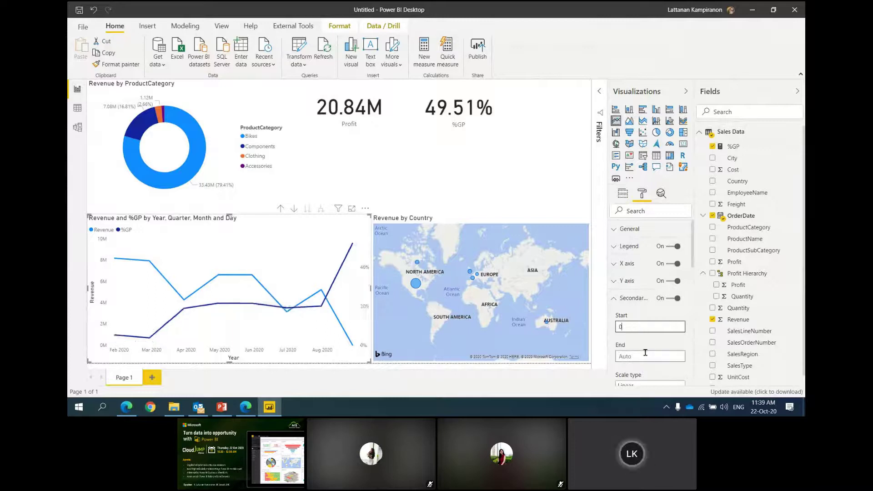
pyautogui.write('1')
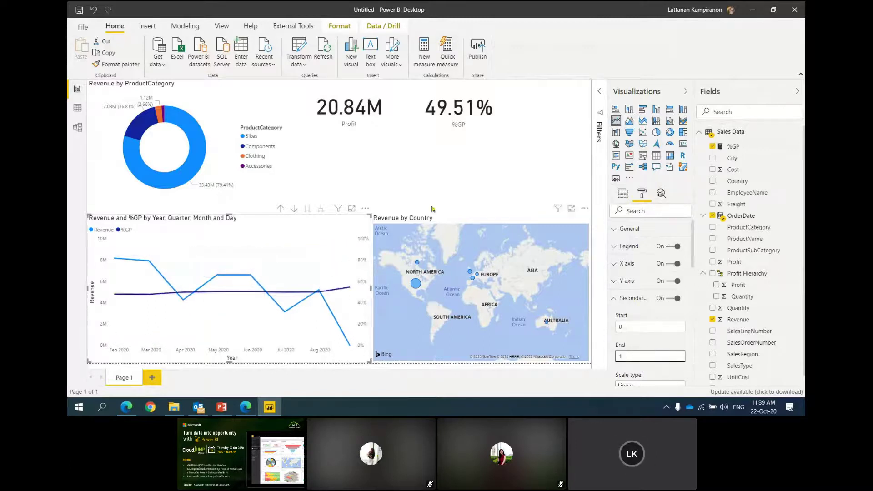
pyautogui.click(423, 178)
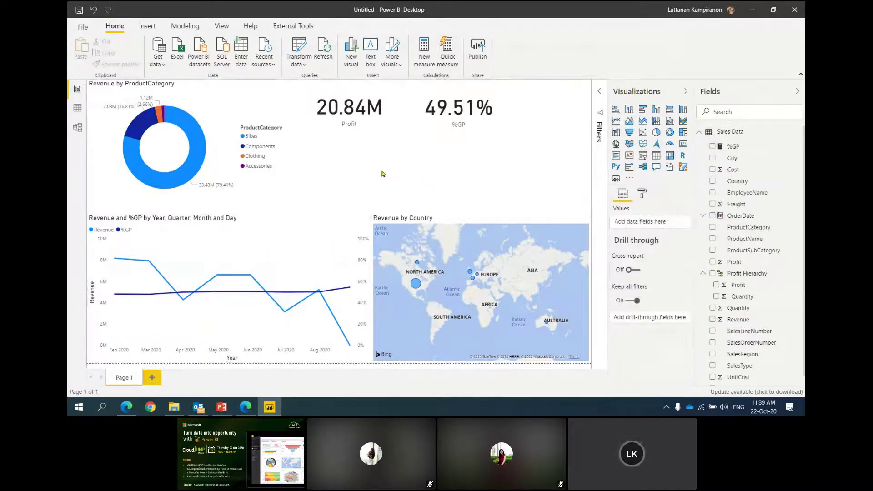
# Step: Shift the %GP card and the Profit card slightly to the right along the report's upper edge
pyautogui.moveTo(445, 113)
pyautogui.mouseDown()
pyautogui.moveTo(529, 103)
pyautogui.moveTo(425, 107)
pyautogui.moveTo(434, 104)
pyautogui.moveTo(423, 90)
pyautogui.moveTo(455, 109)
pyautogui.mouseUp()
pyautogui.click(357, 100)
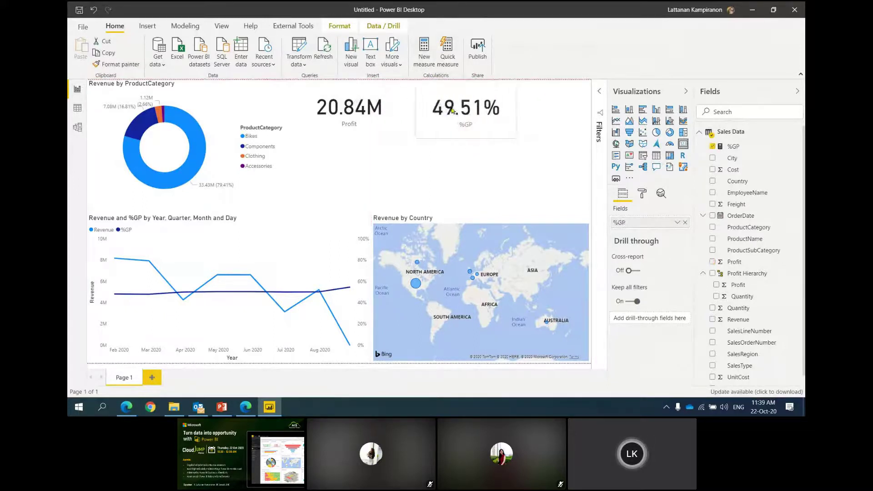
pyautogui.moveTo(380, 97); pyautogui.dragTo(388, 96)
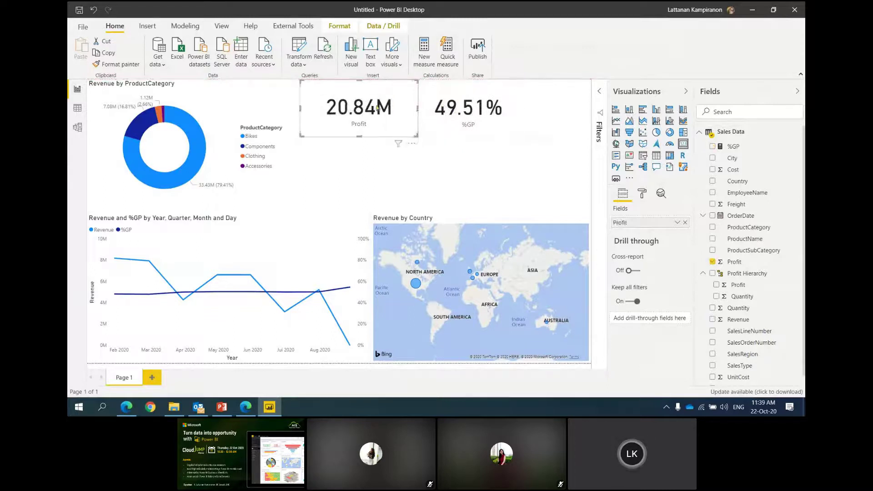
pyautogui.click(537, 168)
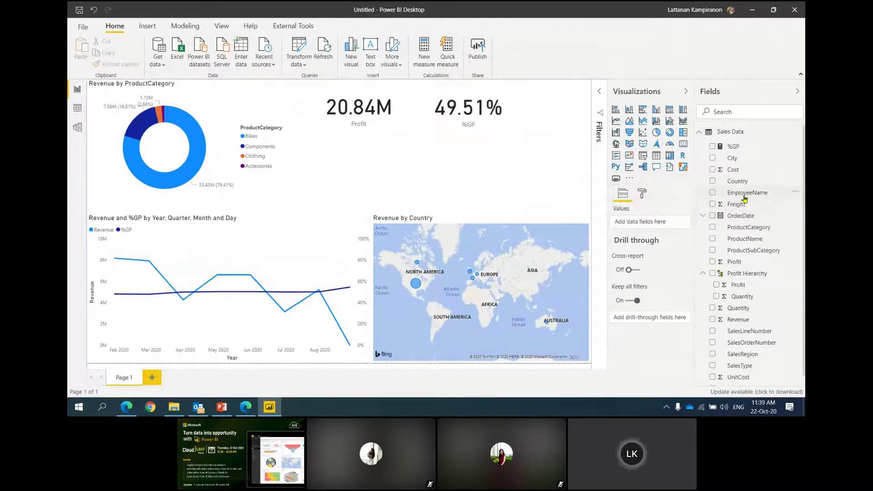
# Step: Add an OrderDate slicer below the Profit card and expand 2020 to list its quarters
pyautogui.moveTo(737, 220); pyautogui.dragTo(388, 166)
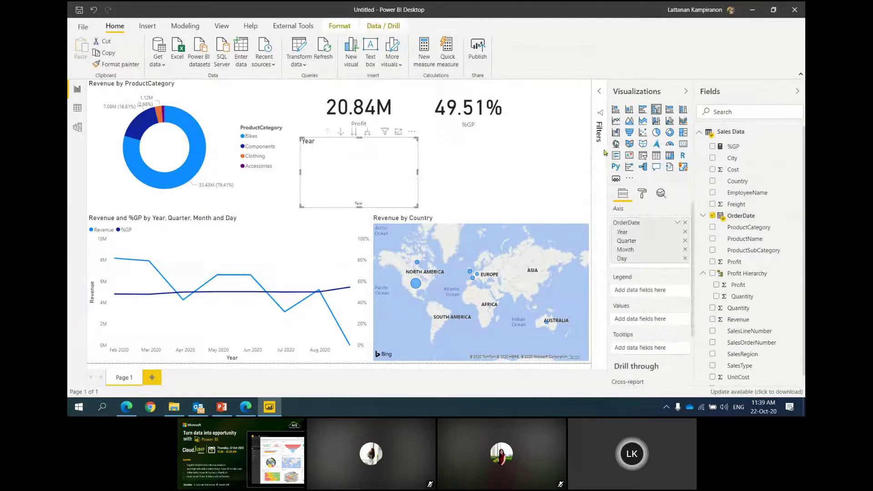
pyautogui.click(642, 158)
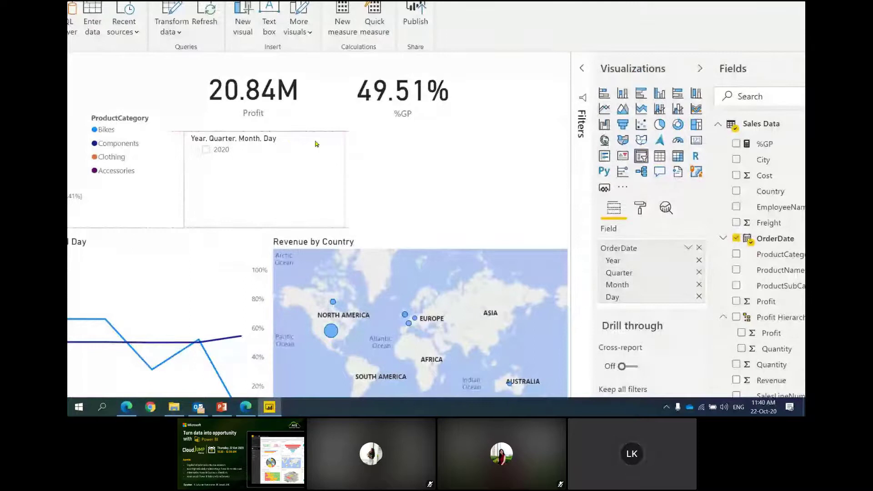
pyautogui.click(228, 159)
# Step: Test the slicer with Qtr 2, Qtr 3 and Qtr 4, clear the selection, and move the slicer beneath the %GP card
pyautogui.click(239, 169)
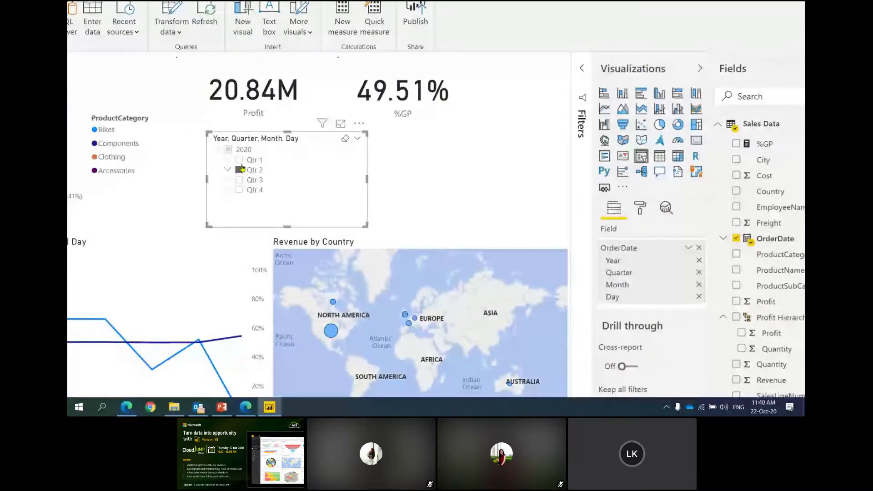
pyautogui.click(239, 180)
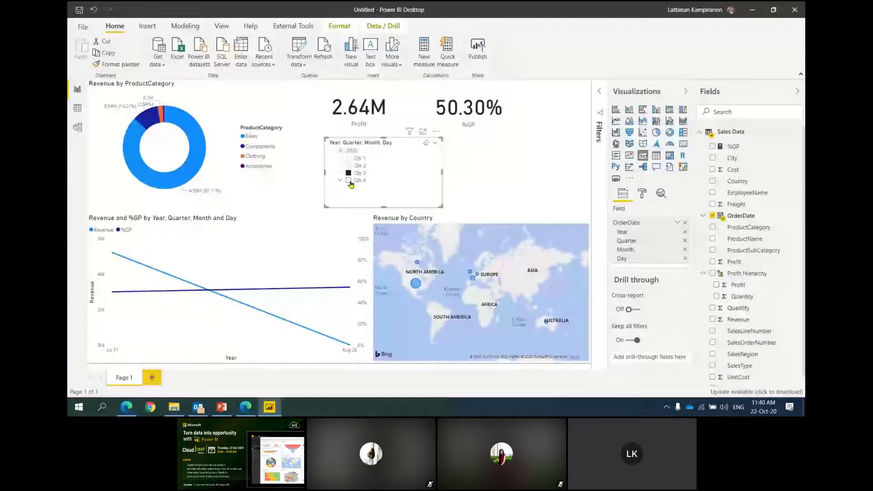
pyautogui.click(349, 181)
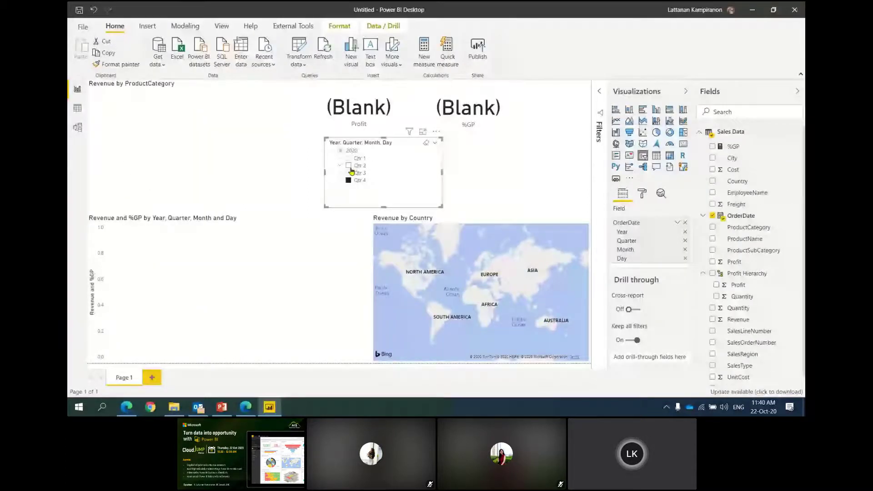
pyautogui.click(351, 171)
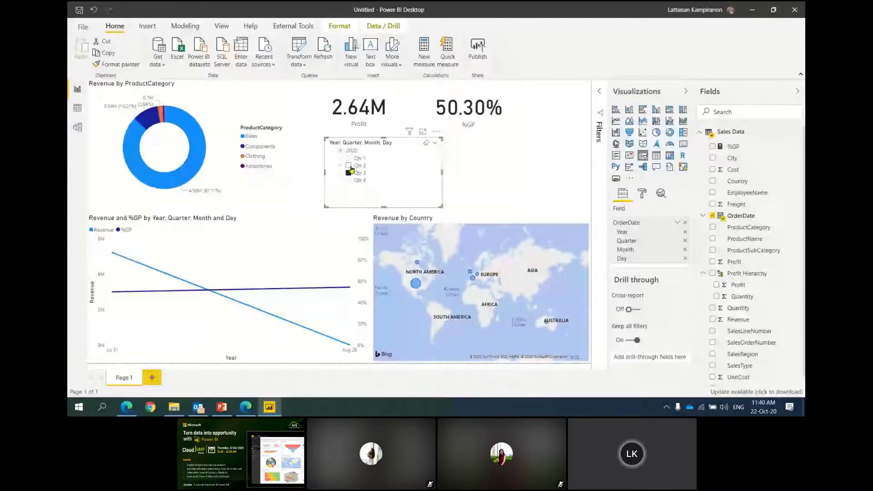
pyautogui.click(350, 166)
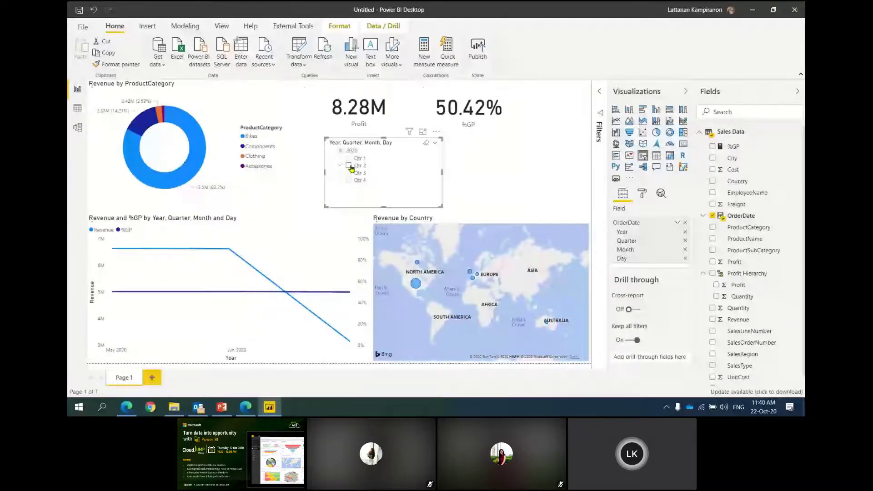
pyautogui.click(352, 166)
pyautogui.moveTo(417, 147); pyautogui.dragTo(423, 147)
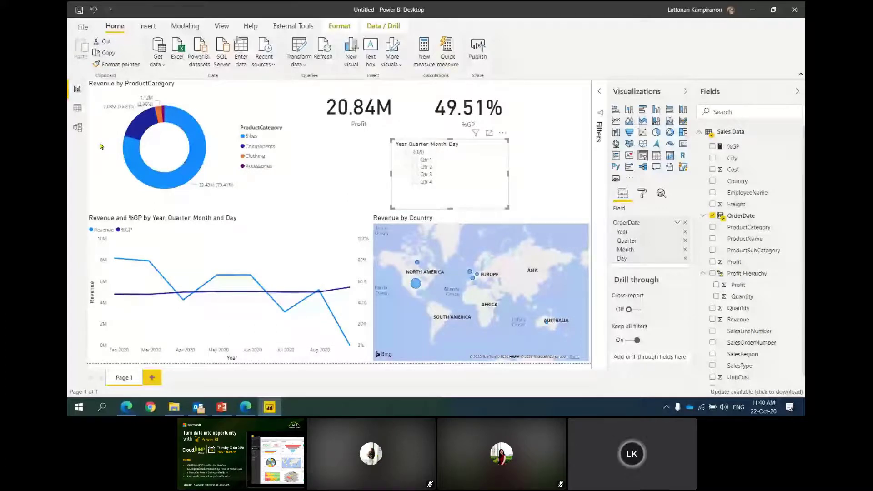
# Step: Cross-filter the report through the donut chart by Bikes, Components, Clothing and Accessories, and clear the selection
pyautogui.click(192, 124)
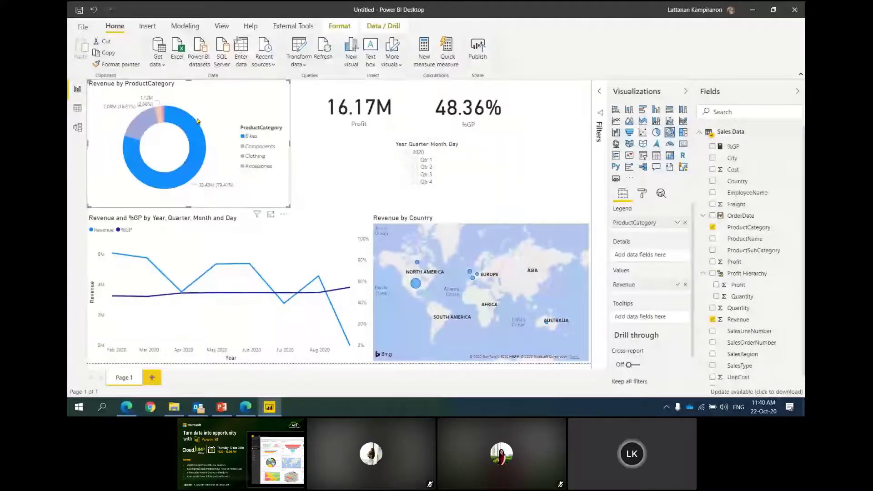
pyautogui.click(137, 122)
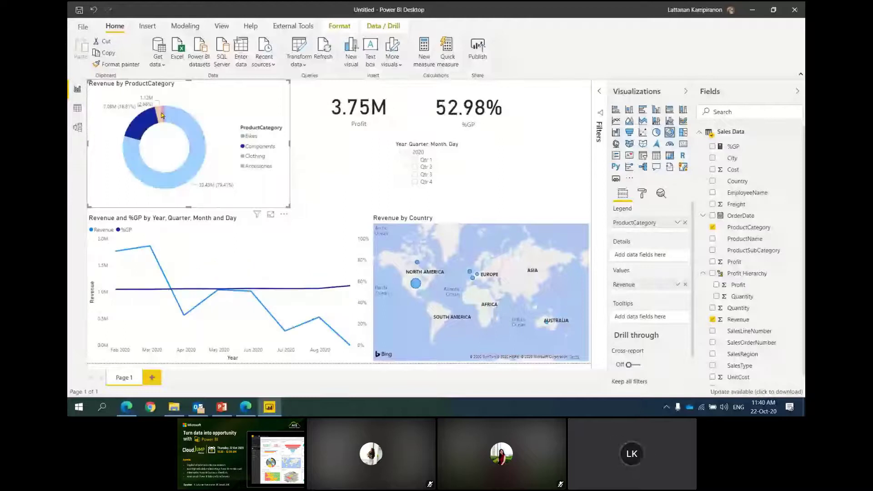
pyautogui.click(163, 113)
pyautogui.click(158, 111)
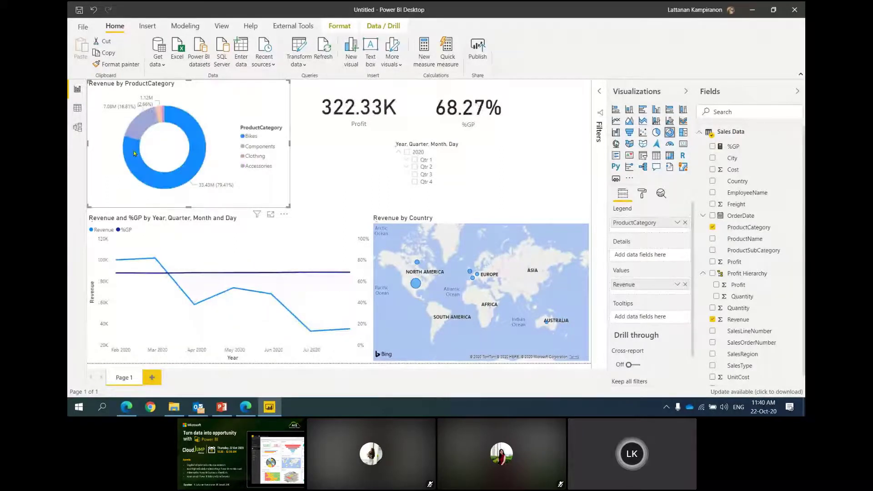
pyautogui.click(158, 111)
pyautogui.click(136, 121)
pyautogui.click(162, 115)
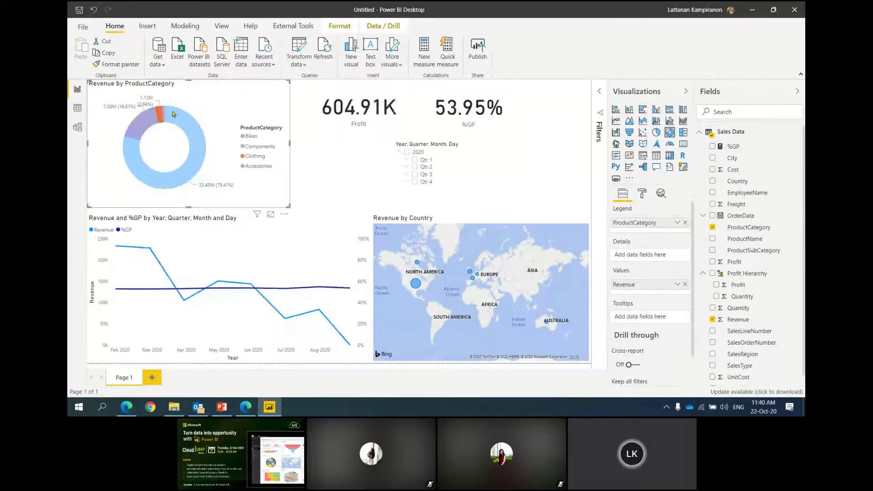
pyautogui.click(173, 111)
pyautogui.click(173, 111)
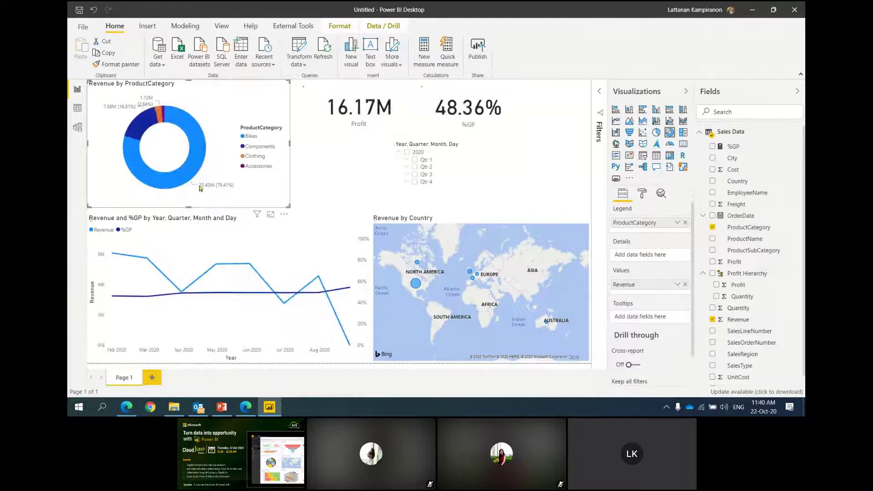
# Step: Cross-filter the report by June 2020 and July 2020 in the line chart, and clear the selection
pyautogui.click(252, 293)
pyautogui.click(251, 291)
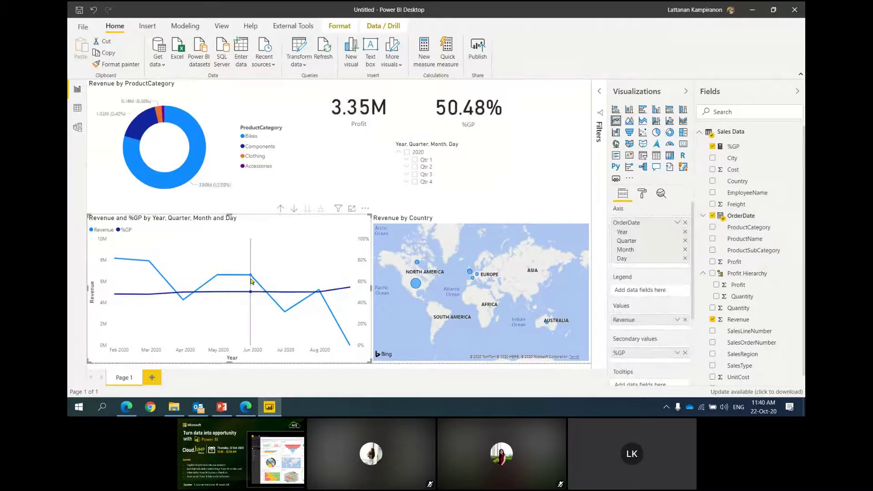
pyautogui.click(271, 295)
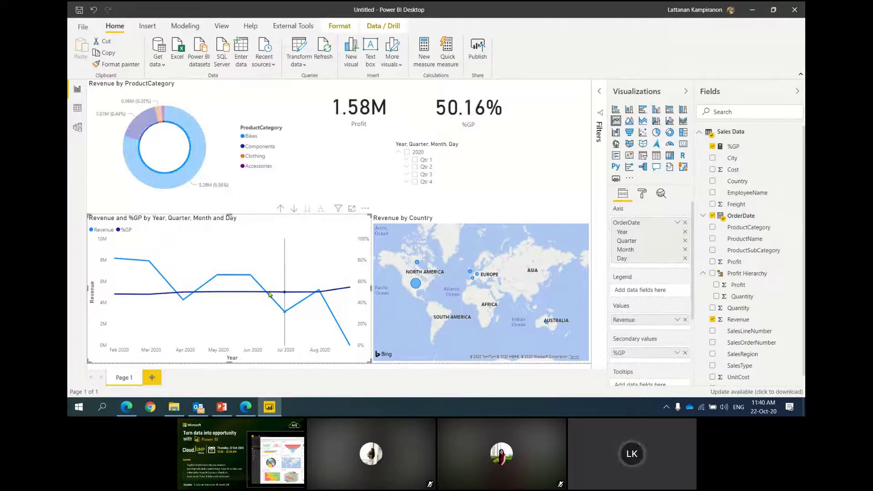
pyautogui.click(285, 296)
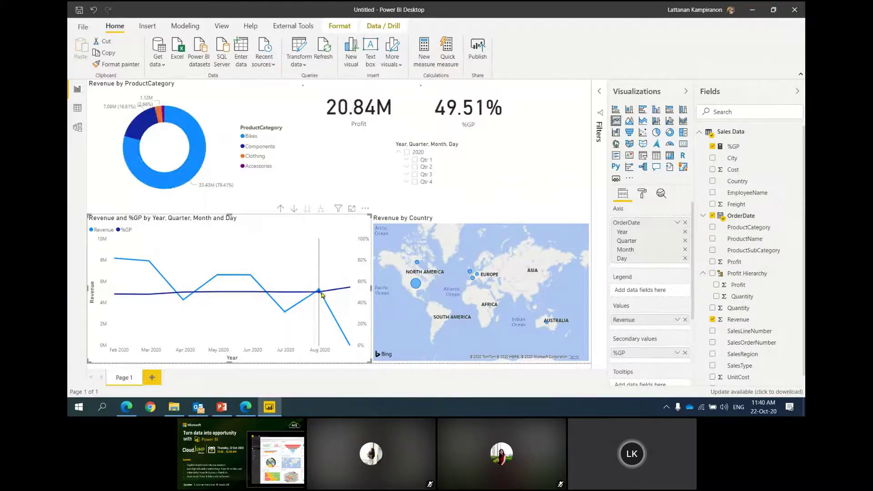
# Step: Cross-filter the report by the last two monthly points of the revenue line chart
pyautogui.click(320, 295)
pyautogui.click(349, 342)
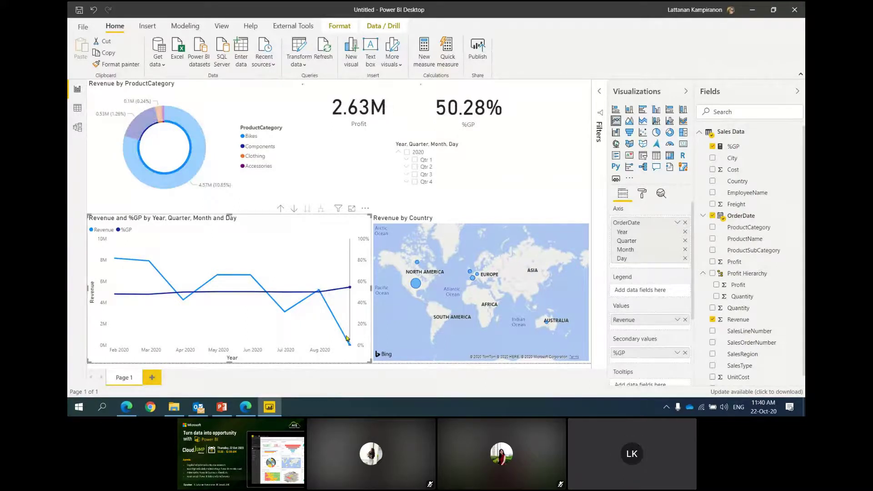
# Step: Cross-filter the report through the map by the United States, Canada and the European country bubbles, and clear the selection
pyautogui.click(542, 284)
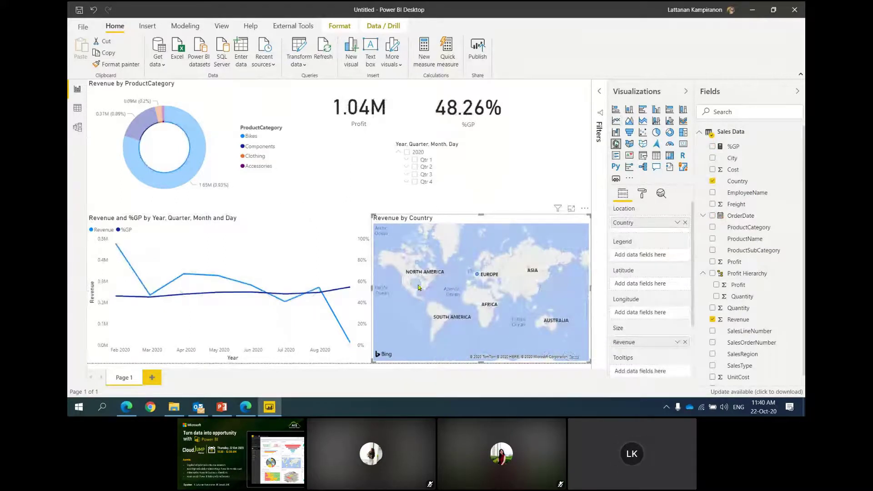
pyautogui.click(418, 287)
pyautogui.moveTo(418, 286)
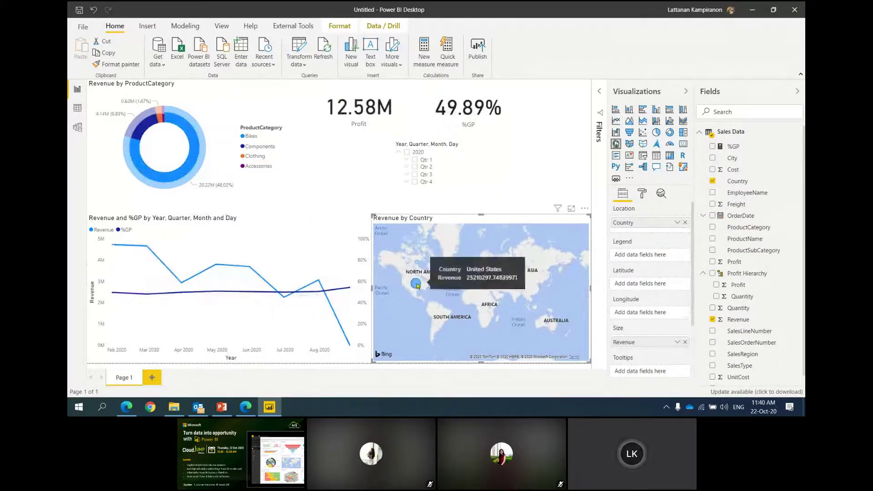
pyautogui.click(417, 264)
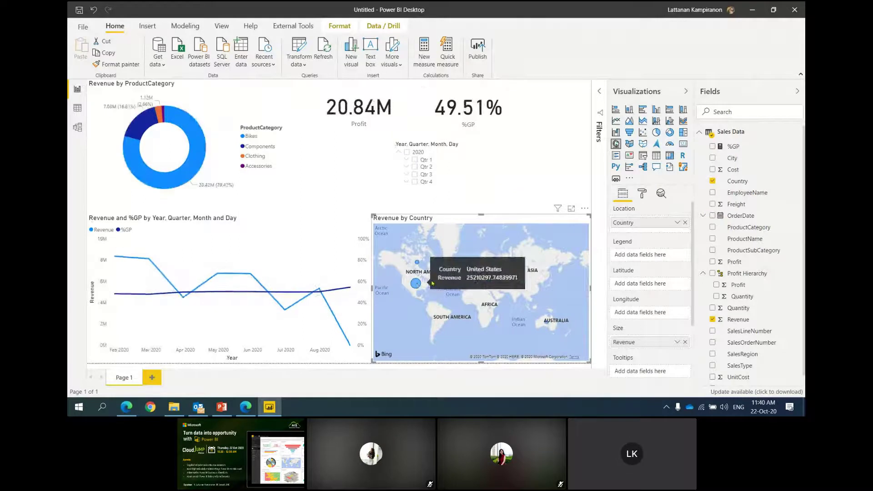
pyautogui.click(417, 264)
pyautogui.click(470, 273)
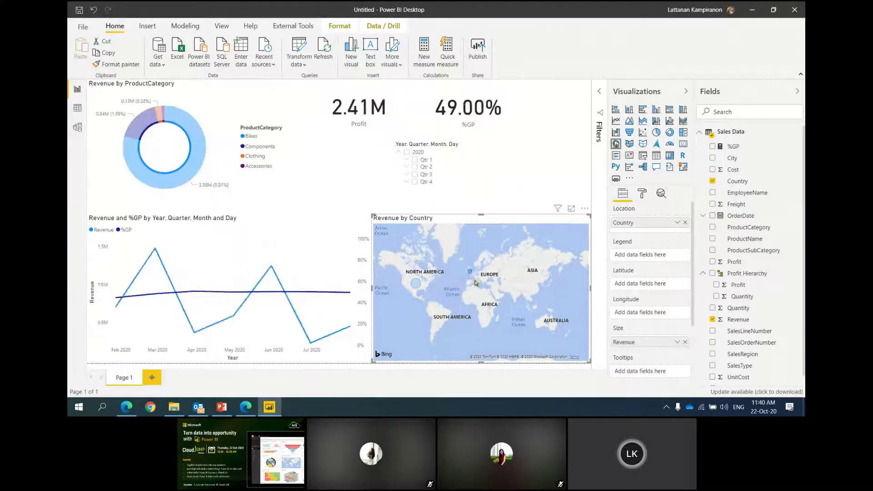
pyautogui.click(476, 278)
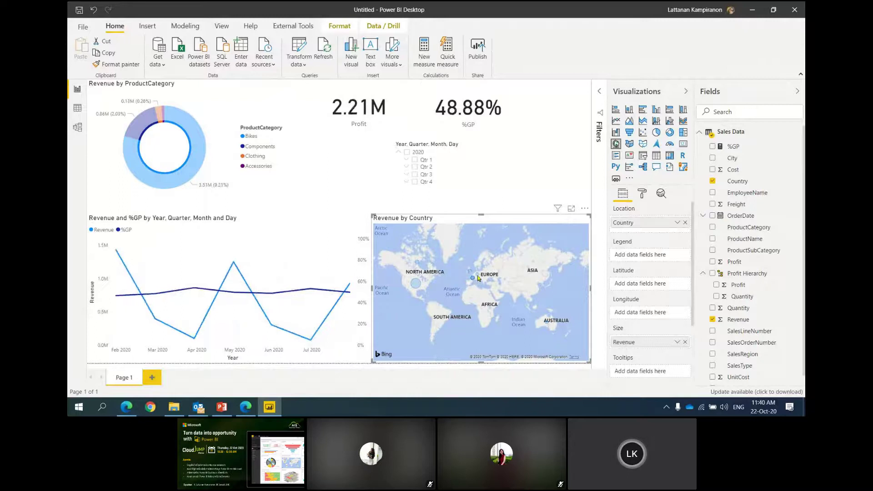
pyautogui.click(477, 275)
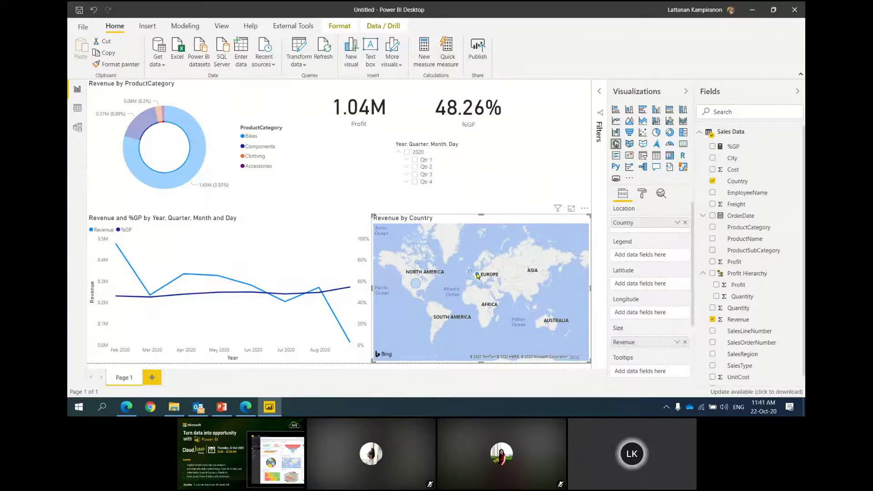
pyautogui.click(478, 275)
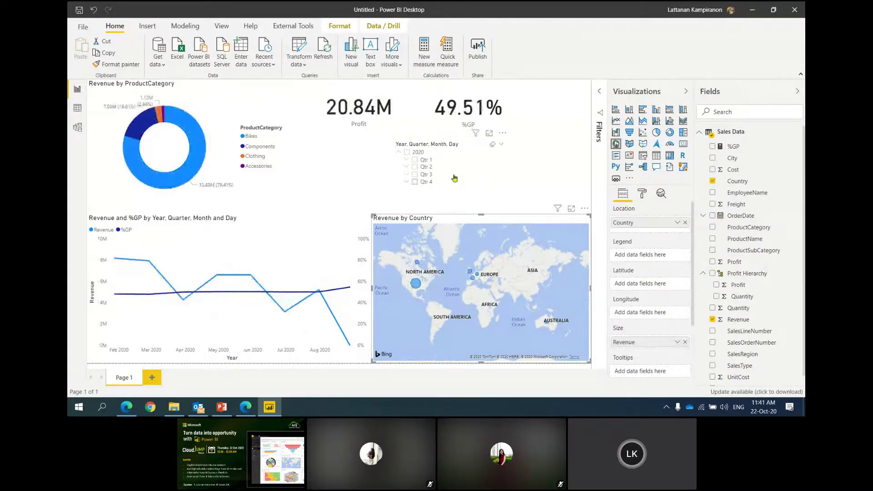
# Step: Move the date slicer to the page's upper corner beside the %GP card and narrow it so it no longer covers the card
pyautogui.moveTo(493, 160); pyautogui.dragTo(572, 101)
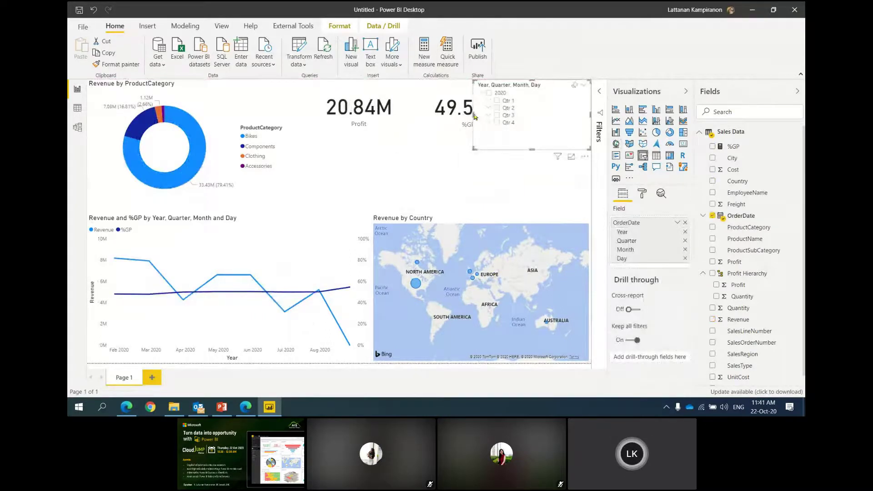
pyautogui.moveTo(474, 113); pyautogui.dragTo(516, 114)
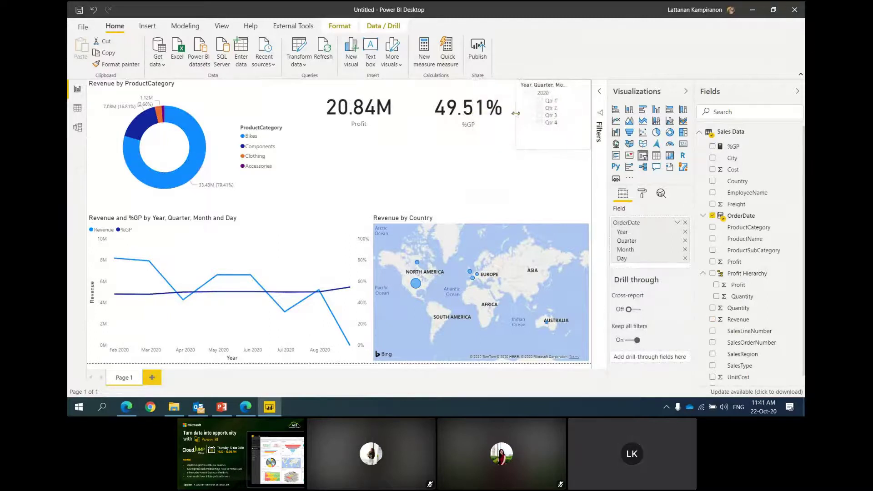
# Step: Change the date slicer's style to Dropdown
pyautogui.rightClick(653, 223)
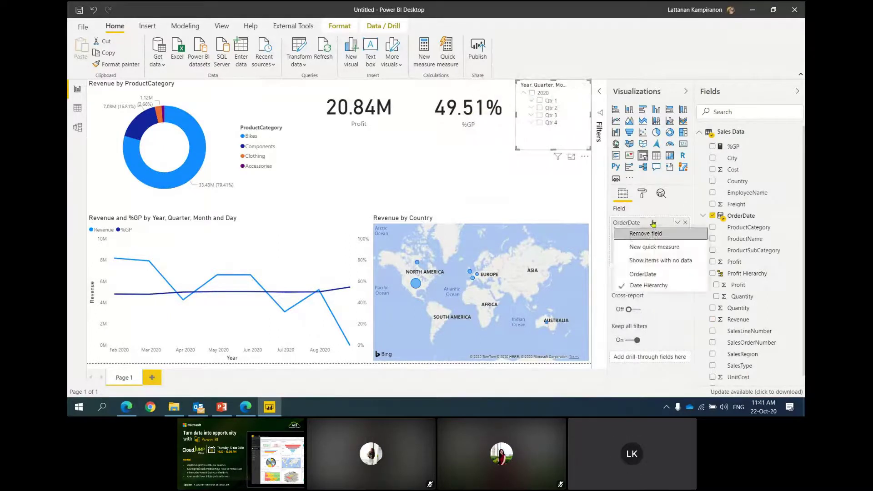
pyautogui.click(587, 91)
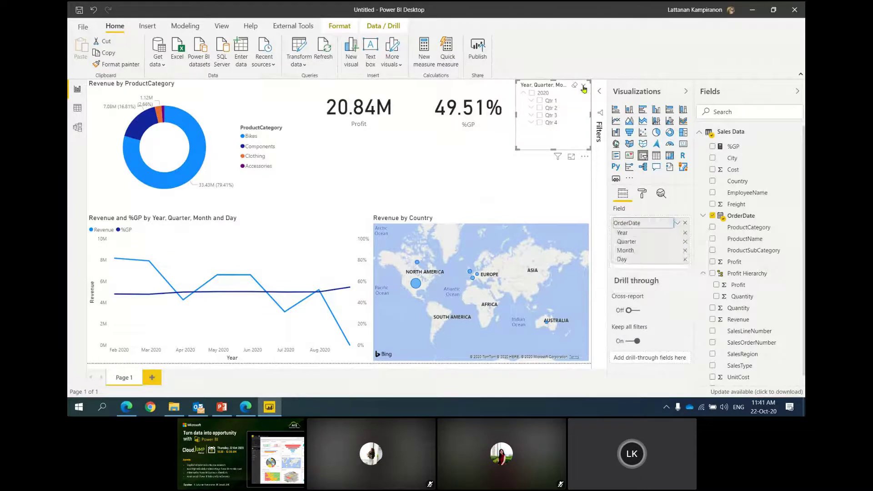
pyautogui.click(585, 88)
pyautogui.click(577, 108)
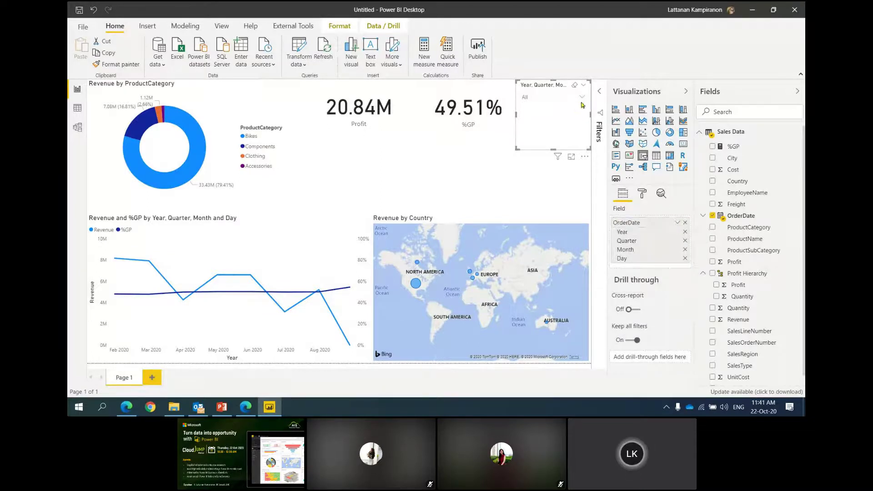
# Step: Switch the slicer from the date hierarchy to the plain OrderDate field and set its style to Between
pyautogui.rightClick(630, 228)
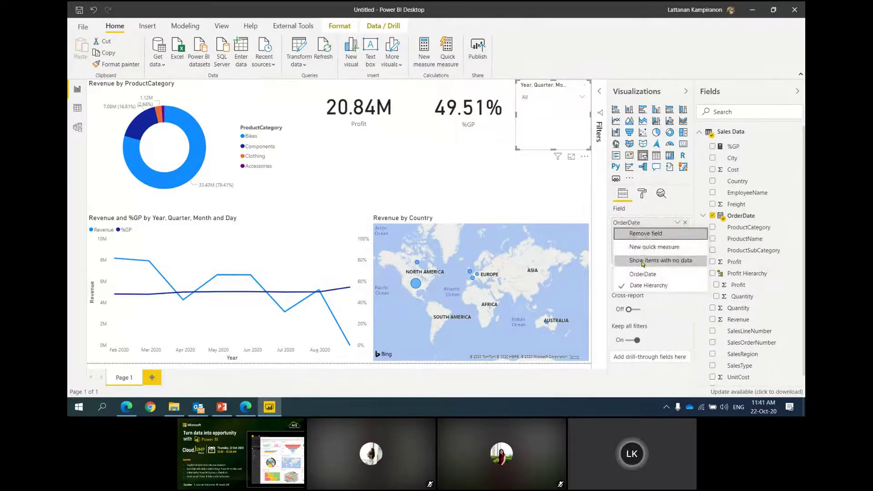
pyautogui.click(633, 275)
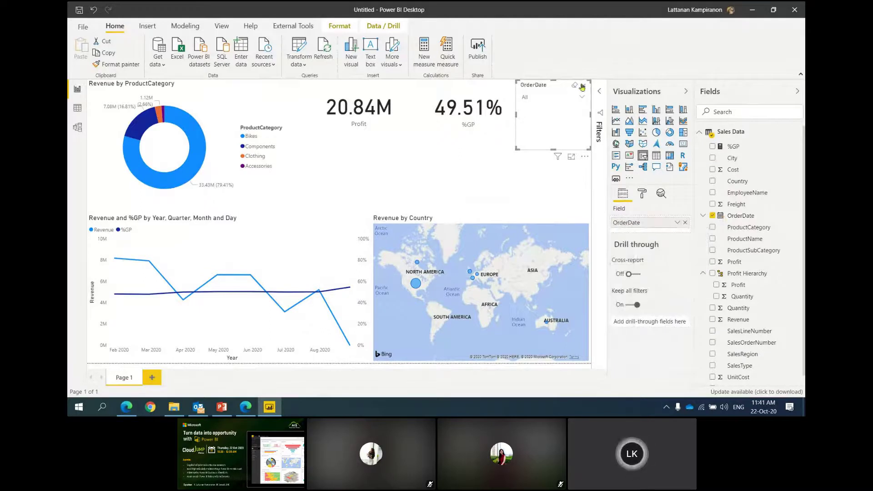
pyautogui.click(584, 86)
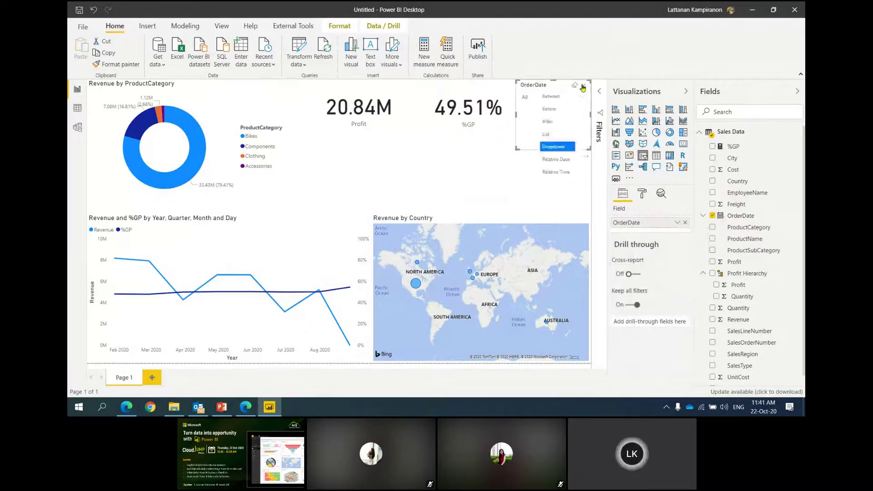
pyautogui.click(553, 97)
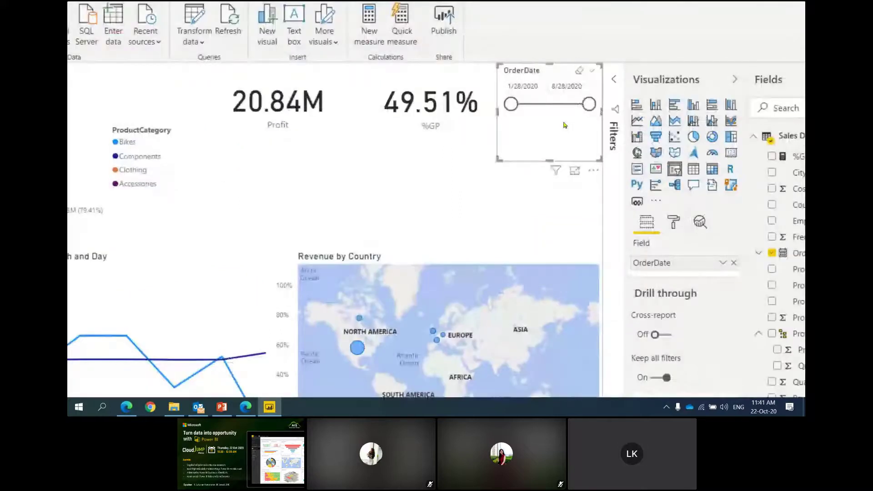
# Step: Change the OrderDate slicer's style to Relative Date, and place it widened just below the %GP card
pyautogui.click(592, 70)
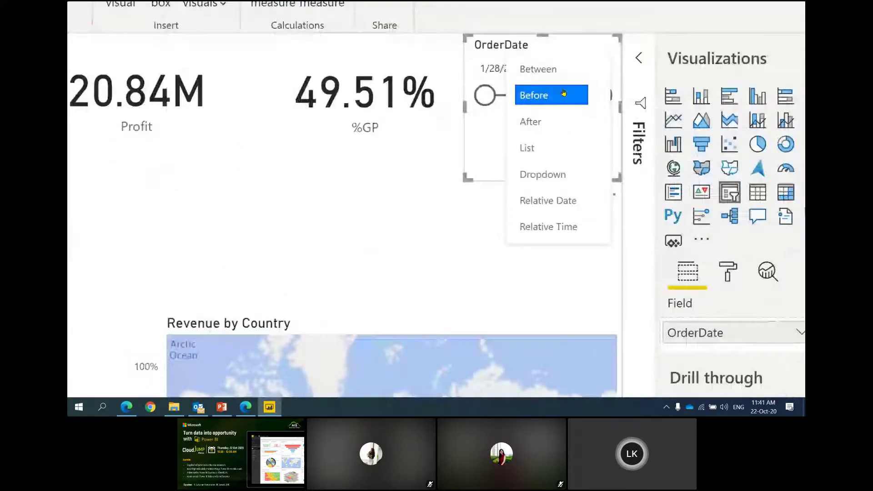
pyautogui.click(551, 203)
pyautogui.moveTo(544, 170); pyautogui.dragTo(451, 257)
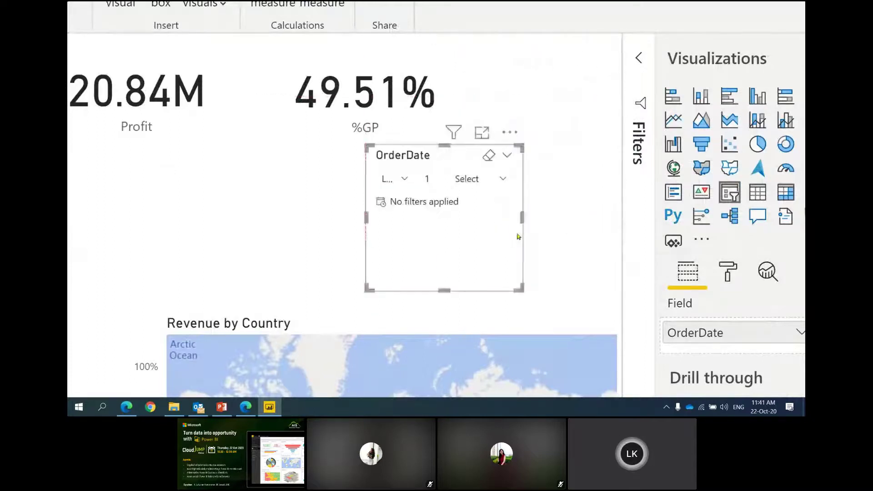
pyautogui.moveTo(522, 218); pyautogui.dragTo(581, 218)
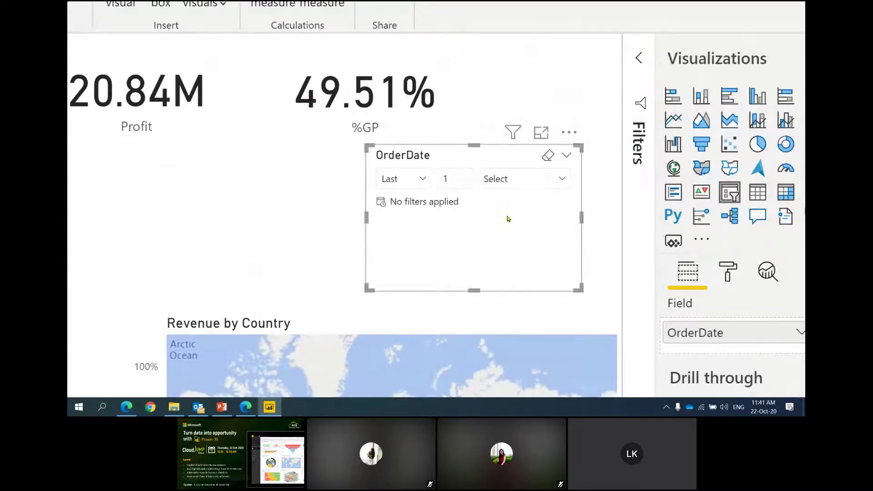
# Step: Test the relative date slicer by filtering the report to This Day, and clear the filter
pyautogui.click(422, 181)
pyautogui.click(391, 255)
pyautogui.click(497, 181)
pyautogui.click(517, 234)
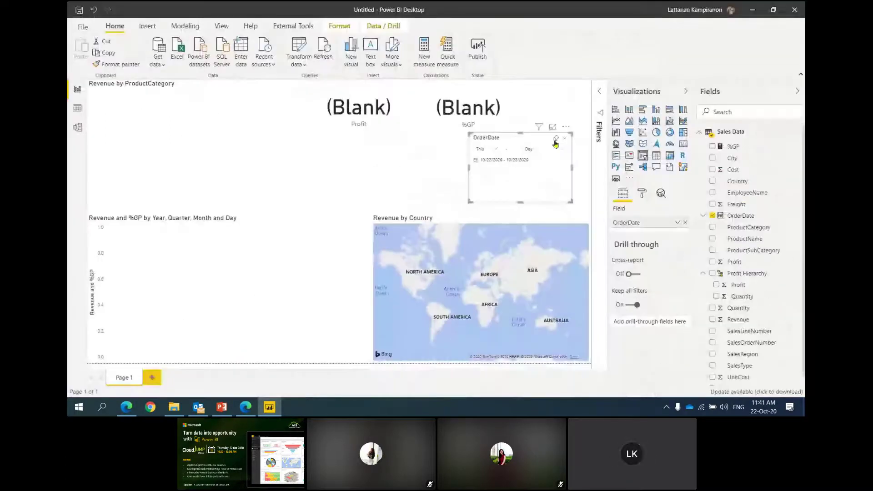
pyautogui.click(555, 142)
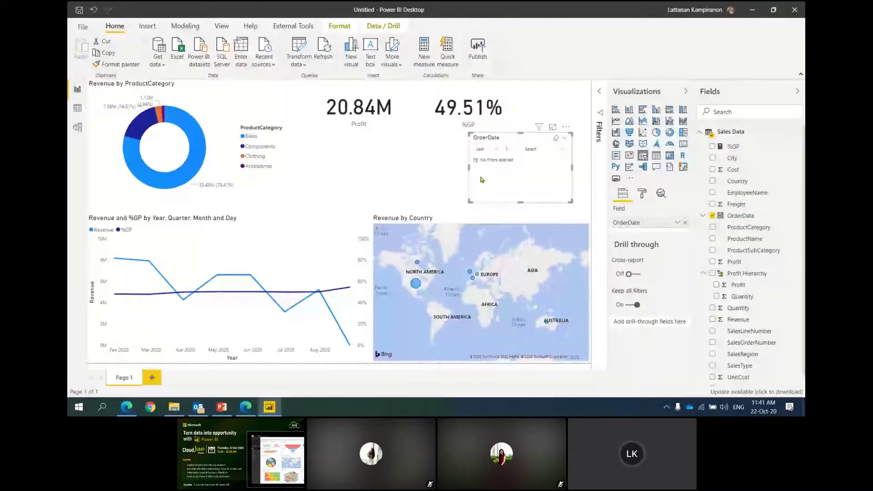
# Step: Move the OrderDate slicer back beside the %GP card and shift the card slightly toward the Profit card
pyautogui.moveTo(482, 179); pyautogui.dragTo(467, 117)
pyautogui.click(467, 117)
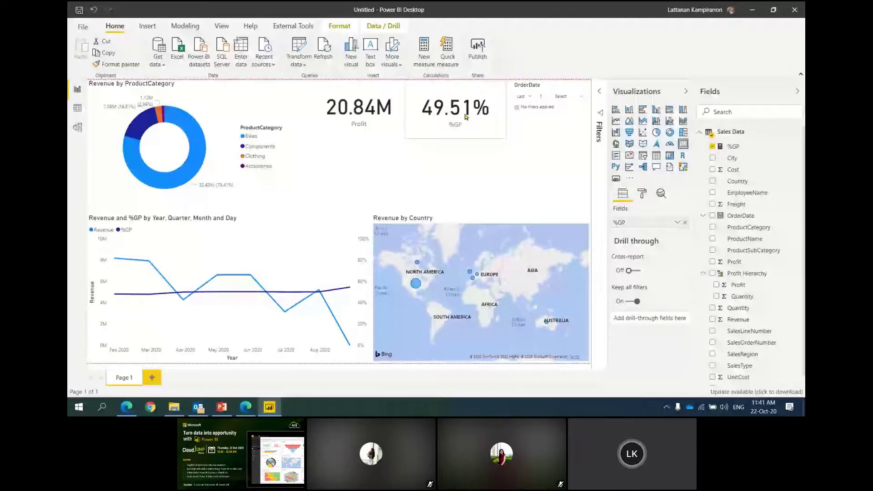
# Step: Add a second report page and place a Q&A visual near the middle of its canvas, discarding the first trial one
pyautogui.click(152, 377)
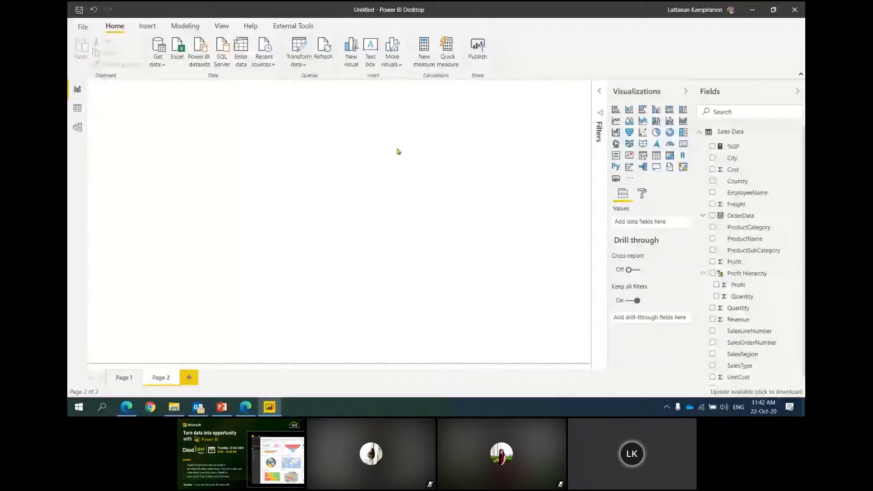
pyautogui.doubleClick(239, 161)
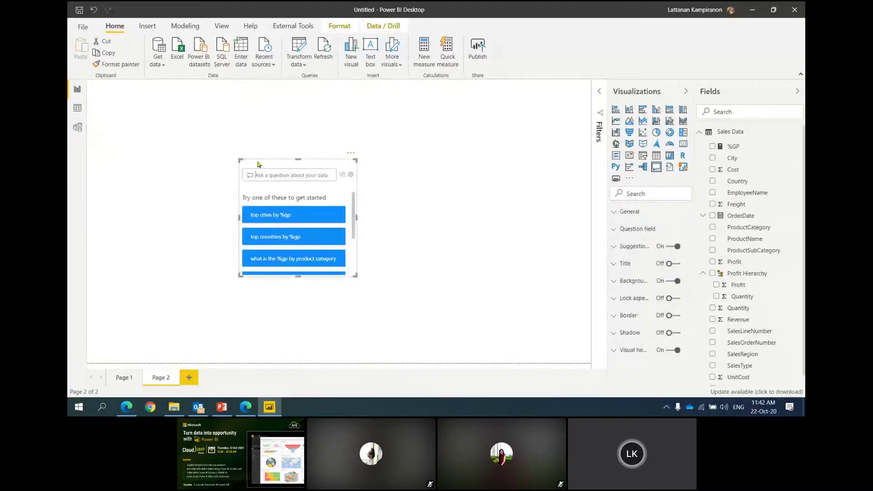
pyautogui.press('Delete')
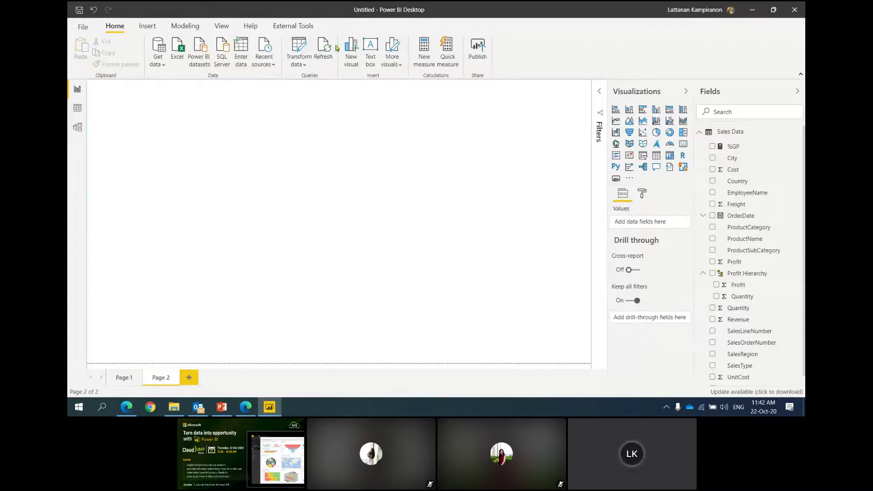
pyautogui.click(149, 25)
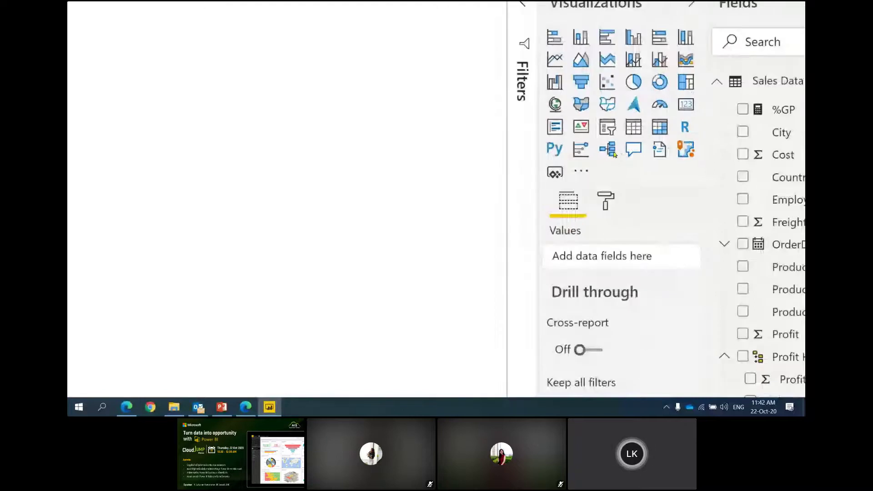
pyautogui.doubleClick(296, 171)
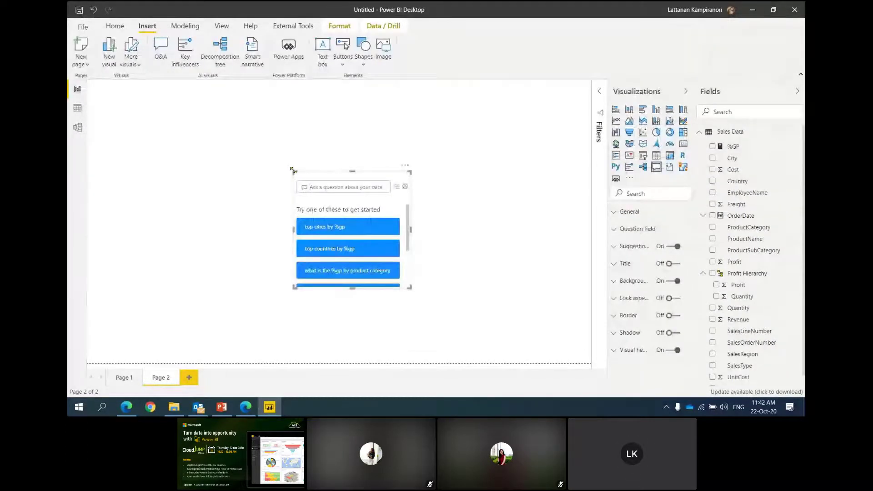
# Step: Enlarge the Q&A visual, move it toward the page's upper middle, and expand its full list of suggested questions
pyautogui.moveTo(411, 288); pyautogui.dragTo(527, 333)
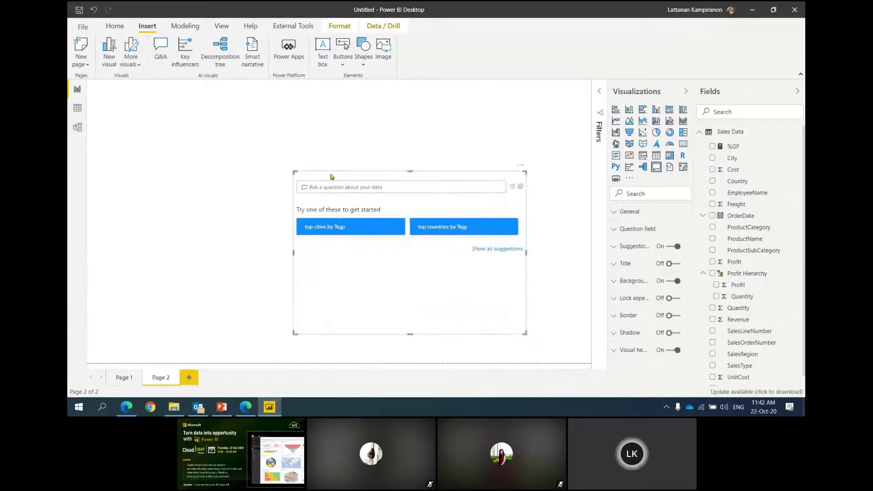
pyautogui.moveTo(308, 162); pyautogui.dragTo(250, 131)
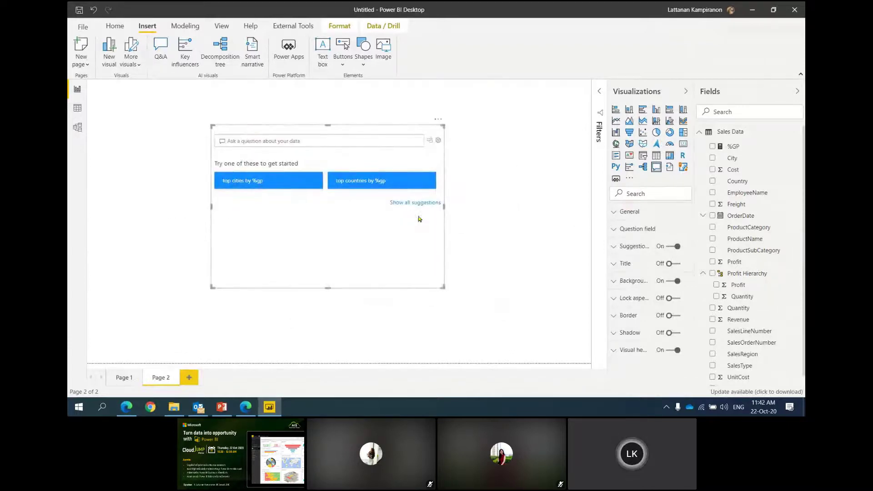
pyautogui.click(446, 292)
pyautogui.click(432, 277)
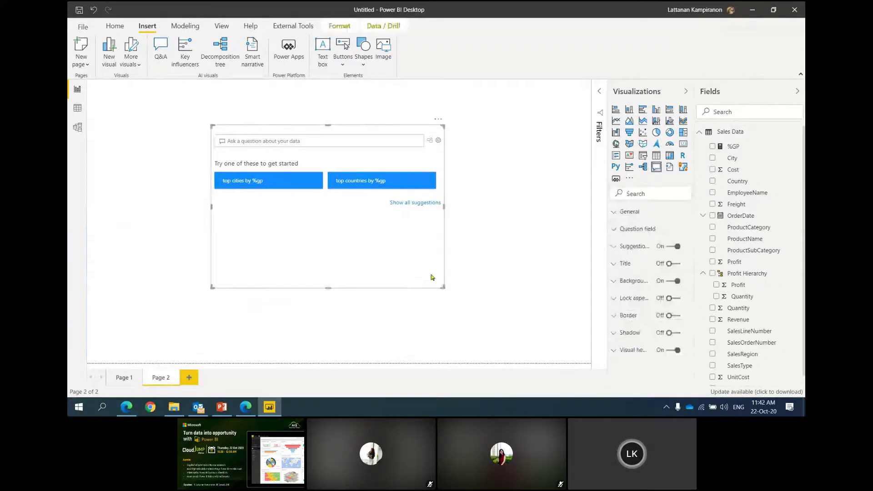
pyautogui.moveTo(444, 288); pyautogui.dragTo(462, 306)
pyautogui.click(417, 235)
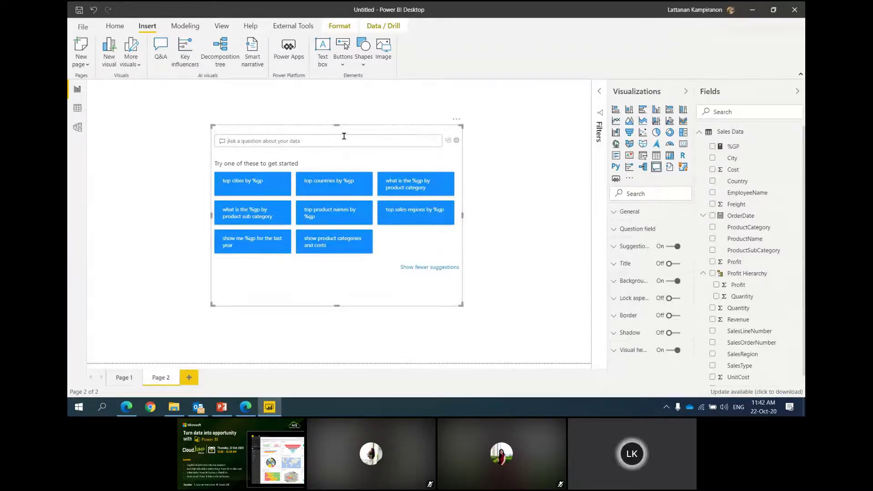
# Step: Ask the Q&A visual for "quantity" and extend the question to "quantity trend"
pyautogui.write('qu')
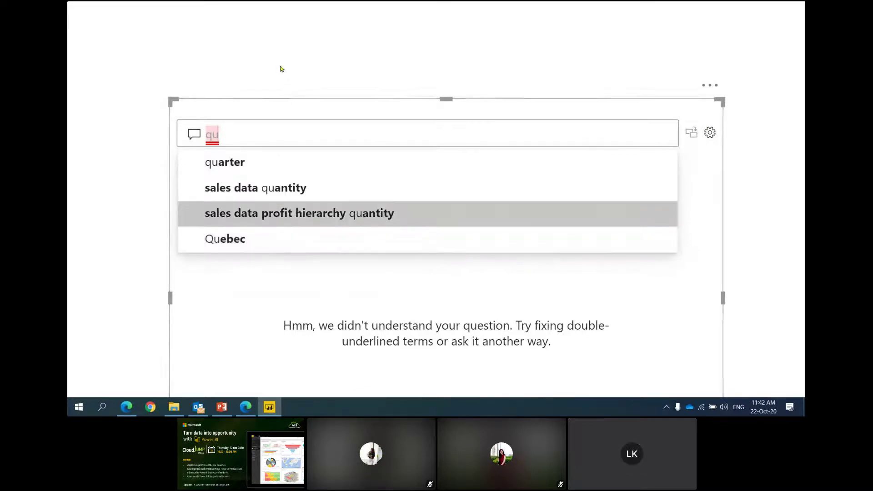
pyautogui.write('a')
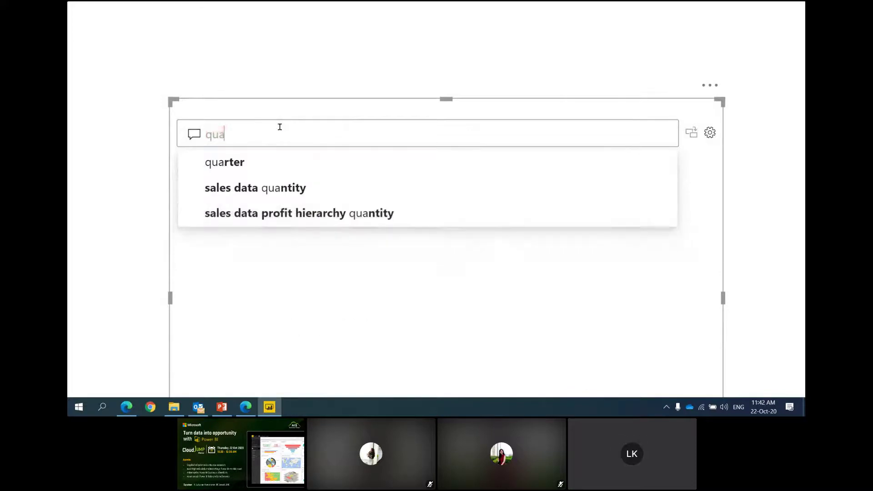
pyautogui.write('nti')
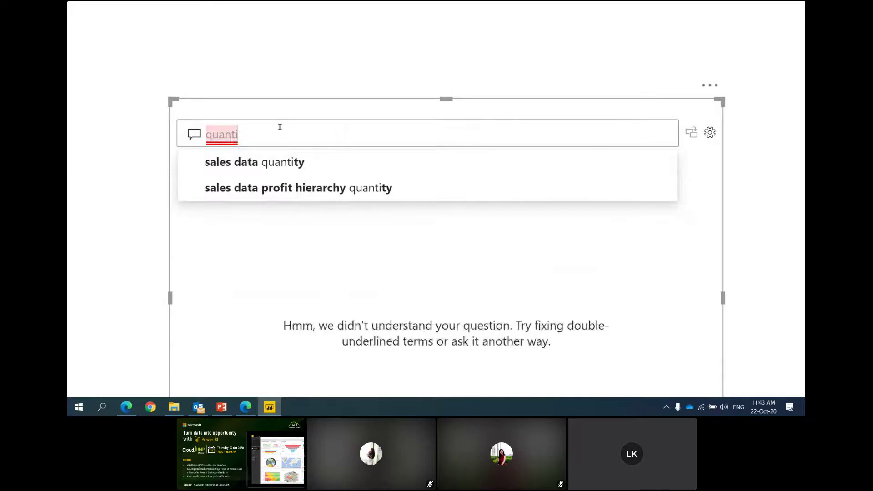
pyautogui.write('ty')
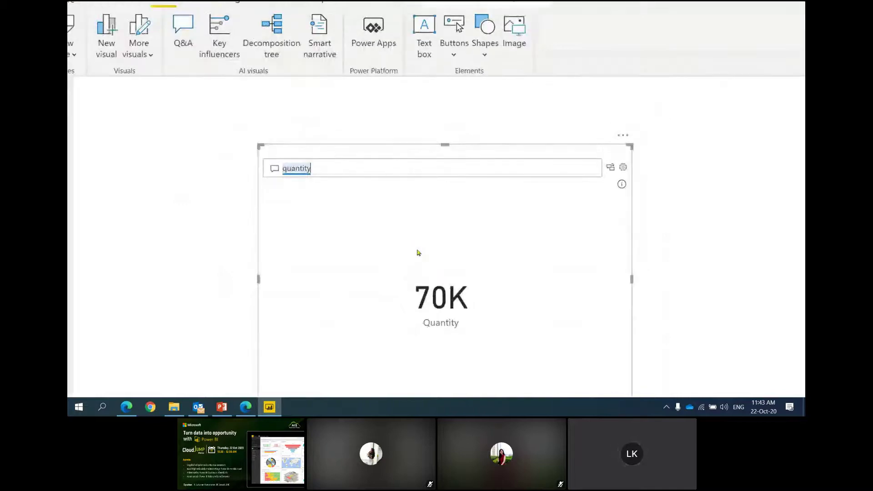
pyautogui.click(353, 148)
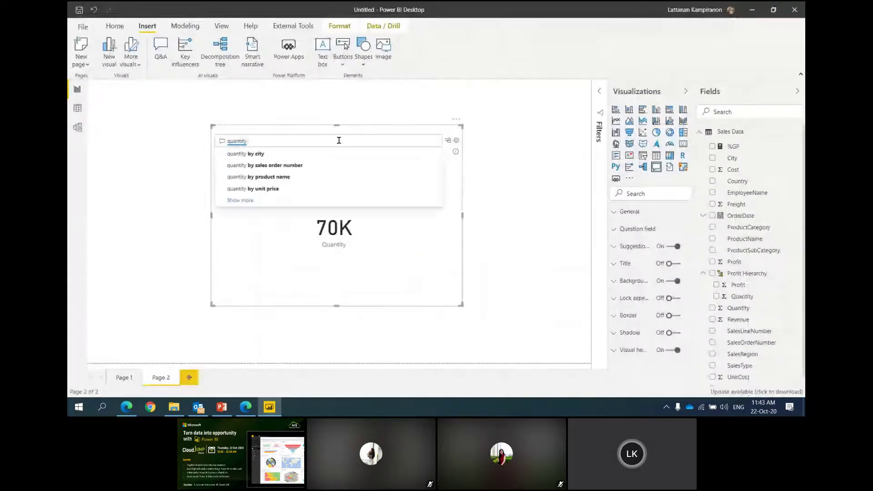
pyautogui.write('tre')
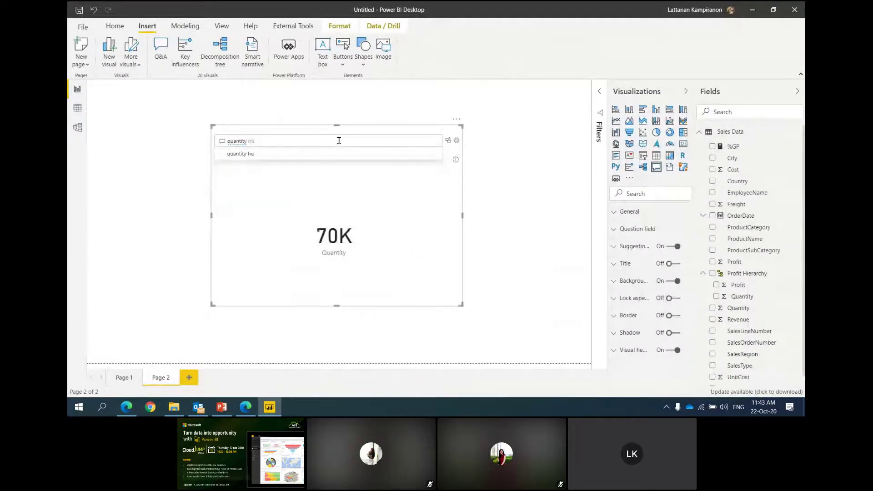
pyautogui.write('ed')
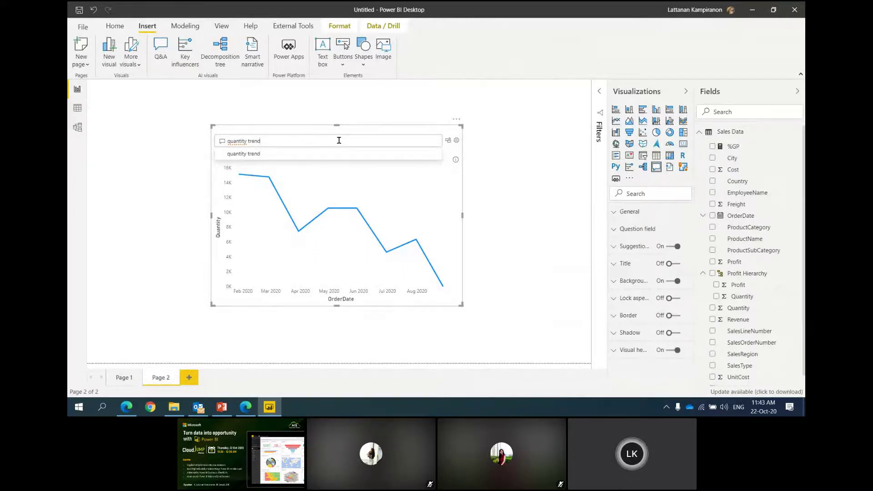
# Step: Replace the Q&A question with "top 10 productname"
pyautogui.press('BackSpace')
pyautogui.press('BackSpace')
pyautogui.press('BackSpace')
pyautogui.press('BackSpace')
pyautogui.press('BackSpace')
pyautogui.press('BackSpace')
pyautogui.press('BackSpace')
pyautogui.press('BackSpace')
pyautogui.press('BackSpace')
pyautogui.press('BackSpace')
pyautogui.press('BackSpace')
pyautogui.press('BackSpace')
pyautogui.press('BackSpace')
pyautogui.press('BackSpace')
pyautogui.write('top')
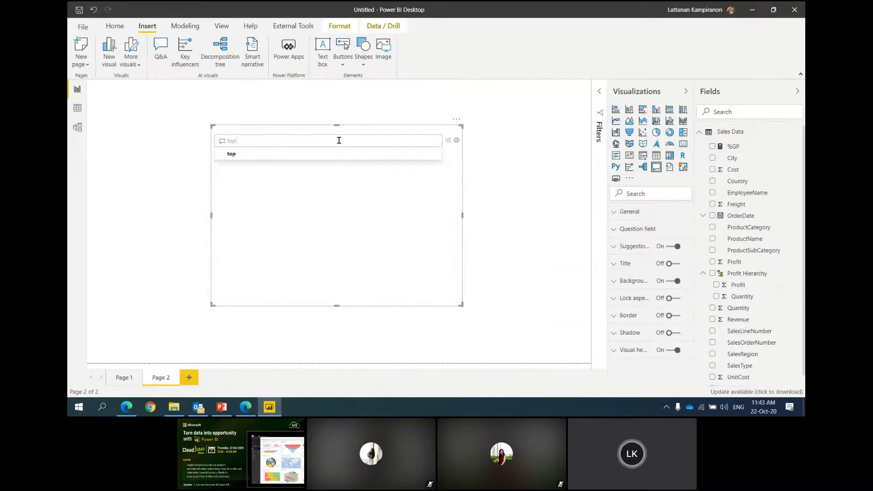
pyautogui.write(' 10')
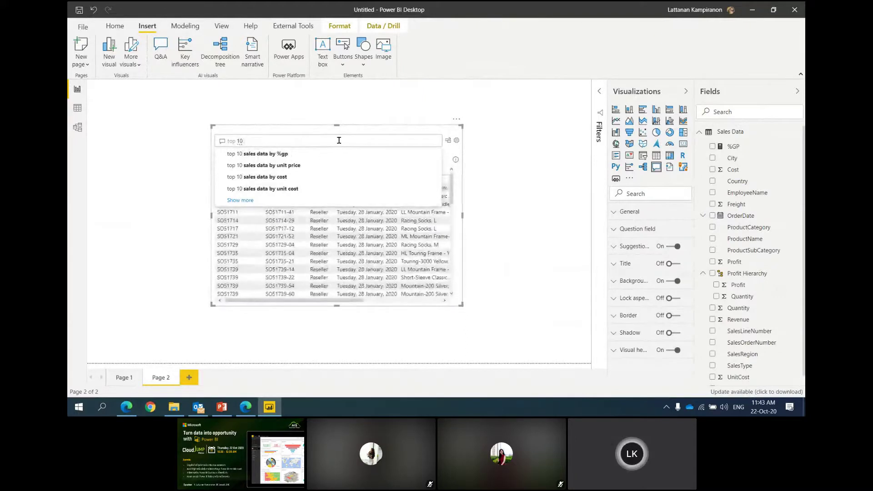
pyautogui.write(' pro')
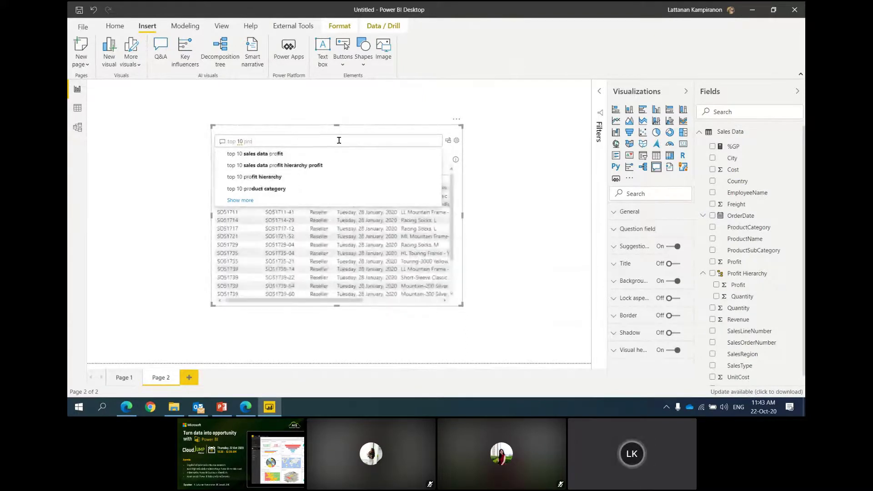
pyautogui.write('ductnam')
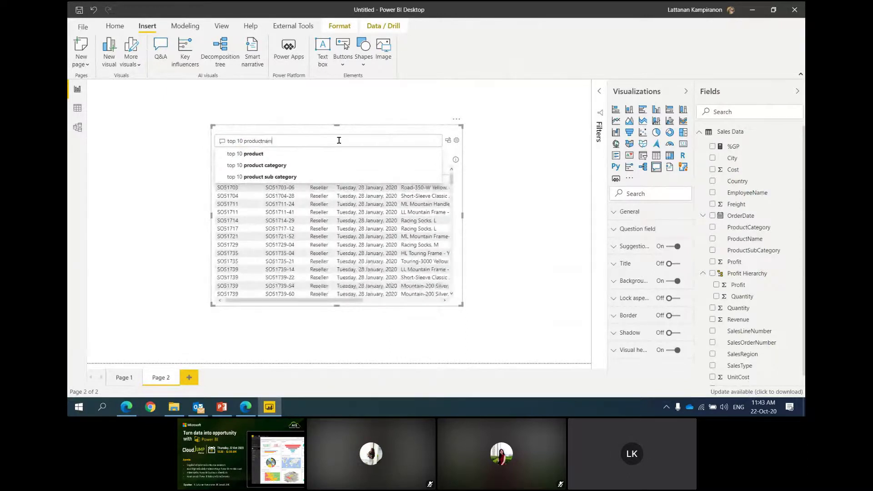
pyautogui.write('e')
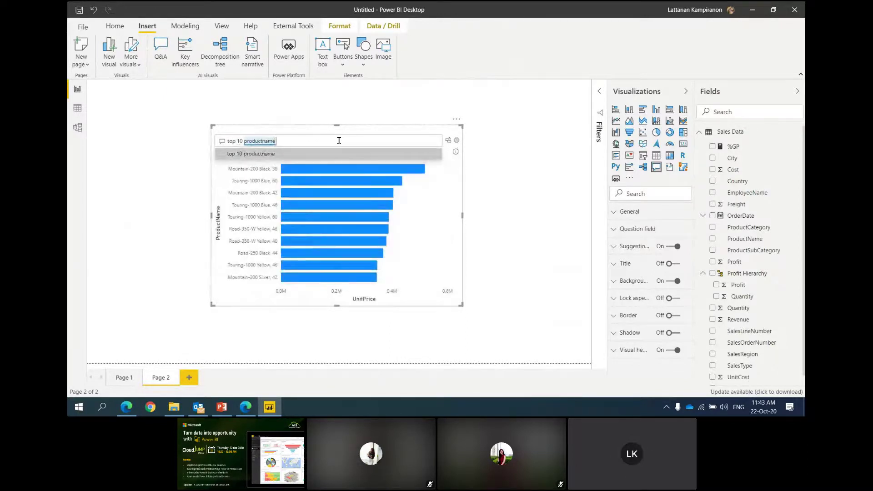
pyautogui.press('Return')
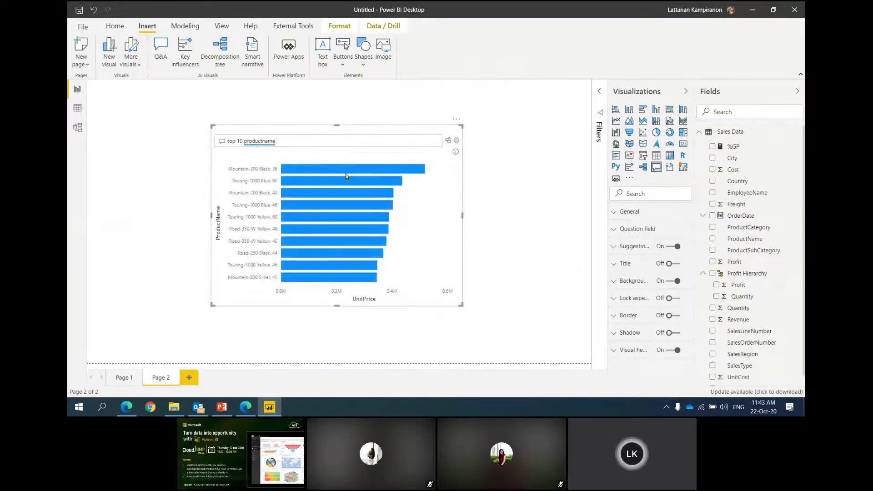
# Step: Extend the question to "top 10 productname by revenue" and inspect the details of the Mountain-200 Black, 38 bar
pyautogui.moveTo(346, 173)
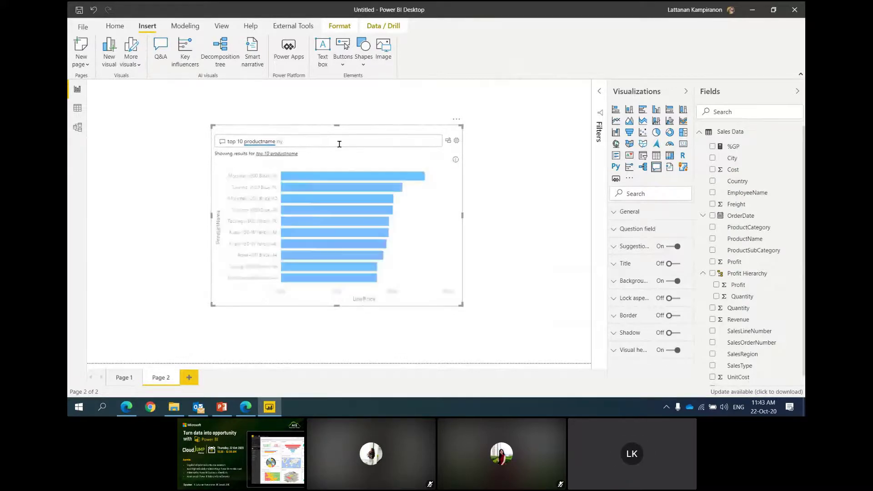
pyautogui.write('re')
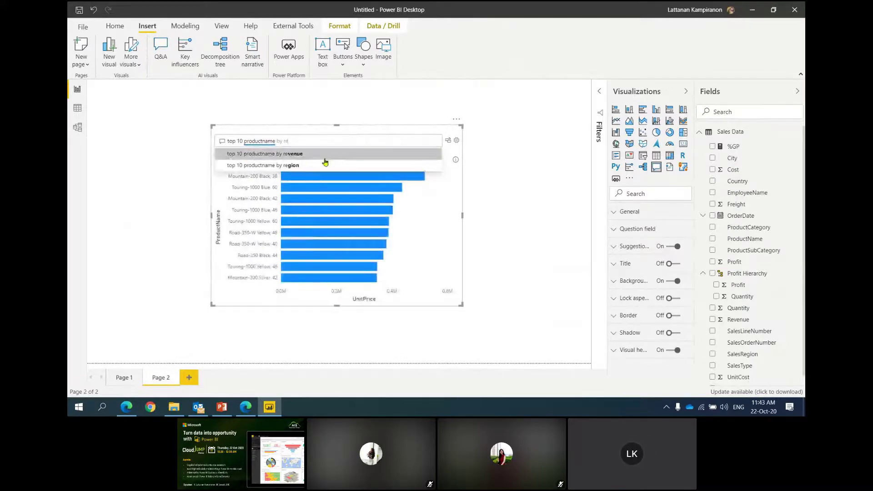
pyautogui.click(326, 155)
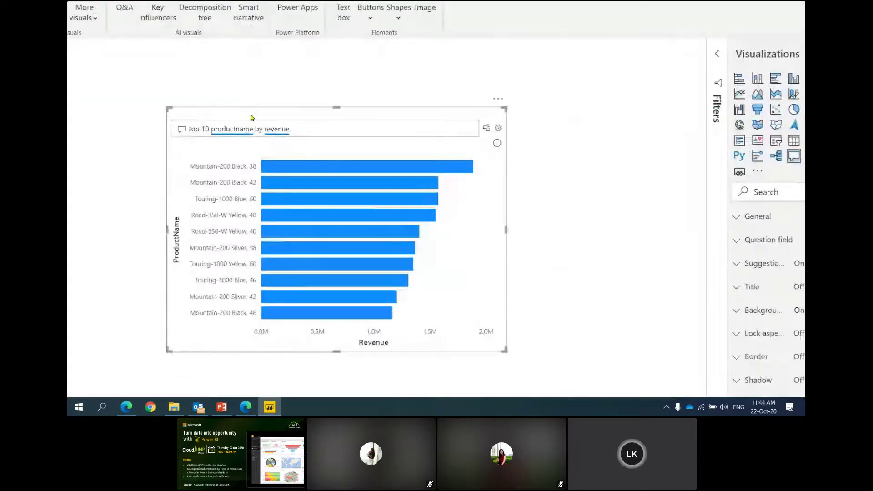
pyautogui.moveTo(314, 145)
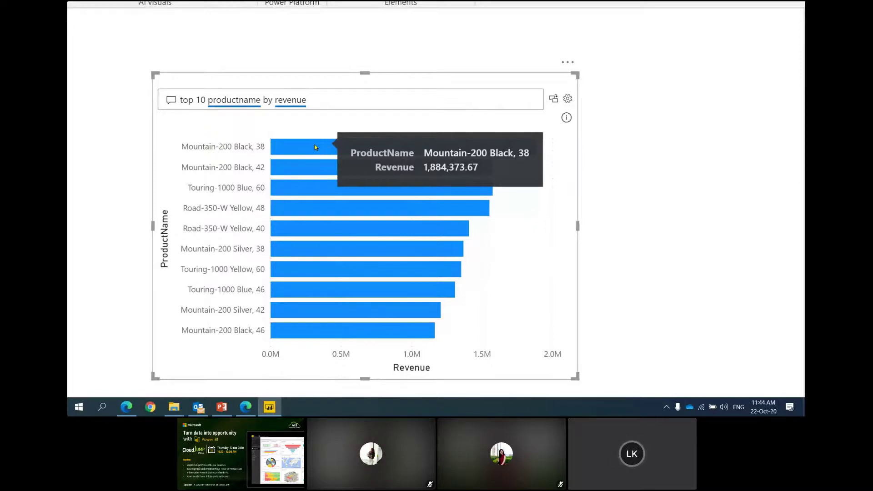
pyautogui.press('super+minus')
pyautogui.press('super+minus')
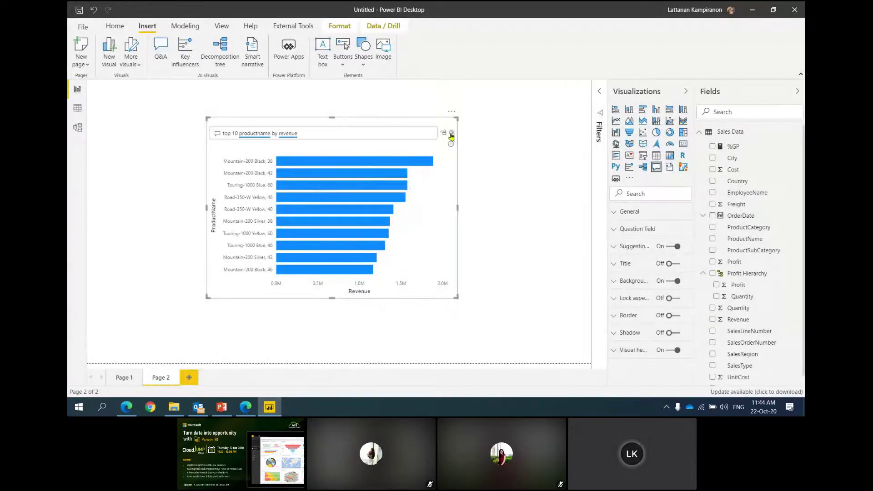
# Step: Replace the Q&A question with "revenue trend"
pyautogui.moveTo(357, 135); pyautogui.dragTo(213, 144)
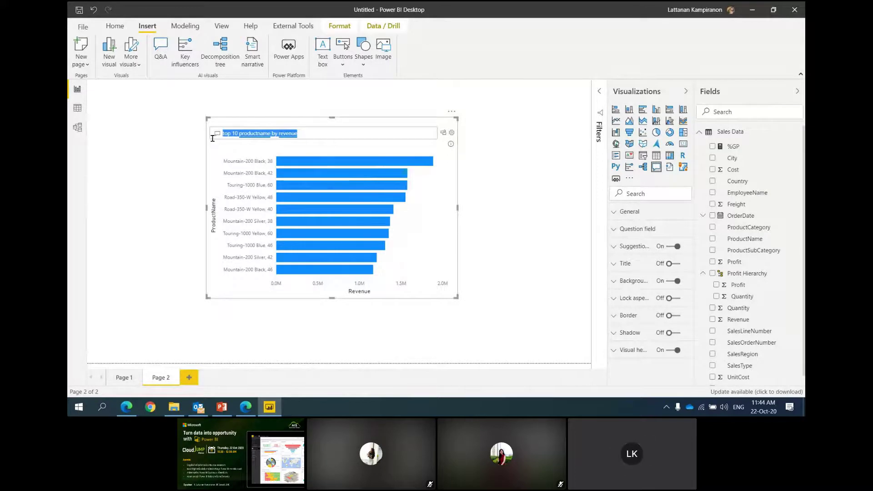
pyautogui.press('BackSpace')
pyautogui.write('reve')
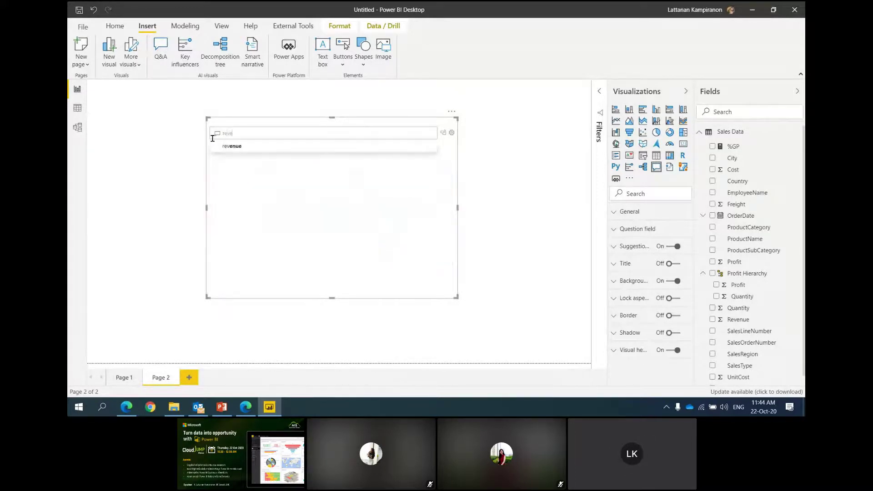
pyautogui.write('nue')
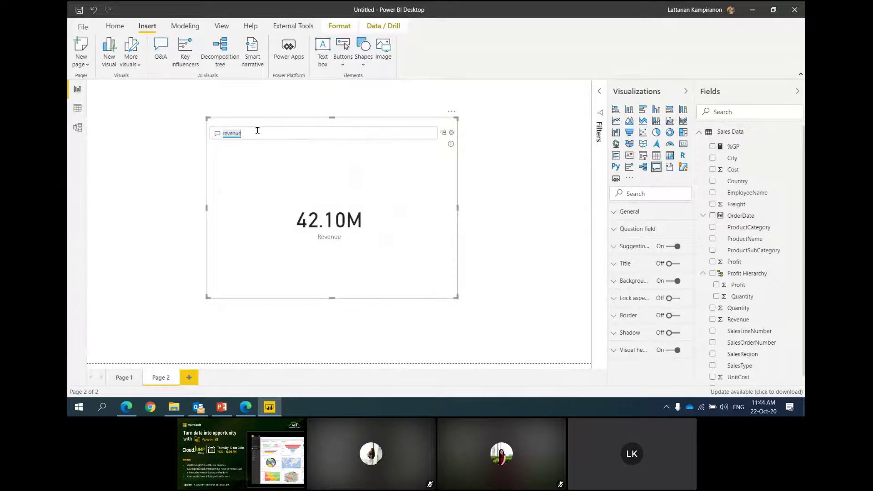
pyautogui.write(' tre')
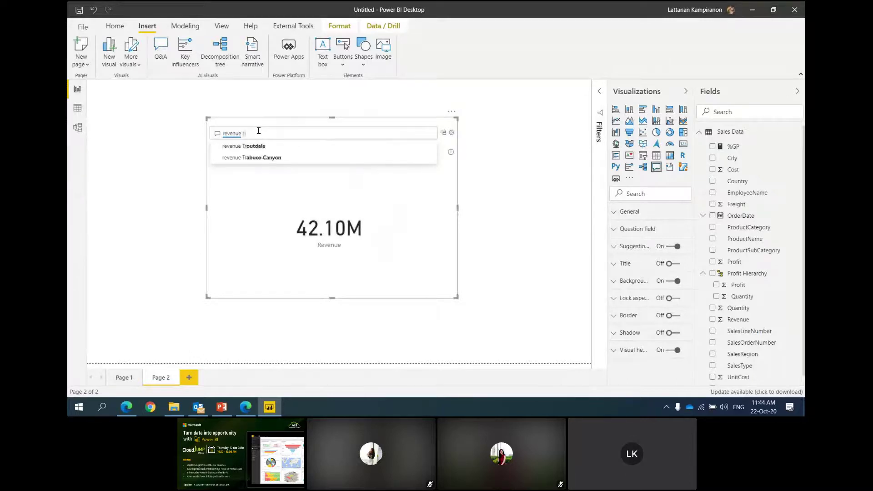
pyautogui.write('n')
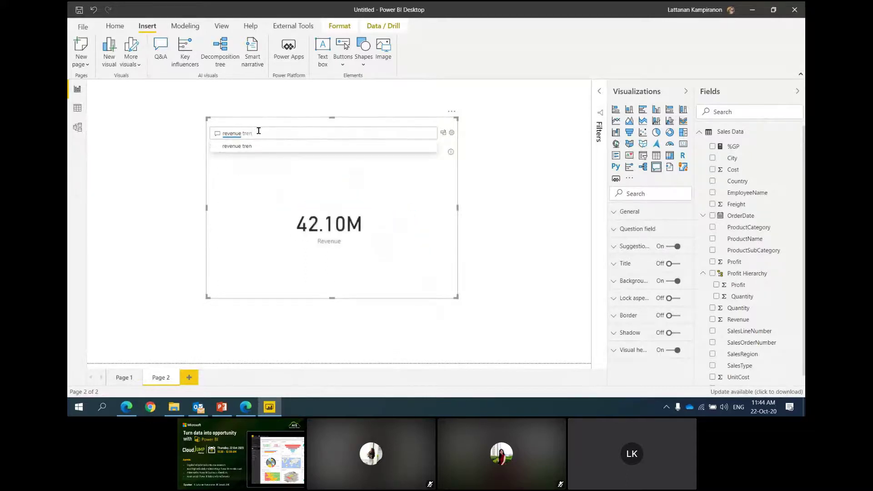
pyautogui.write('d')
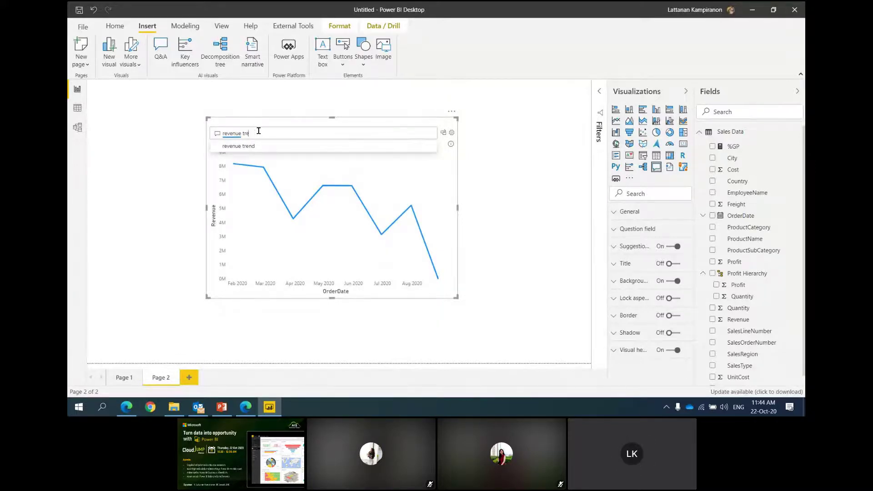
# Step: Swap the word "trend" in the revenue question for the Thai term "แนวโน้ม"
pyautogui.press('BackSpace')
pyautogui.press('`')
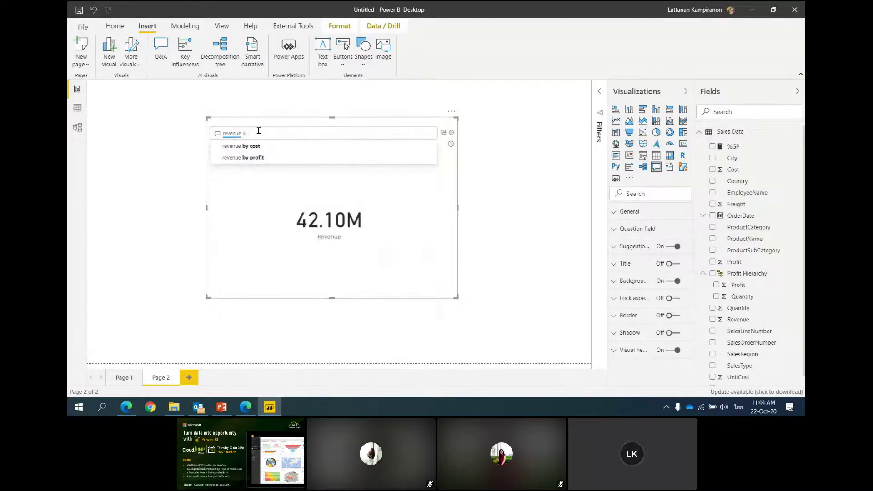
pyautogui.write('แนวโน')
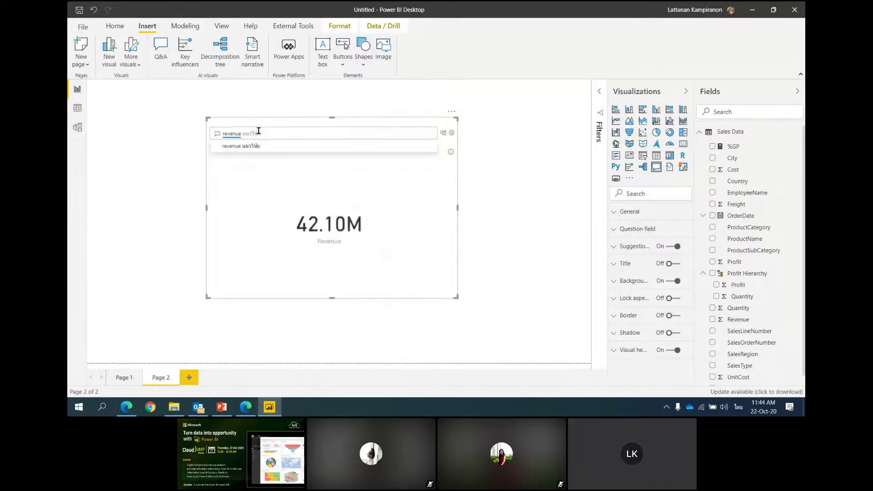
pyautogui.write('้ม')
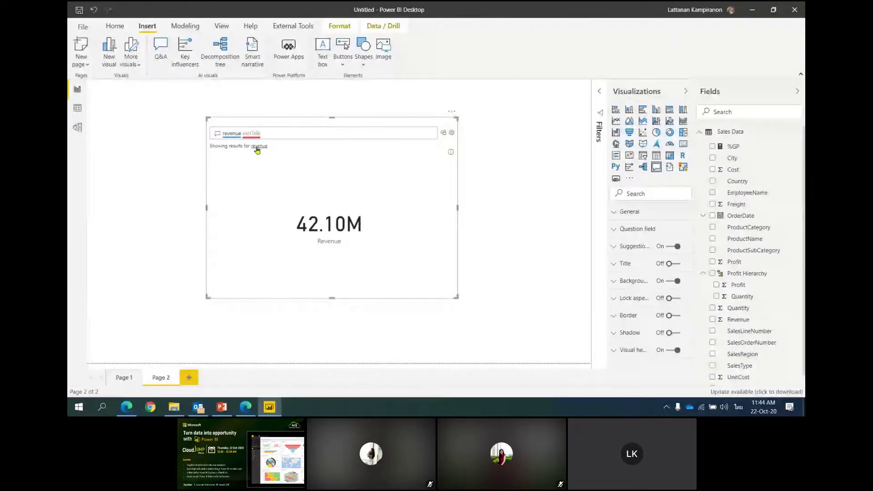
pyautogui.moveTo(253, 141)
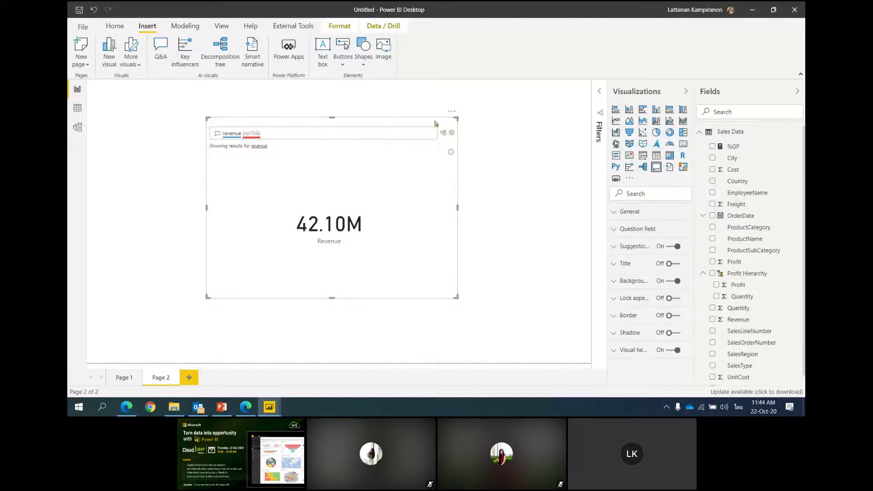
# Step: Teach Q&A that "แนวโน้ม" refers to "trend", save the definition, and move the Q&A visual to the page's upper-left corner
pyautogui.click(452, 133)
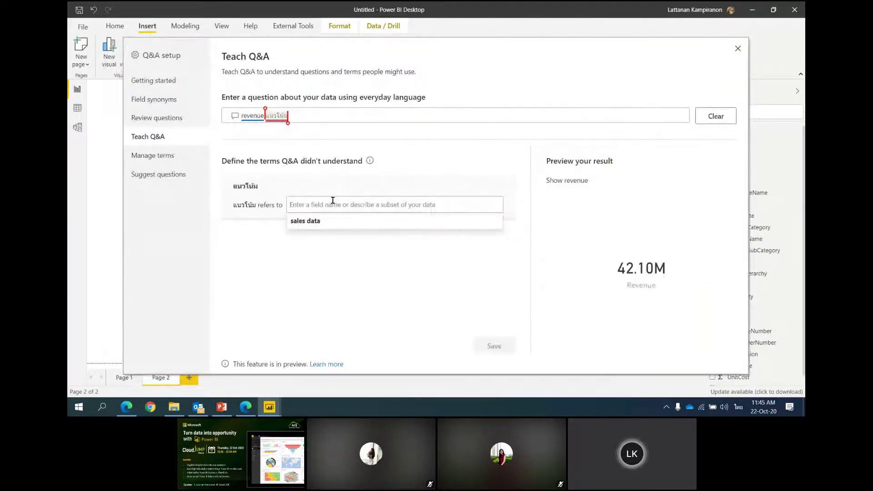
pyautogui.write('ะพำ')
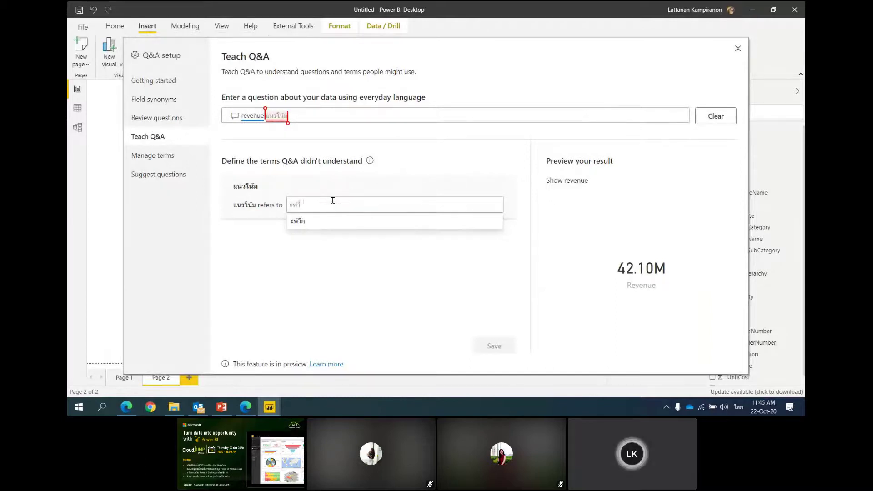
pyautogui.press('BackSpace')
pyautogui.press('BackSpace')
pyautogui.press('BackSpace')
pyautogui.hotkey('alt', 'shift')
pyautogui.write('tre')
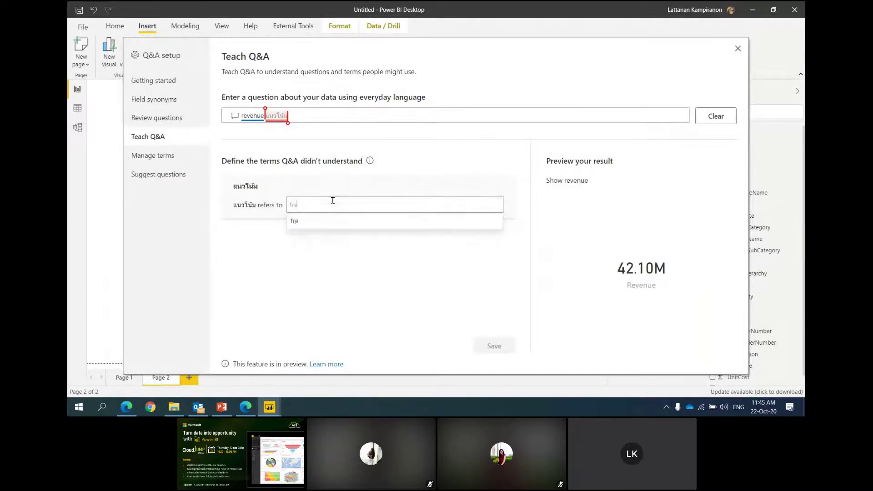
pyautogui.write('nd')
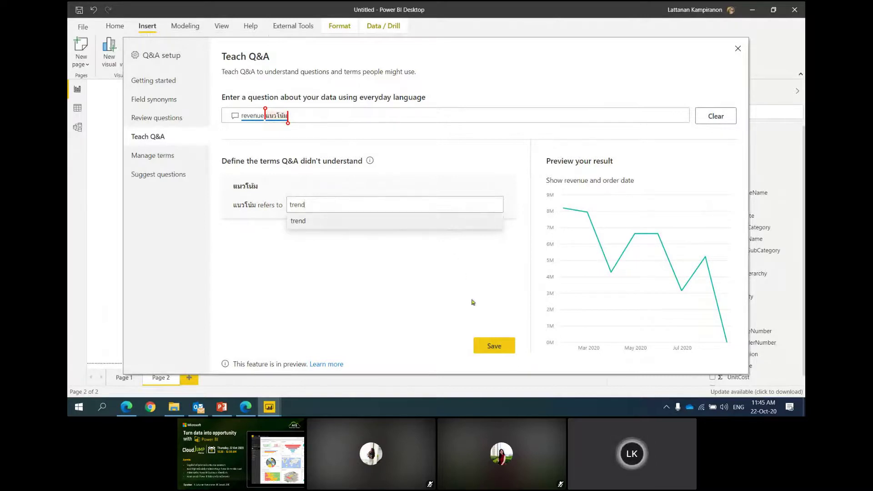
pyautogui.click(484, 342)
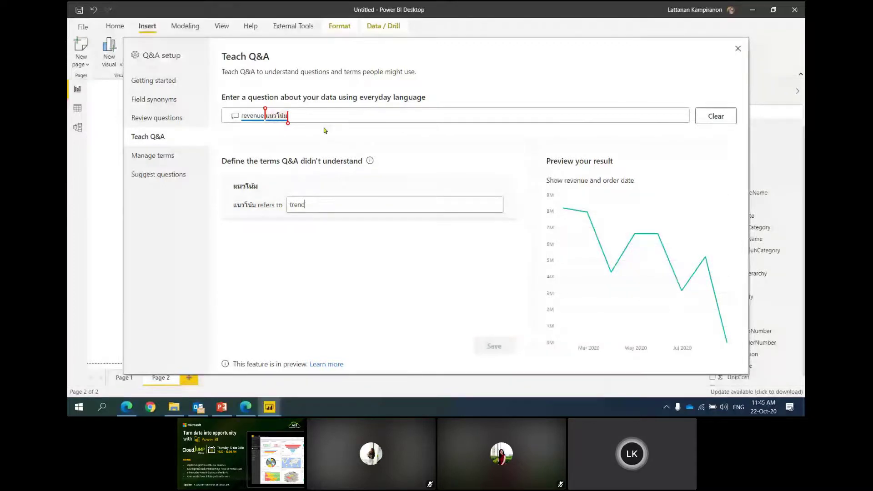
pyautogui.click(738, 48)
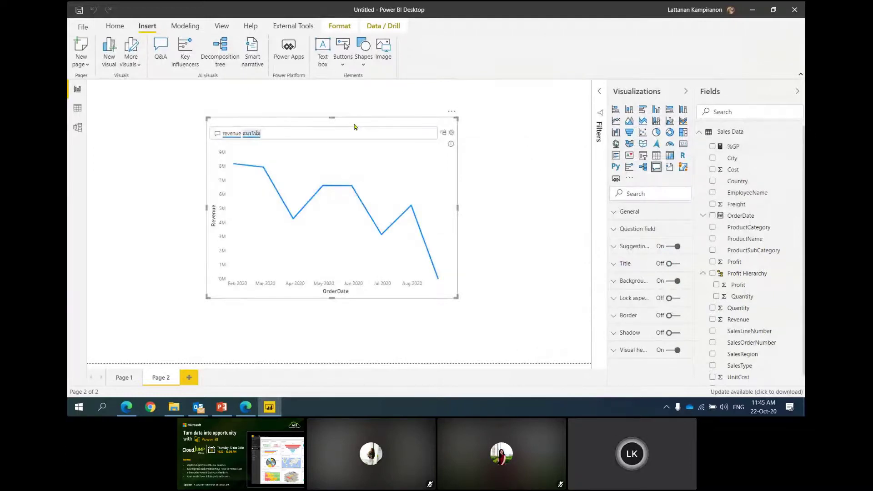
pyautogui.moveTo(355, 127); pyautogui.dragTo(236, 89)
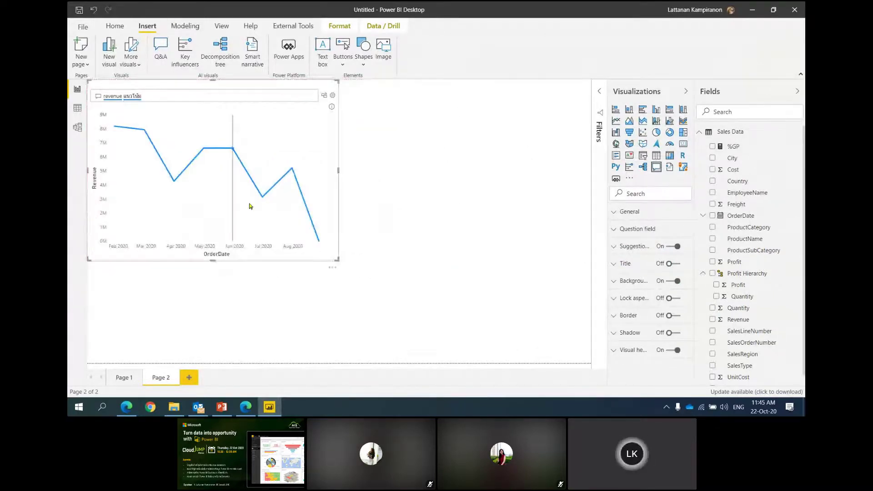
# Step: Replace the Q&A visual on Page 2 with a decomposition tree enlarged to fill the whole page
pyautogui.moveTo(338, 260); pyautogui.dragTo(320, 200)
pyautogui.click(386, 189)
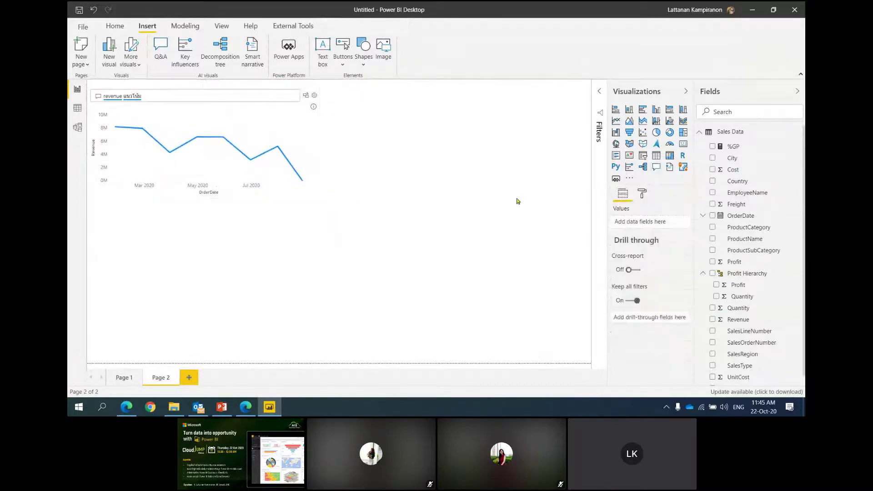
pyautogui.click(282, 87)
pyautogui.press('Delete')
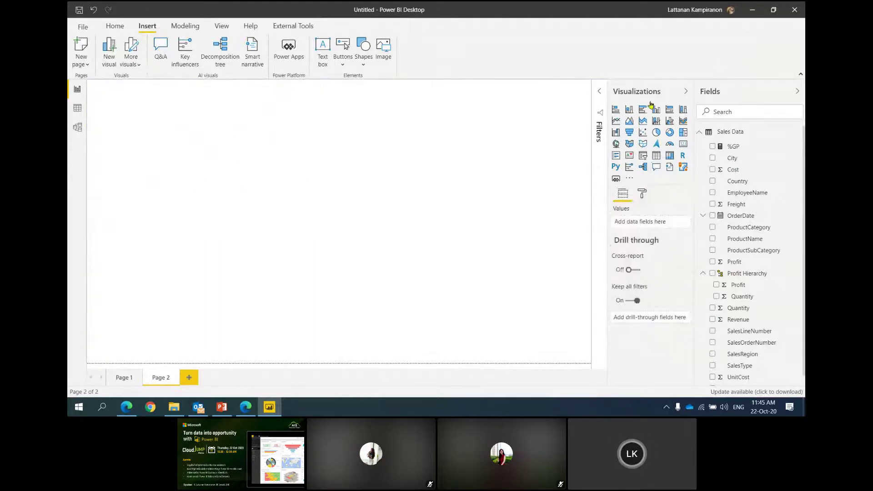
pyautogui.click(643, 167)
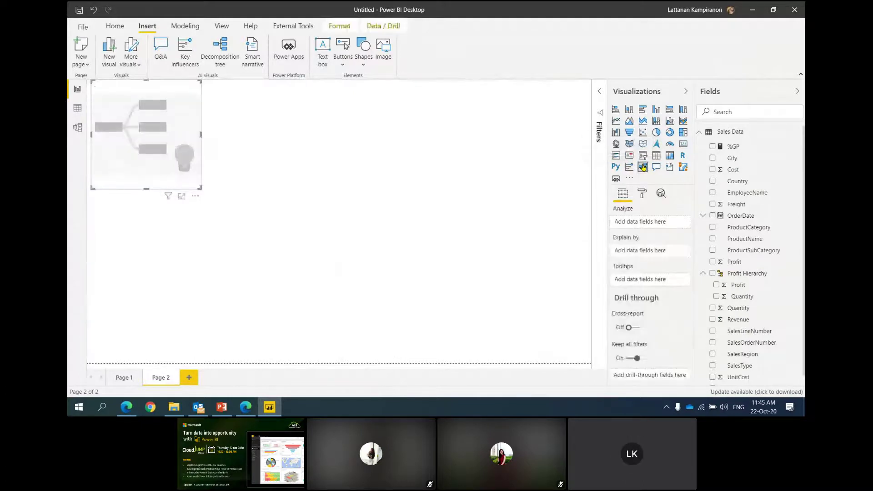
pyautogui.moveTo(199, 185); pyautogui.dragTo(590, 363)
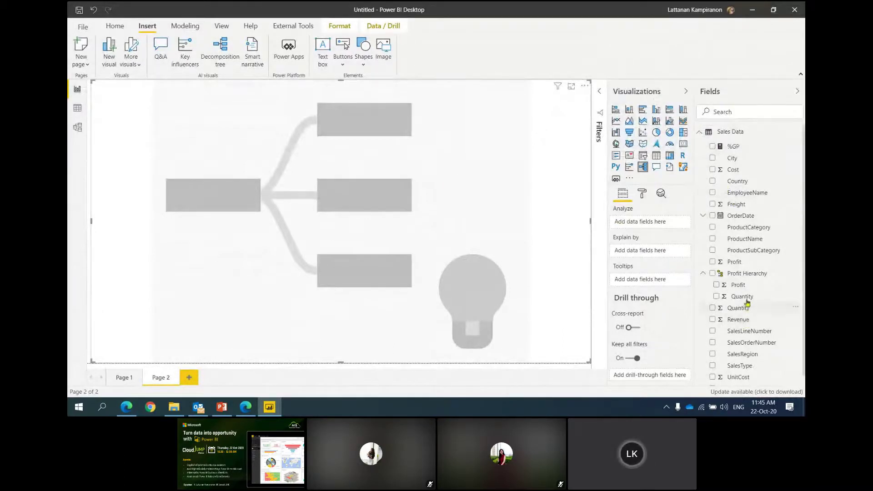
# Step: Delete the Profit Hierarchy from the Sales Data table
pyautogui.rightClick(737, 275)
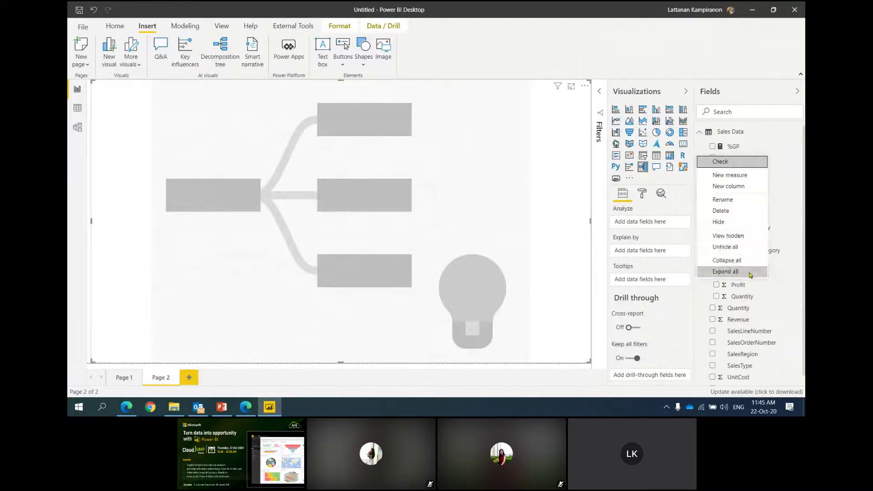
pyautogui.click(738, 209)
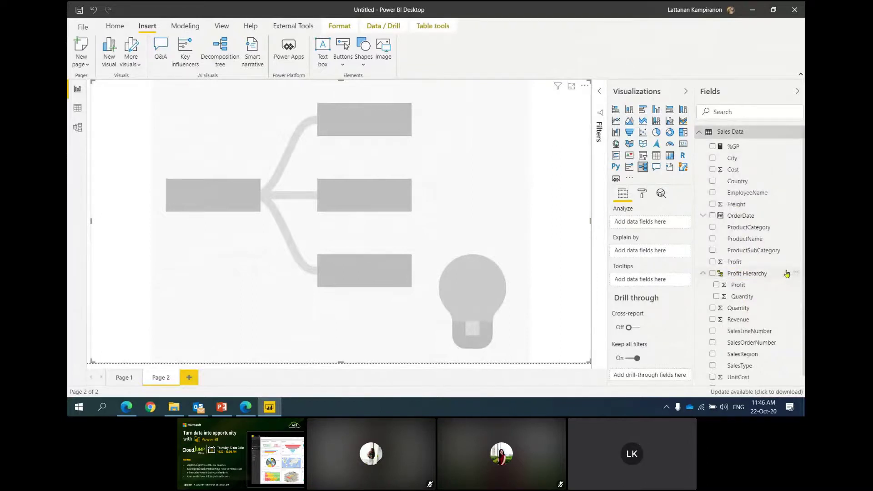
pyautogui.click(793, 276)
pyautogui.click(739, 210)
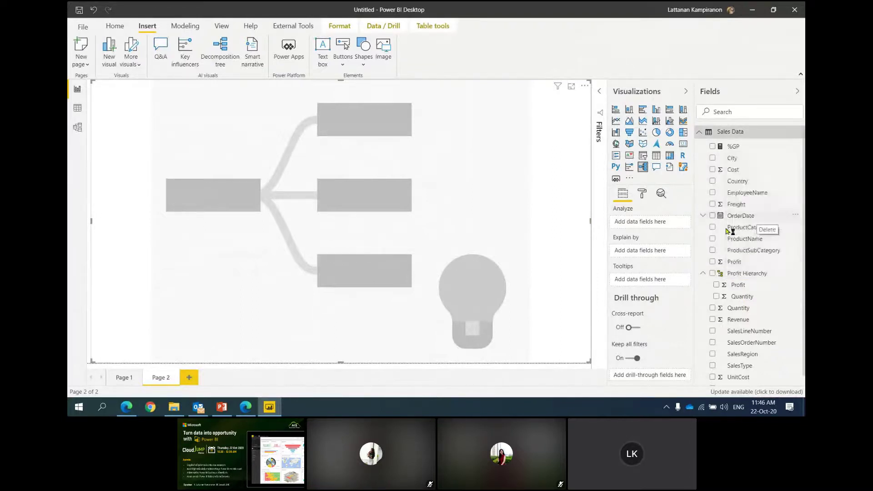
pyautogui.click(483, 219)
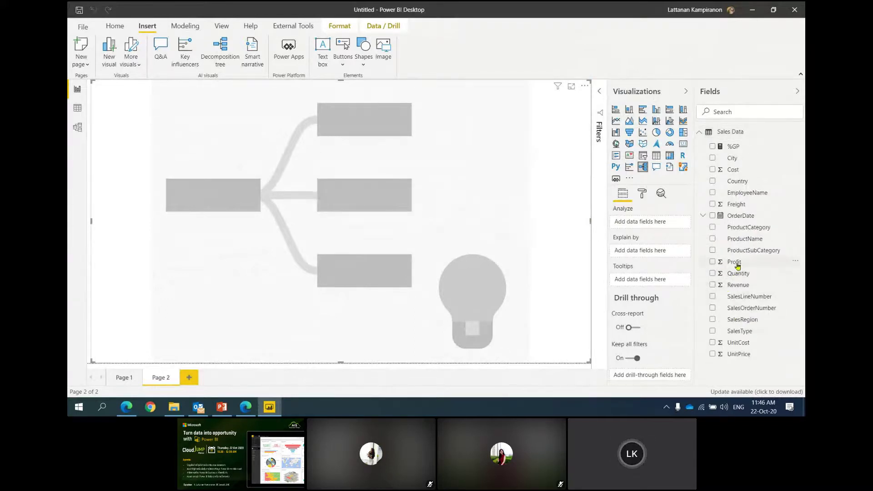
# Step: Set the decomposition tree to analyze Profit, explained by Country, EmployeeName, City, ProductCategory, ProductName and ProductSubCategory
pyautogui.moveTo(735, 263); pyautogui.dragTo(646, 224)
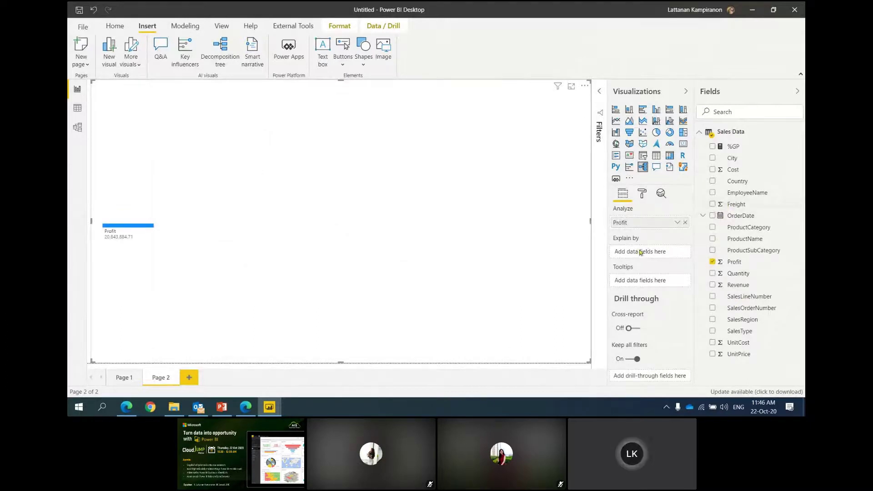
pyautogui.click(712, 182)
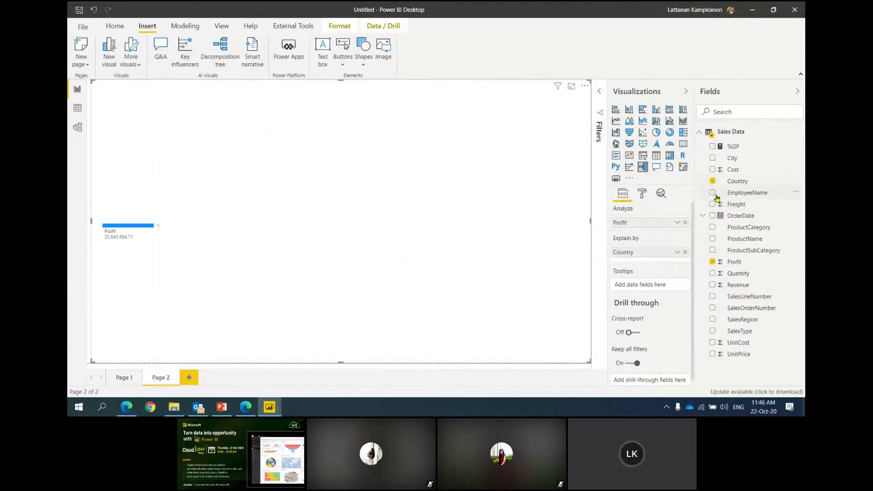
pyautogui.click(713, 193)
pyautogui.click(713, 158)
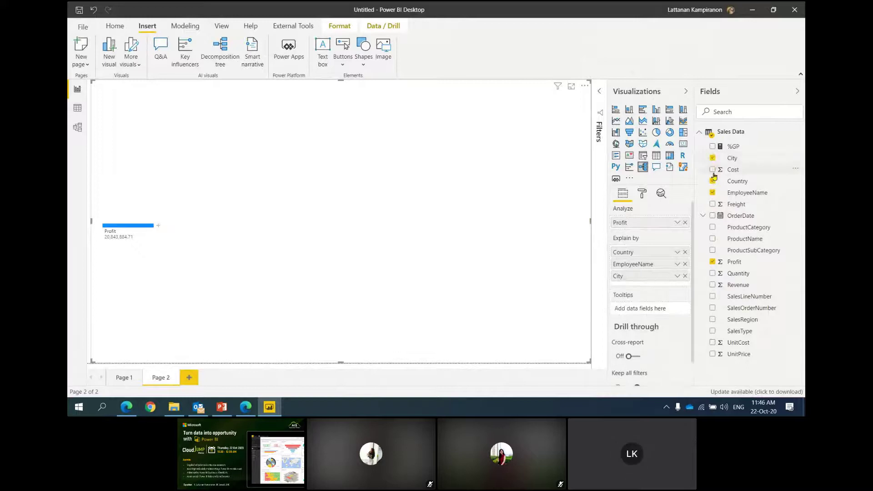
pyautogui.click(713, 227)
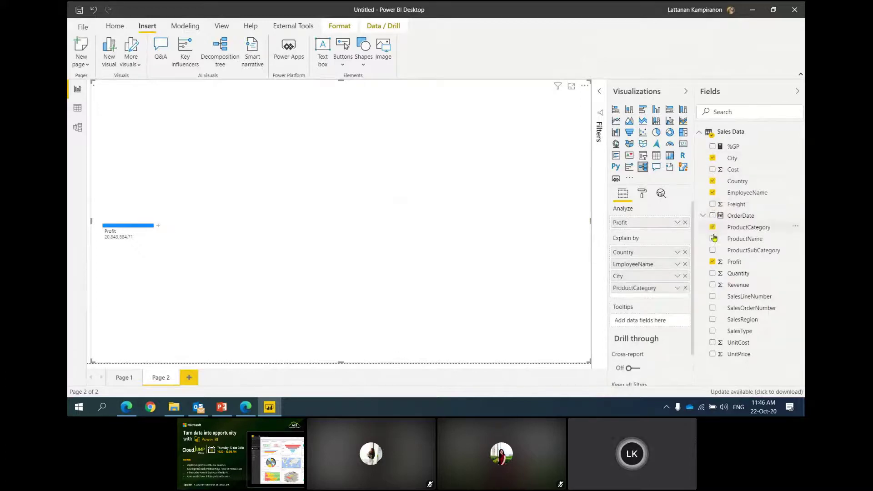
pyautogui.click(714, 242)
pyautogui.click(713, 240)
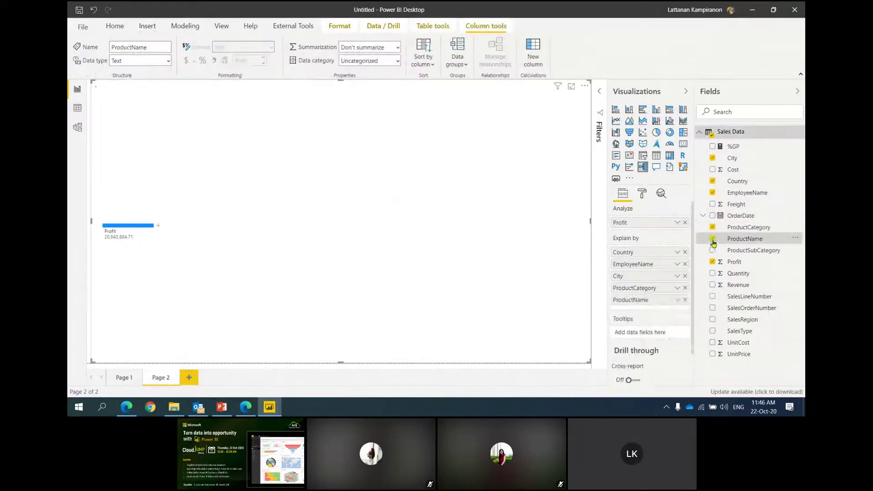
pyautogui.click(713, 251)
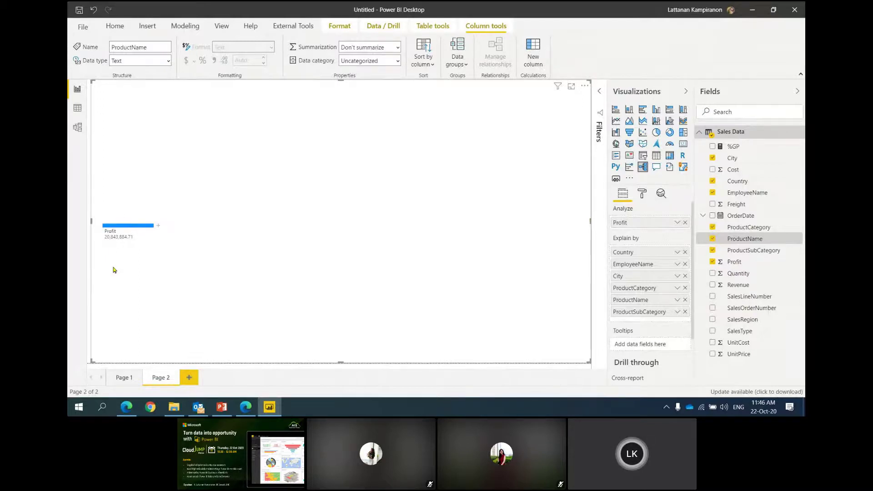
# Step: Split the tree's Profit root by ProductName
pyautogui.click(160, 226)
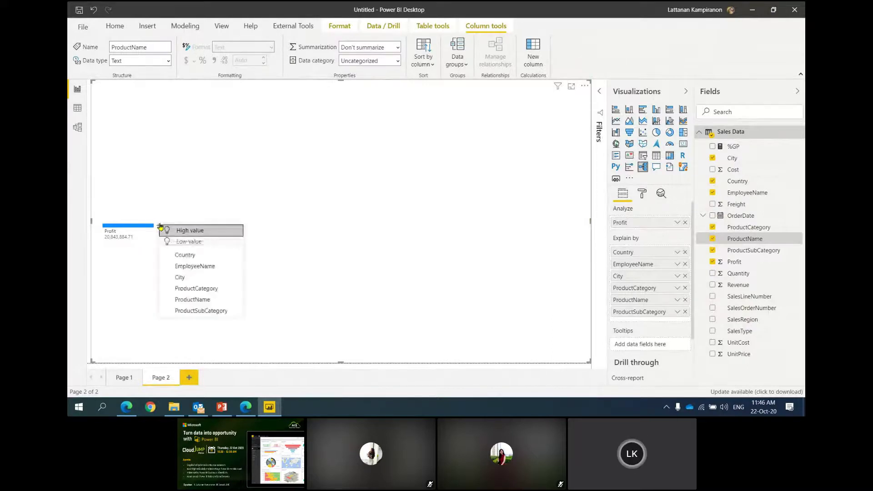
pyautogui.click(159, 225)
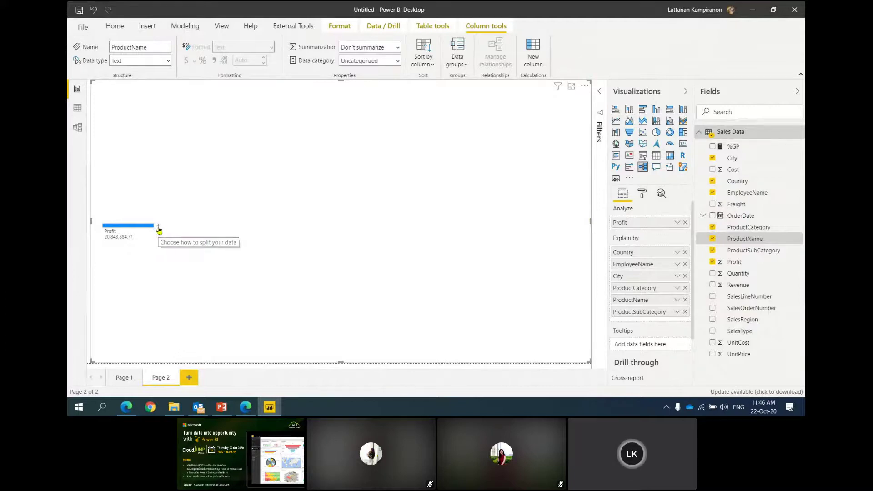
pyautogui.click(158, 226)
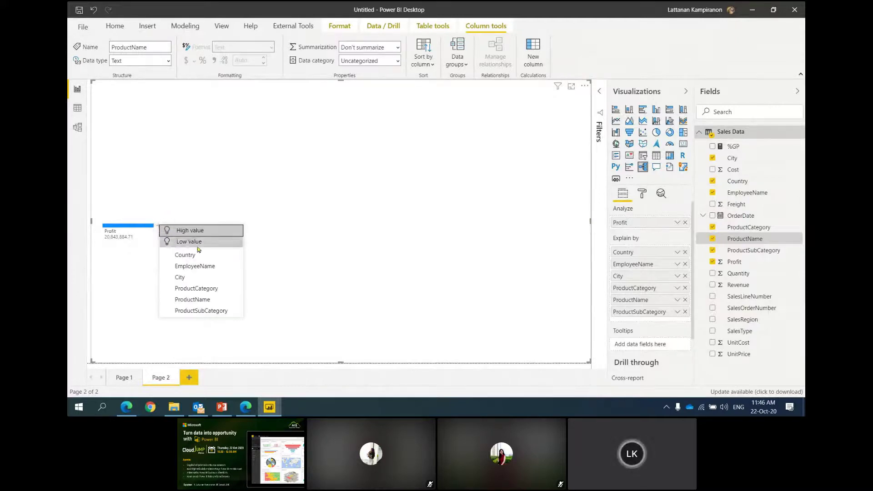
pyautogui.click(203, 301)
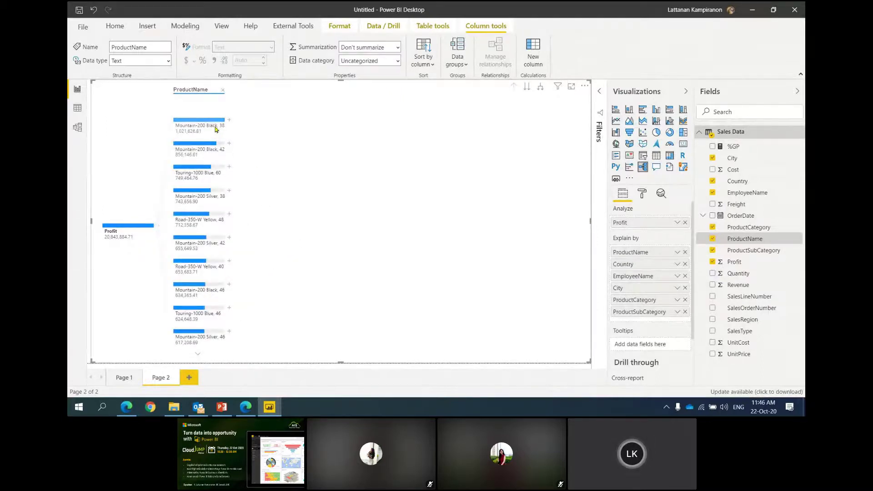
# Step: Break down Mountain-200 Black, 38 by Country, and its United States branch by City
pyautogui.moveTo(216, 130)
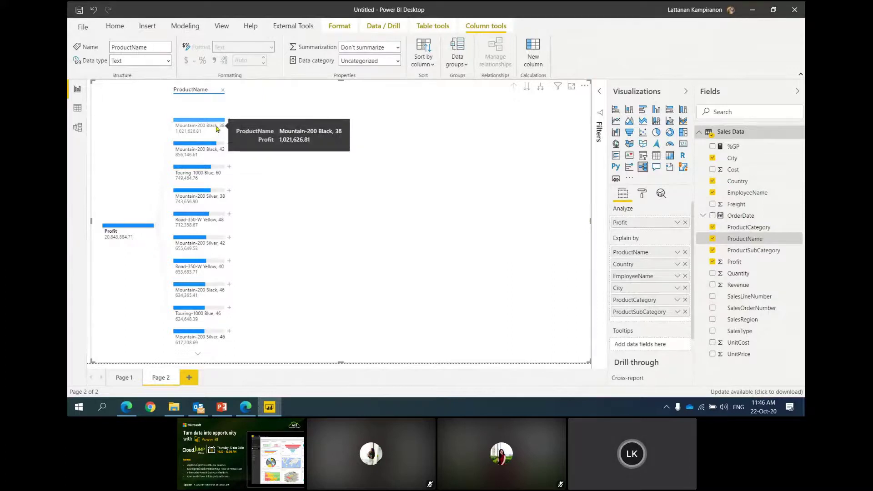
pyautogui.click(230, 120)
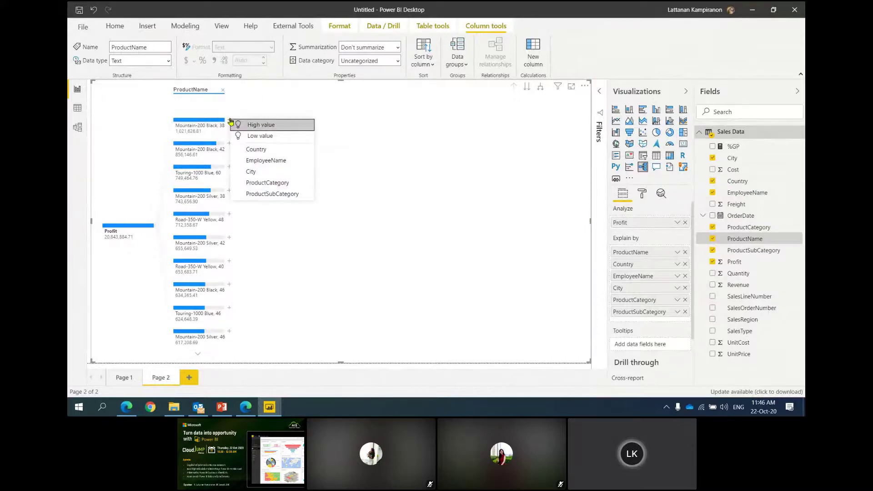
pyautogui.click(255, 150)
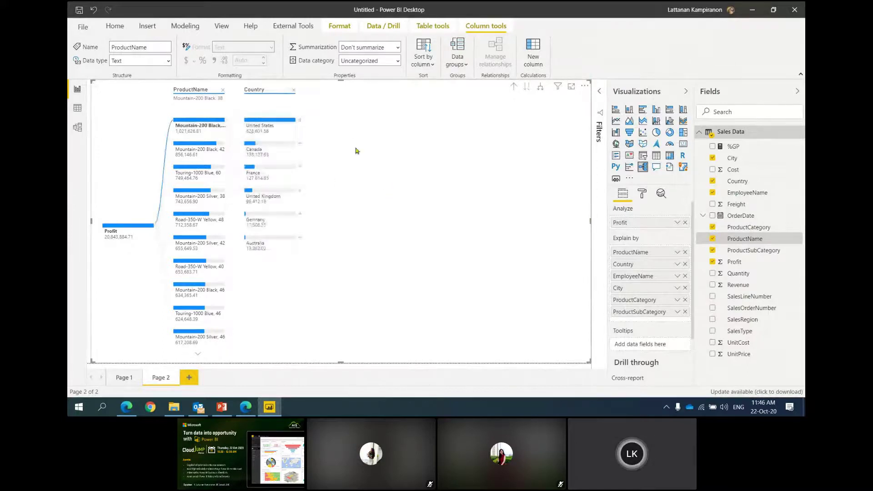
pyautogui.click(300, 120)
pyautogui.click(329, 156)
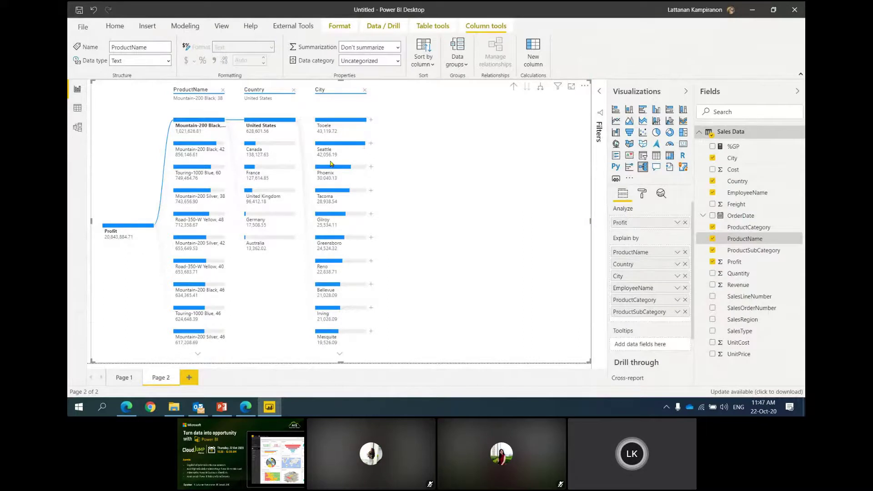
# Step: Remove the City, Country and ProductName levels from the tree and split Profit by Country instead
pyautogui.click(365, 89)
pyautogui.click(294, 90)
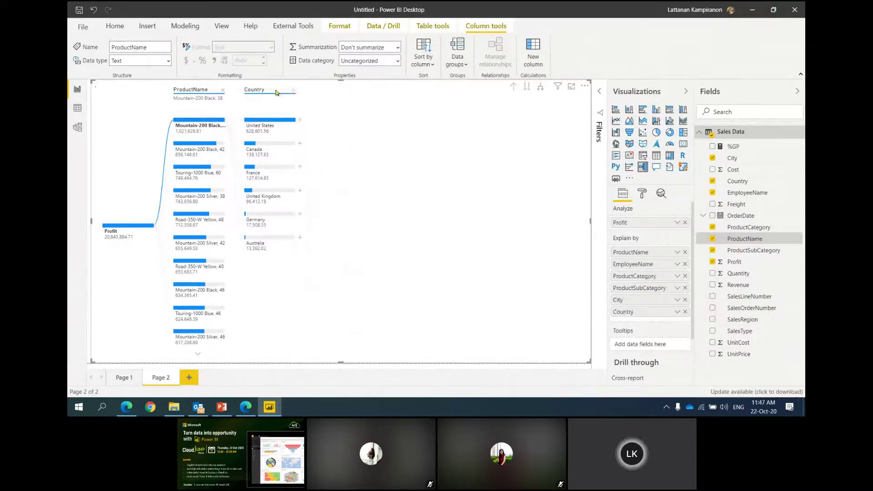
pyautogui.click(222, 89)
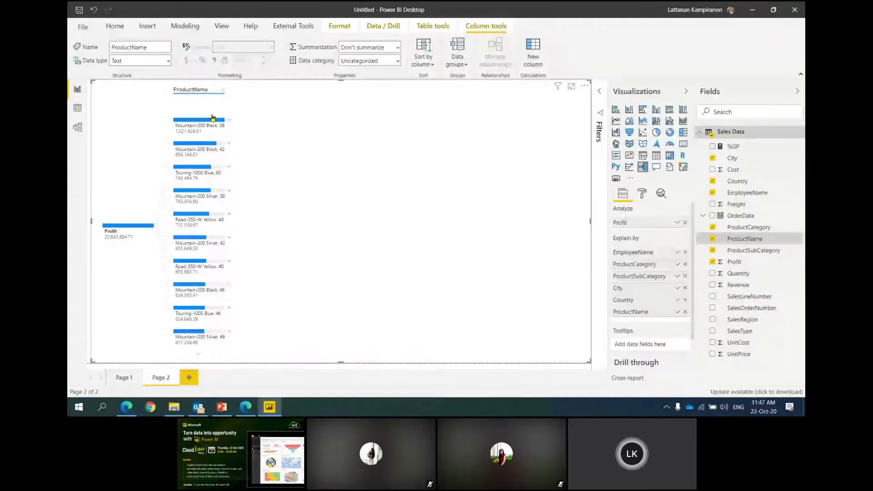
pyautogui.click(157, 225)
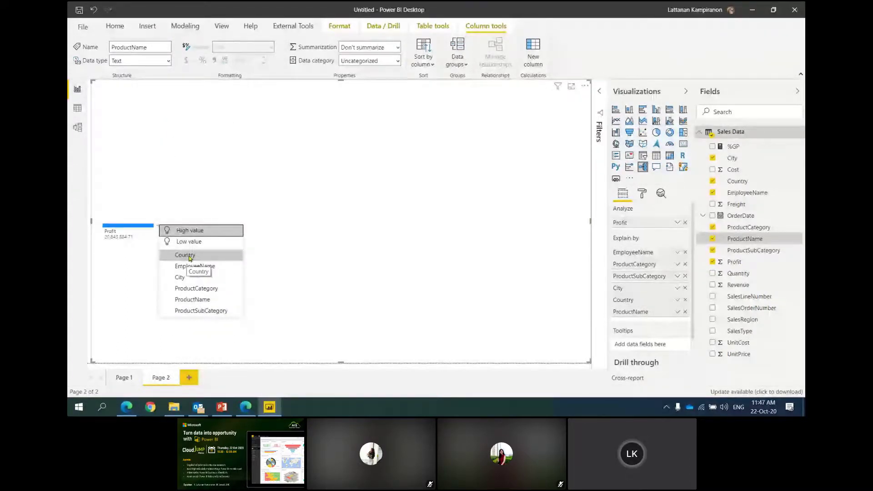
pyautogui.click(190, 257)
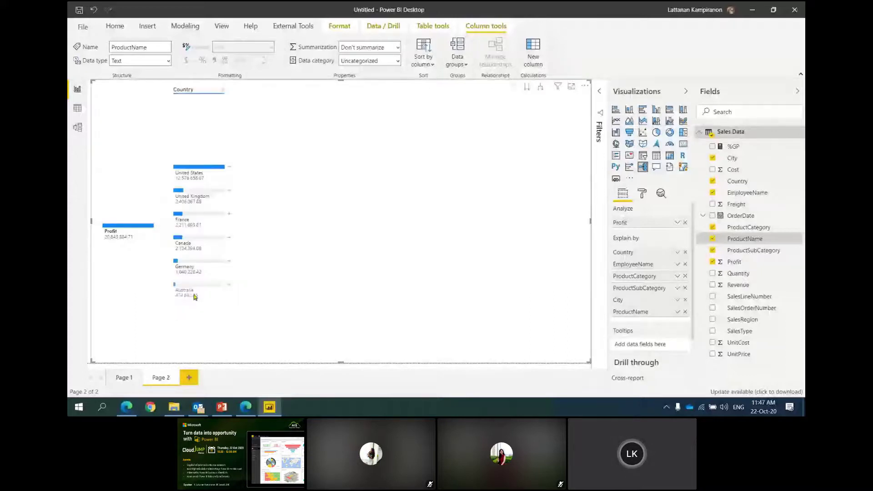
# Step: Break down Australia's profit by ProductName and page down to the lower-profit products
pyautogui.click(229, 288)
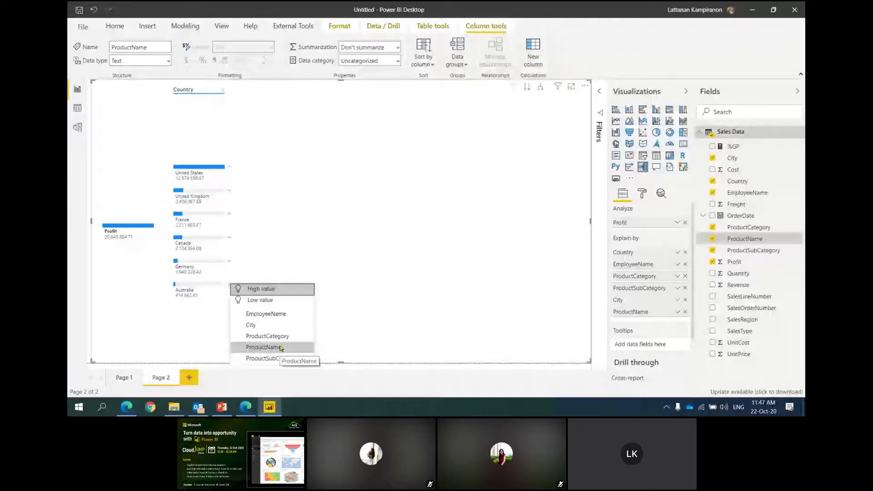
pyautogui.click(281, 348)
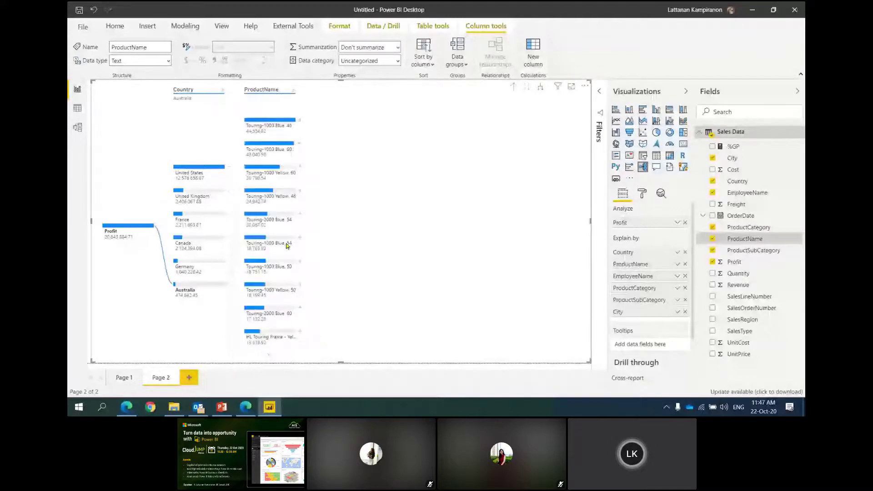
pyautogui.click(268, 355)
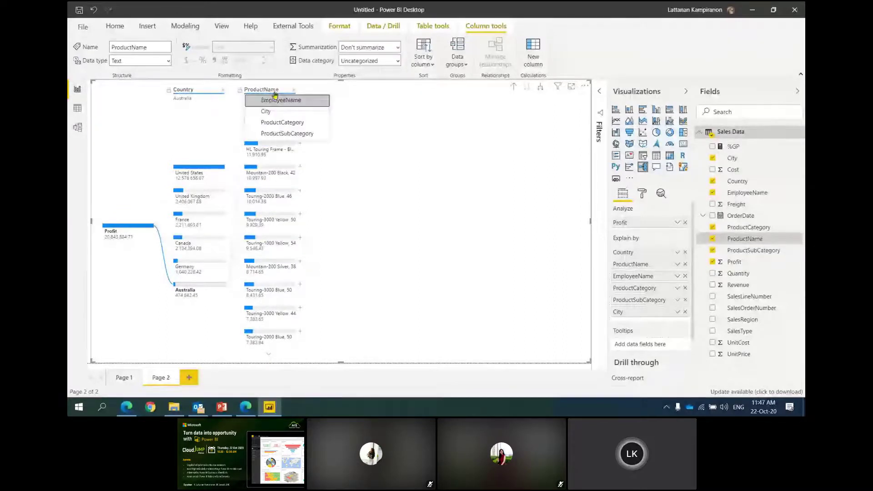
pyautogui.click(269, 358)
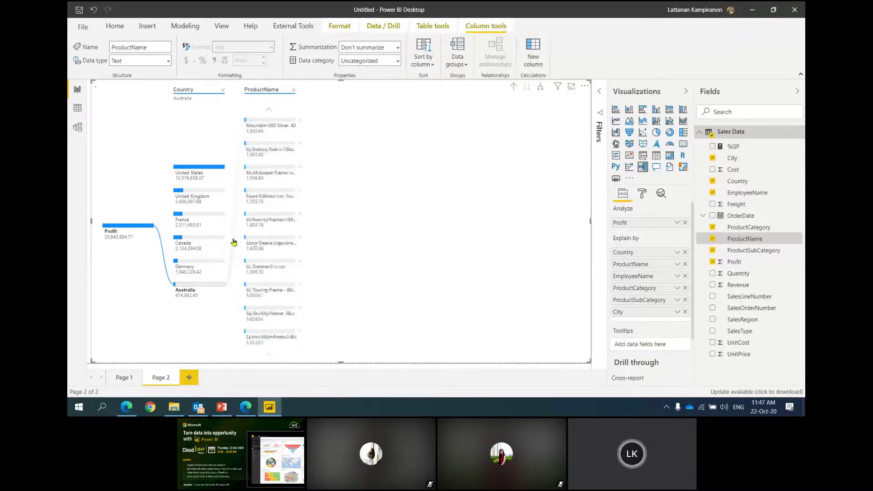
pyautogui.click(272, 356)
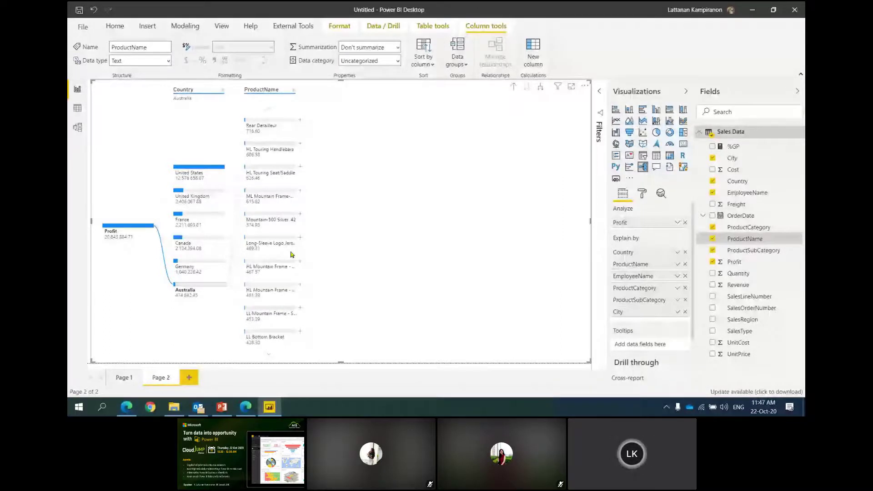
# Step: Break down the Long-Sleeve Logo Jersey product by EmployeeName, and remove that level from the tree again
pyautogui.click(300, 237)
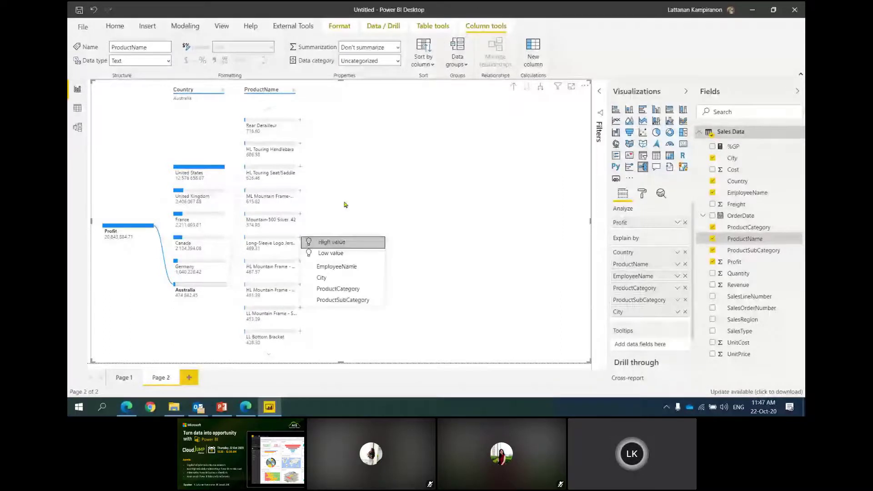
pyautogui.click(345, 270)
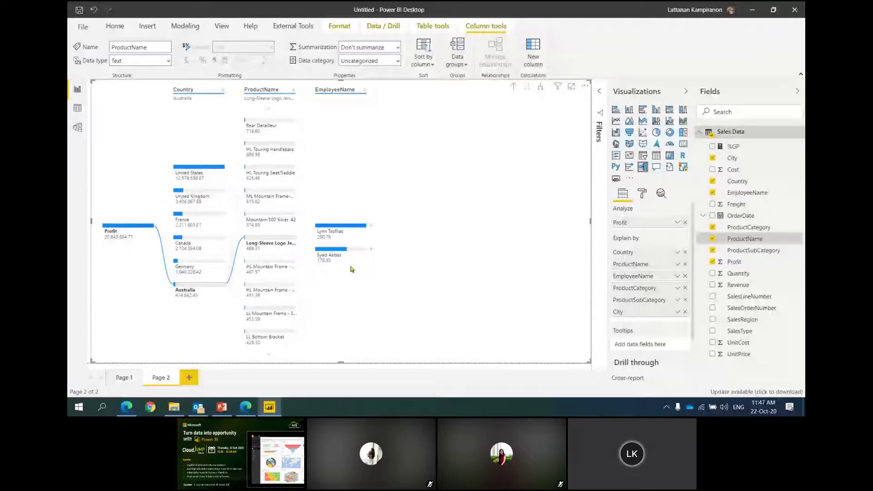
pyautogui.click(364, 89)
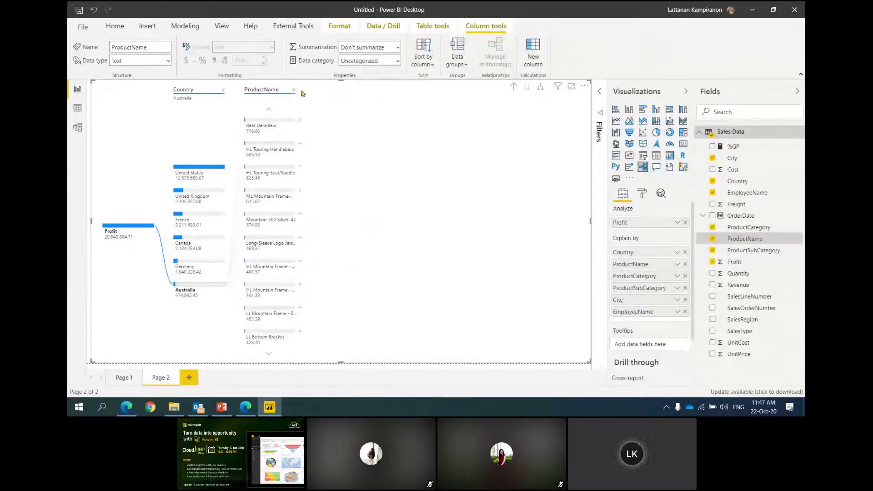
# Step: Return to Page 1 of the report
pyautogui.click(121, 378)
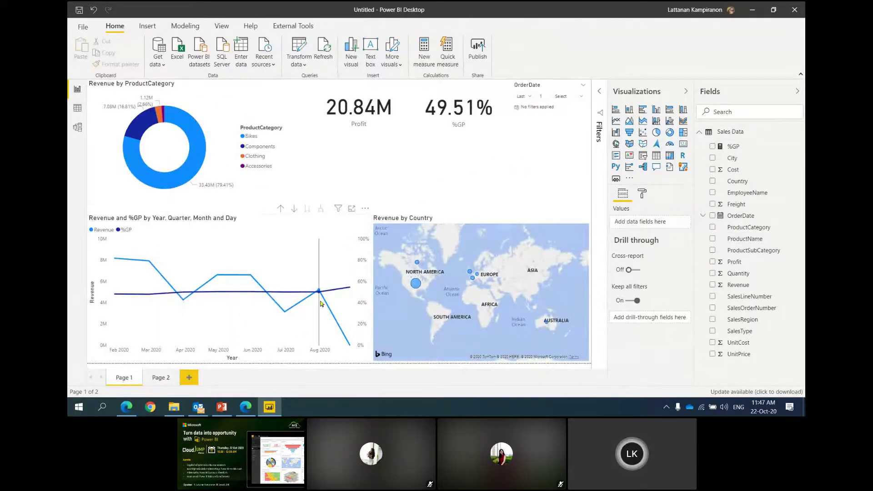
# Step: Summarize the Revenue and %GP line chart, and enlarge the resulting narrative to fill the space between the cards and the map
pyautogui.moveTo(320, 302)
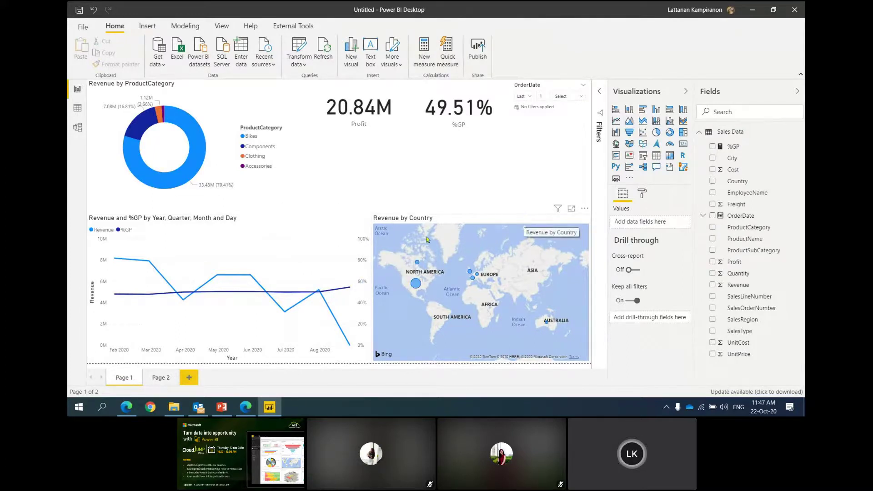
pyautogui.rightClick(319, 294)
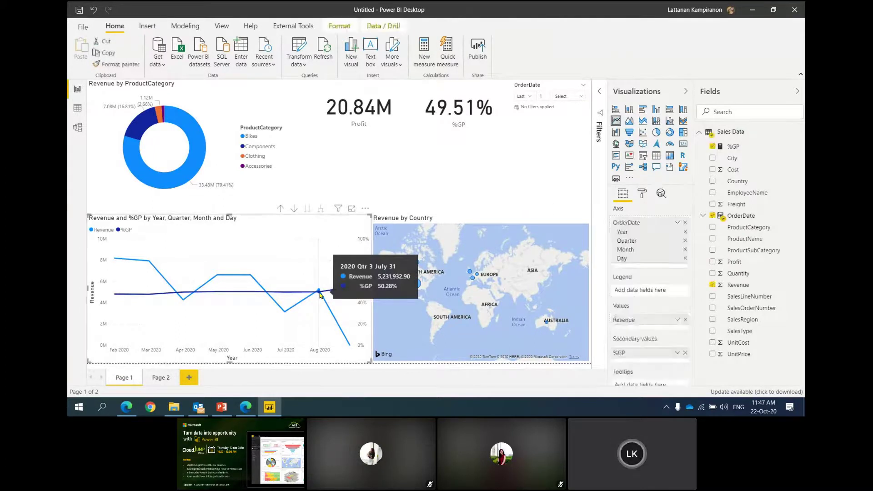
pyautogui.click(329, 217)
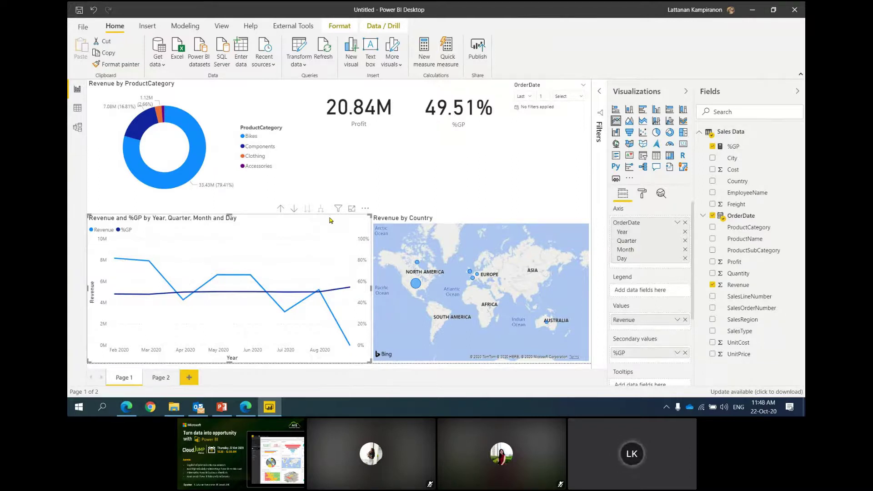
pyautogui.rightClick(320, 294)
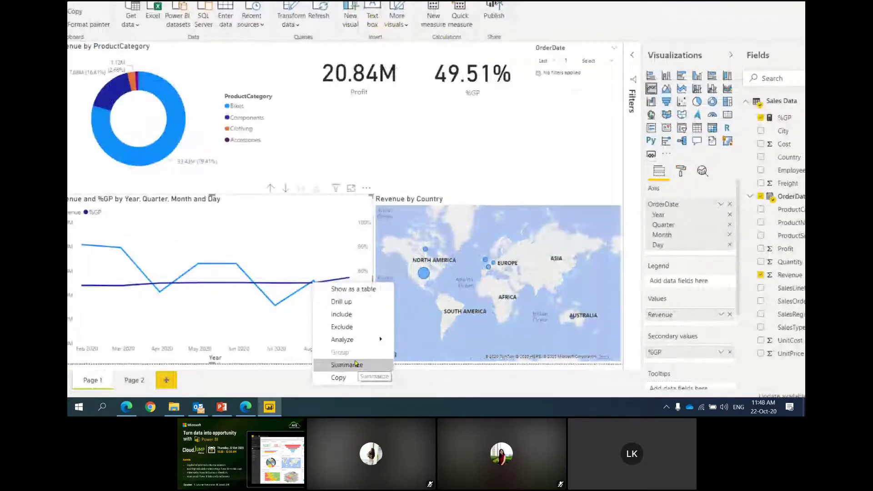
pyautogui.click(356, 364)
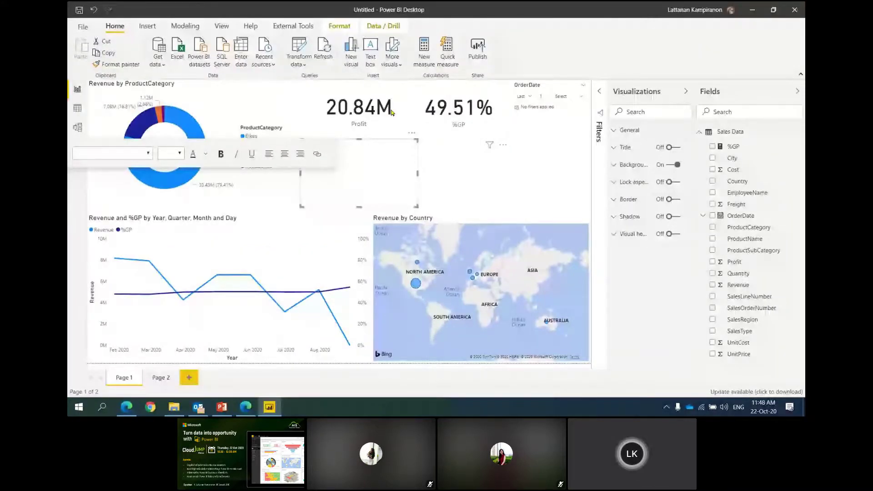
pyautogui.moveTo(418, 206); pyautogui.dragTo(585, 210)
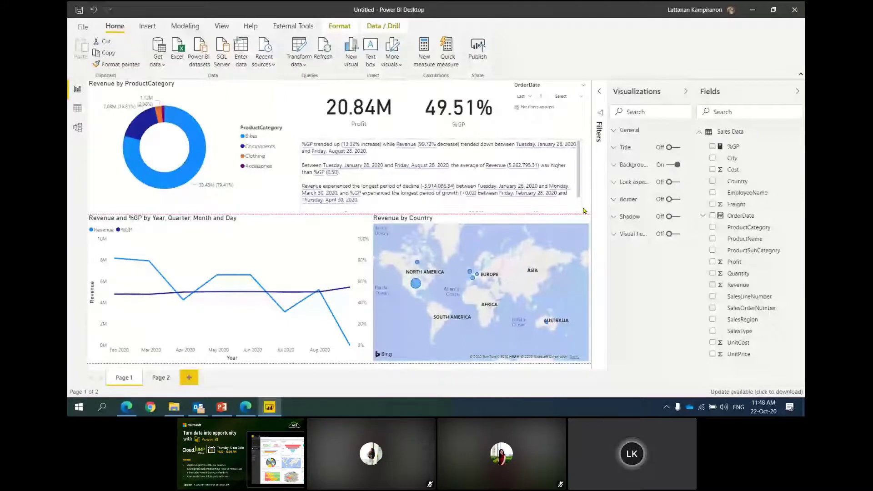
pyautogui.moveTo(584, 211); pyautogui.dragTo(590, 207)
pyautogui.click(446, 155)
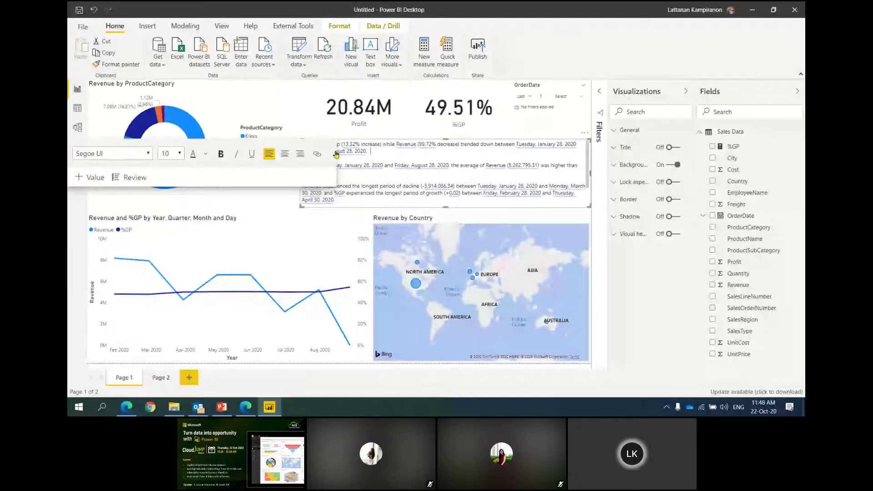
pyautogui.click(90, 177)
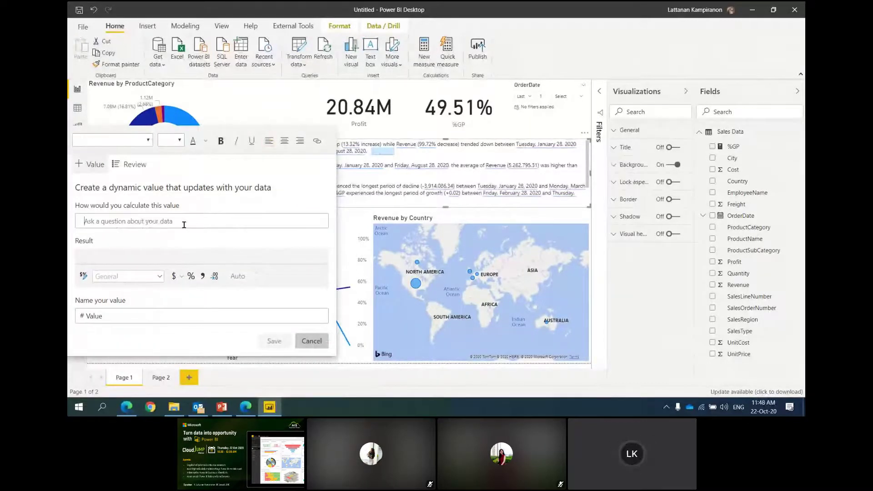
pyautogui.click(390, 155)
pyautogui.click(312, 341)
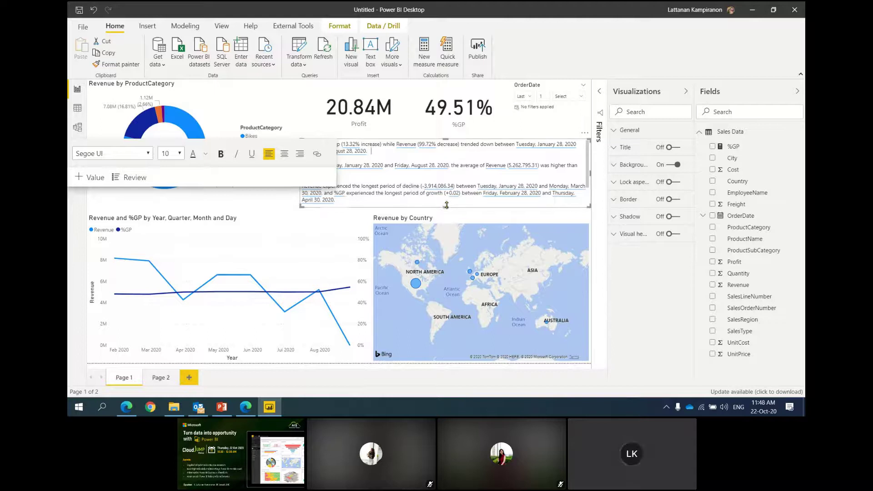
# Step: Extend the narrative's lower edge over the top of the map to fit its last paragraph
pyautogui.moveTo(446, 208); pyautogui.dragTo(450, 230)
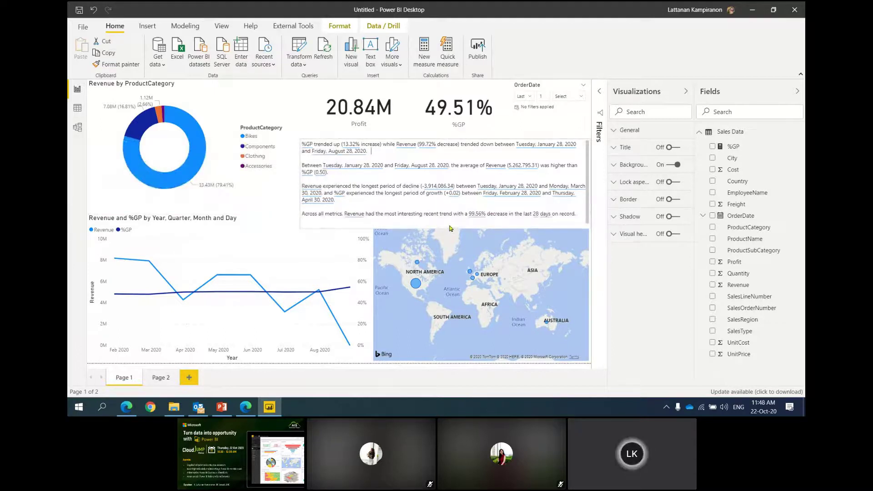
pyautogui.click(436, 213)
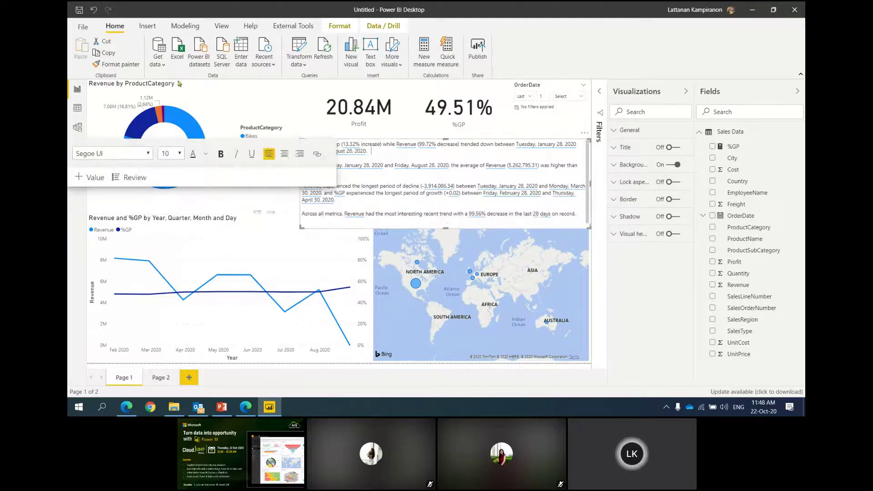
# Step: Cross-filter the page and its narrative by Bikes and by Clothing using the donut chart, and clear the selection
pyautogui.click(183, 118)
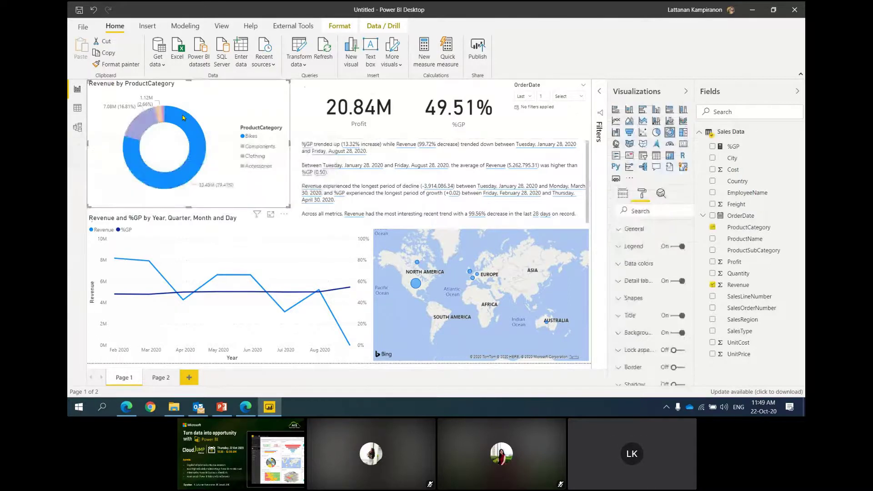
pyautogui.click(135, 119)
pyautogui.click(154, 125)
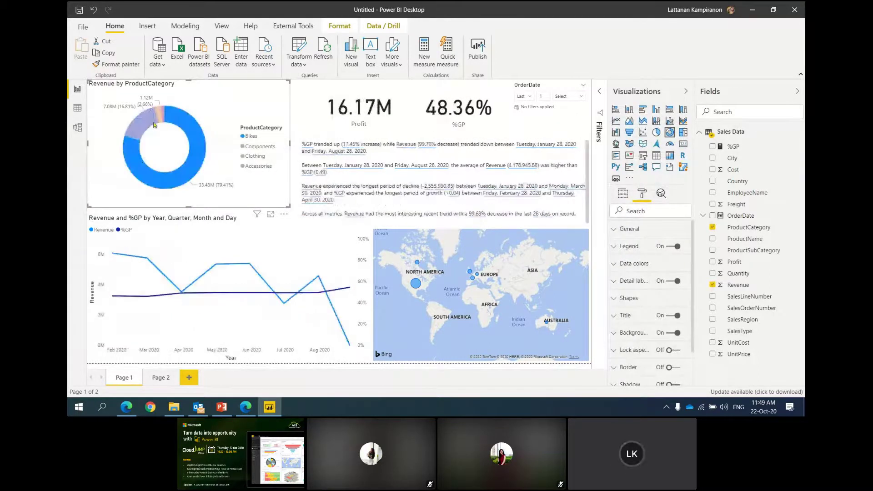
pyautogui.click(160, 118)
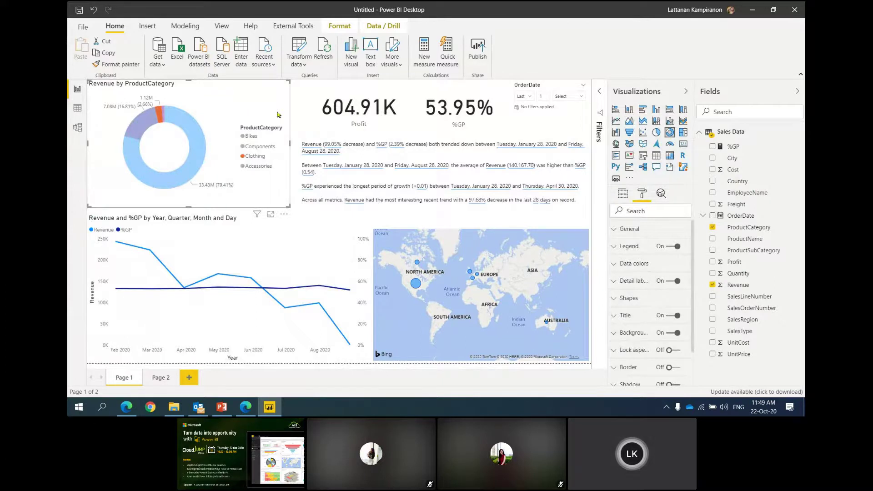
pyautogui.click(160, 119)
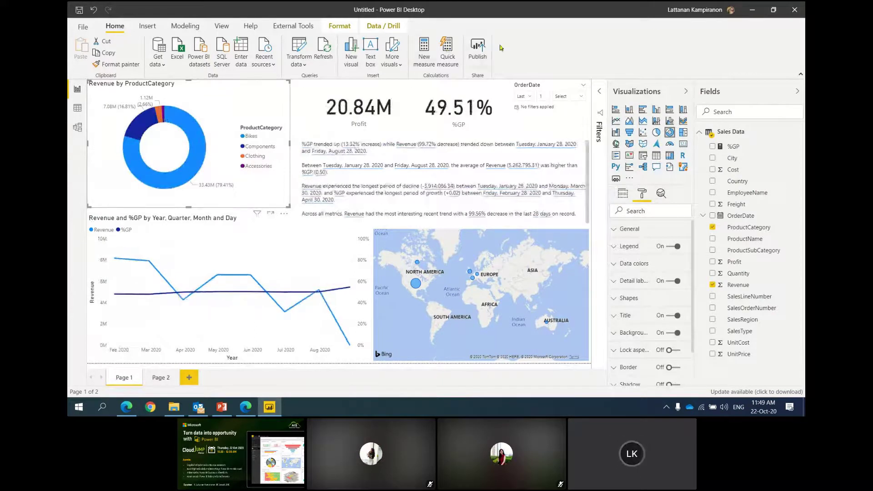
# Step: Check the signed-in account, start publishing the report and save it as Test_nut in the MS (customer Visit Aug-Sep) folder
pyautogui.click(681, 10)
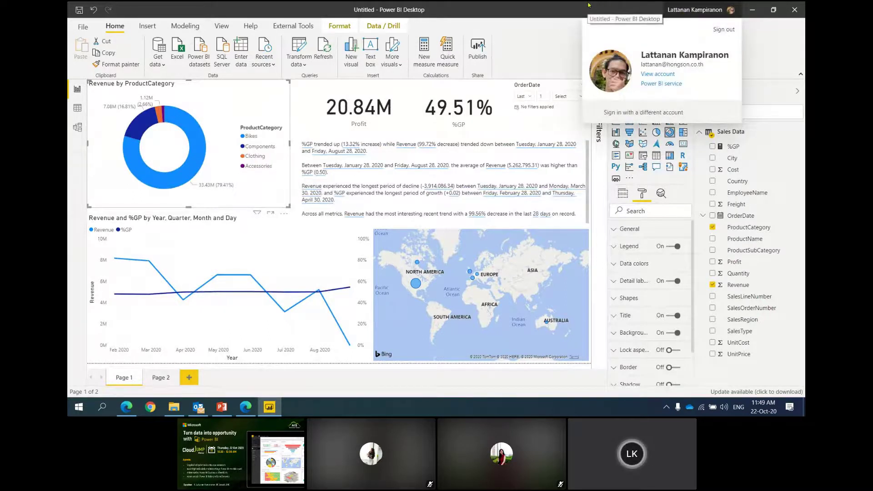
pyautogui.click(527, 4)
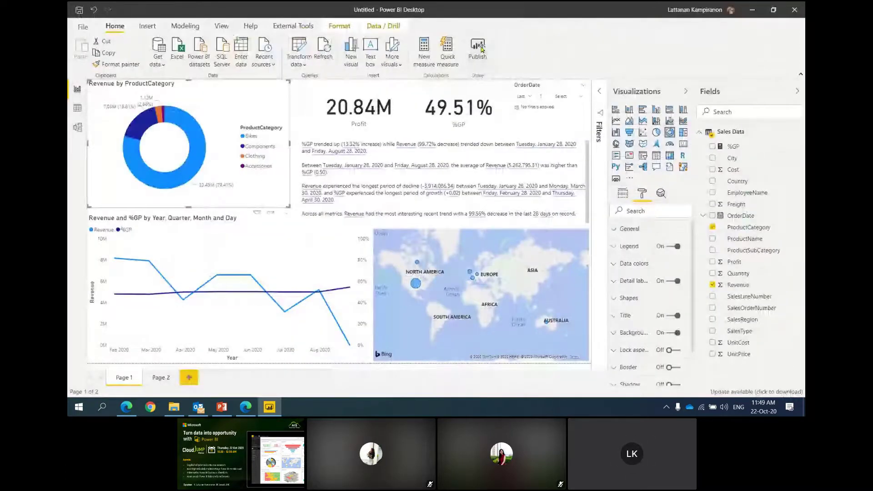
pyautogui.click(481, 49)
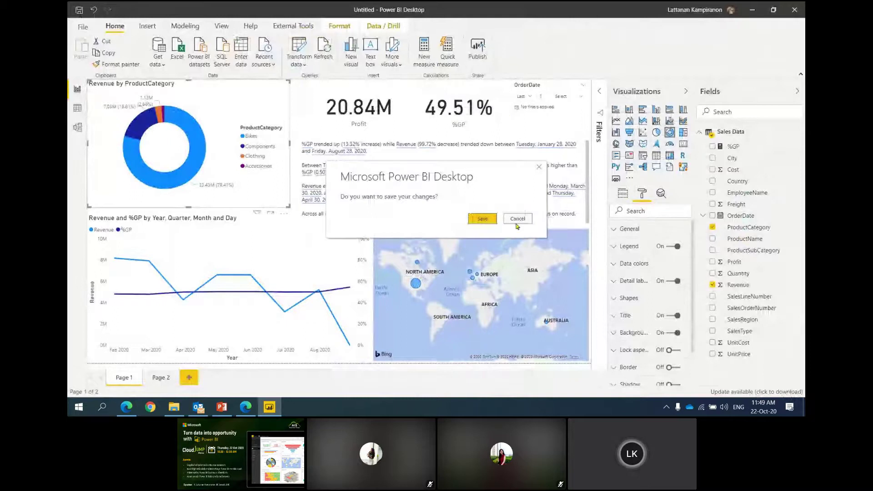
pyautogui.click(483, 219)
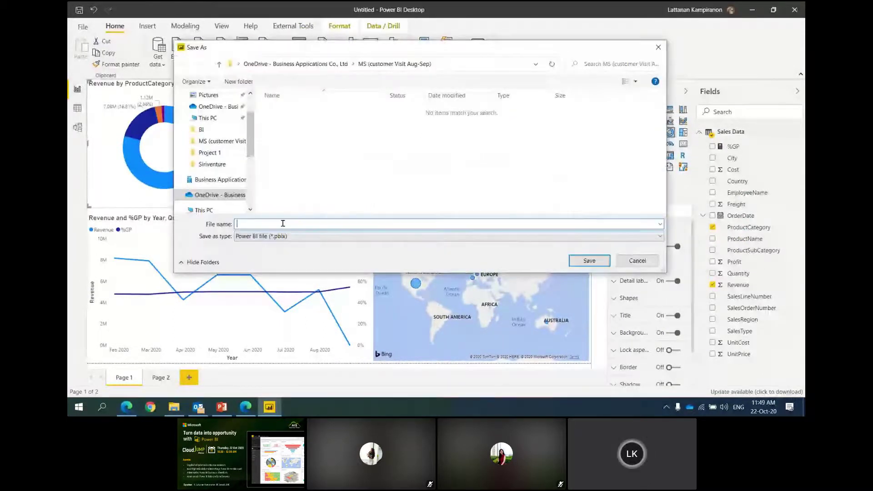
pyautogui.write('Te')
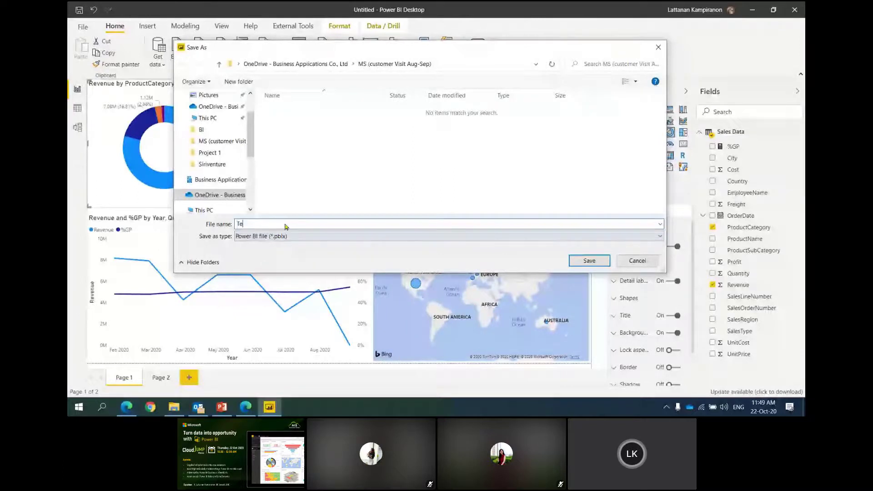
pyautogui.write('st_nut')
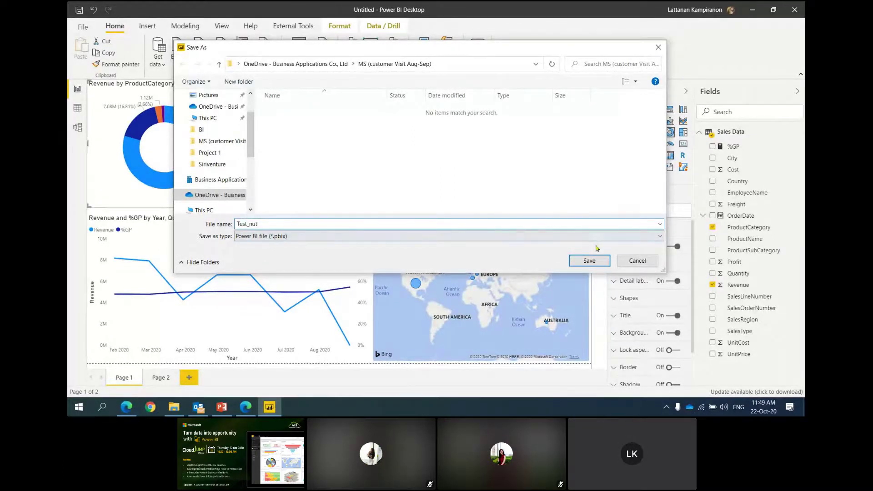
pyautogui.click(599, 259)
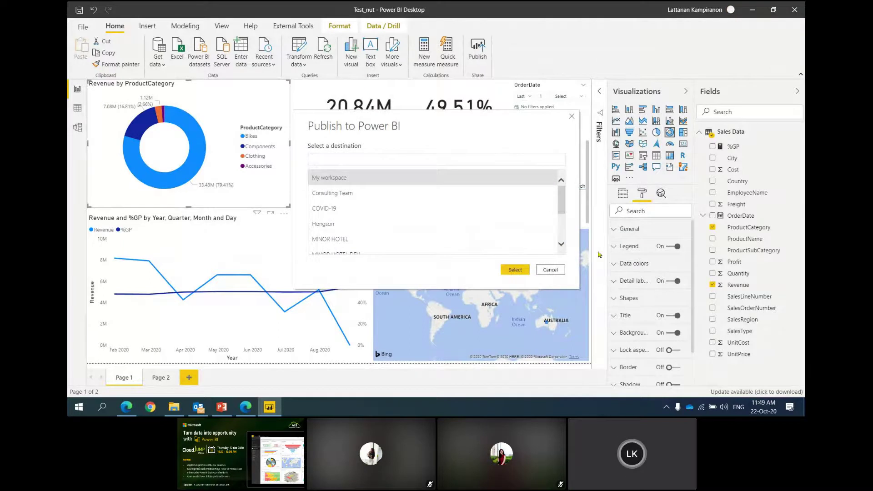
# Step: Publish the report to My workspace and dismiss the publishing message
pyautogui.click(404, 174)
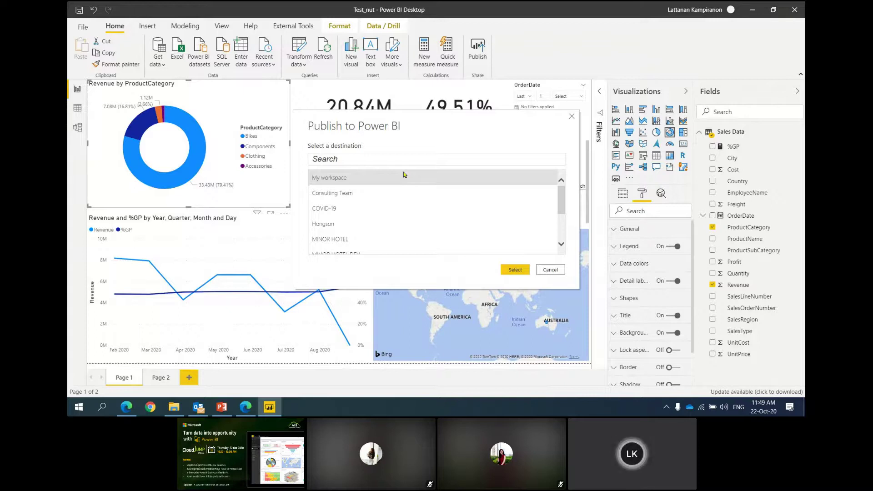
pyautogui.click(515, 269)
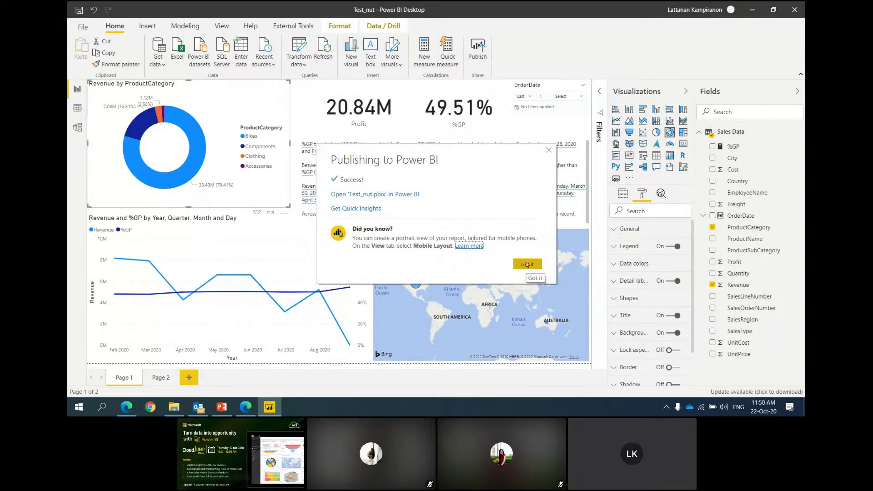
pyautogui.click(527, 264)
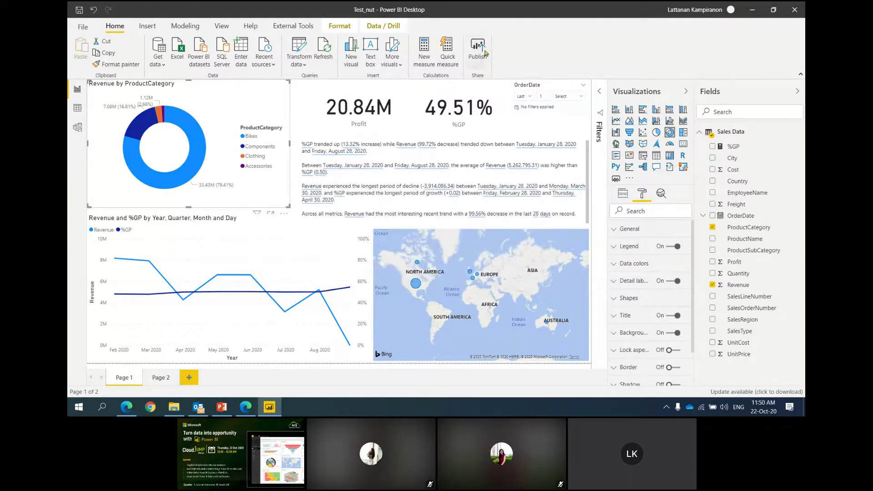
# Step: Switch to the Power BI service in the browser, open the Test_nut report from My workspace and look at both pages
pyautogui.click(128, 413)
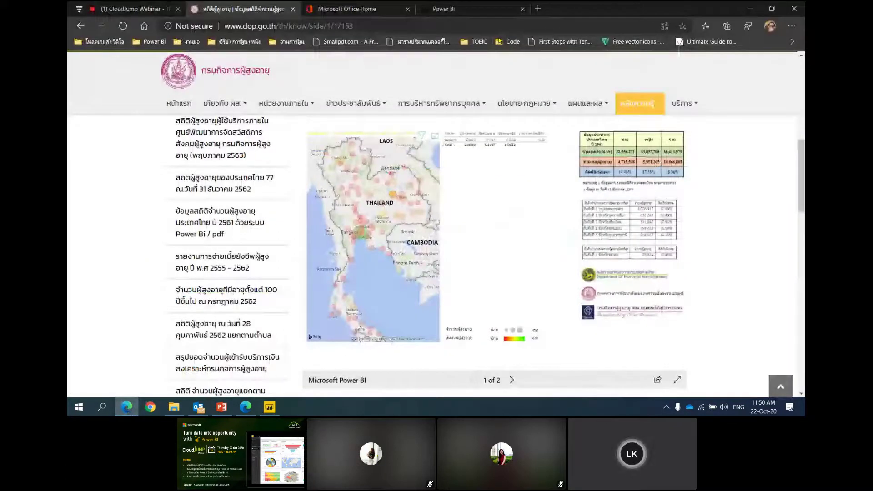
pyautogui.click(369, 8)
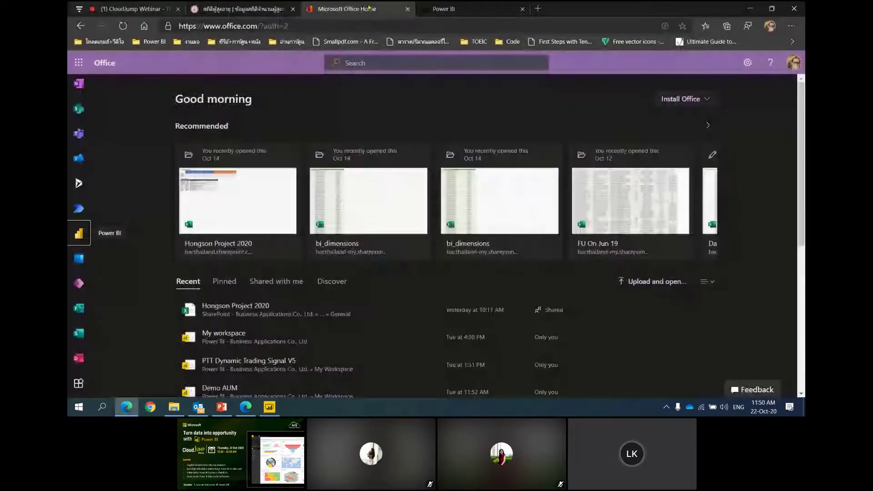
pyautogui.click(455, 9)
pyautogui.click(522, 9)
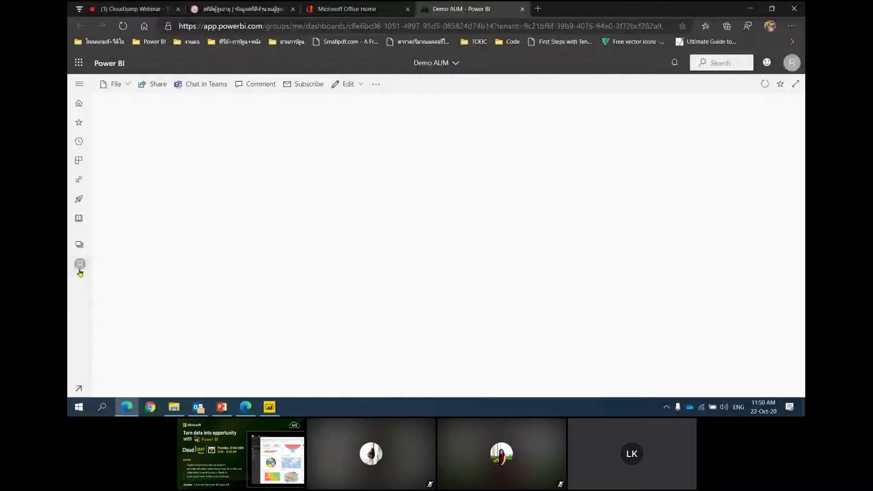
pyautogui.click(80, 265)
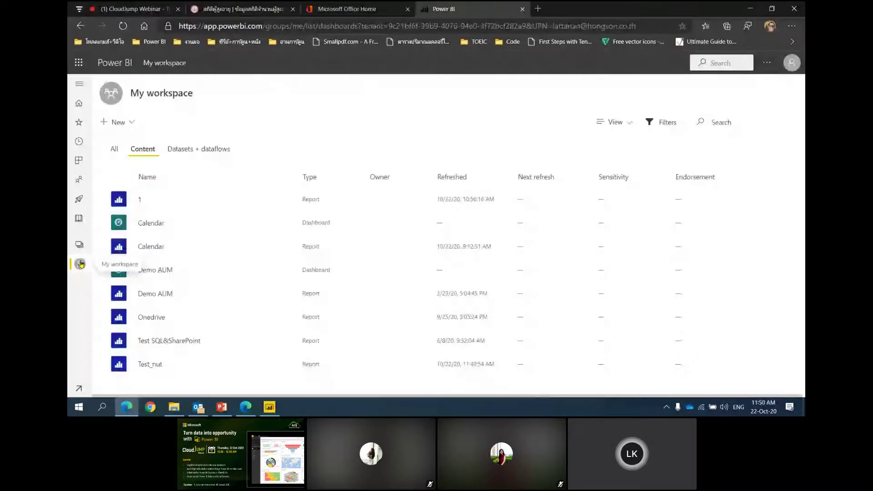
pyautogui.click(80, 265)
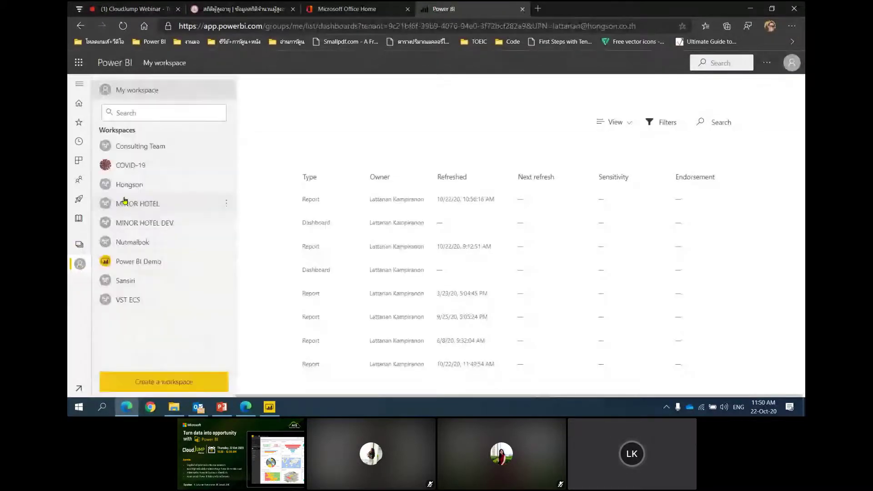
pyautogui.click(146, 97)
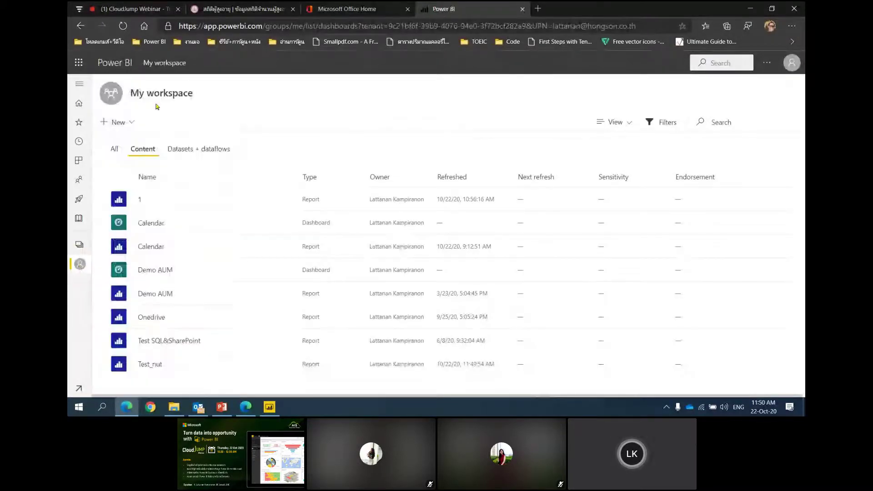
pyautogui.click(157, 365)
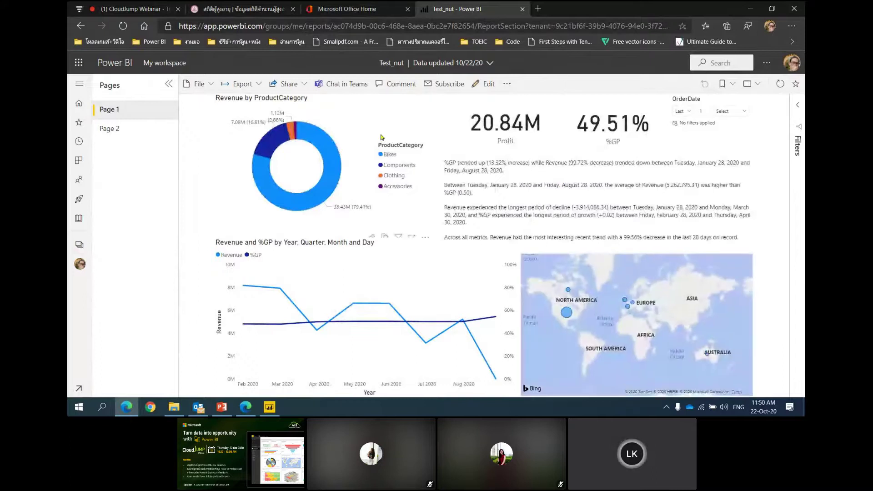
pyautogui.click(137, 129)
pyautogui.click(146, 118)
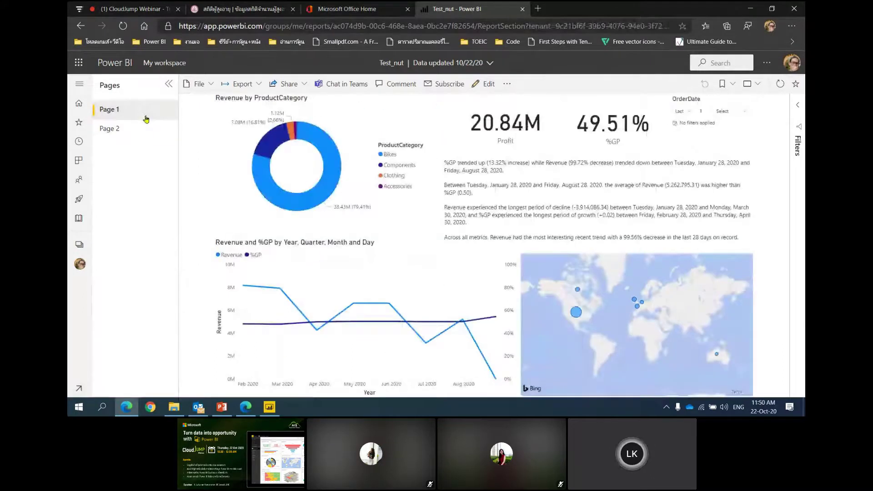
# Step: Open Page 1 of the published report for editing and switch to its mobile layout
pyautogui.click(485, 84)
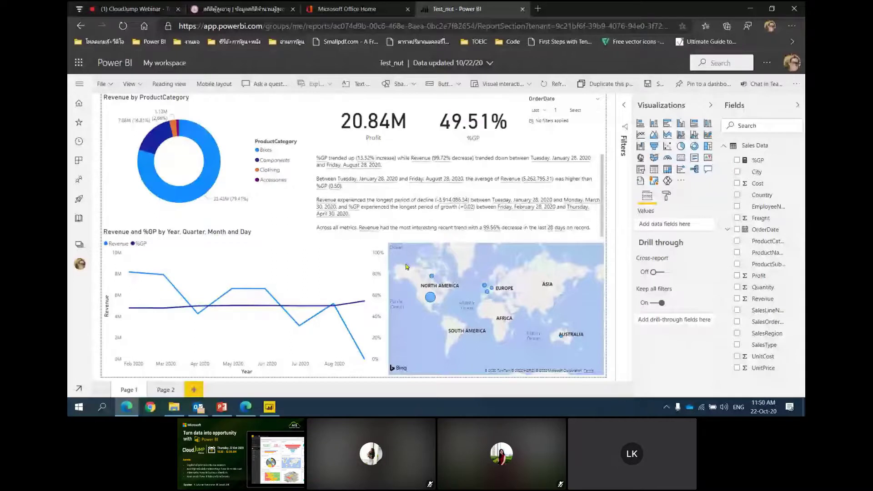
pyautogui.click(169, 83)
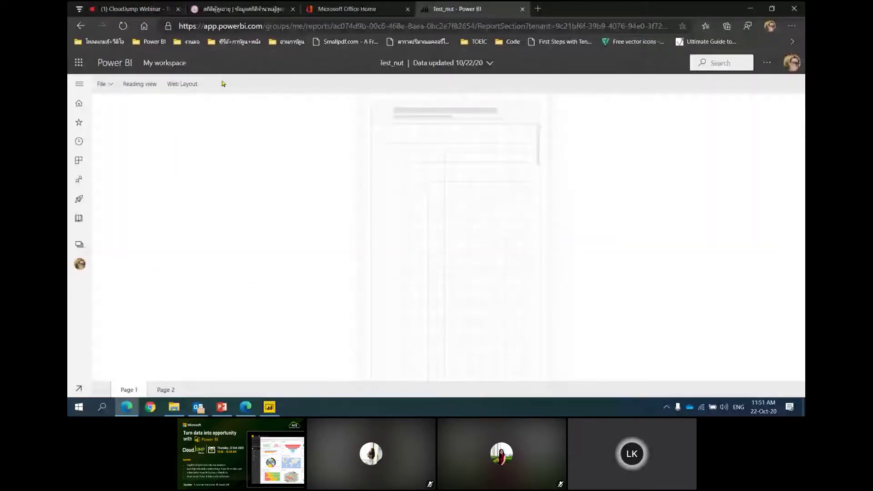
# Step: Leave the mobile layout and reopen the Test_nut report from My workspace
pyautogui.click(80, 264)
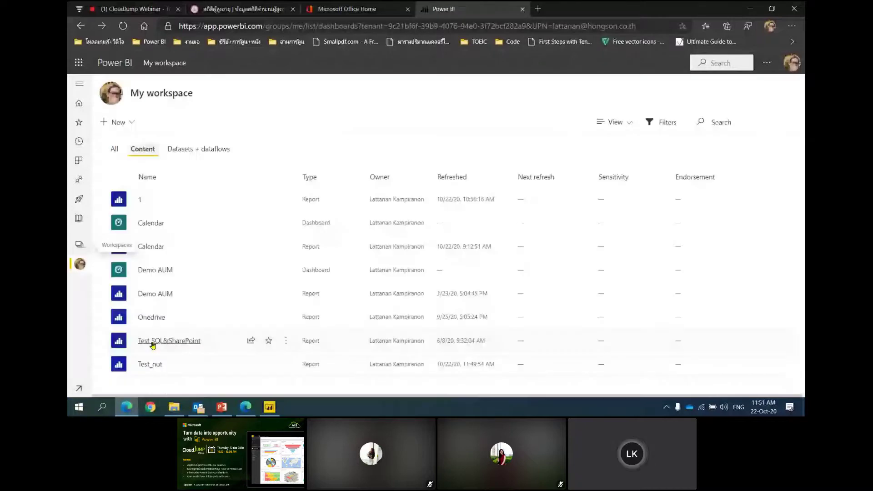
pyautogui.click(150, 364)
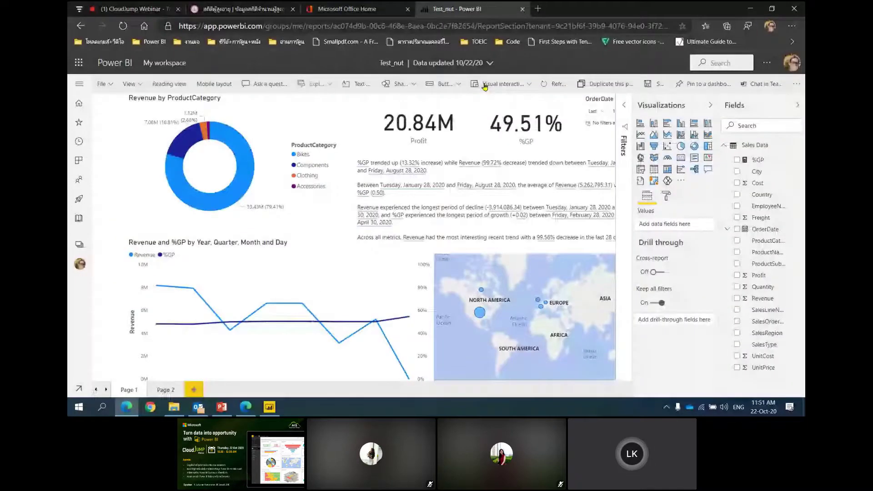
# Step: Switch to Power BI Desktop and open the mobile layout of Page 1
pyautogui.hotkey('alt', 'Tab')
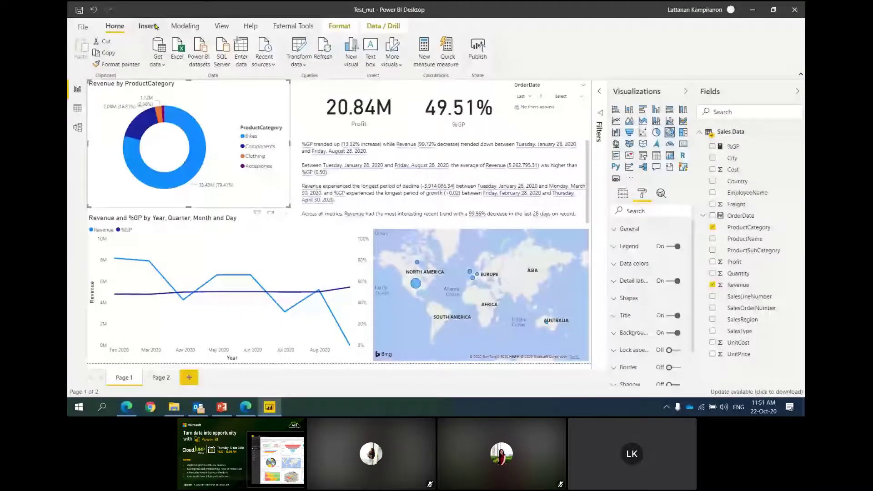
pyautogui.click(221, 26)
pyautogui.click(385, 69)
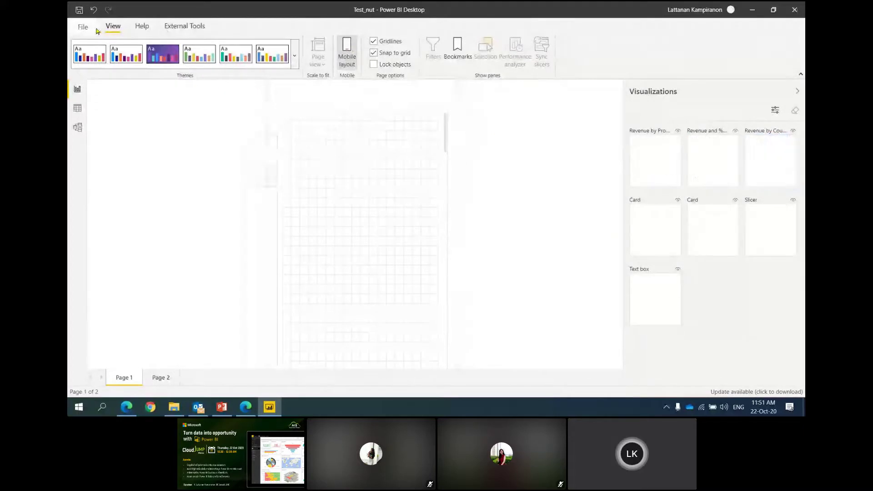
pyautogui.click(351, 46)
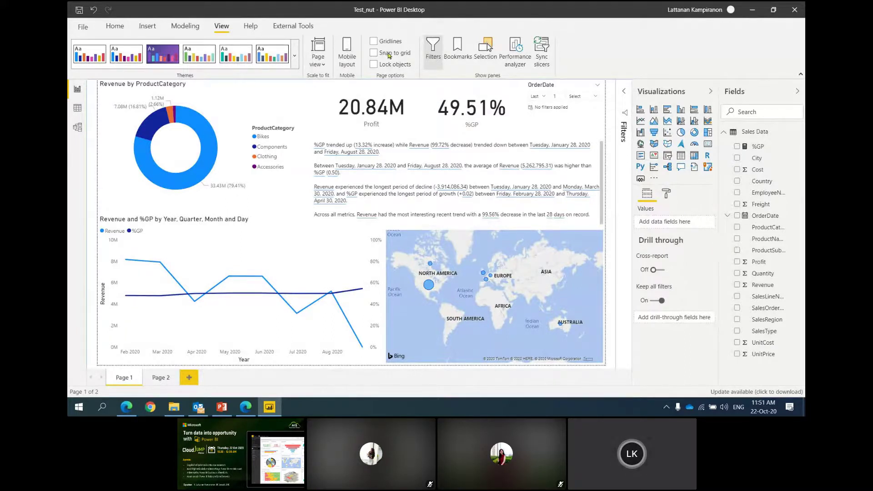
pyautogui.click(347, 45)
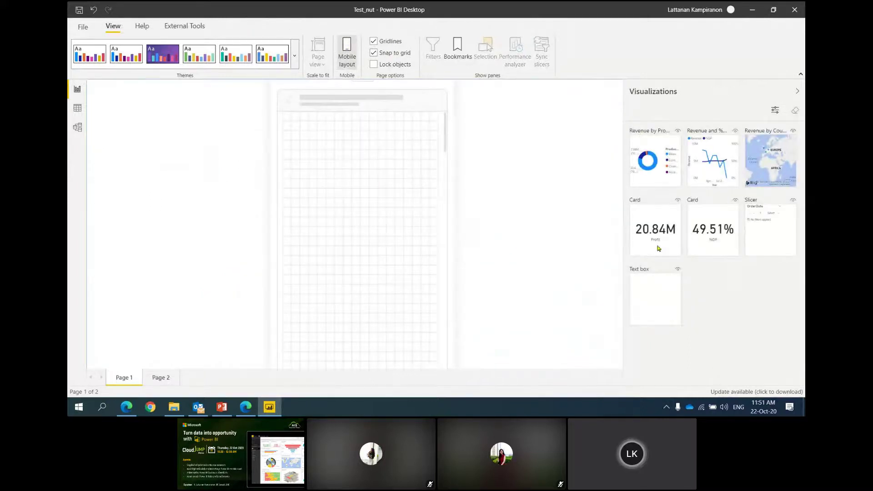
# Step: Place the OrderDate slicer on the phone canvas with the Profit card below it, and widen both visuals
pyautogui.moveTo(762, 233); pyautogui.dragTo(300, 146)
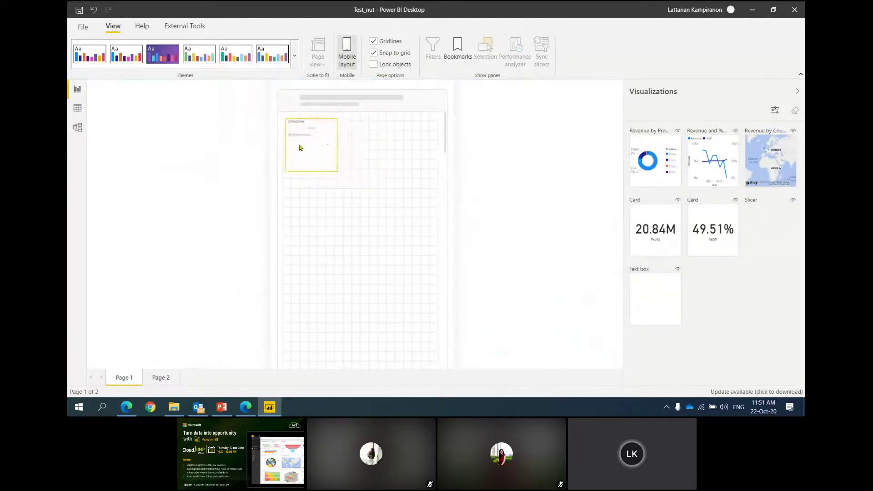
pyautogui.moveTo(655, 248); pyautogui.dragTo(318, 196)
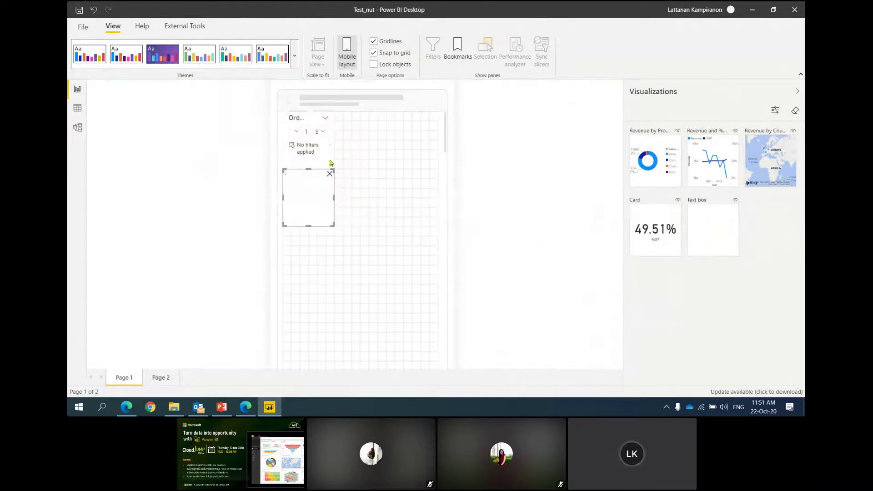
pyautogui.moveTo(333, 144); pyautogui.dragTo(405, 137)
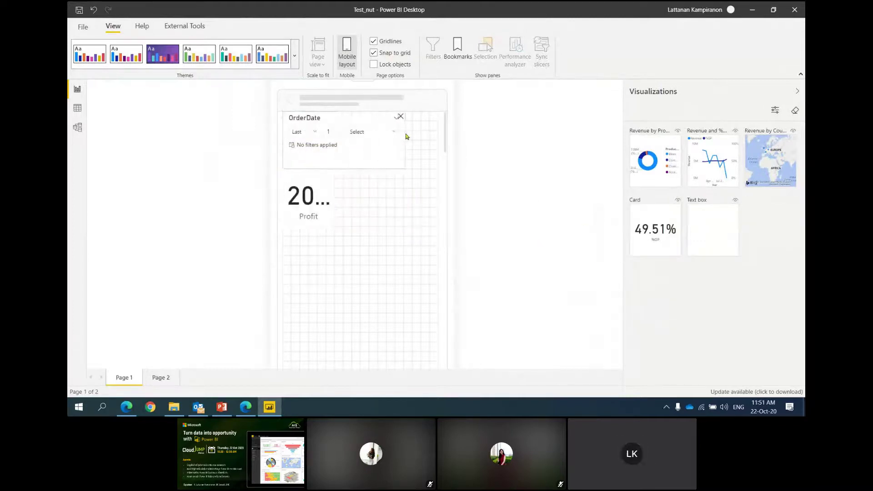
pyautogui.click(323, 189)
pyautogui.moveTo(337, 198); pyautogui.dragTo(429, 200)
# Step: Add the Revenue by ProductCategory donut chart beneath the Profit card at full canvas width and make it taller
pyautogui.moveTo(654, 159); pyautogui.dragTo(432, 262)
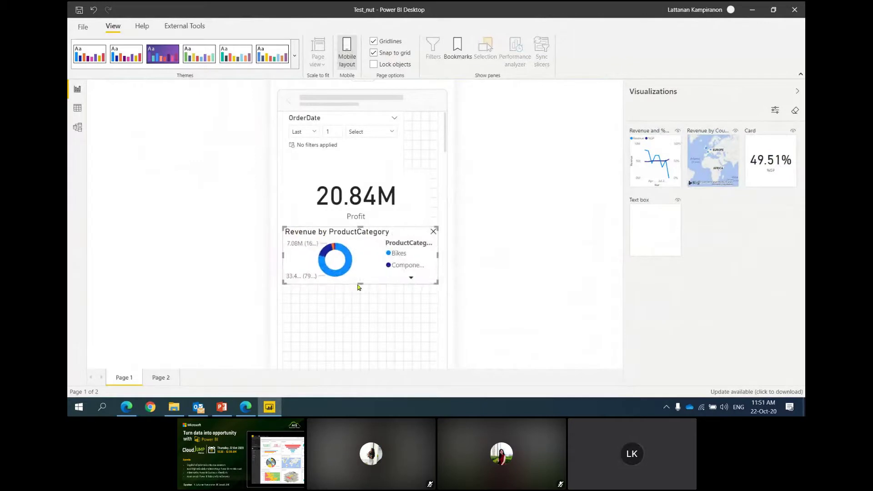
pyautogui.moveTo(358, 285); pyautogui.dragTo(362, 360)
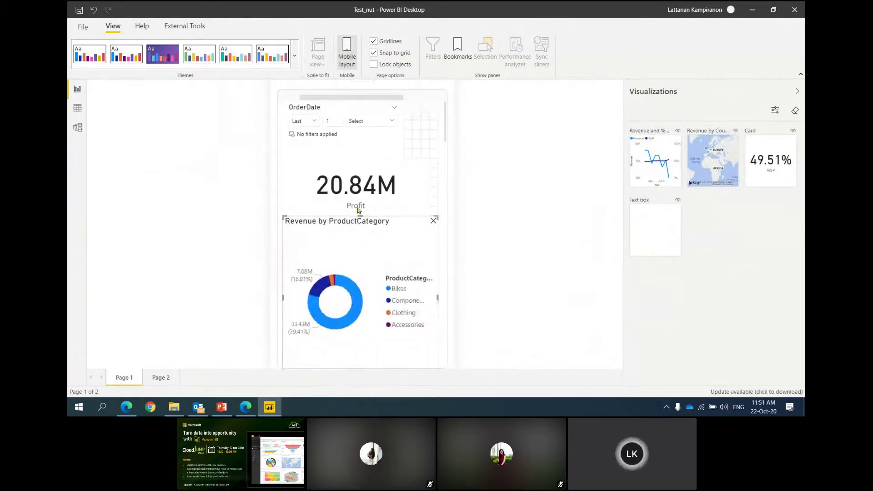
# Step: Move the Profit card over the donut chart, reduce its height and delete it from the mobile layout
pyautogui.moveTo(358, 207); pyautogui.dragTo(371, 242)
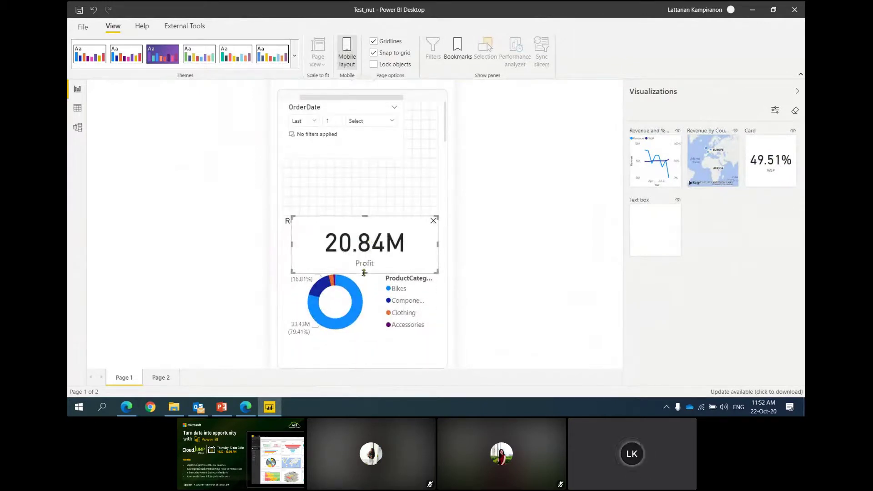
pyautogui.moveTo(365, 273); pyautogui.dragTo(366, 244)
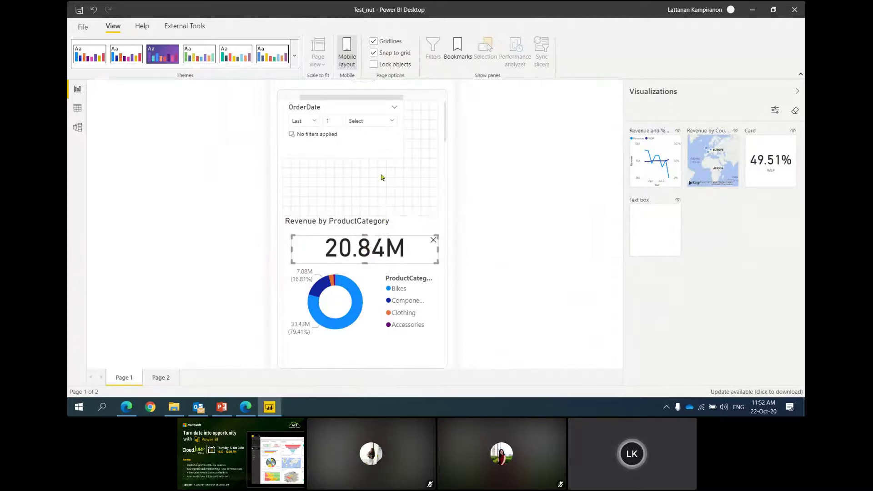
pyautogui.press('Delete')
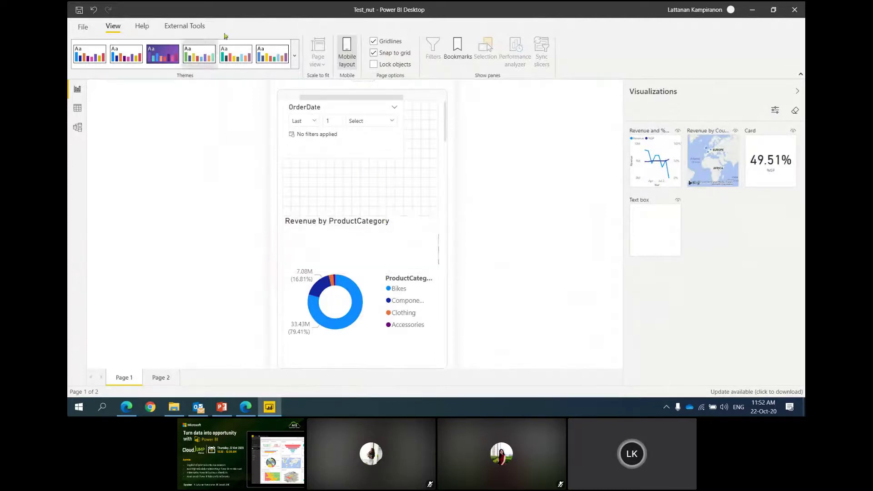
# Step: Return to the Power BI service and switch the Test_nut report to reading view, checking its file and view options
pyautogui.click(753, 5)
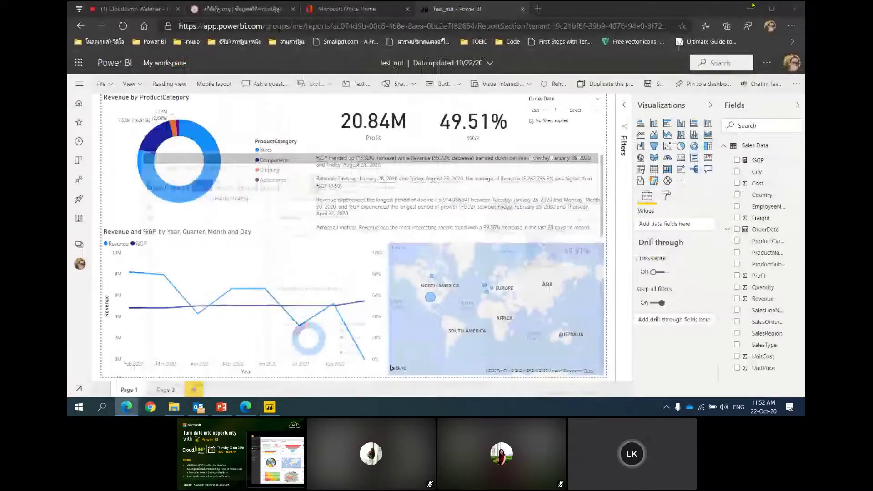
pyautogui.click(100, 84)
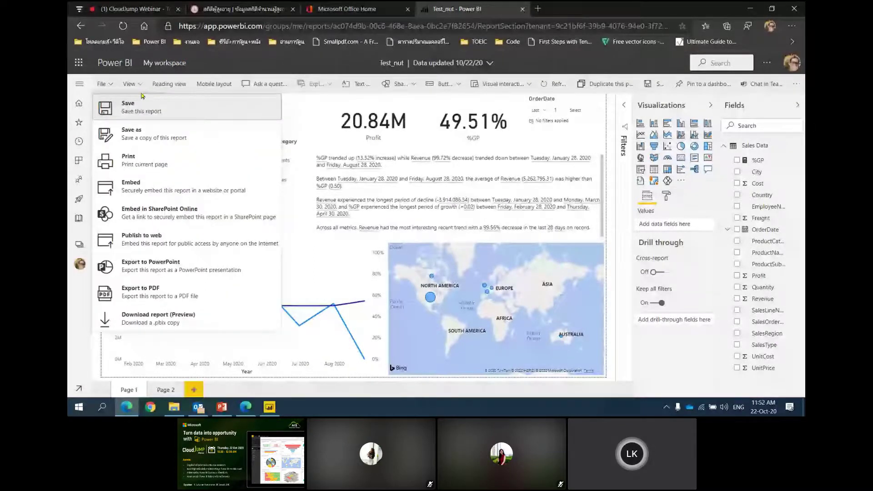
pyautogui.click(169, 84)
pyautogui.click(758, 85)
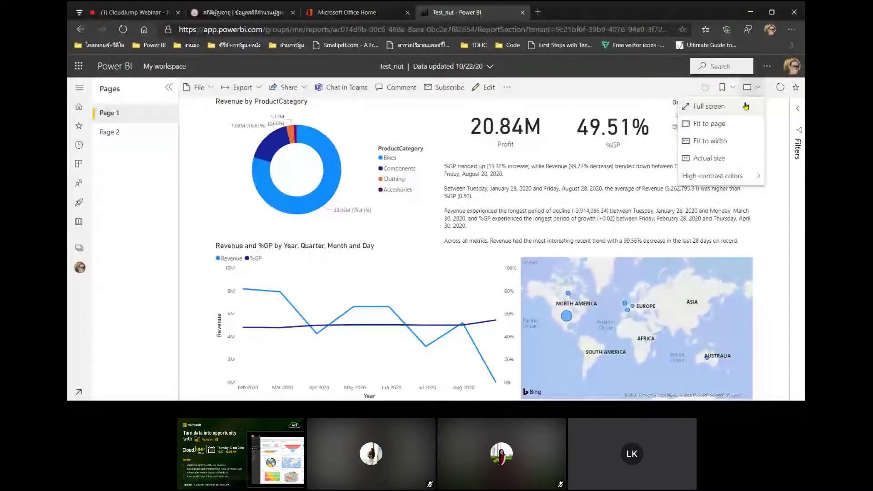
pyautogui.press('Escape')
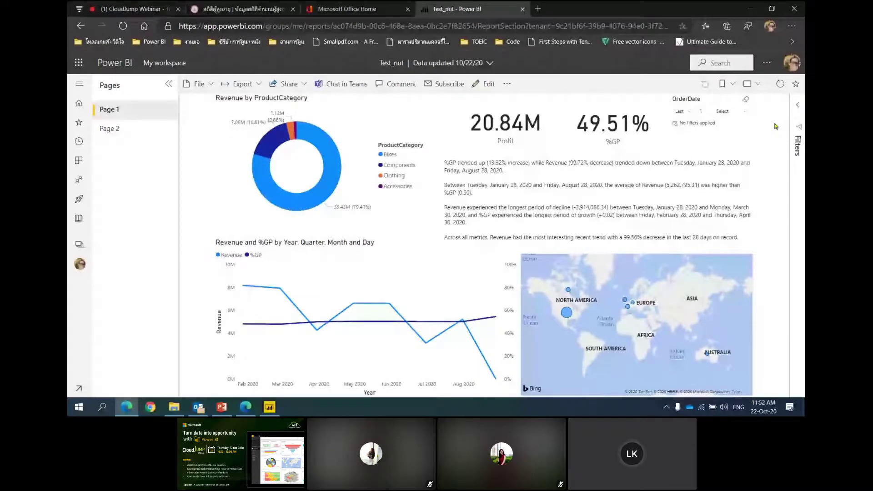
# Step: Examine the report's sharing options, including the Share report settings and the embed choices, without sharing it
pyautogui.click(289, 84)
pyautogui.hotkey('ctrl', '+')
pyautogui.hotkey('ctrl', '+')
pyautogui.hotkey('ctrl', '+')
pyautogui.hotkey('ctrl', '+')
pyautogui.hotkey('ctrl', '0')
pyautogui.moveTo(303, 113)
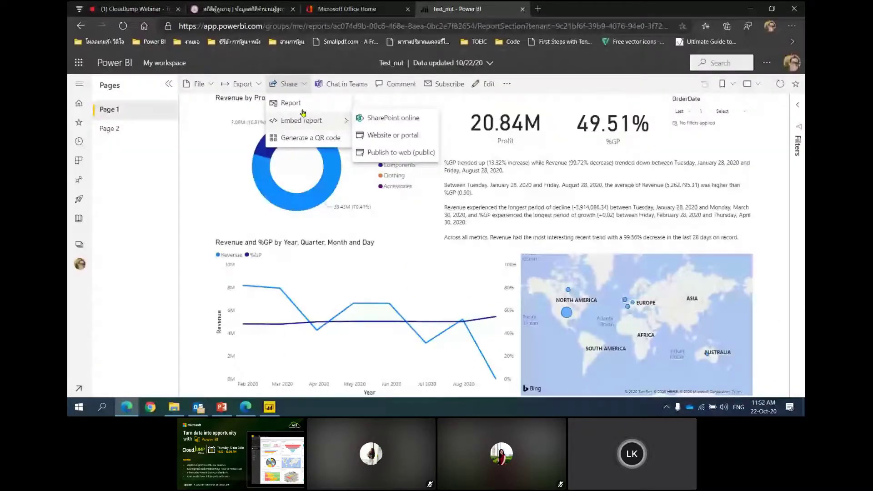
pyautogui.click(301, 106)
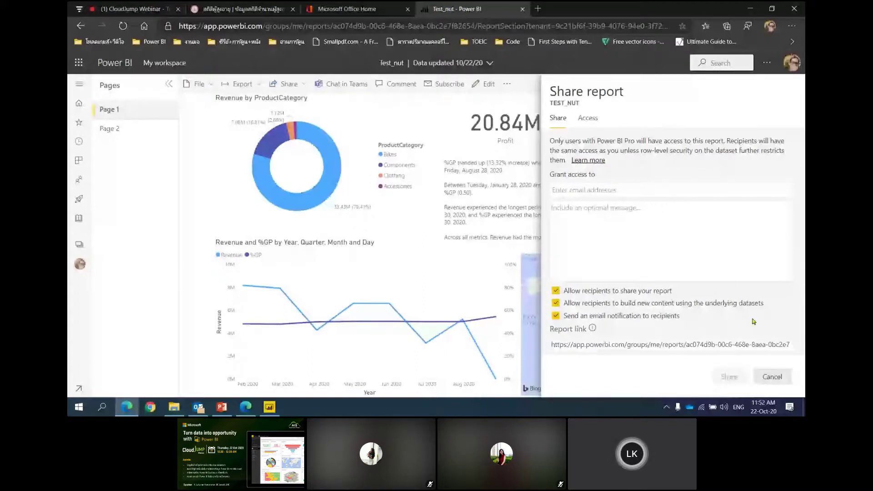
pyautogui.click(289, 83)
pyautogui.moveTo(328, 123)
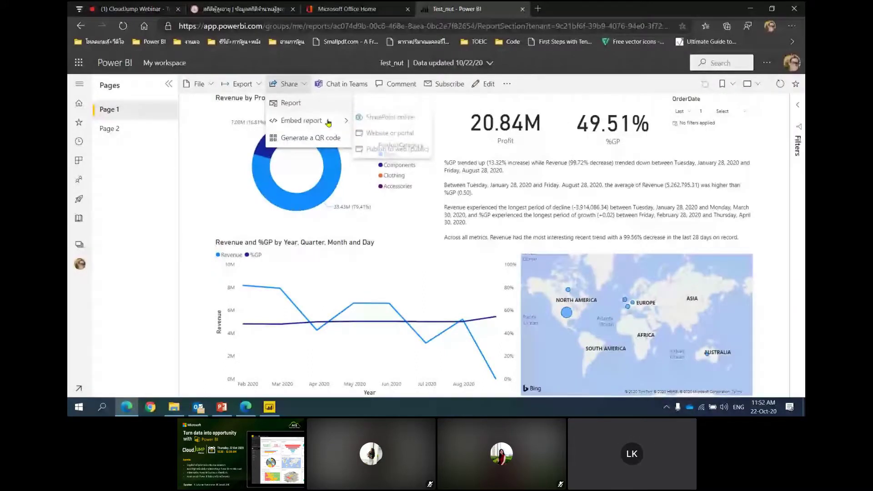
# Step: Start a new email subscription for Page 1, review its recipient, frequency, schedule and access settings, and cancel it
pyautogui.click(459, 85)
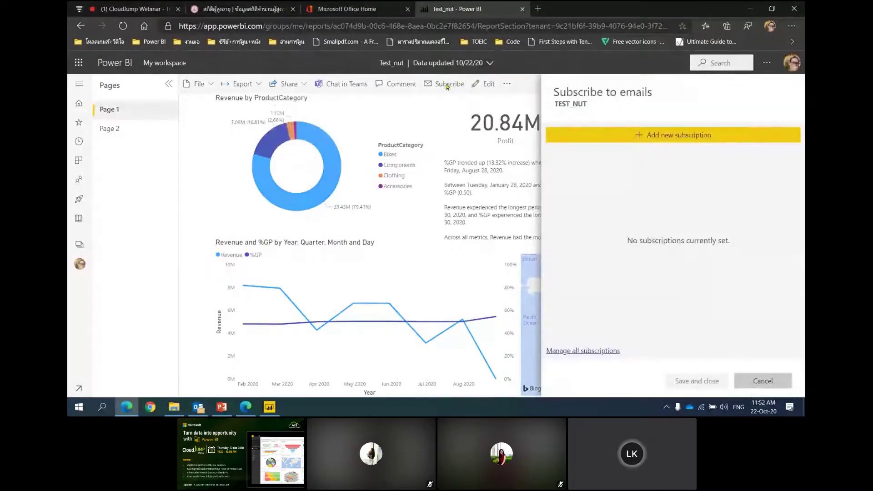
pyautogui.hotkey('ctrl', '+')
pyautogui.hotkey('ctrl', '+')
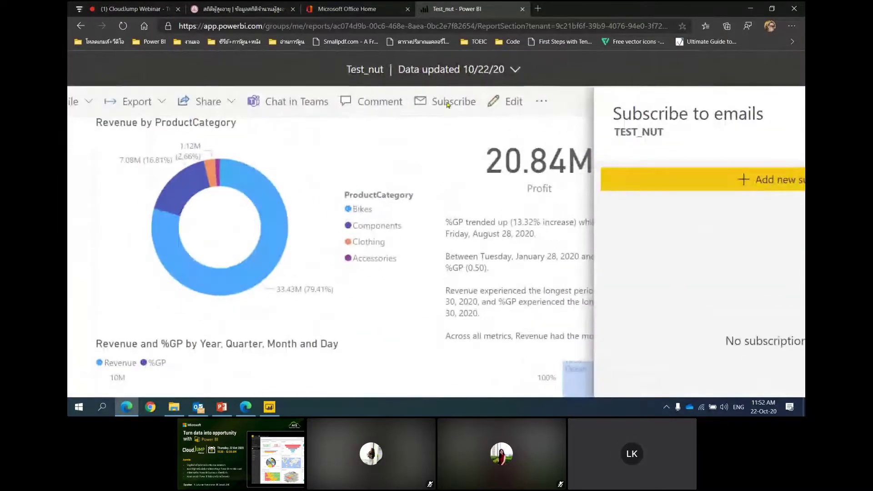
pyautogui.click(633, 137)
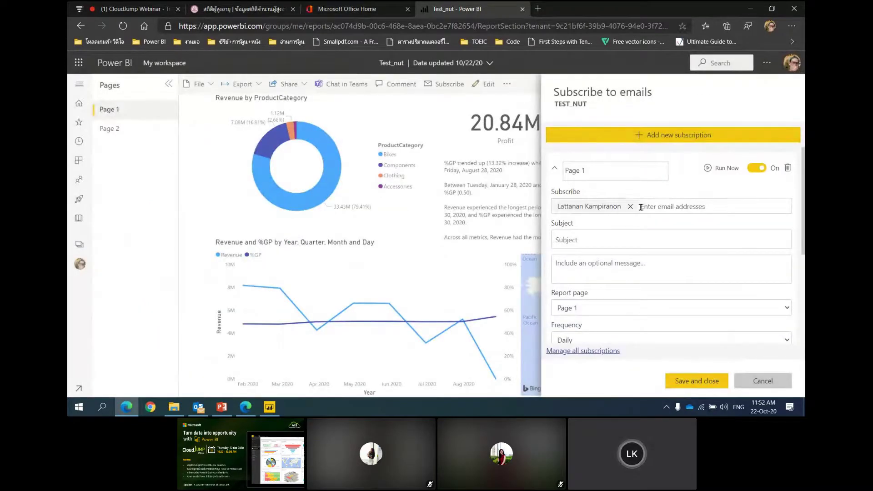
pyautogui.scroll(-2, 642, 216)
pyautogui.scroll(3, 655, 235)
pyautogui.scroll(-4, 664, 231)
pyautogui.scroll(-1, 676, 236)
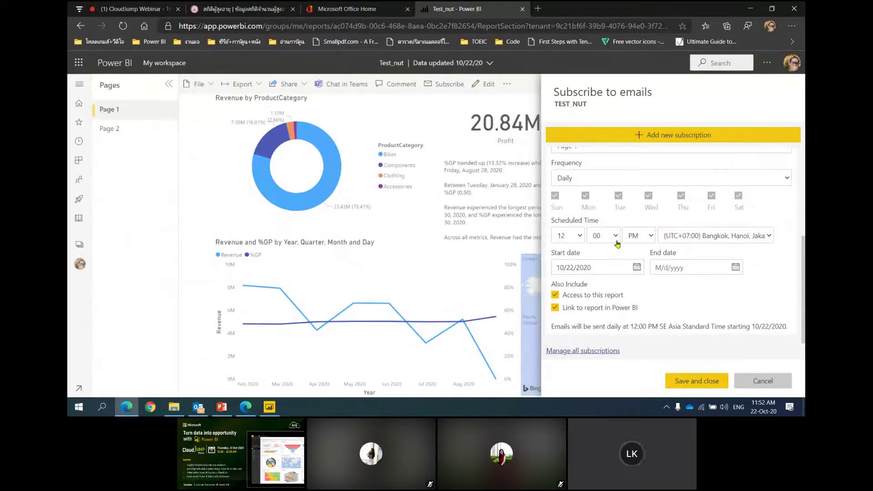
pyautogui.scroll(4, 609, 256)
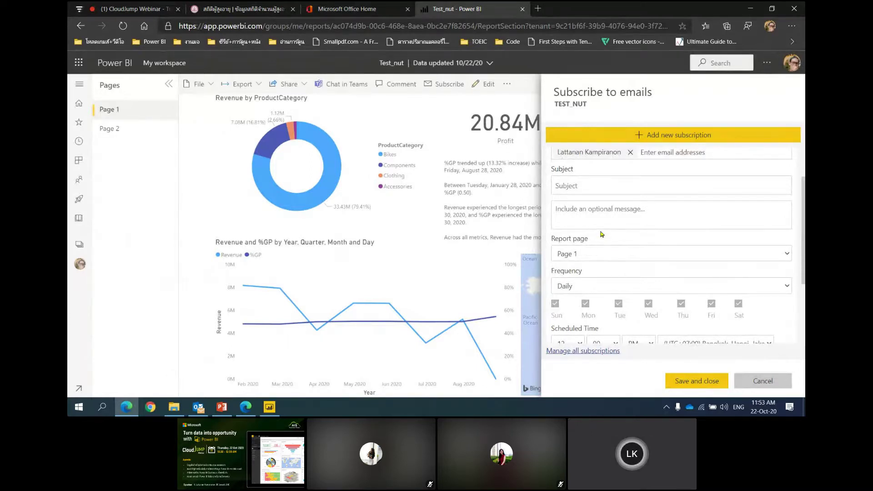
pyautogui.scroll(-3, 605, 232)
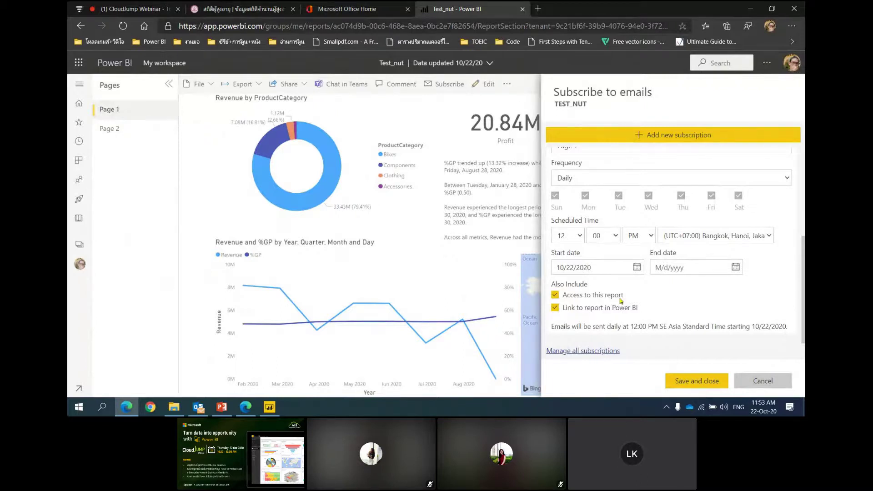
pyautogui.click(775, 381)
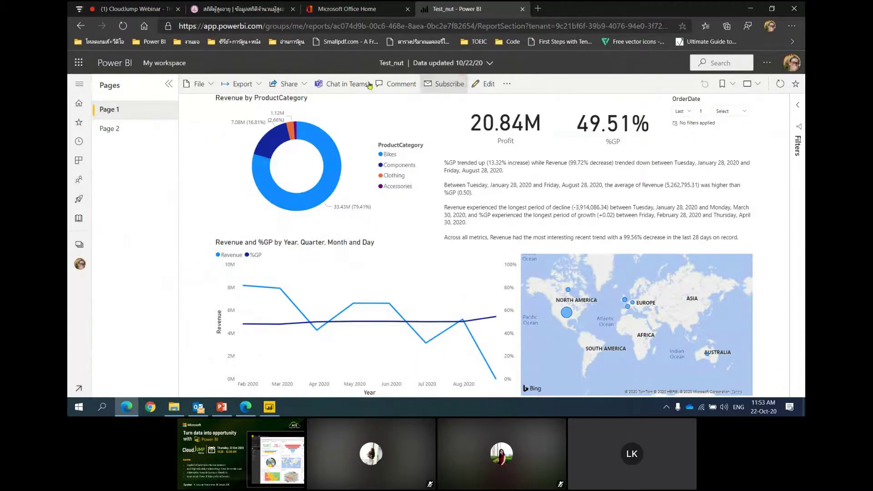
# Step: Create a public embed code for the Test_nut report with Publish to web and confirm publishing
pyautogui.click(295, 86)
pyautogui.moveTo(306, 120)
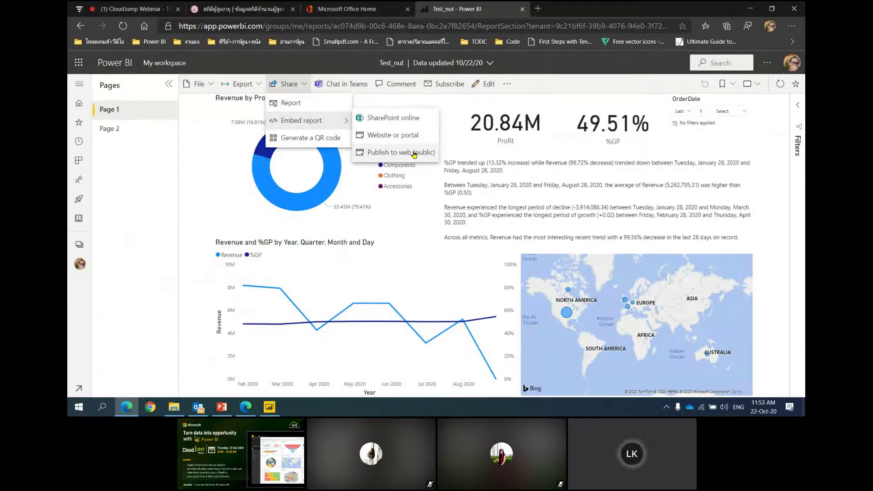
pyautogui.click(414, 153)
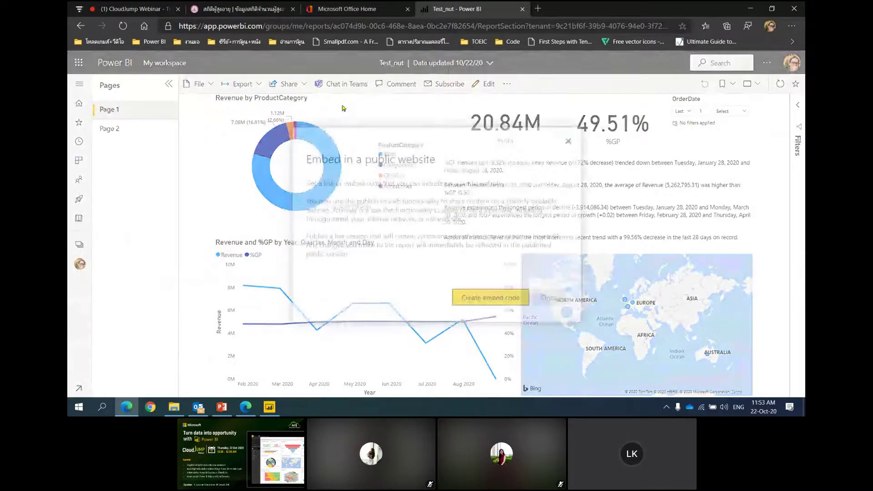
pyautogui.click(504, 298)
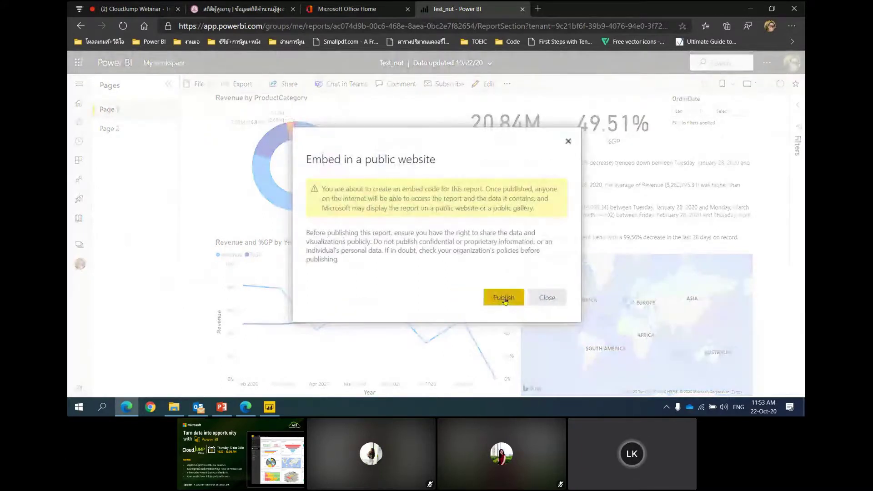
pyautogui.click(504, 298)
# Step: Copy the report's public email link and open it in a new InPrivate browser window
pyautogui.click(425, 196)
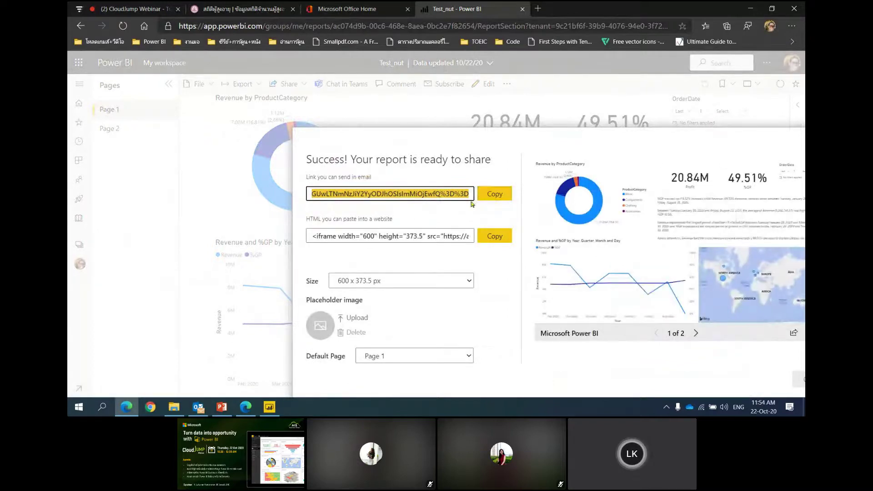
pyautogui.click(489, 199)
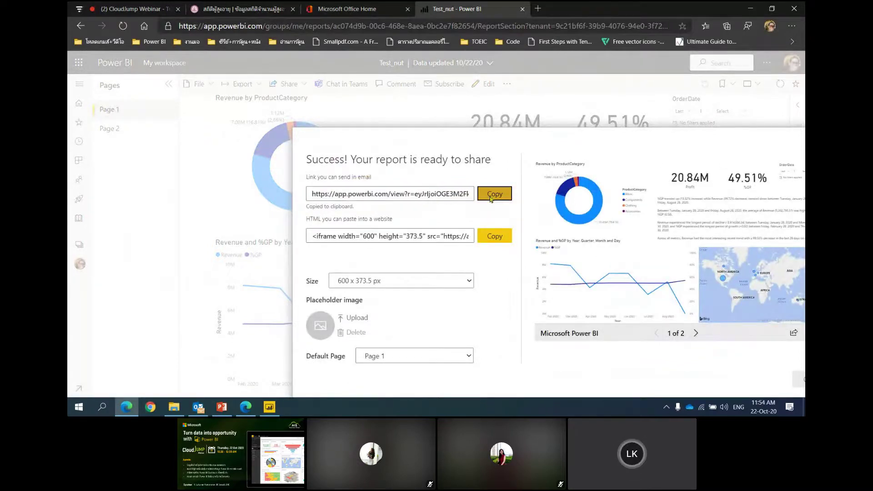
pyautogui.hotkey('ctrl', 'shift', 'n')
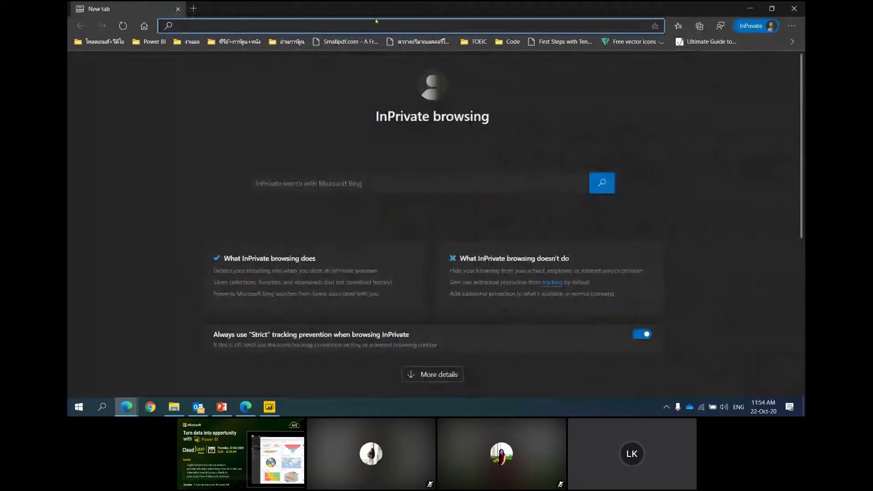
pyautogui.hotkey('ctrl', 'v')
pyautogui.press('Return')
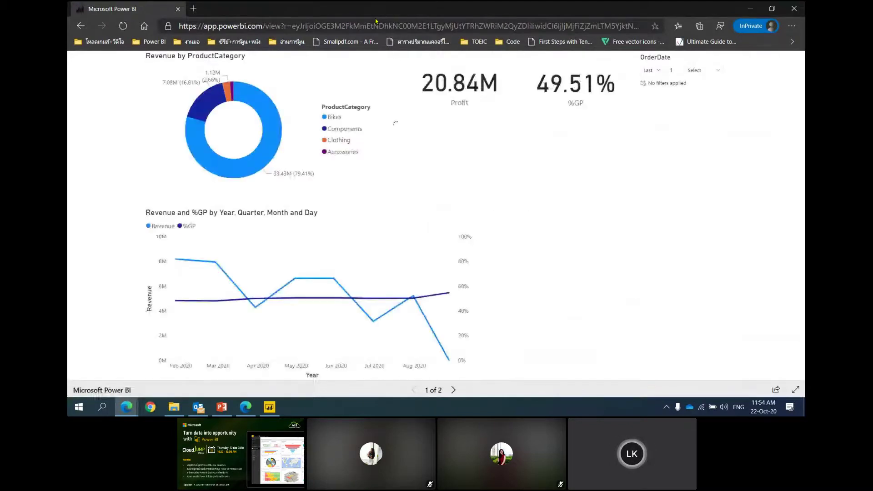
# Step: Page through the public report in the InPrivate window, return to the Power BI browser window and close the embed code dialog
pyautogui.click(453, 389)
pyautogui.click(413, 390)
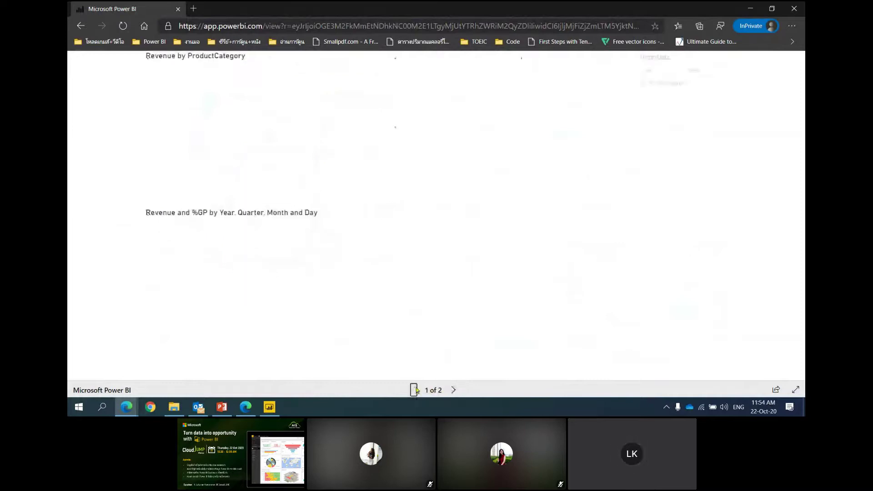
pyautogui.click(454, 390)
pyautogui.doubleClick(662, 9)
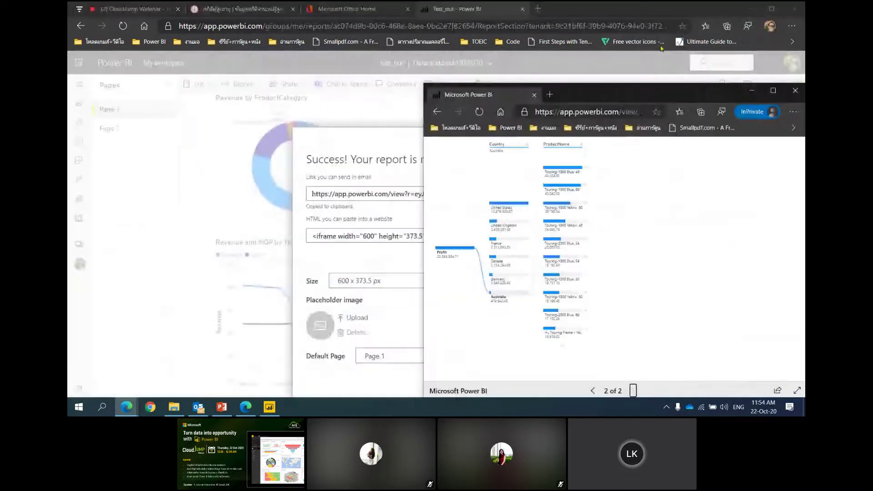
pyautogui.click(662, 49)
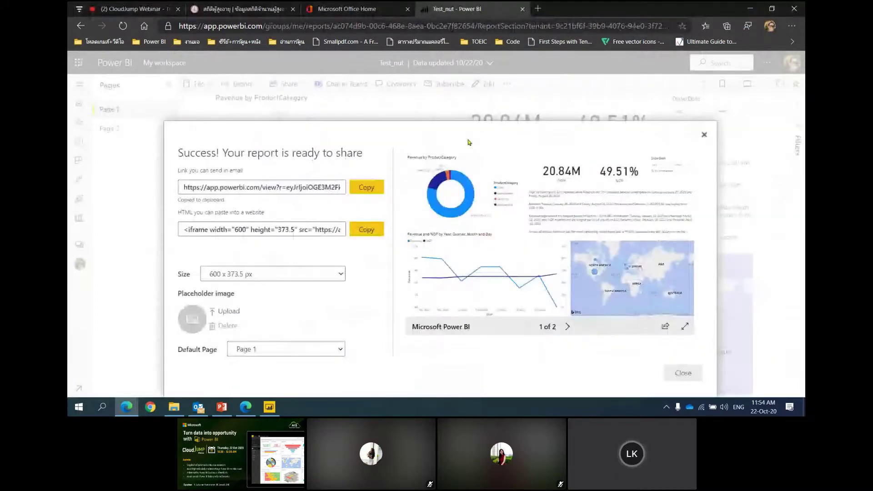
pyautogui.press('Escape')
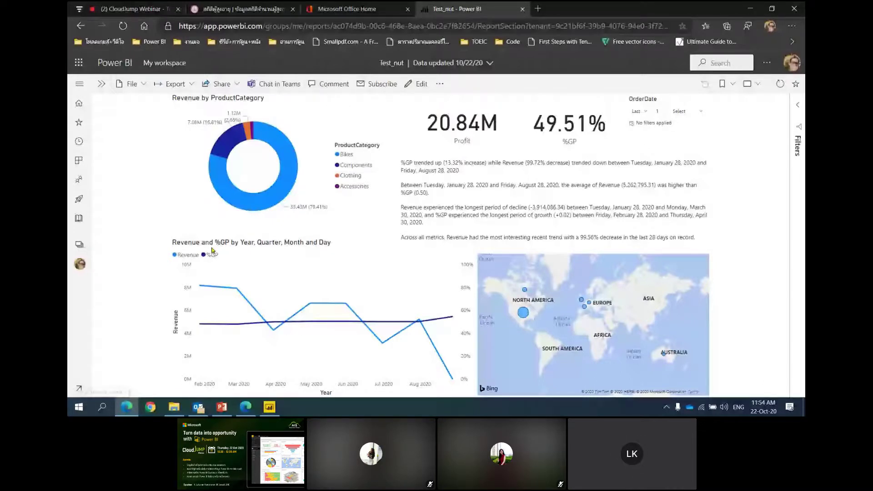
# Step: Switch to Microsoft Teams and show the General channel of the Hongson team
pyautogui.press('super+s')
pyautogui.write('tea')
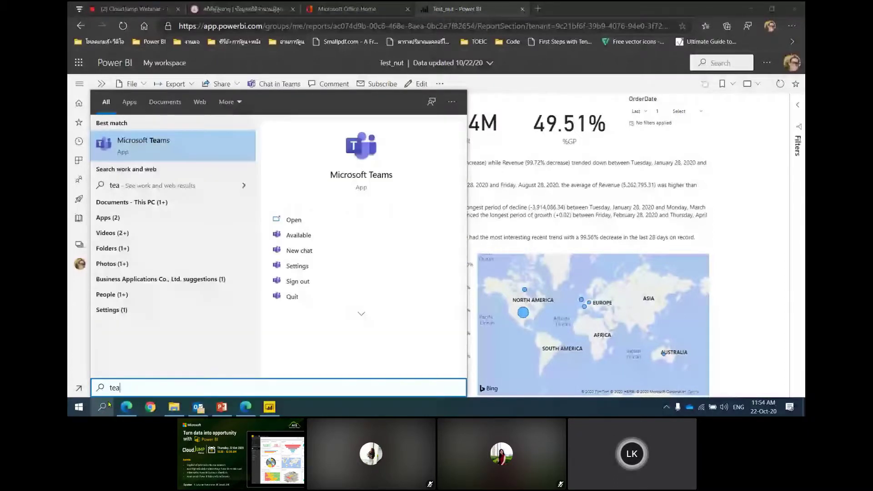
pyautogui.press('Return')
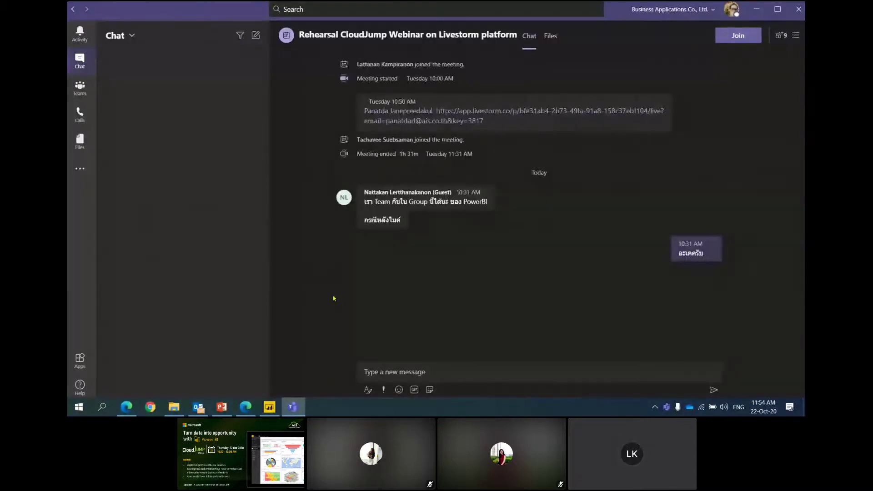
pyautogui.click(82, 86)
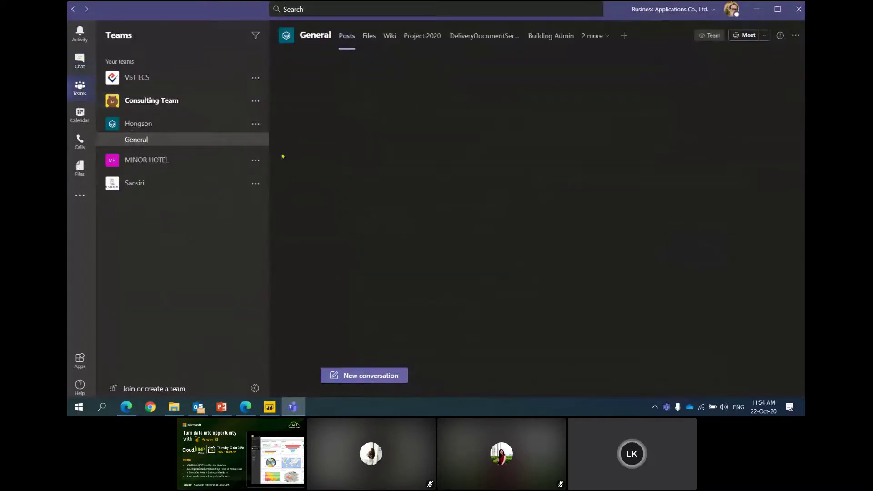
pyautogui.click(201, 121)
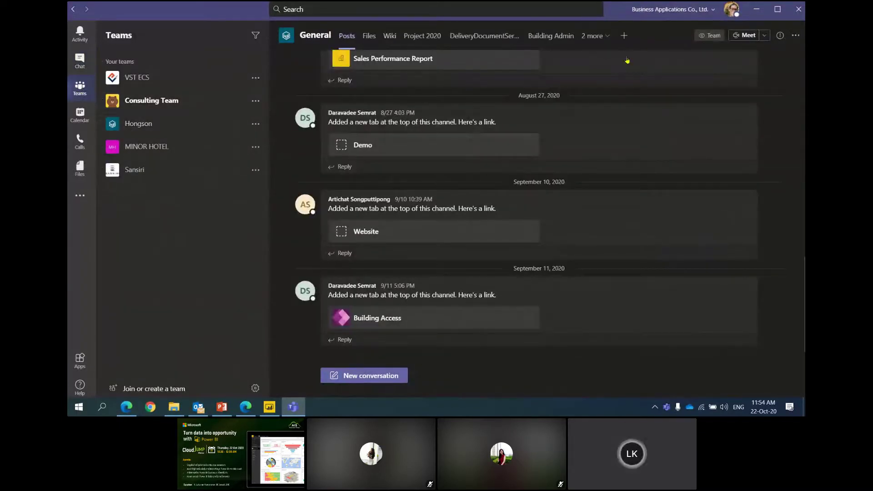
# Step: Add a Power BI tab to the General channel that shows the Test_nut report from My workspace
pyautogui.click(621, 34)
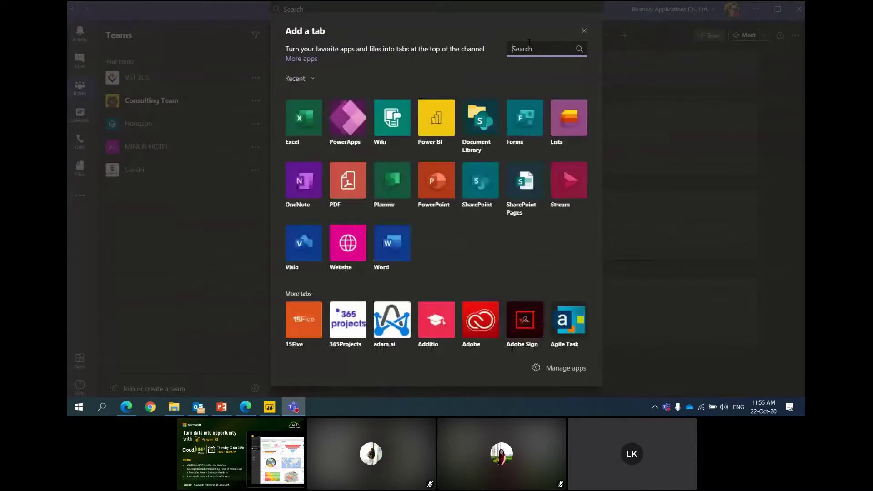
pyautogui.click(585, 30)
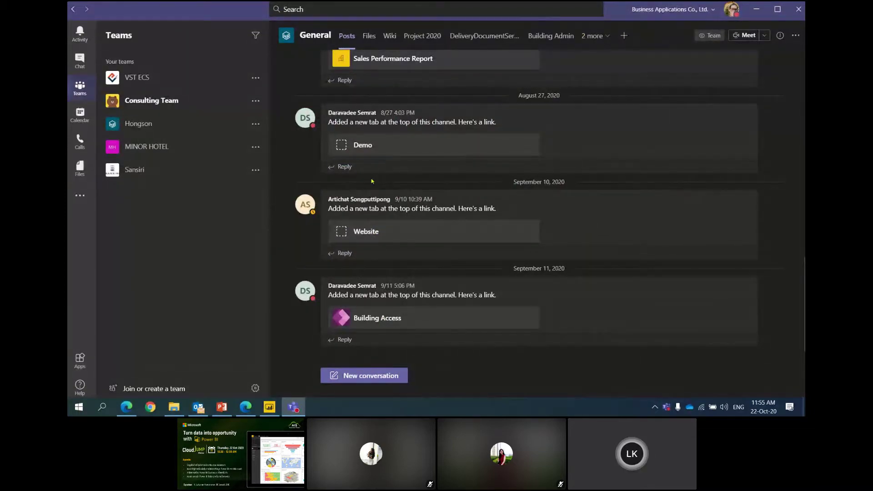
pyautogui.click(625, 36)
pyautogui.click(436, 118)
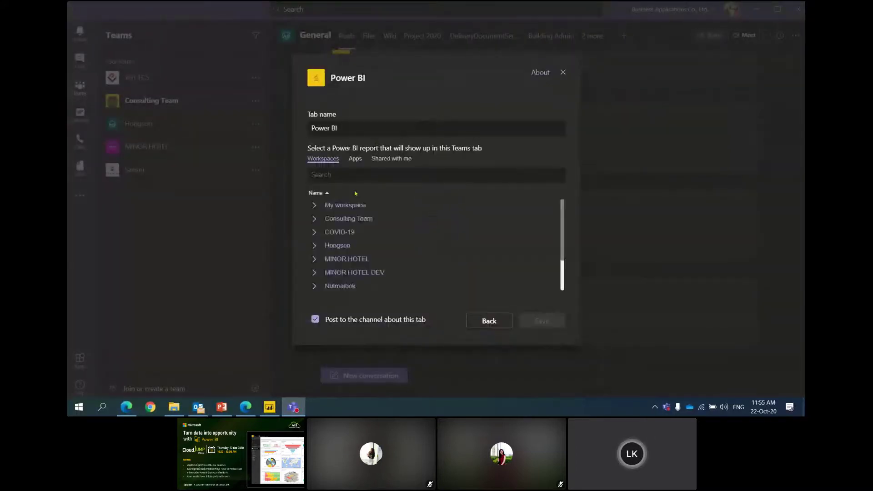
pyautogui.click(352, 205)
pyautogui.scroll(-3, 382, 228)
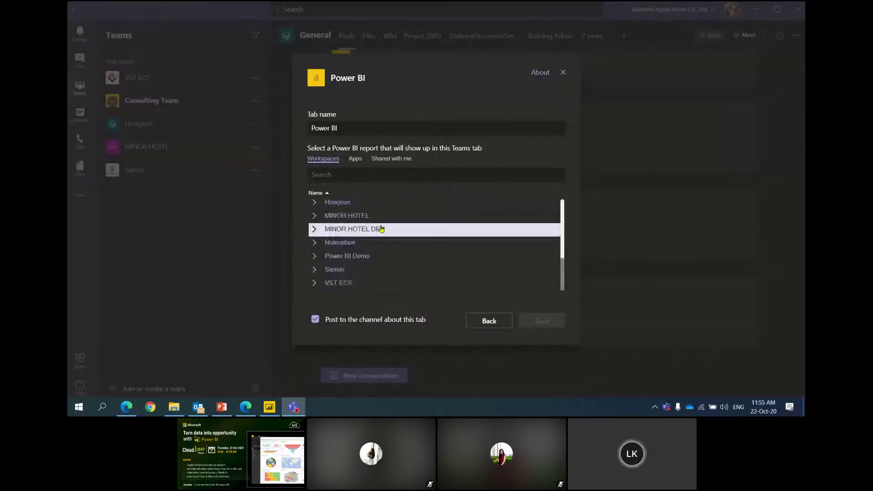
pyautogui.scroll(3, 382, 232)
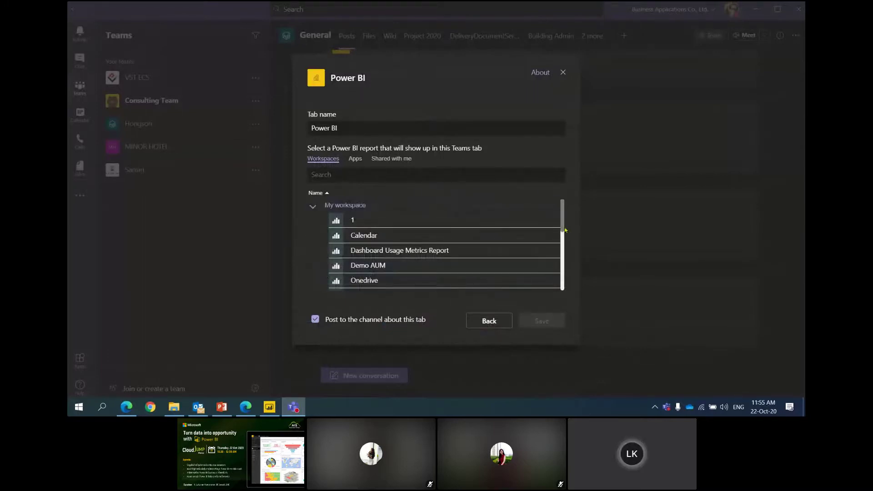
pyautogui.moveTo(563, 230); pyautogui.dragTo(568, 249)
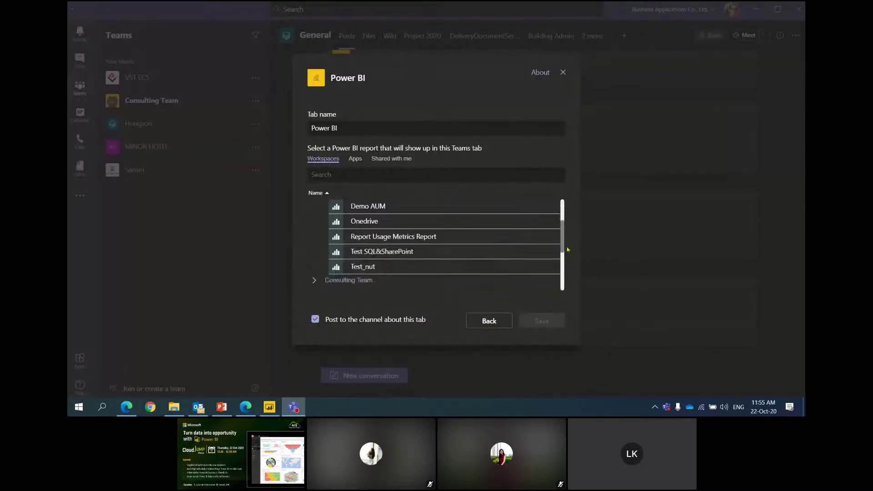
pyautogui.click(374, 266)
pyautogui.click(529, 322)
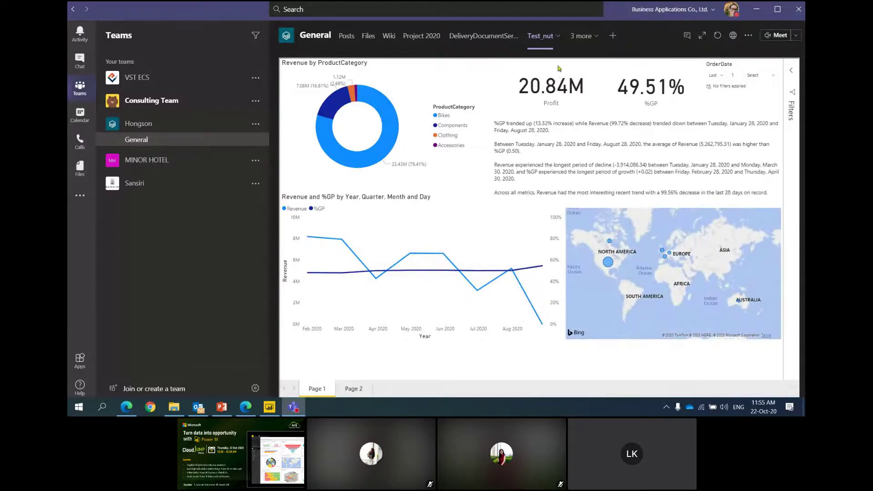
# Step: Remove the Test_nut tab from the General channel and confirm the removal
pyautogui.click(558, 36)
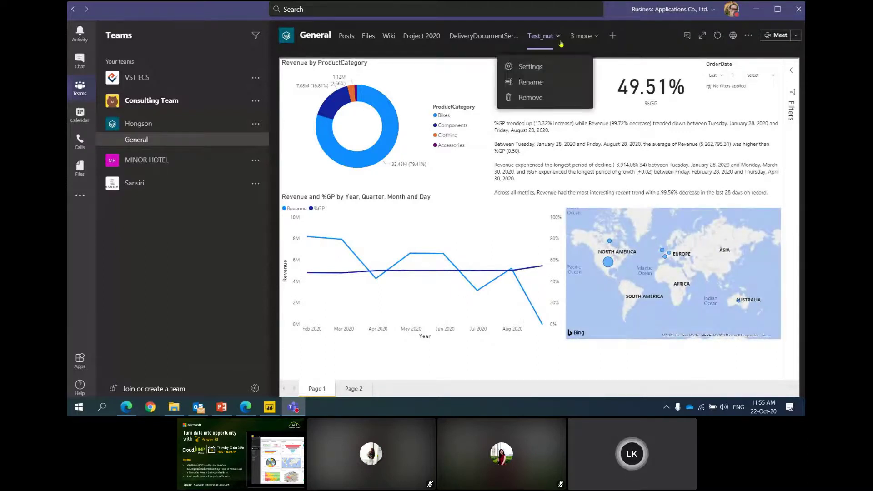
pyautogui.click(531, 97)
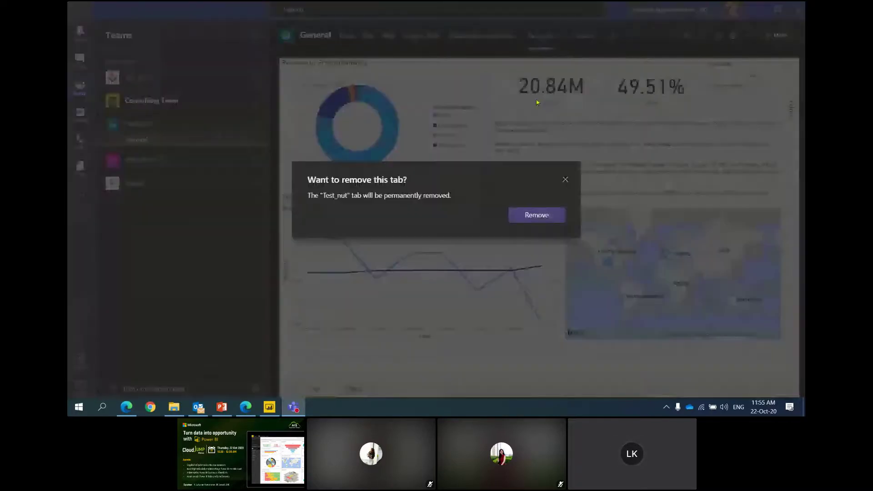
pyautogui.click(548, 219)
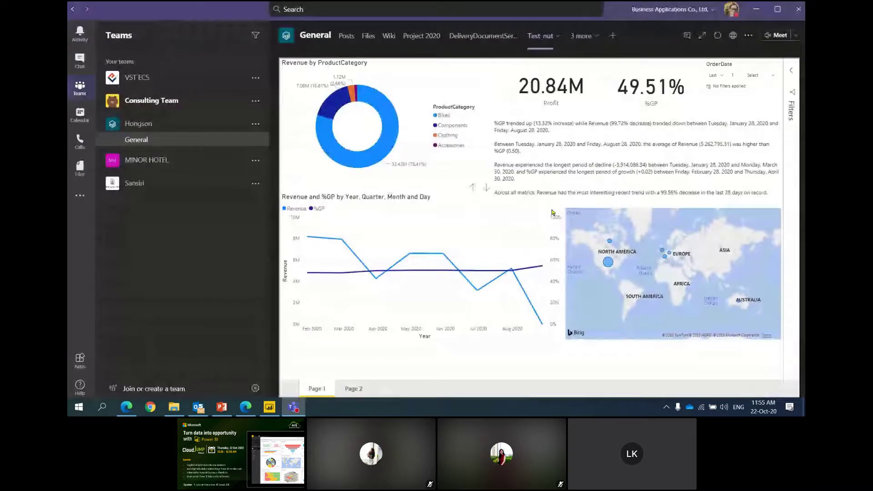
# Step: Switch to the Microsoft Power BI Windows app from the desktop and maximize its window
pyautogui.press('super+d')
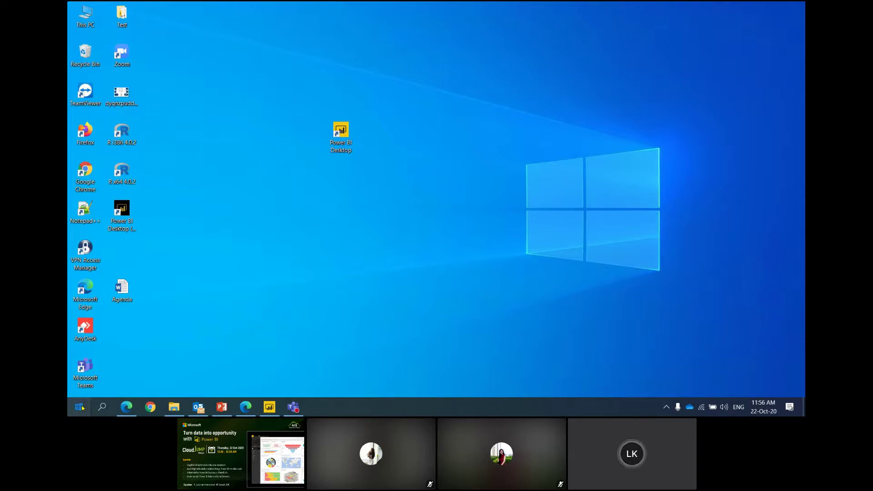
pyautogui.click(83, 408)
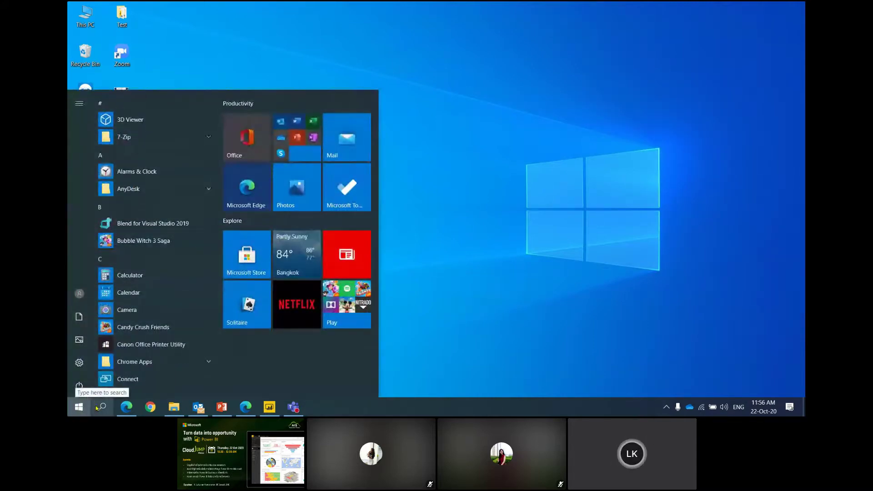
pyautogui.click(98, 407)
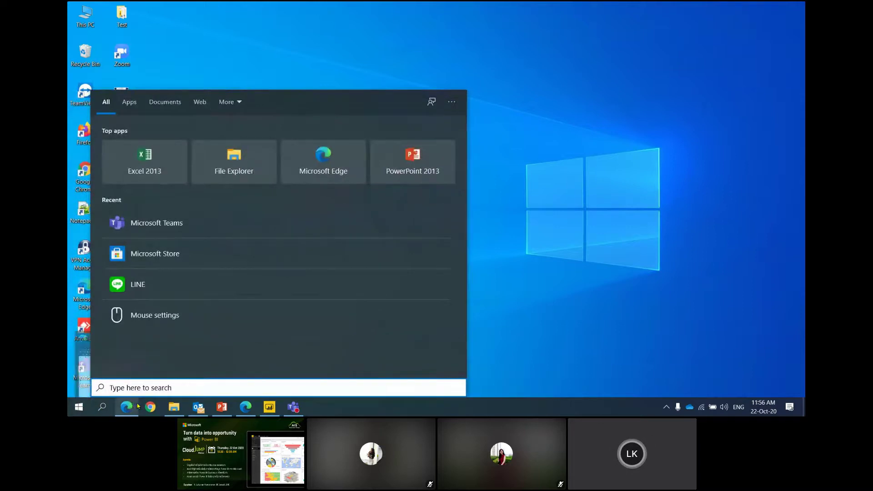
pyautogui.write('mi')
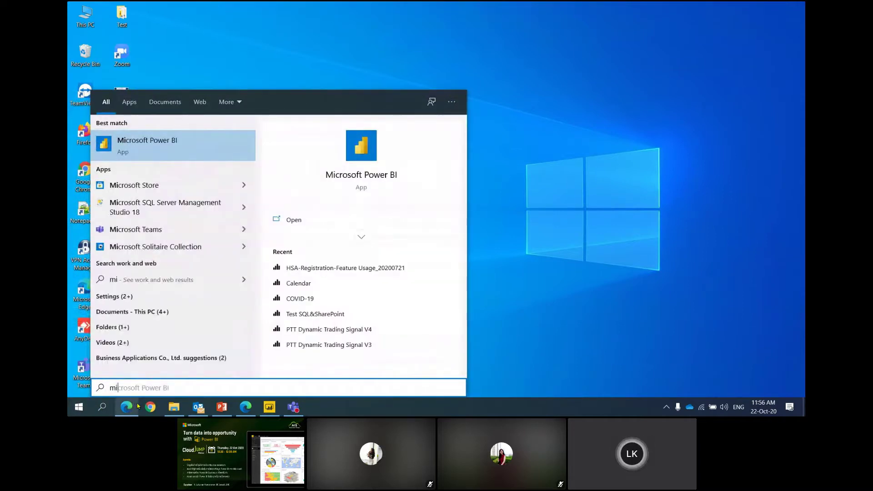
pyautogui.click(196, 153)
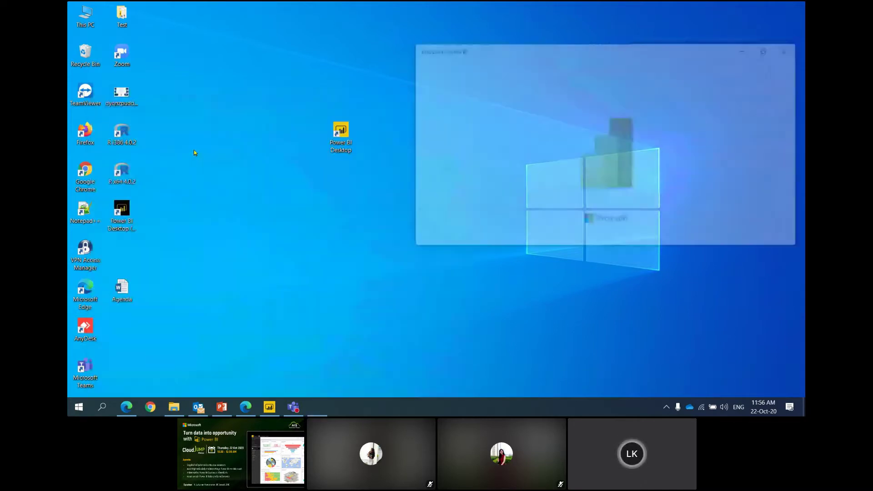
pyautogui.moveTo(532, 46); pyautogui.dragTo(400, 83)
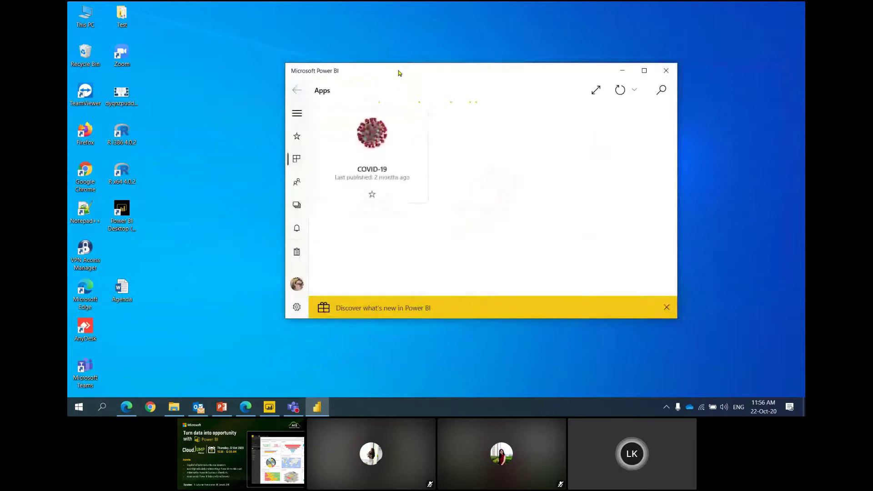
pyautogui.click(645, 71)
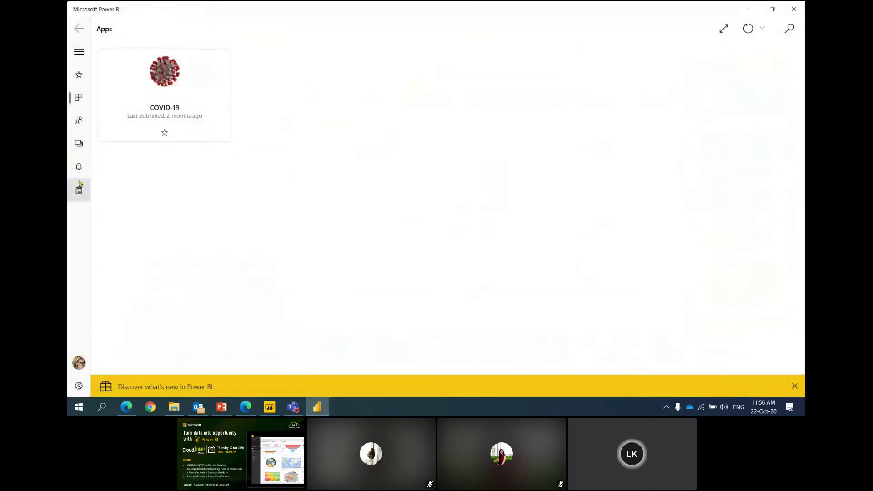
# Step: Examine the app's navigation sections and open the content shared with the account
pyautogui.click(80, 53)
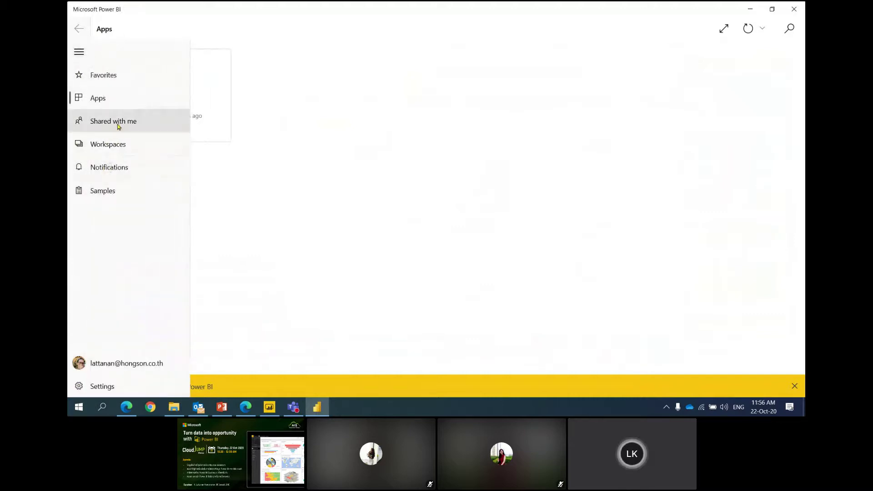
pyautogui.click(521, 235)
pyautogui.click(80, 51)
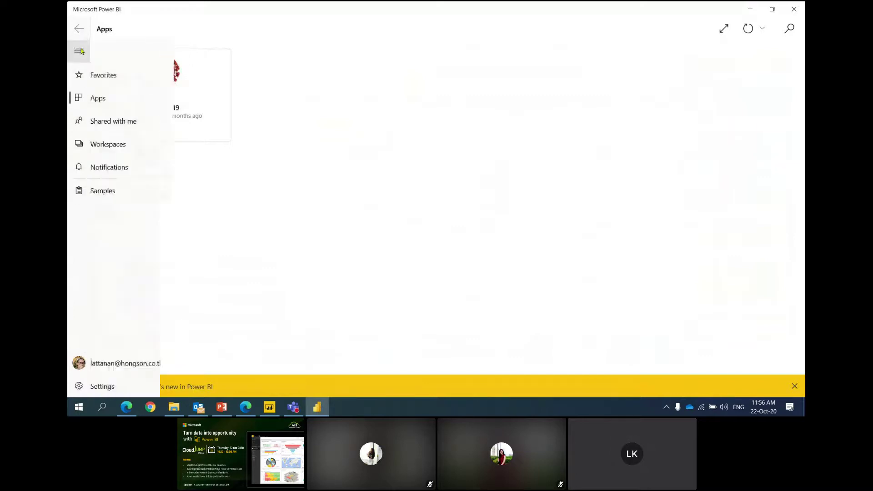
pyautogui.click(97, 121)
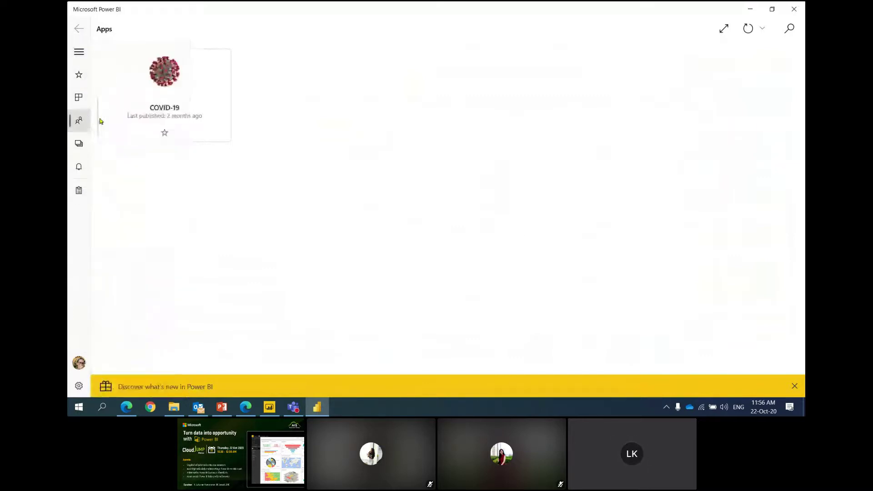
# Step: Open the Test_nut report from My workspace
pyautogui.click(81, 53)
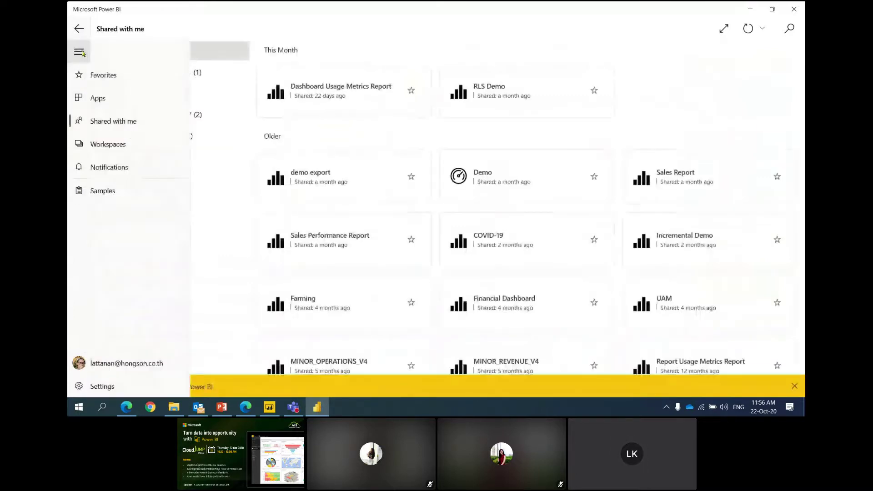
pyautogui.click(107, 144)
pyautogui.click(201, 90)
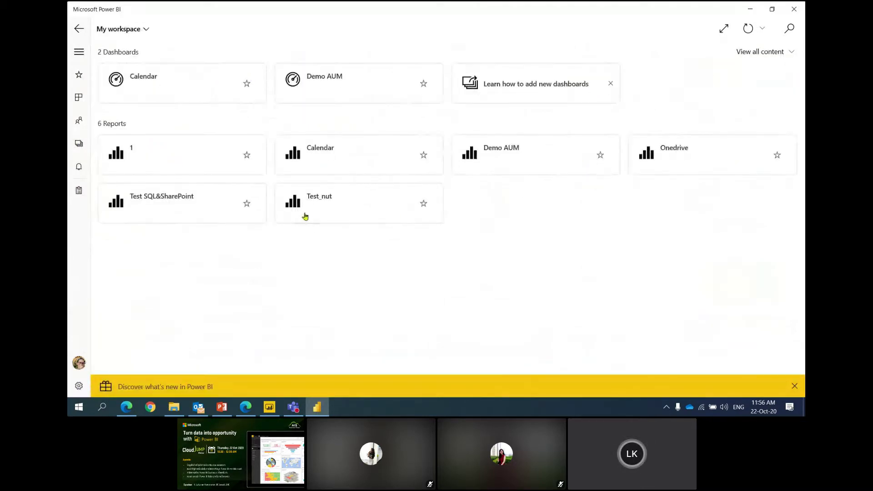
pyautogui.click(318, 210)
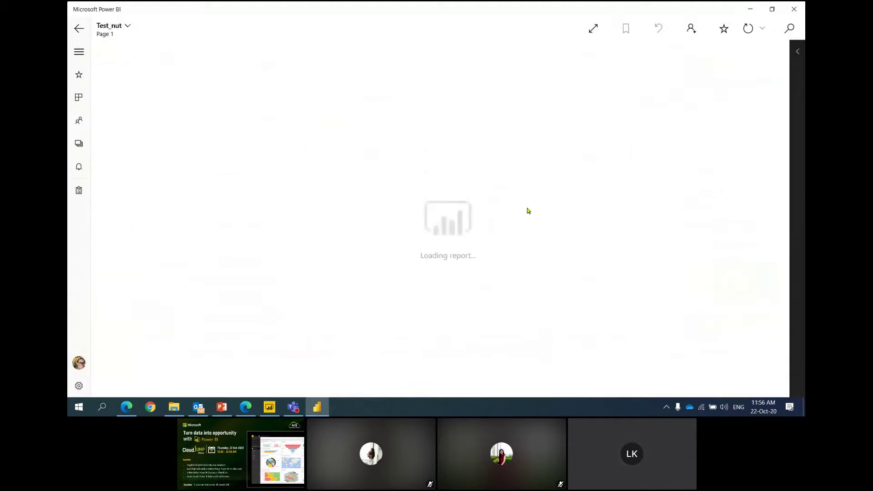
# Step: View the Test_nut report in full screen, play its pages as a slideshow, and exit the presentation
pyautogui.click(601, 25)
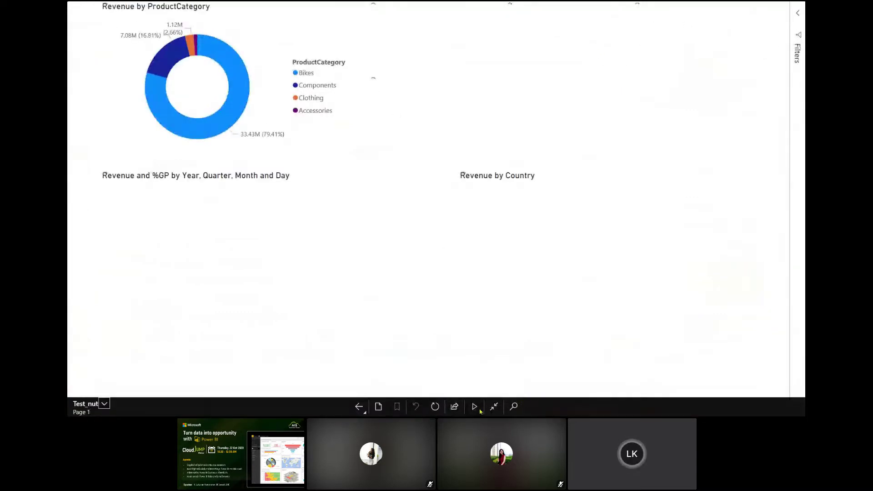
pyautogui.click(479, 410)
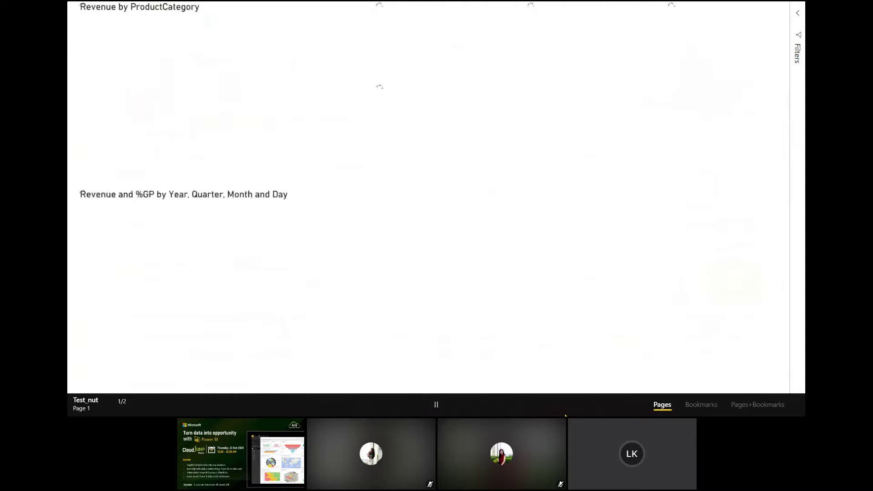
pyautogui.press('Escape')
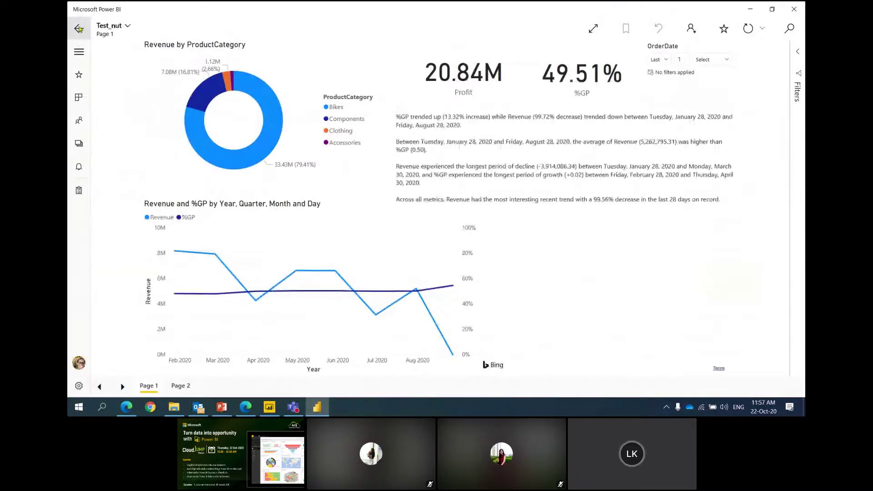
# Step: Switch to the PowerPoint presentation Data Driven Organization with Power BI
pyautogui.click(126, 408)
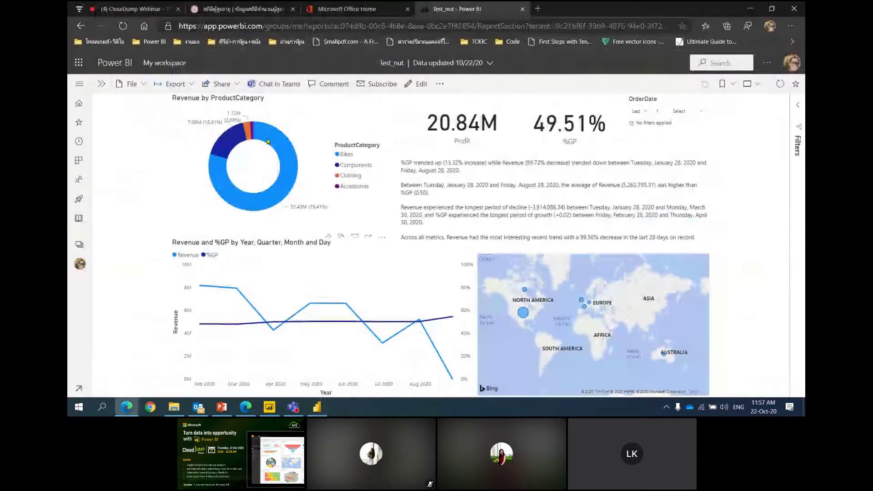
pyautogui.click(222, 408)
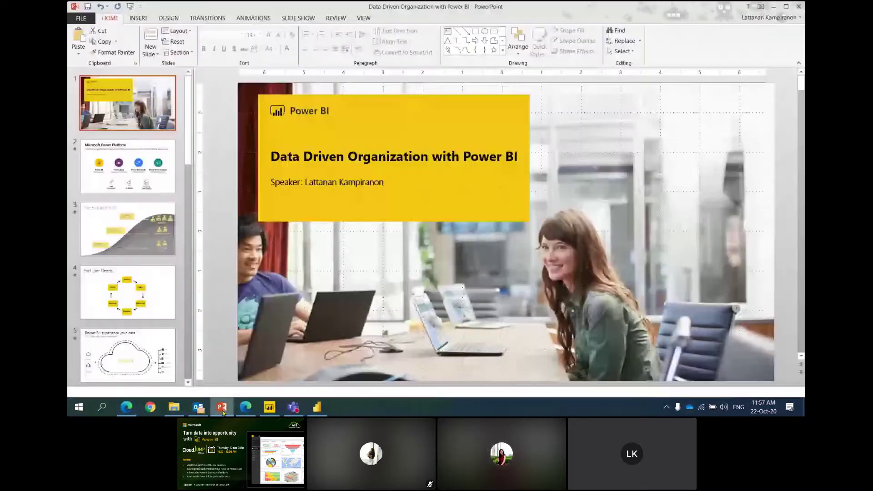